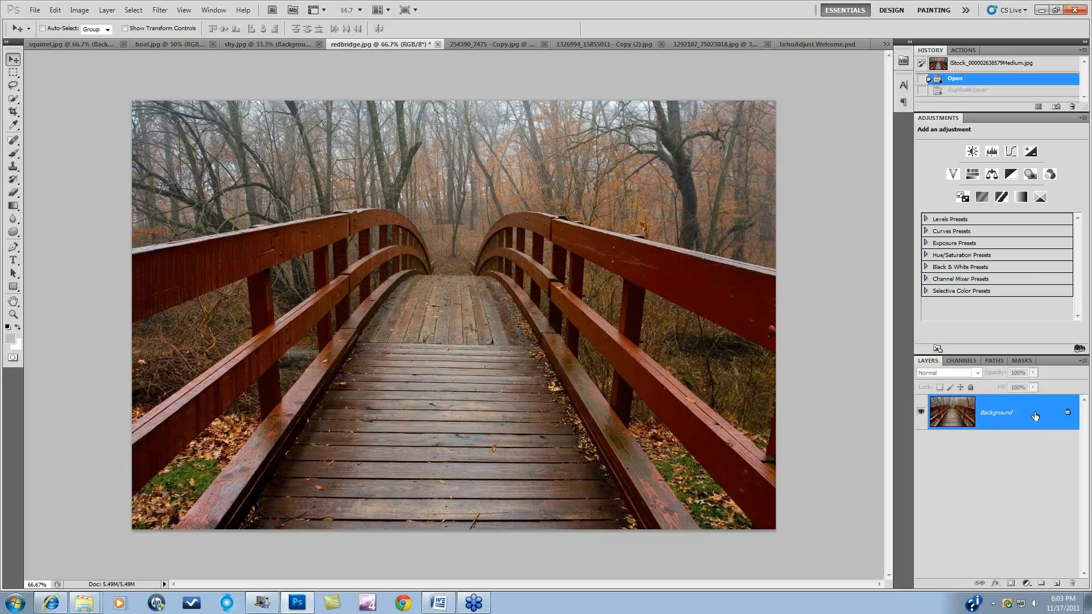
- Duplicate the Background layer of the red bridge photo and open the copy in the Topaz Adjust 5 filter
left_click_drag(1036, 413, 1057, 582)
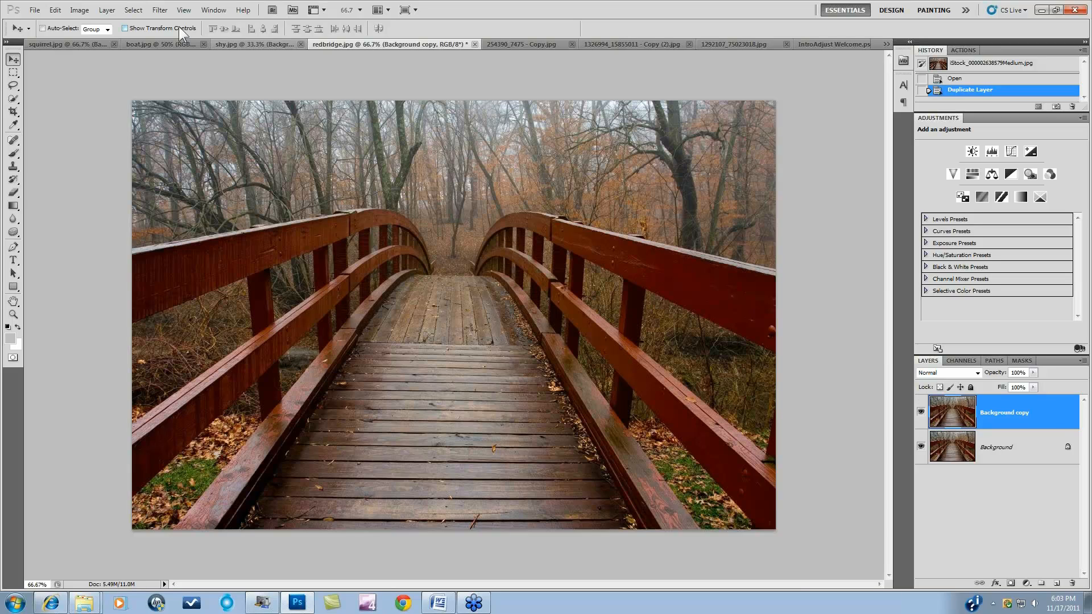
left_click(161, 10)
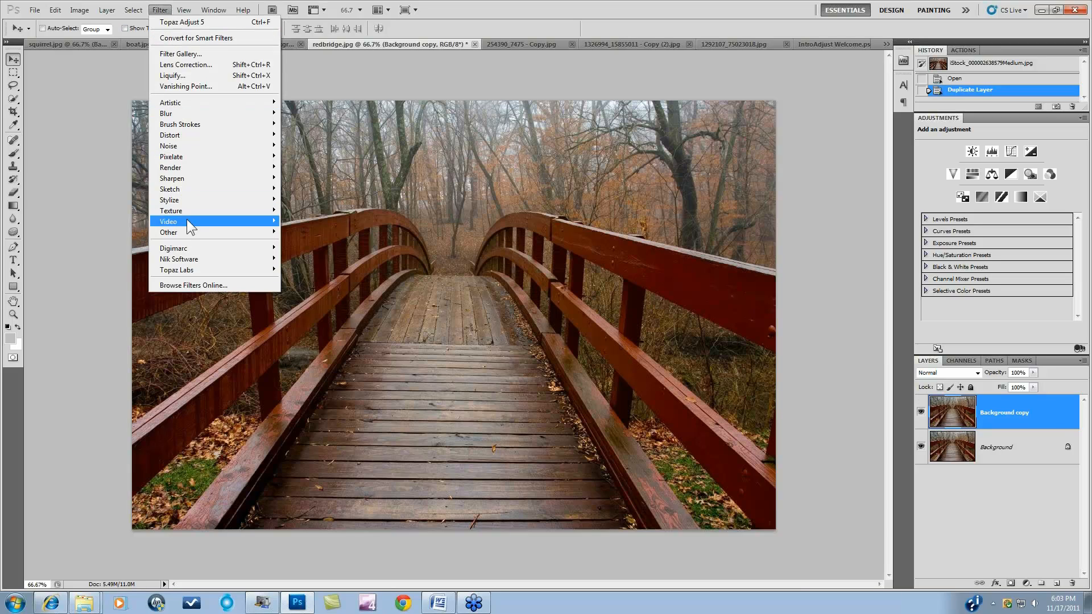
mouse_move(237, 271)
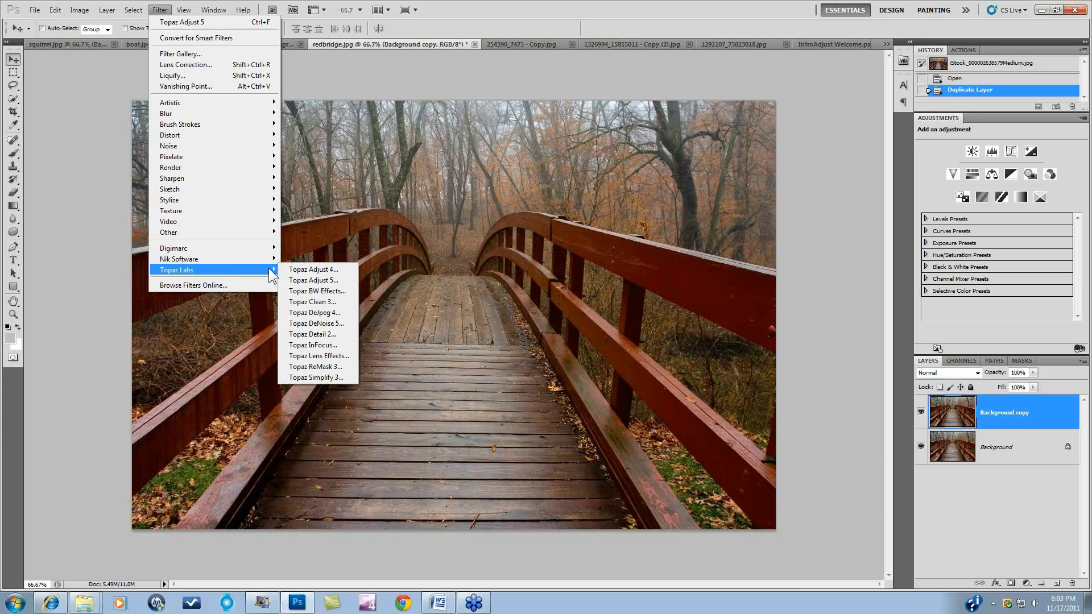
left_click(312, 280)
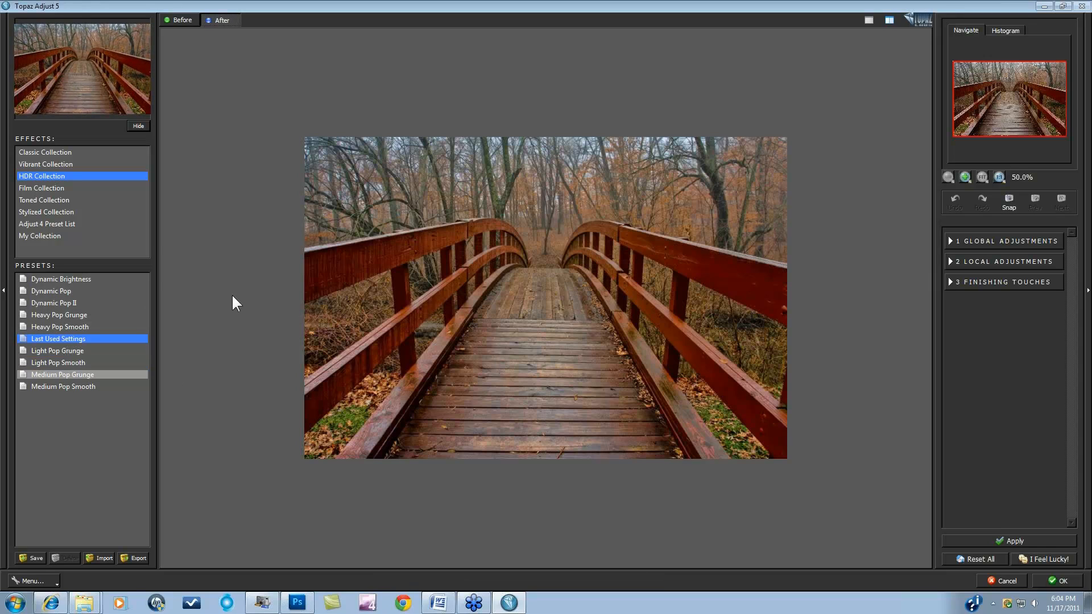
- Hide the preset preview thumbnail and show it again
left_click(146, 126)
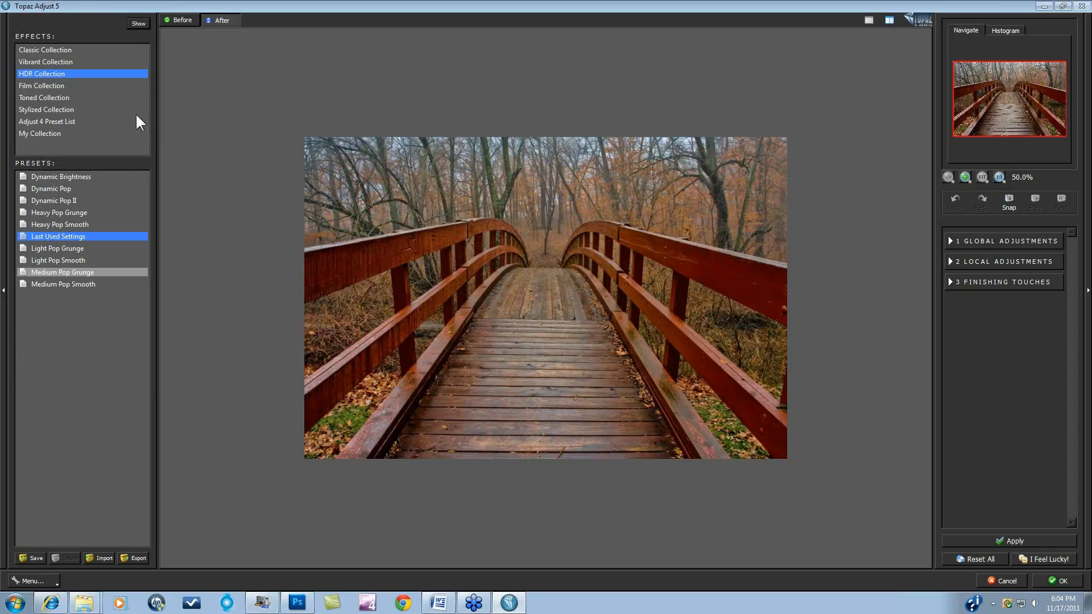
left_click(140, 24)
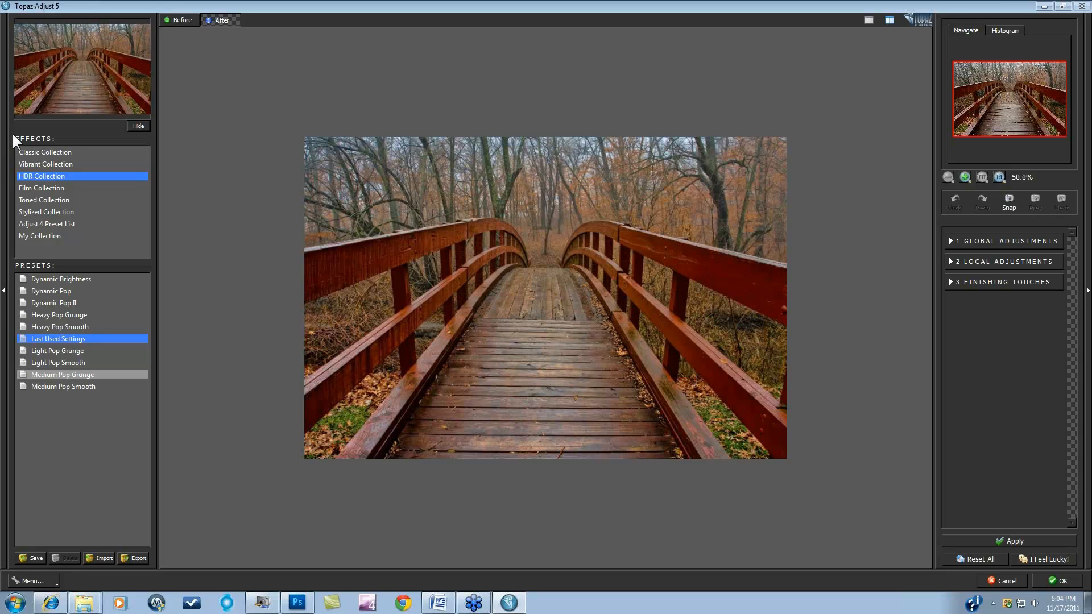
- Try the Classic Collection presets Brilliant Cold, Brilliant Warm, Cool Tone I, Exposure Correction and Low Key I on the photo
left_click(33, 151)
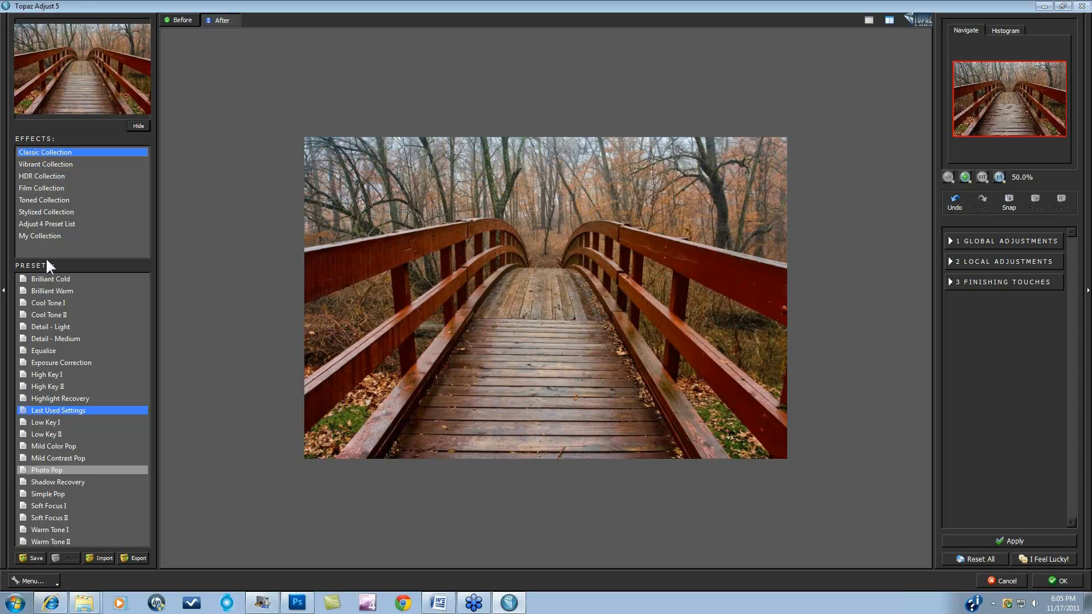
left_click(59, 279)
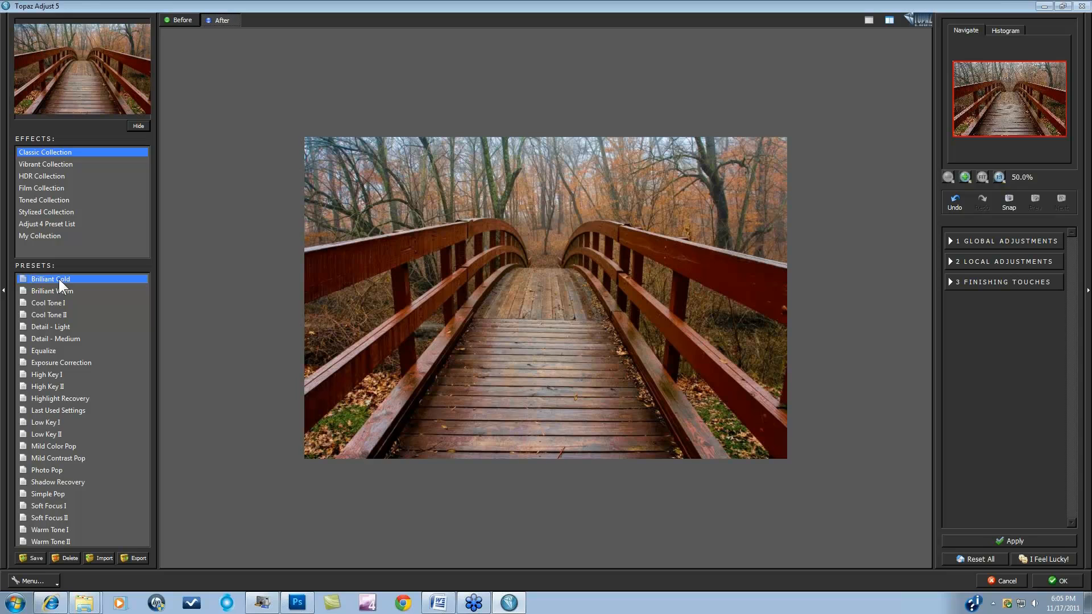
left_click(60, 289)
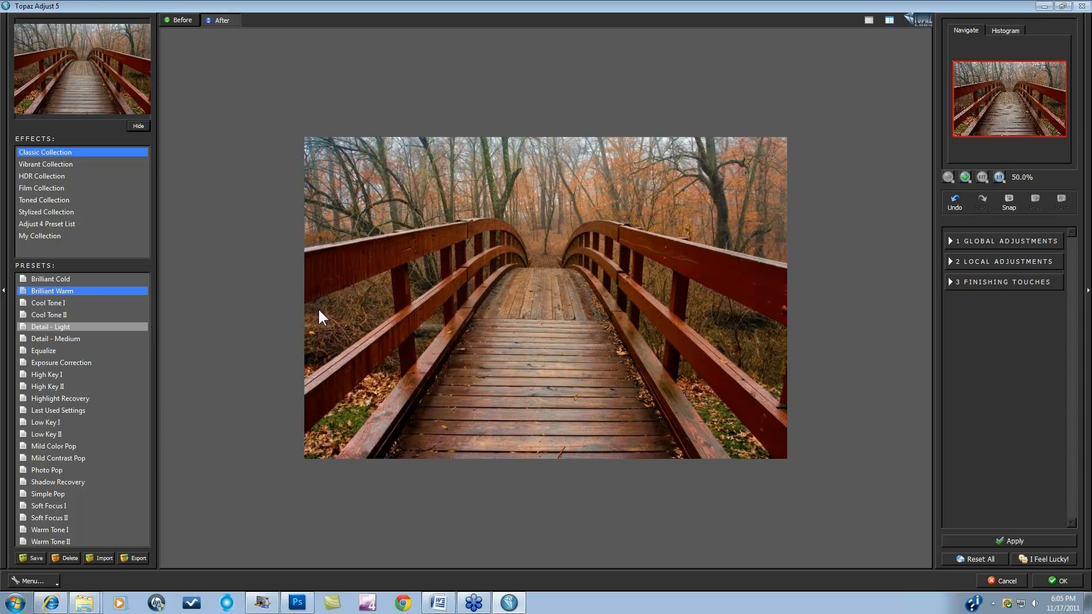
left_click(61, 302)
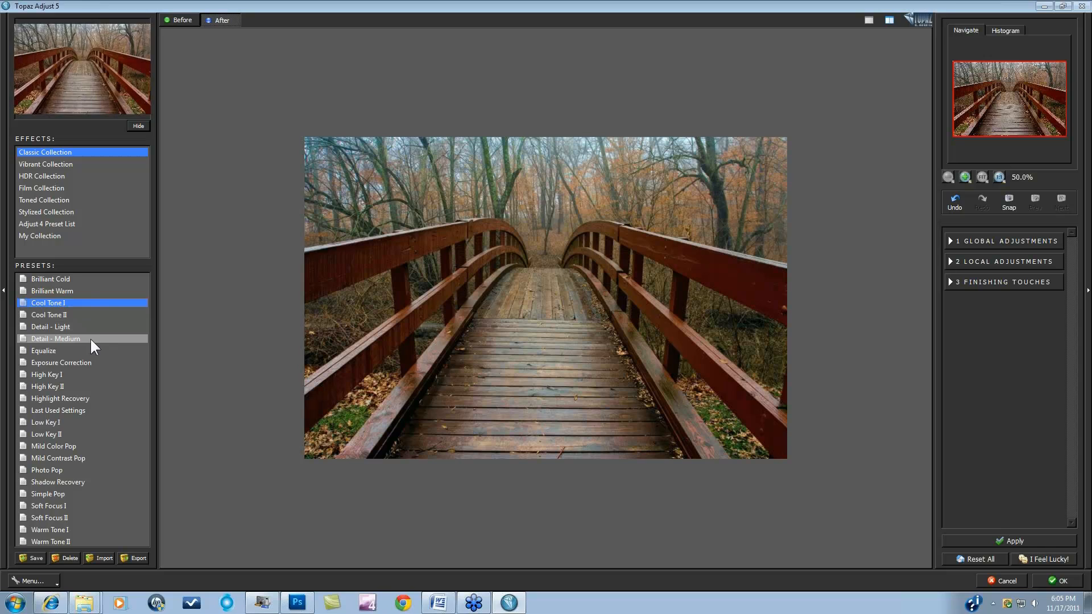
left_click(66, 363)
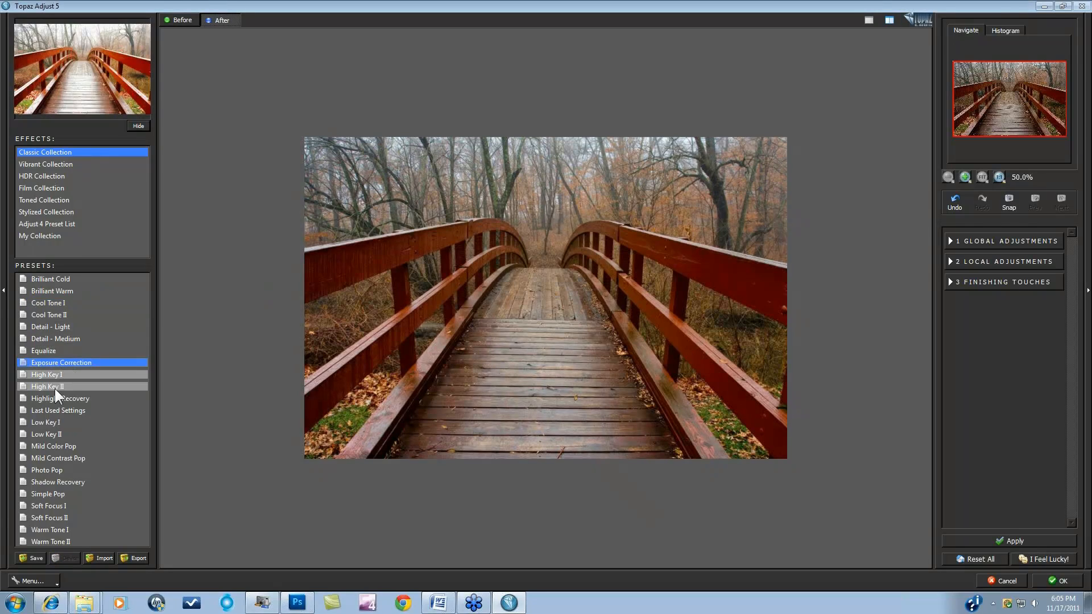
left_click(53, 422)
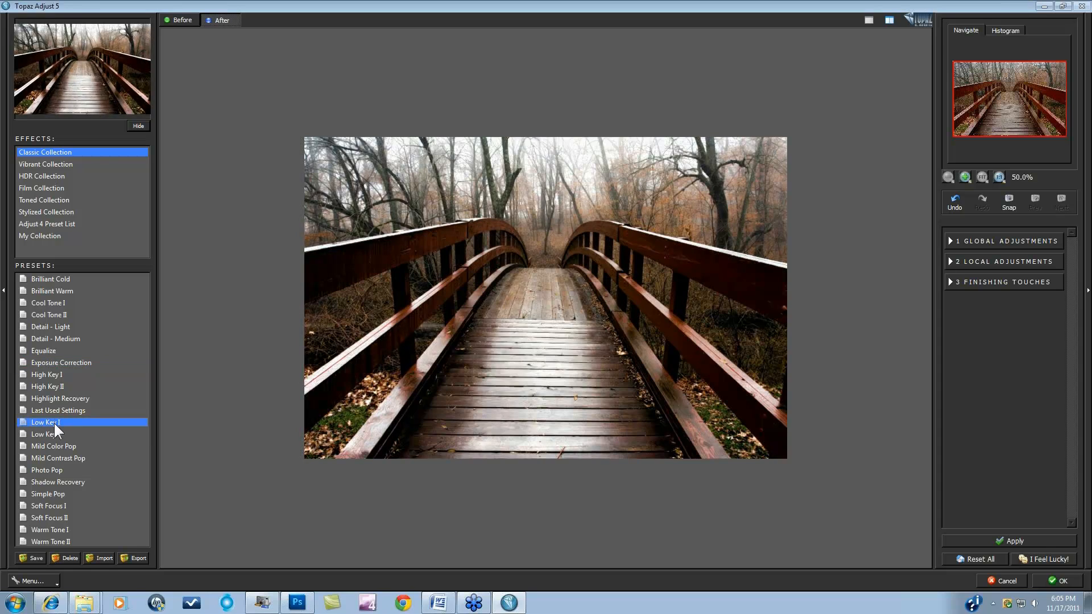
- Apply the Photo Pop preset, compare it with the original image, and try the Warm Tone I preset
left_click(58, 470)
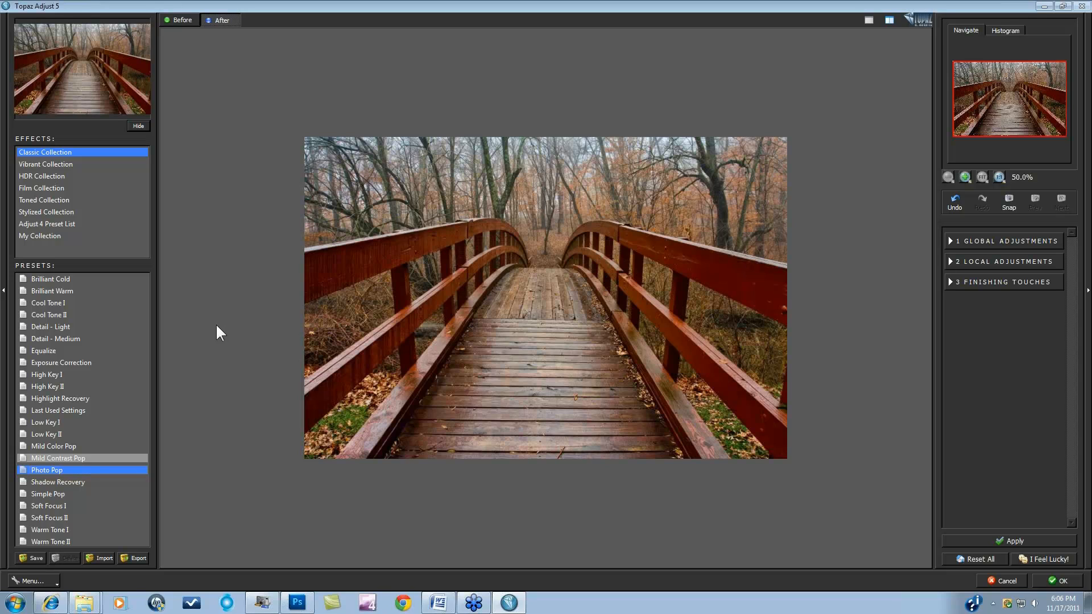
key("space")
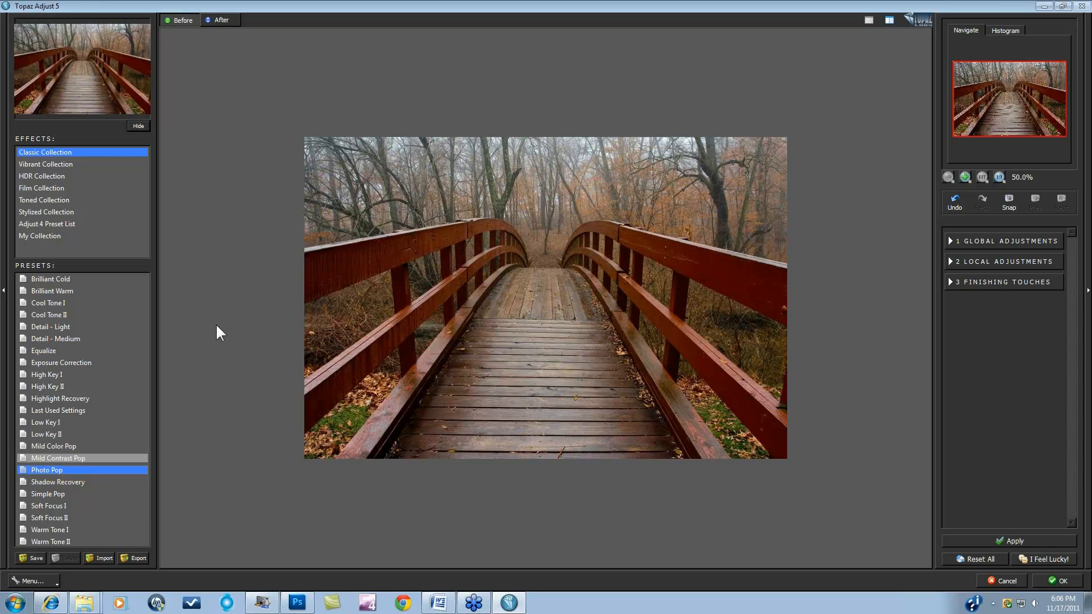
key("space")
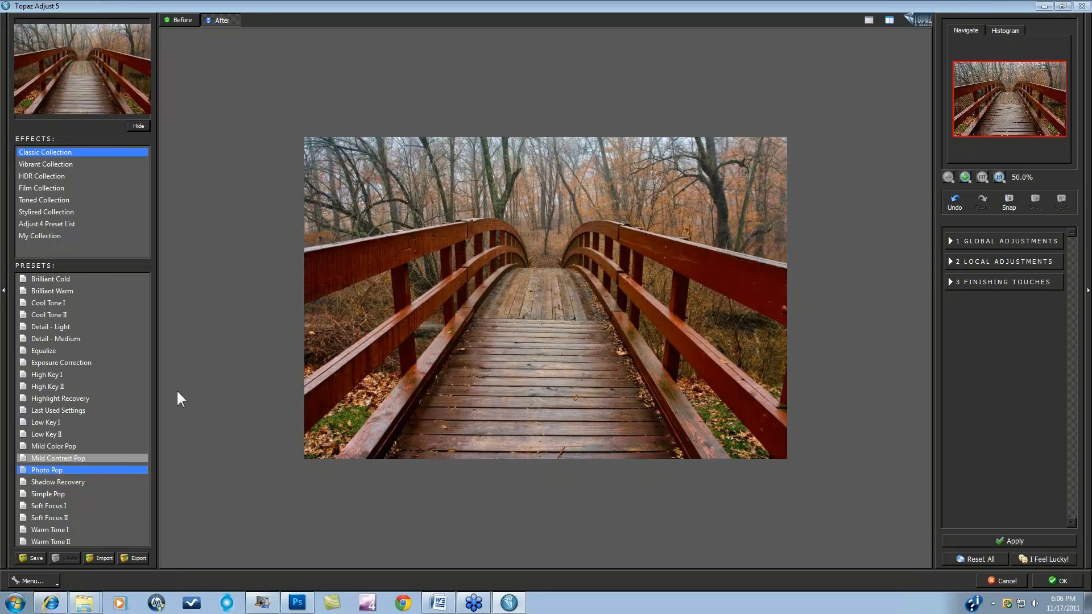
left_click(56, 532)
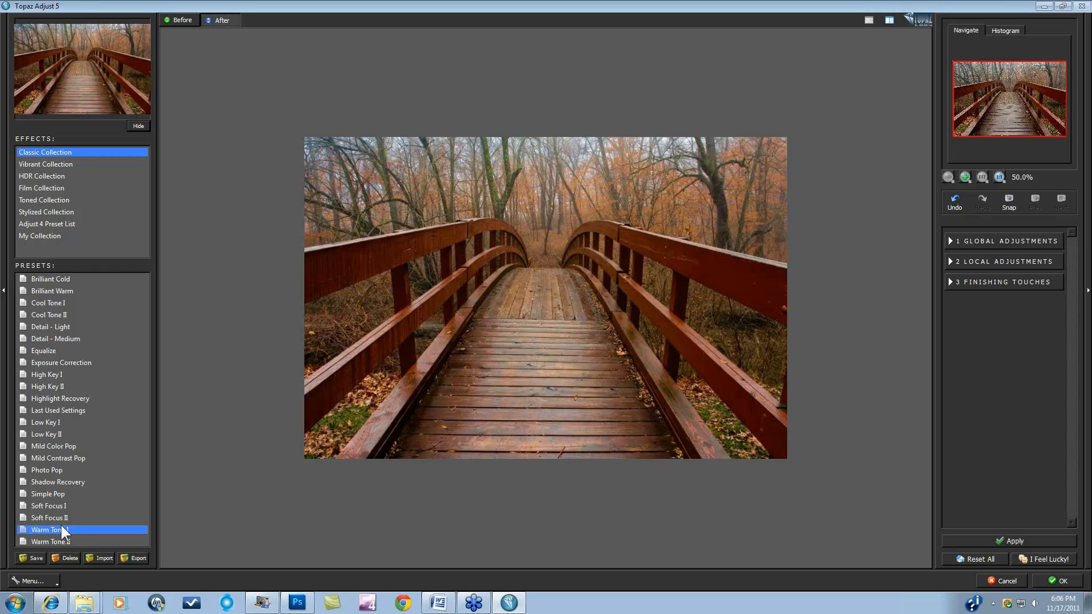
- Switch to the Vibrant Collection and try its Autumn and Winter presets on the photo
left_click(42, 164)
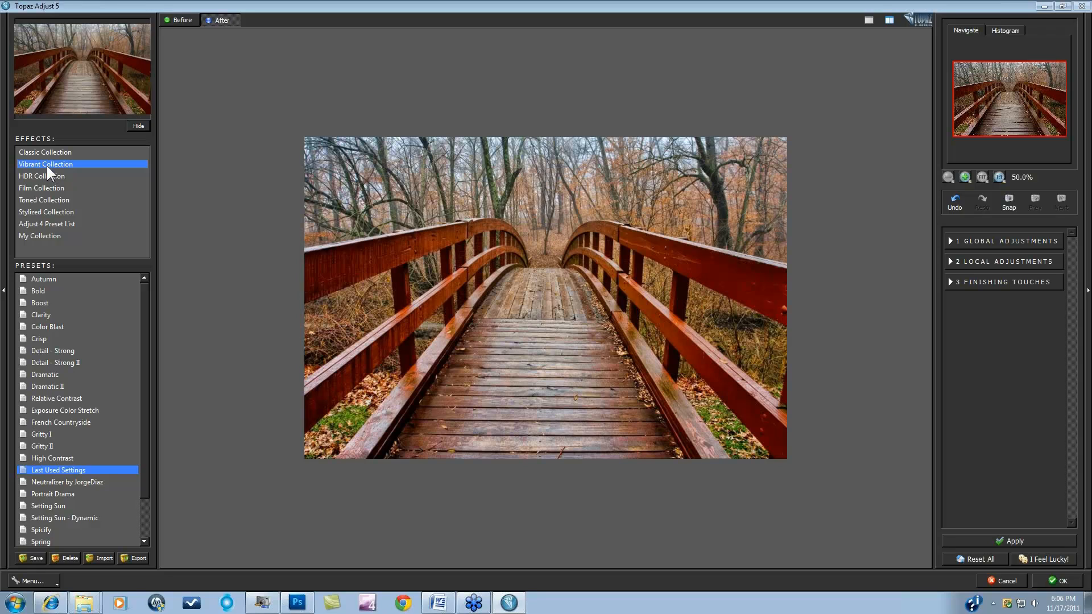
left_click(50, 280)
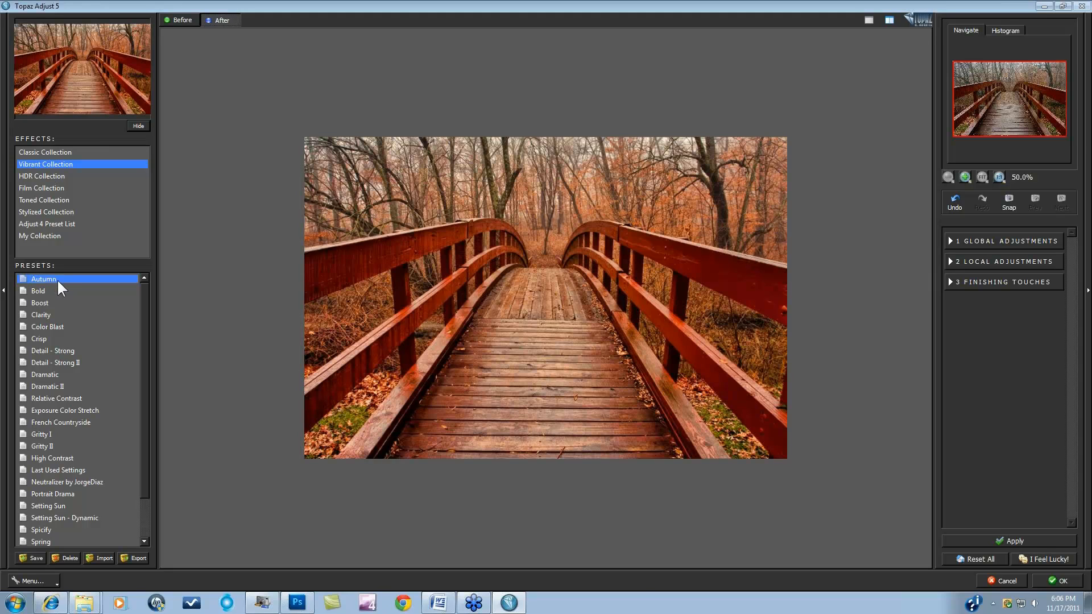
left_click_drag(144, 302, 145, 325)
left_click(42, 542)
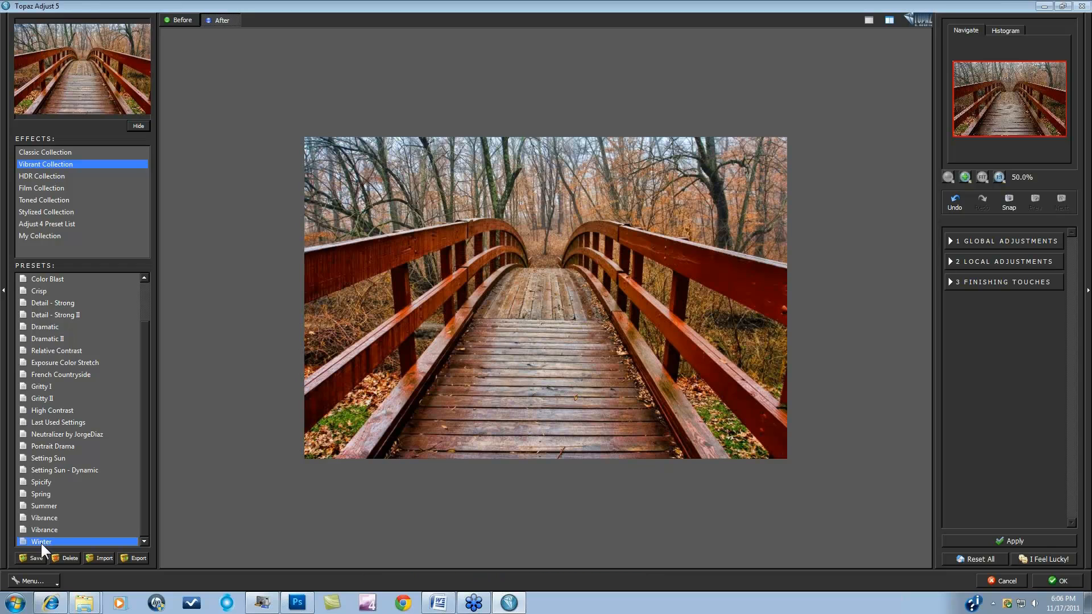
left_click_drag(145, 417, 43, 274)
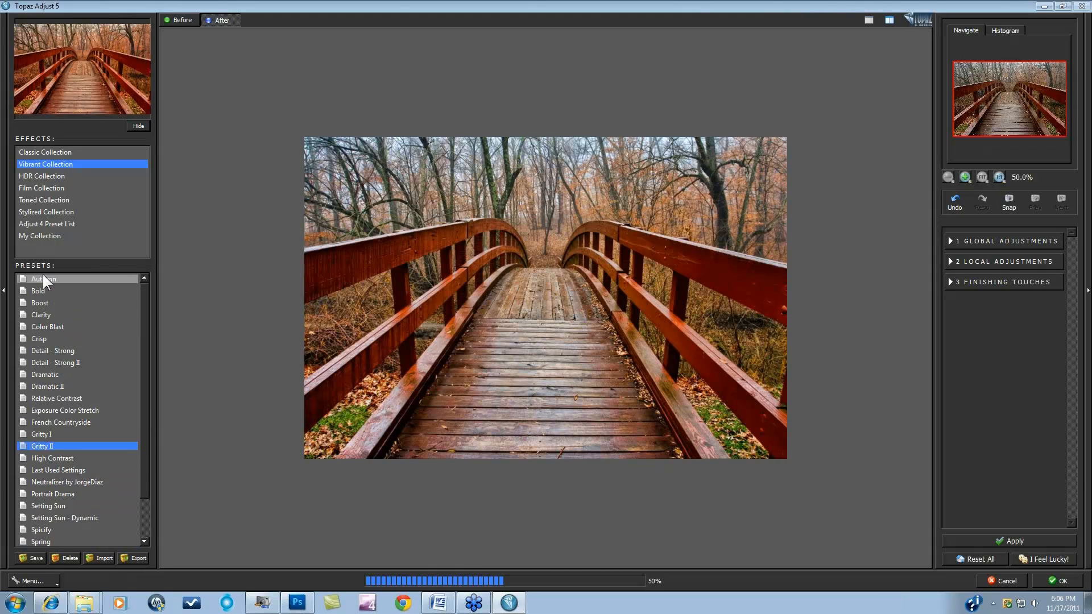
- Try the Clarity, Crisp, Gritty I, Portrait Drama, Spicify and Vibrance presets of the Vibrant Collection on the photo
left_click(43, 315)
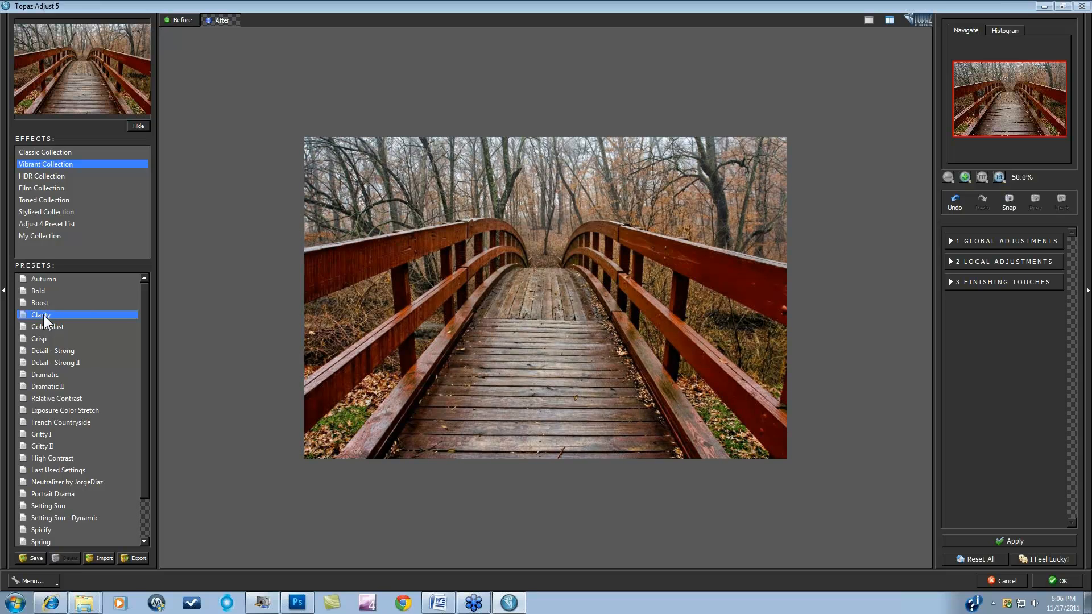
left_click(46, 339)
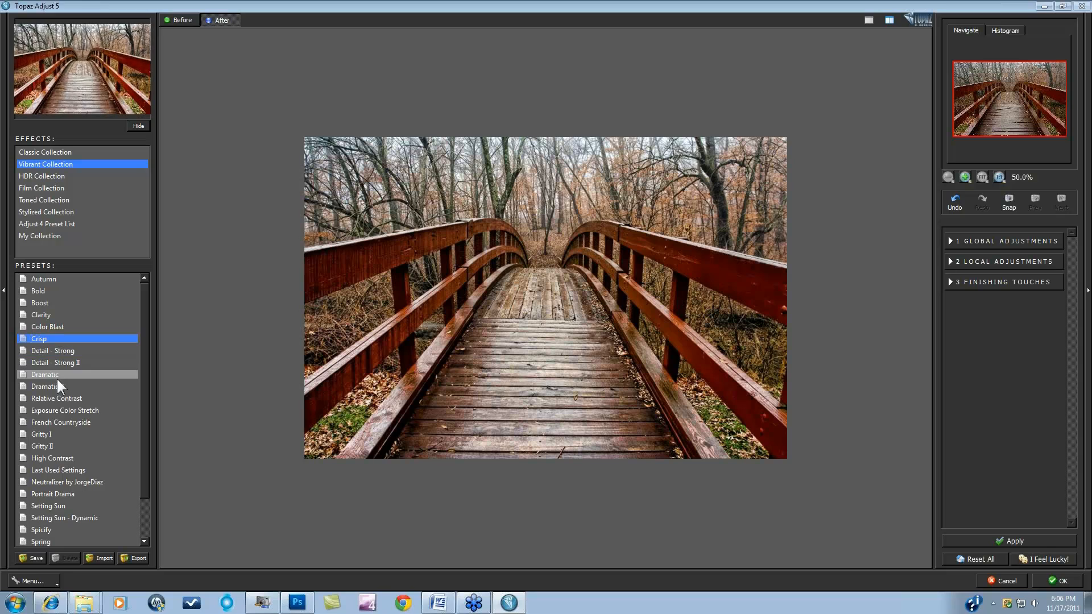
left_click(50, 435)
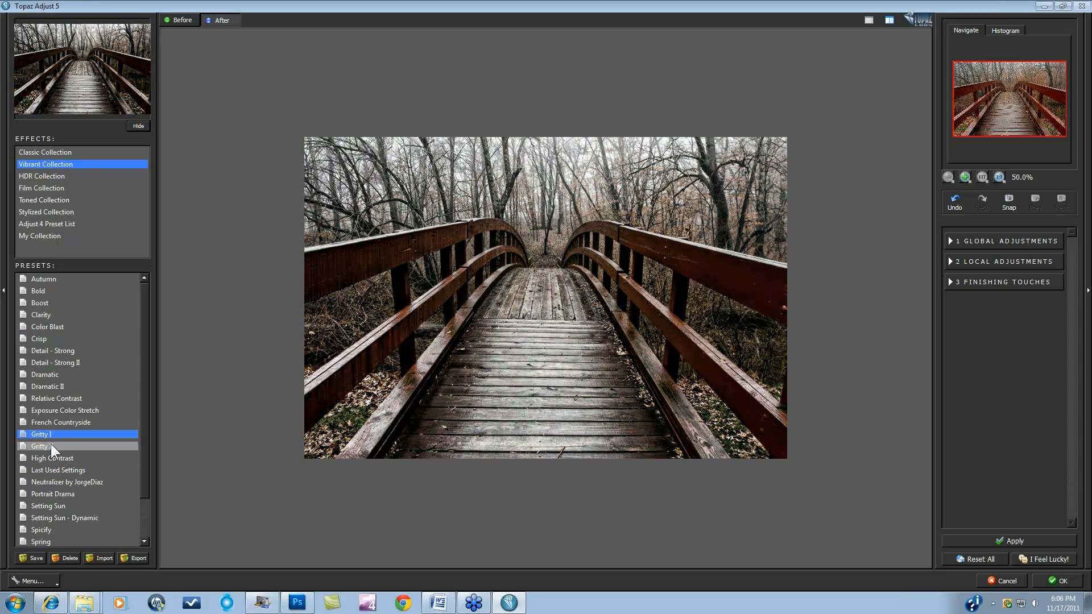
left_click(59, 494)
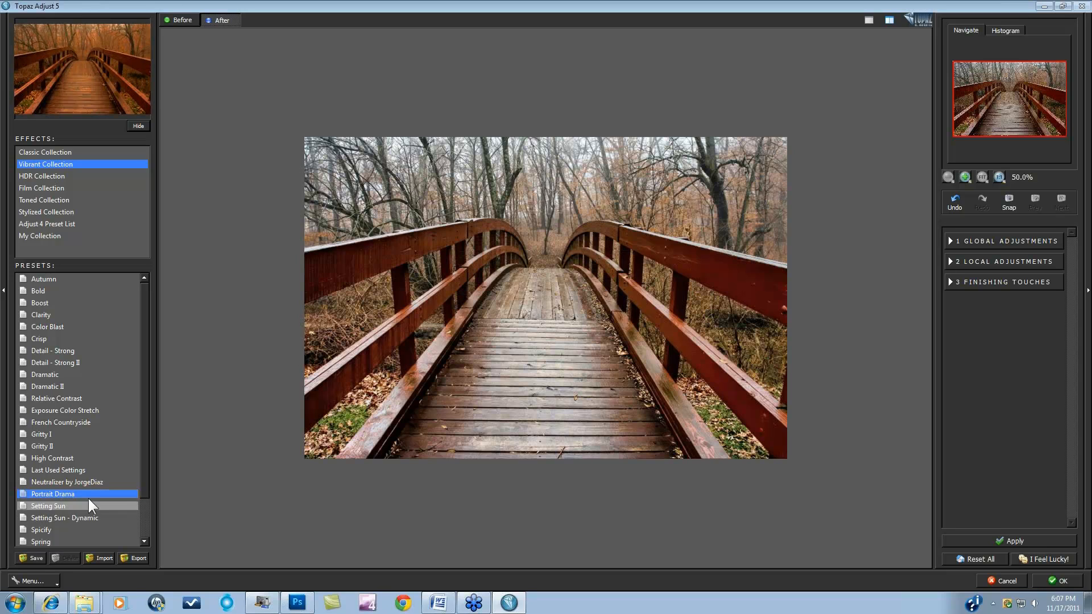
left_click_drag(141, 481, 141, 497)
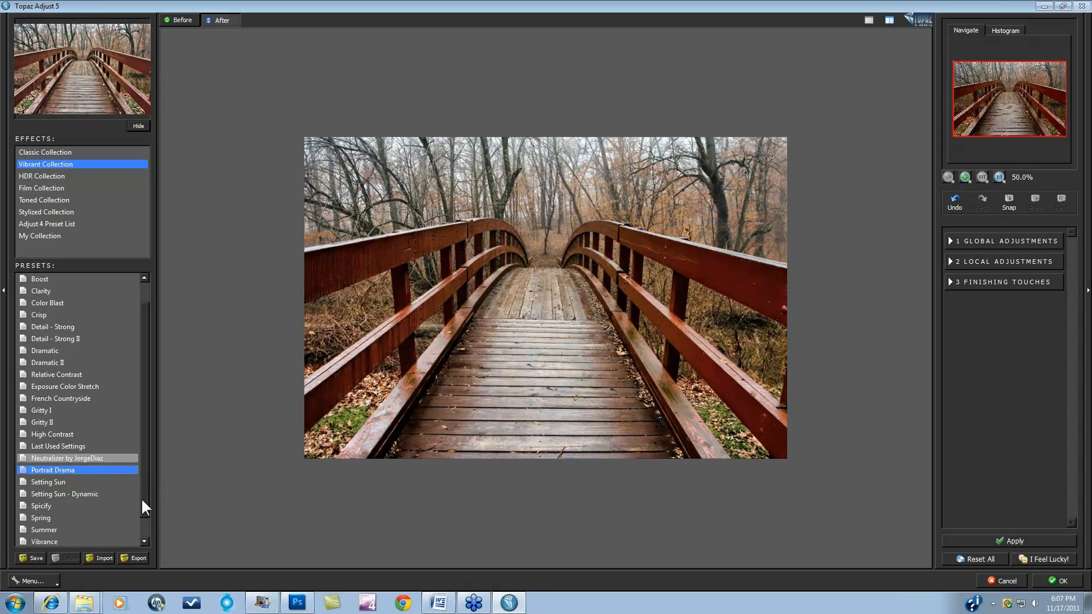
left_click(47, 507)
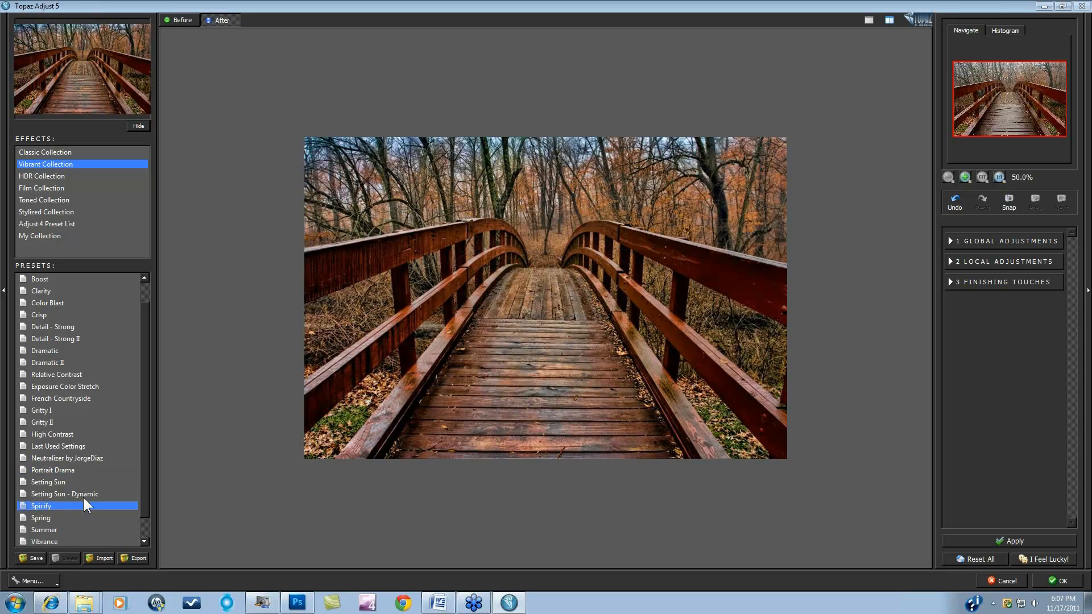
left_click(48, 542)
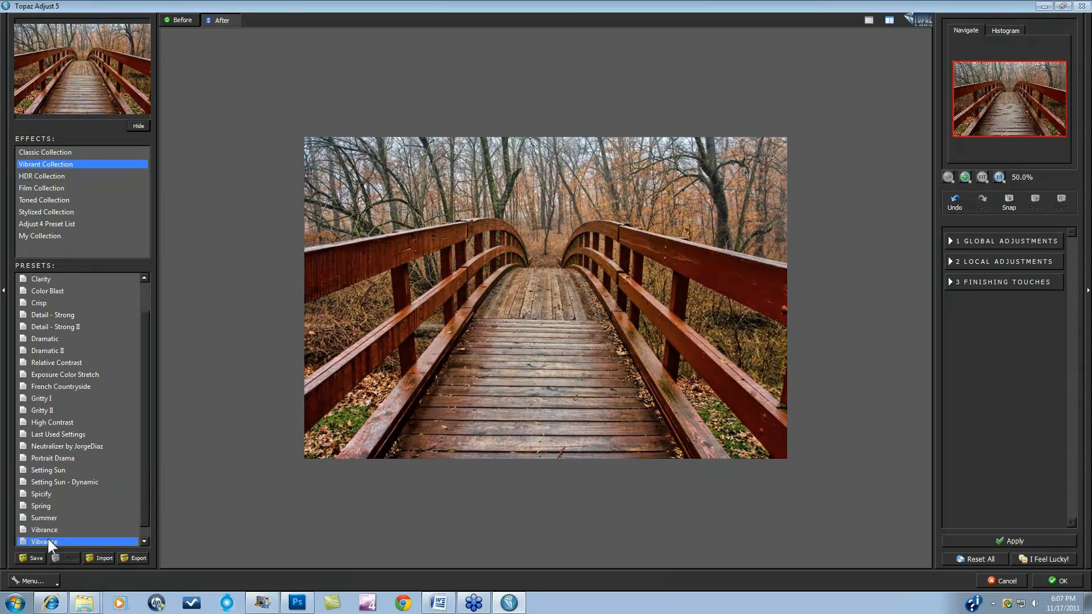
- Switch to the HDR Collection and try the Heavy Pop Grunge and Light Pop Grunge presets
left_click(43, 176)
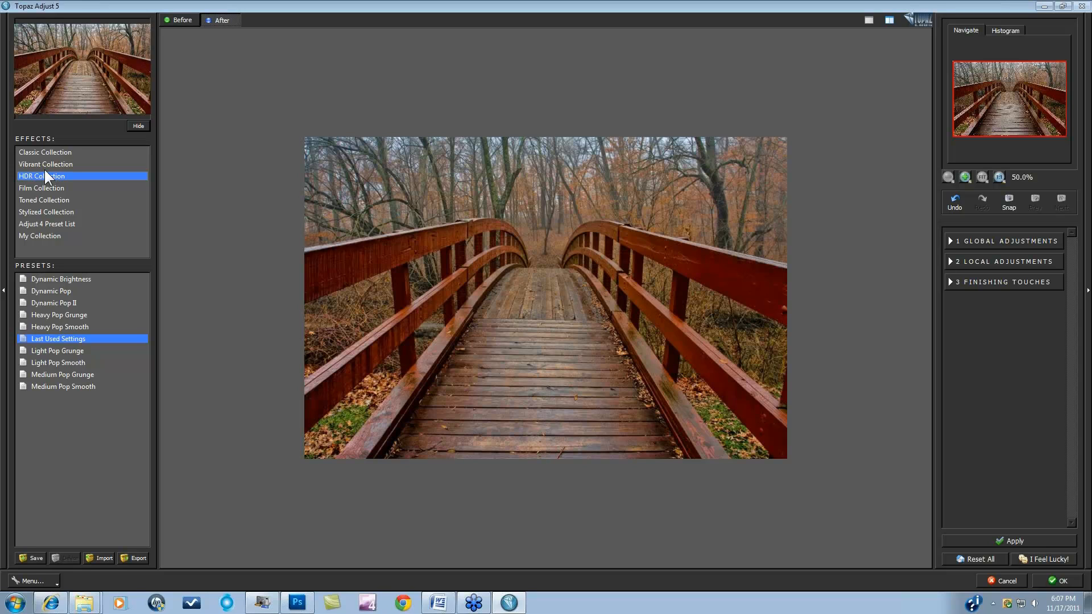
left_click(59, 315)
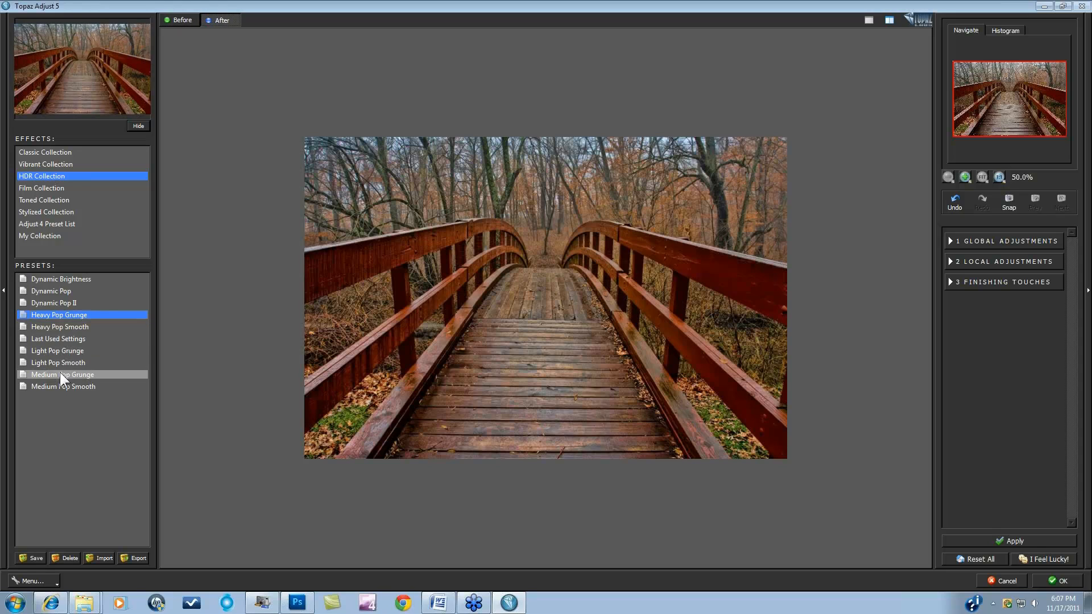
left_click(69, 351)
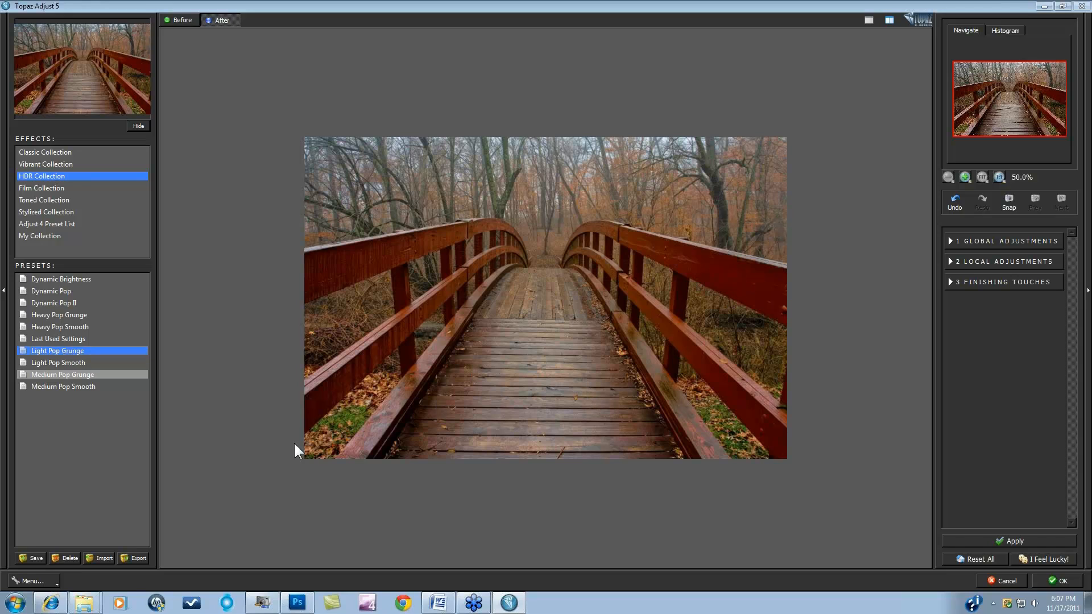
- Switch to the Film Collection and try Bleach Bypass Warm, Cross Process I and Lomo III, ending with the Timeless II preset
left_click(34, 186)
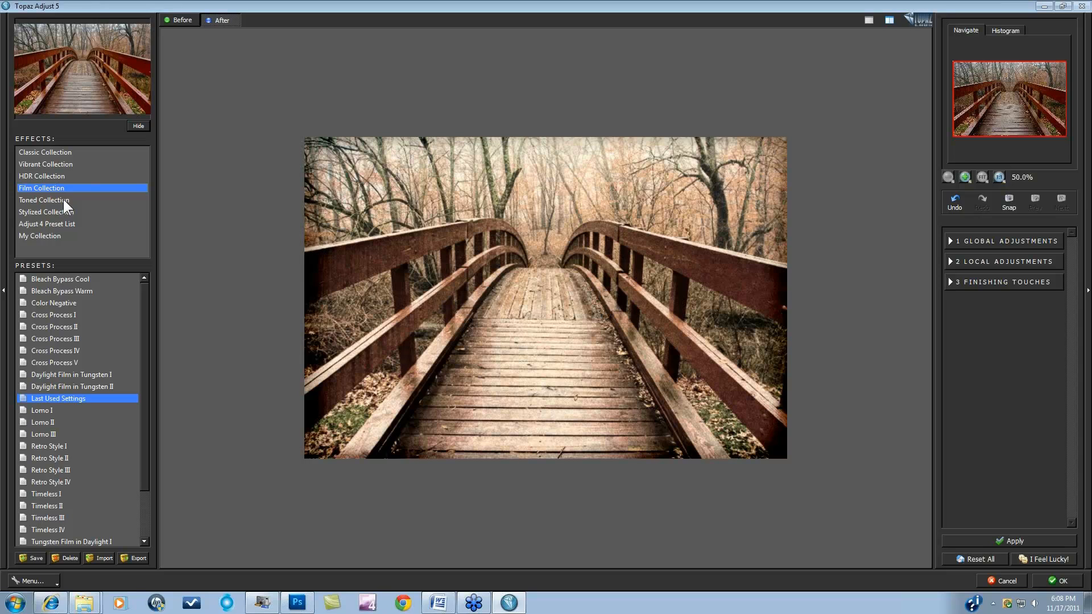
left_click(58, 291)
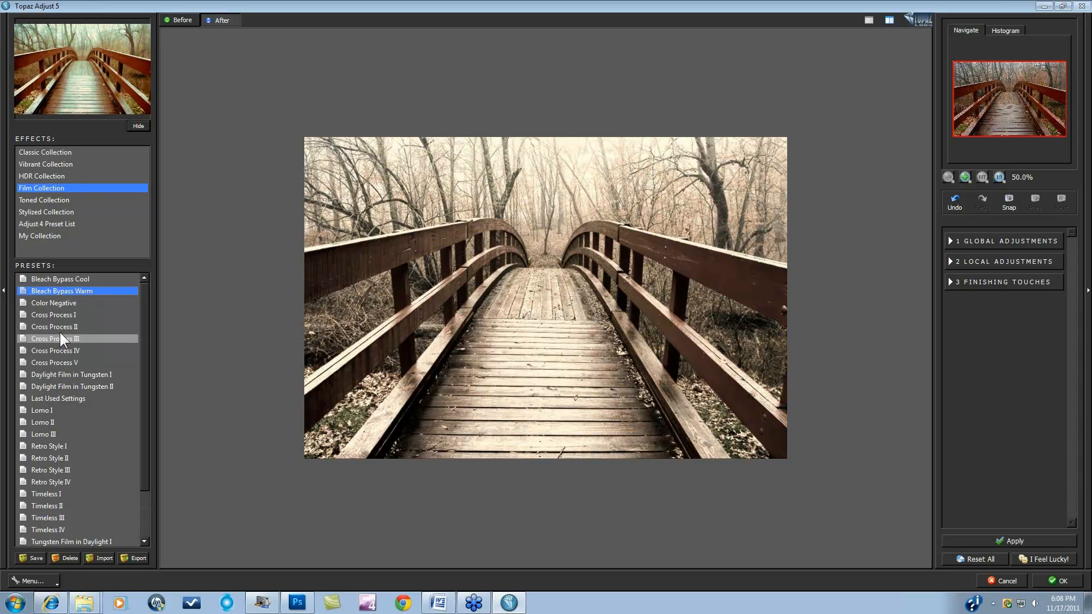
left_click(63, 315)
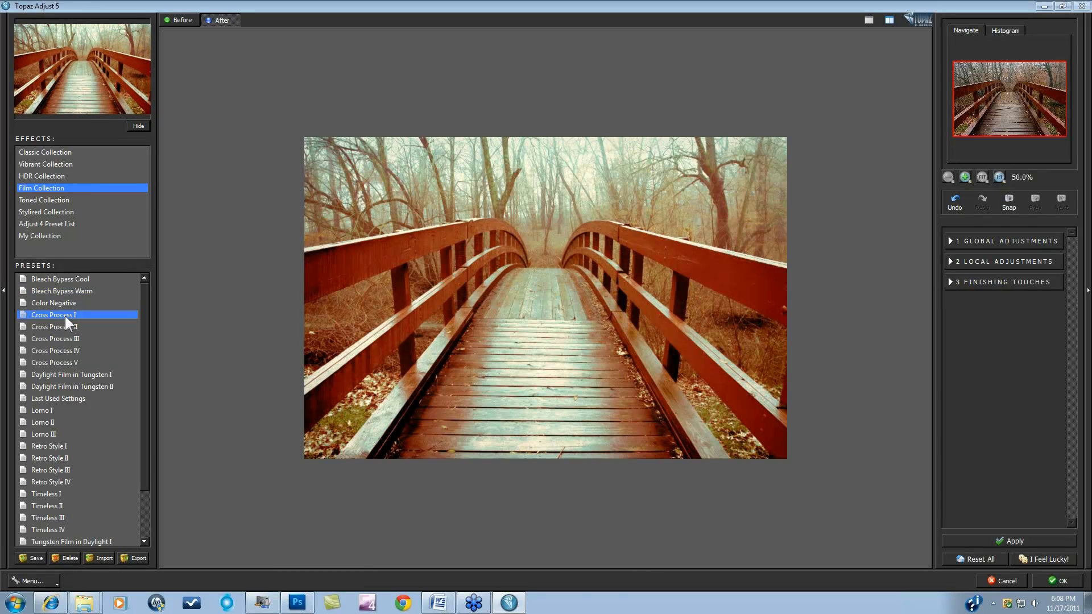
left_click(43, 434)
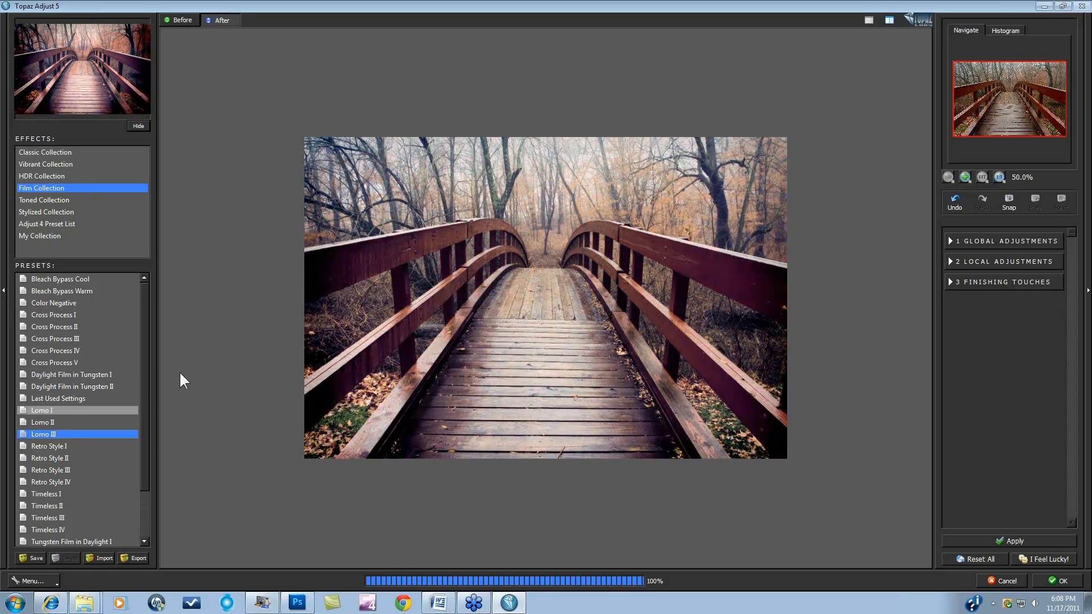
left_click_drag(142, 373, 141, 405)
left_click(63, 446)
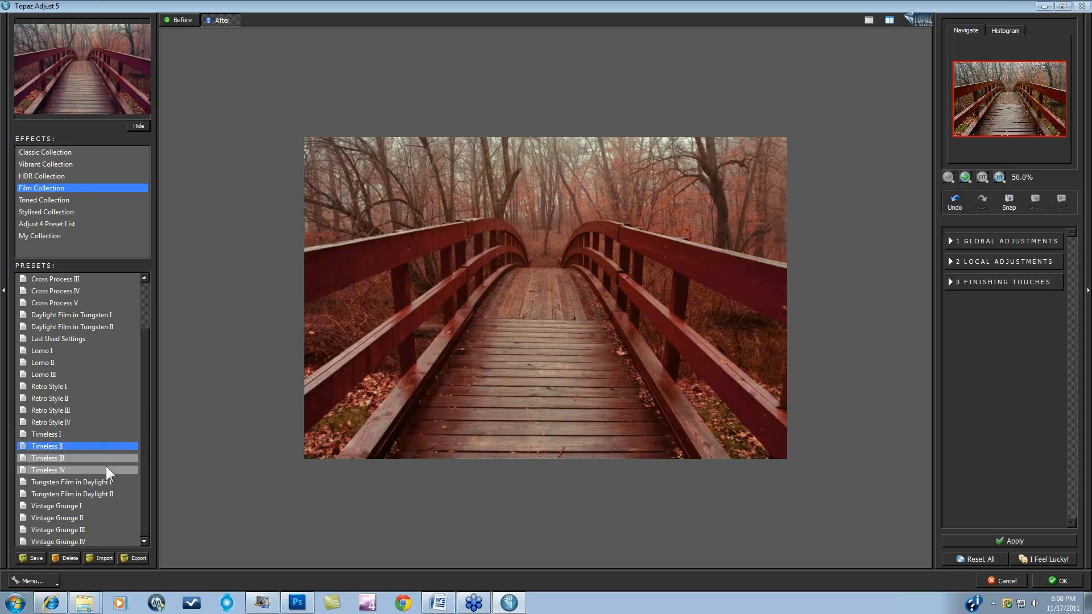
- Try the Vintage Grunge II film preset, then the Black Rose, Blue, Brown and Cerulean presets of the Toned Collection
left_click(83, 517)
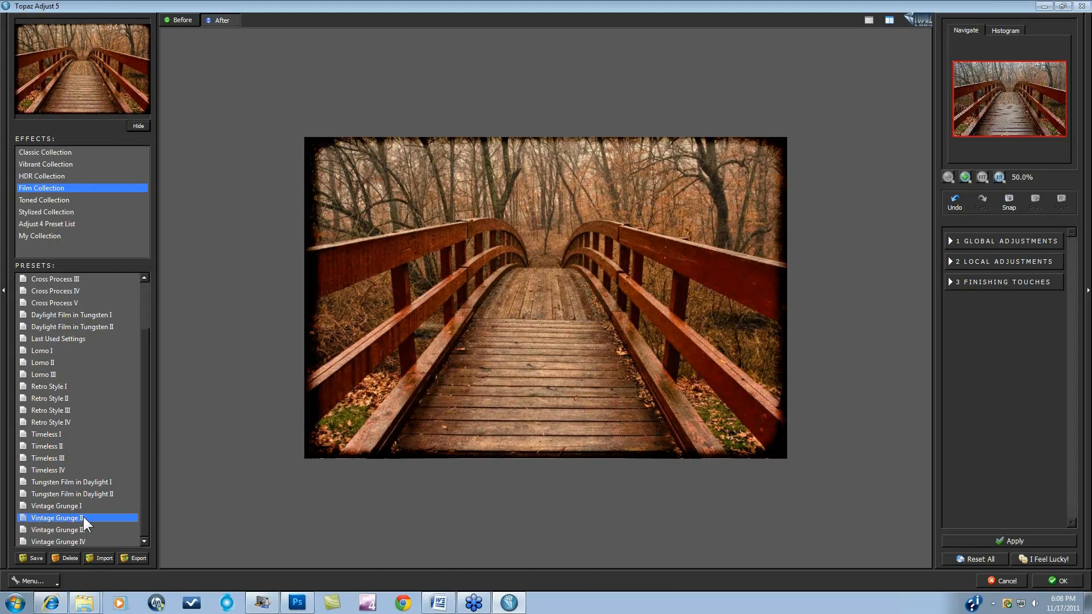
left_click(56, 200)
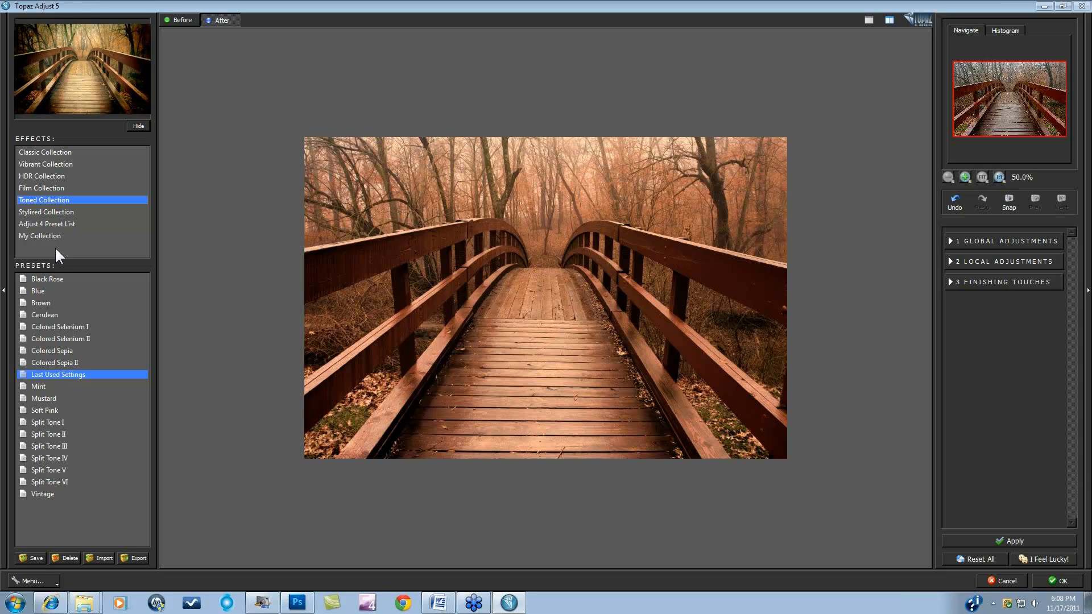
left_click(49, 278)
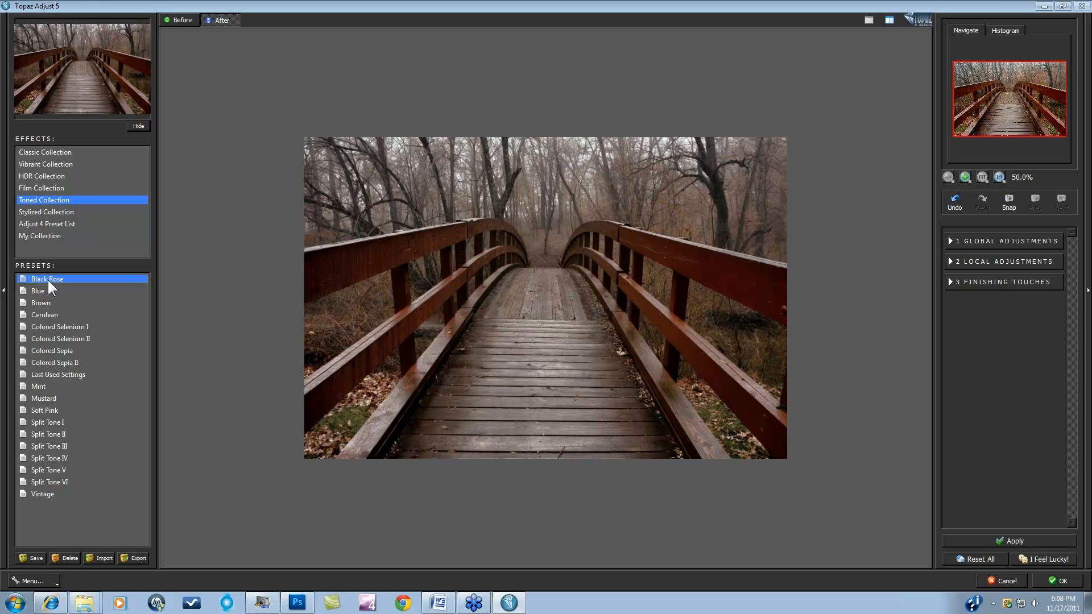
left_click(39, 292)
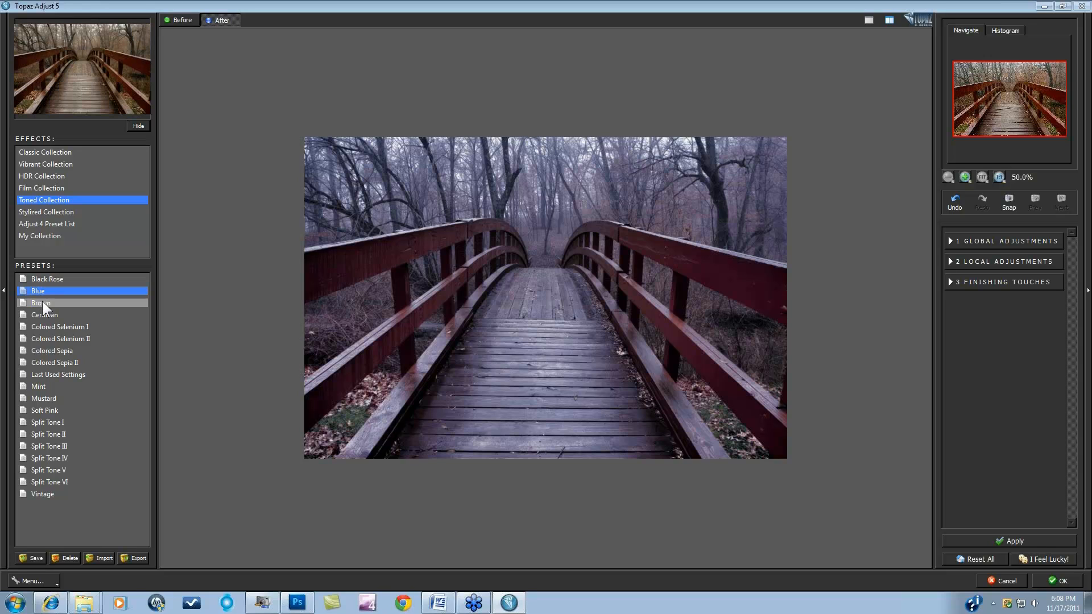
left_click(43, 304)
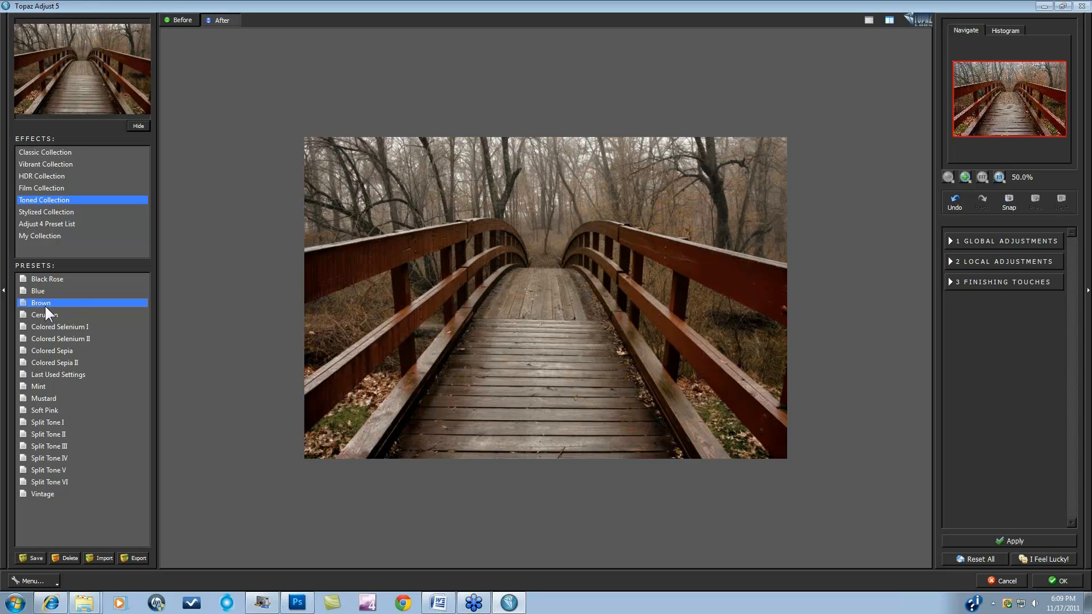
left_click(49, 315)
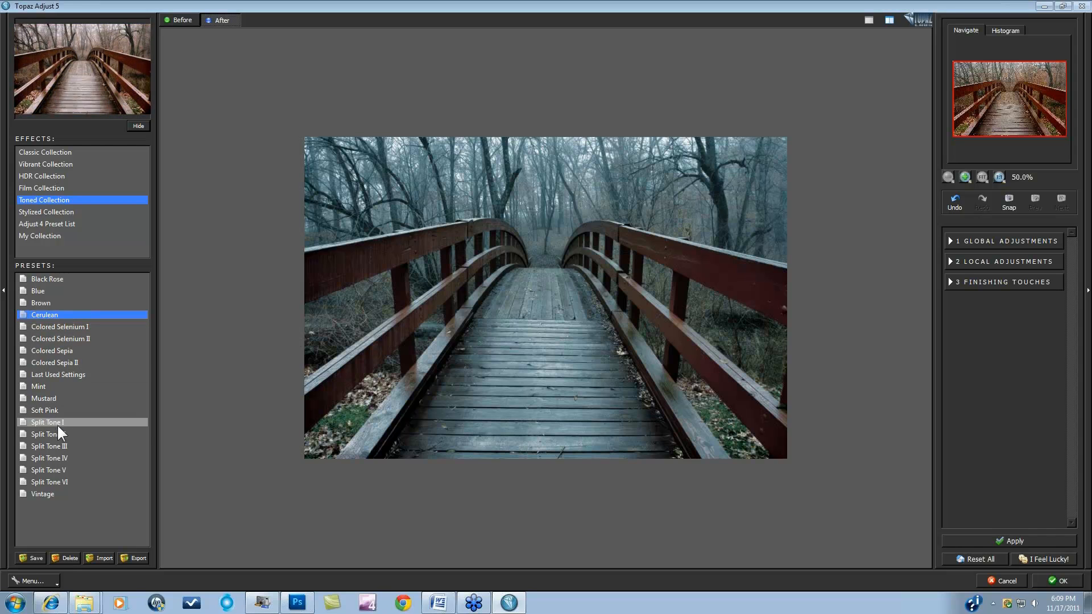
- Try the Split Tone III preset on the photo and compare the result with the original image
left_click(57, 448)
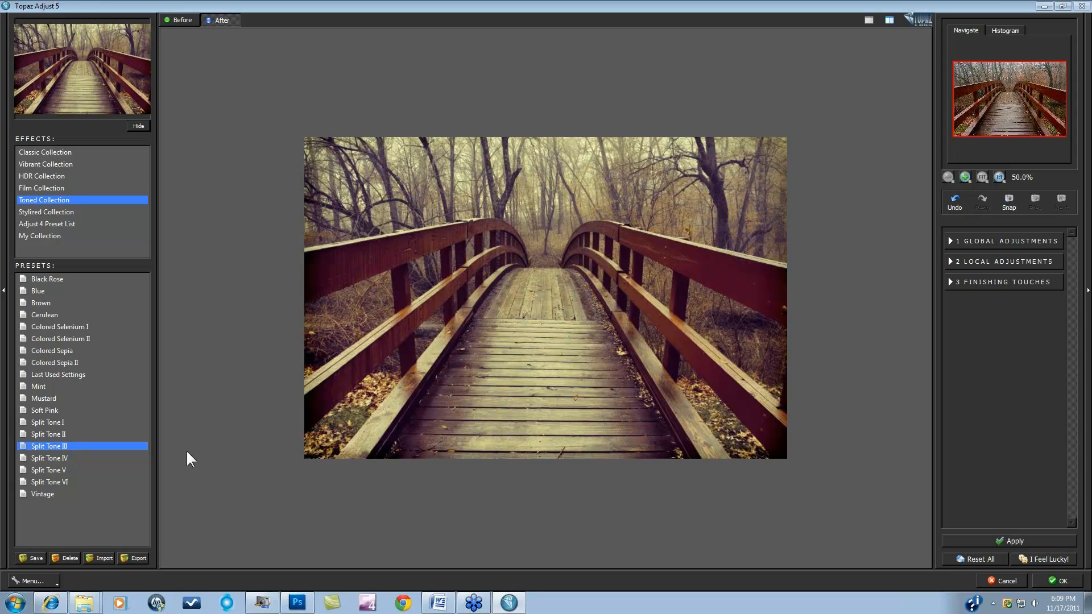
left_click(258, 437)
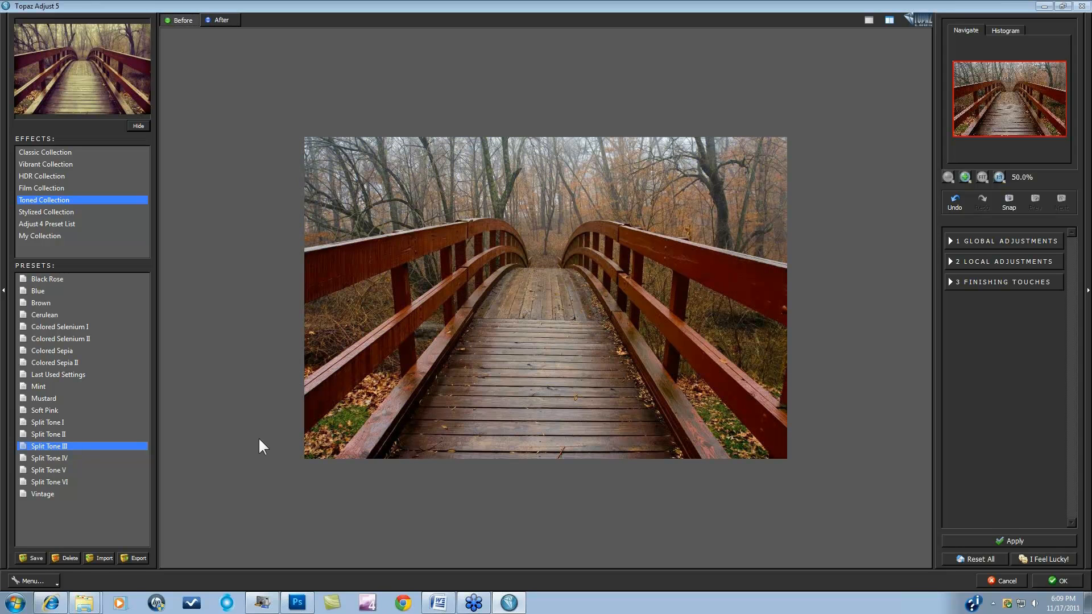
left_click(258, 437)
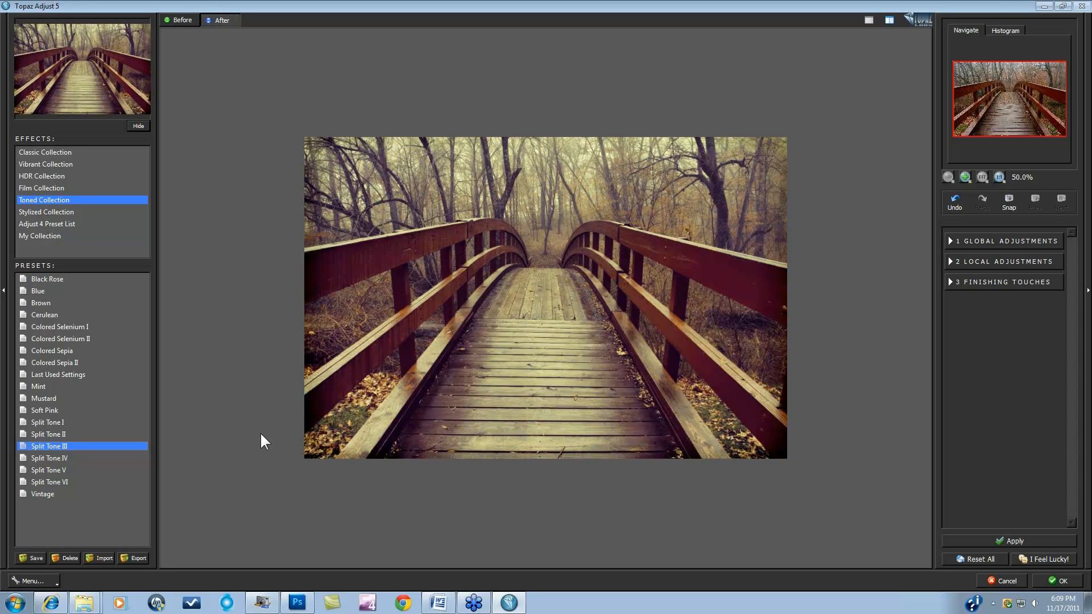
- Switch to the Stylized Collection and try the Blueprint, Comic Book, Dusk and Grunge Me Desaturated presets
left_click(61, 210)
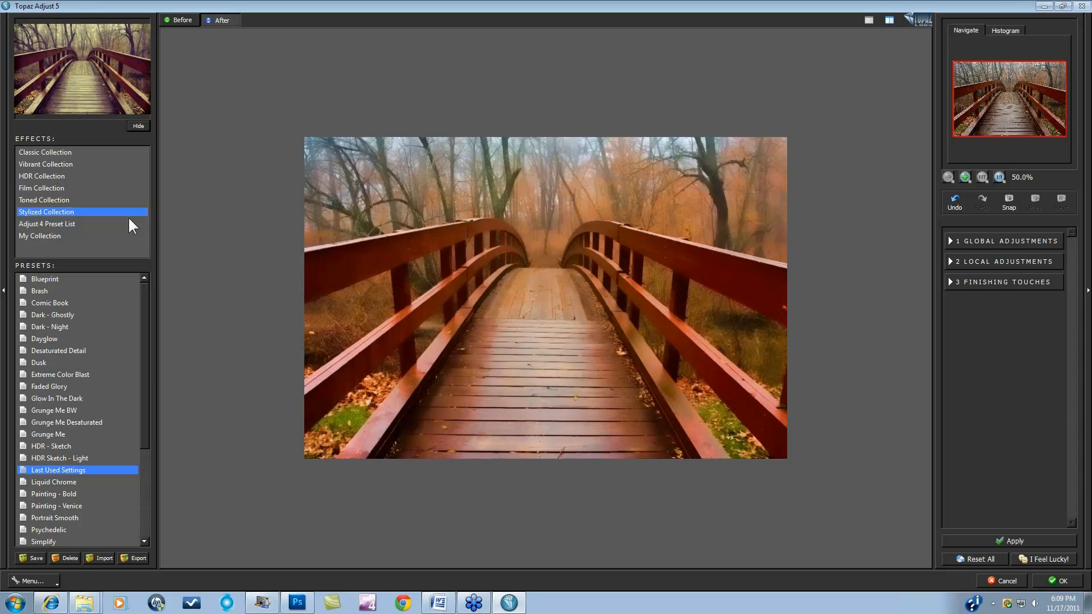
left_click(65, 279)
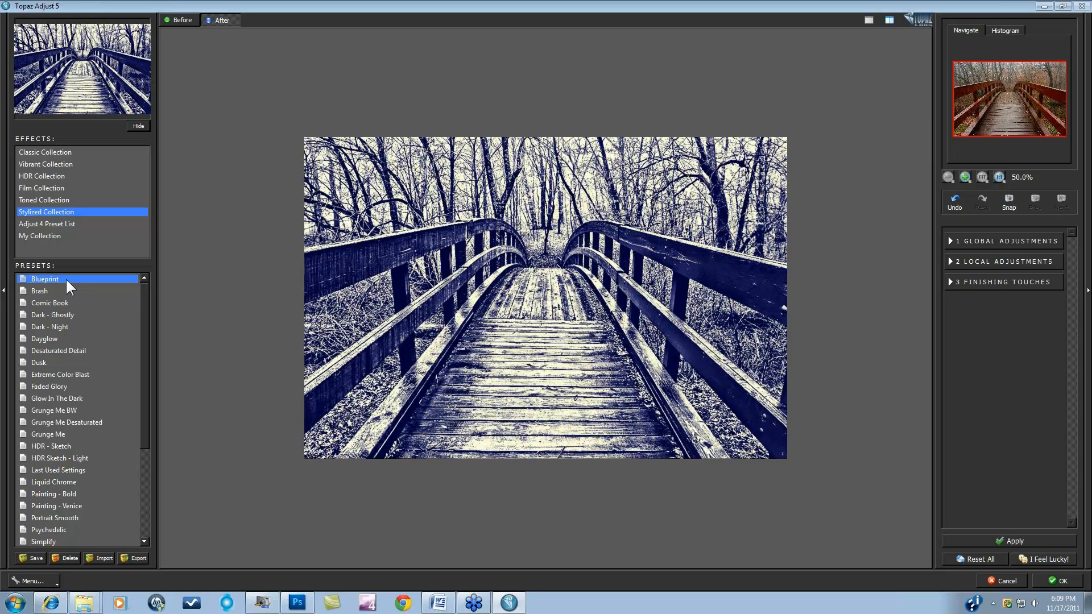
left_click(61, 302)
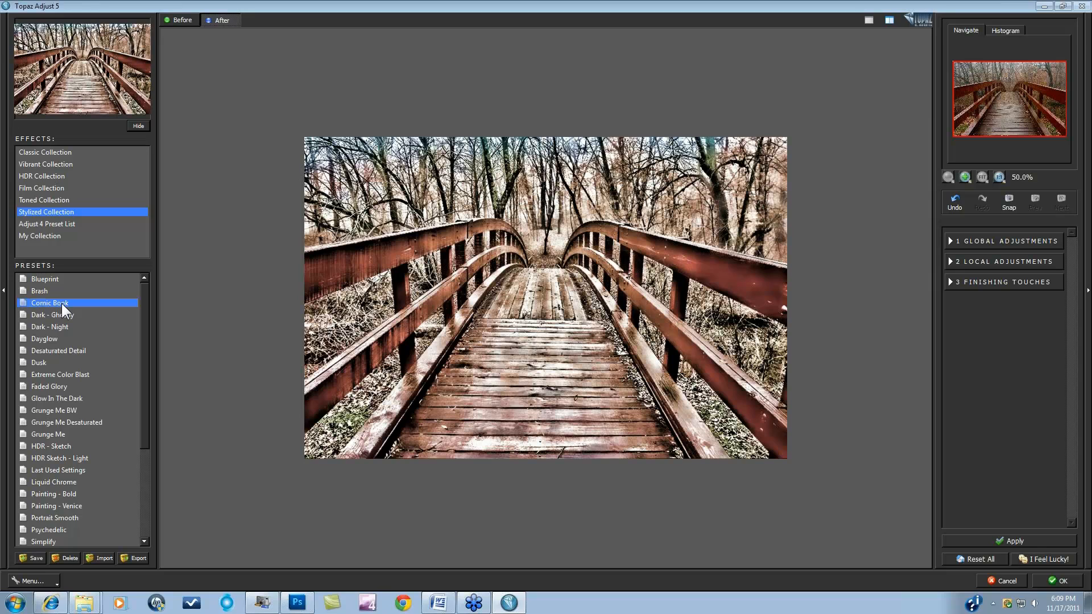
left_click(49, 361)
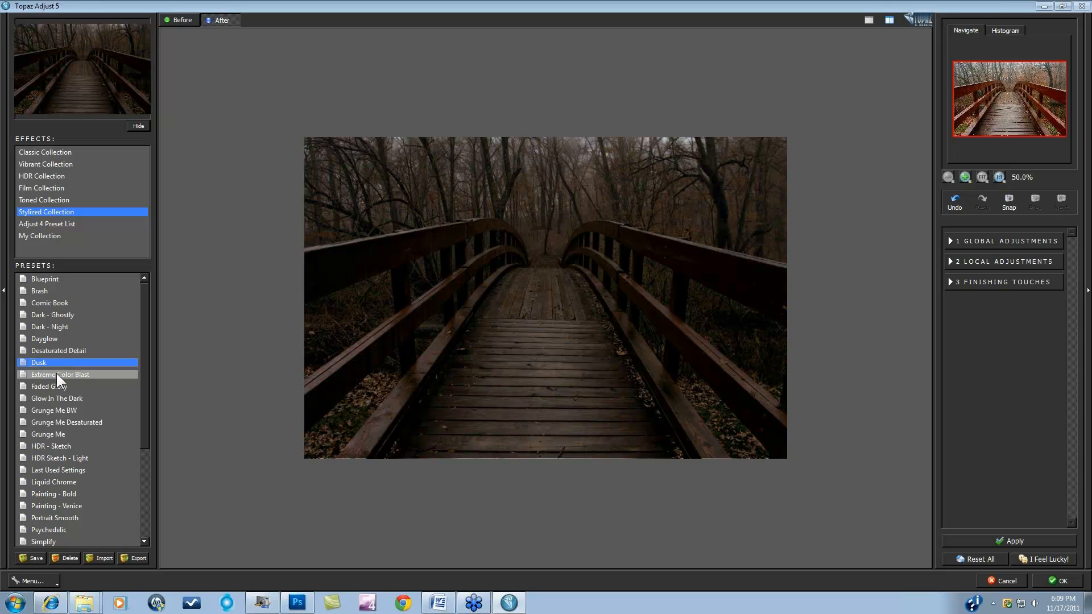
left_click(64, 422)
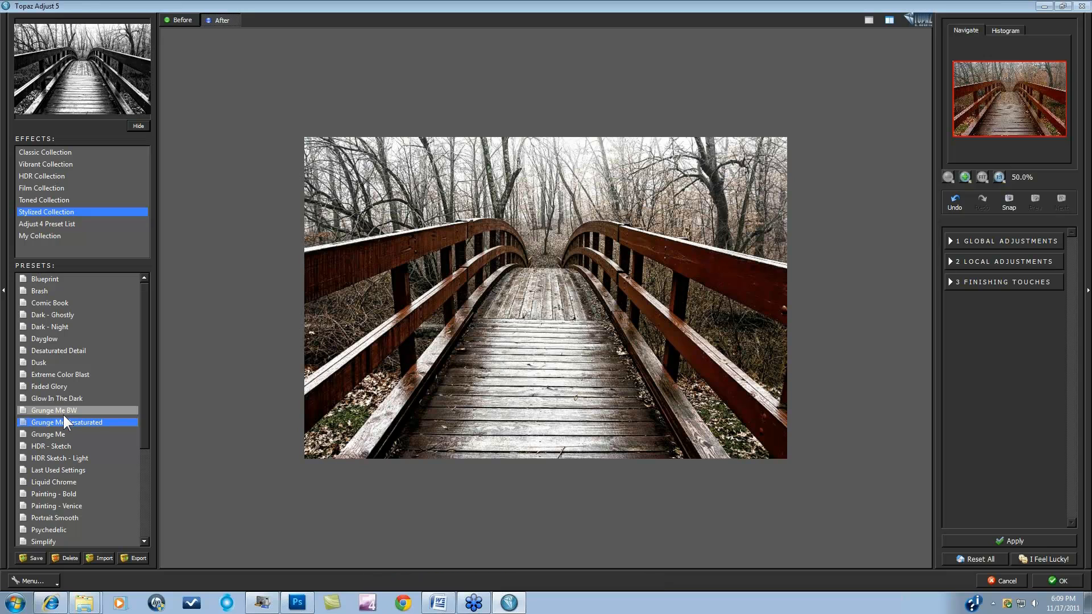
- Try the Painting - Bold and Solarized Dreams I, II and III presets of the Stylized Collection
left_click_drag(144, 394, 142, 476)
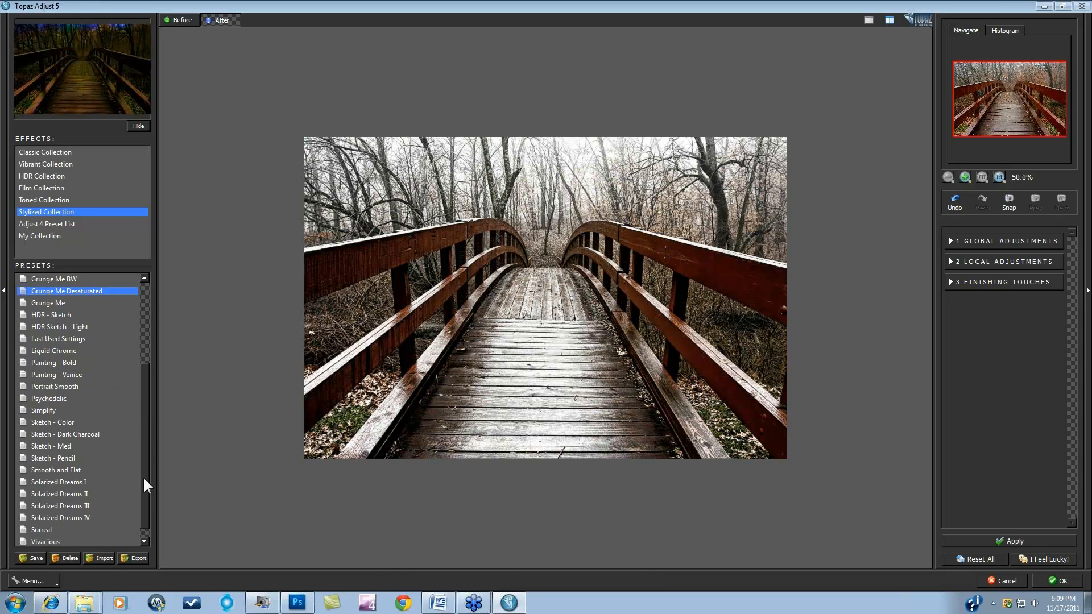
left_click(62, 352)
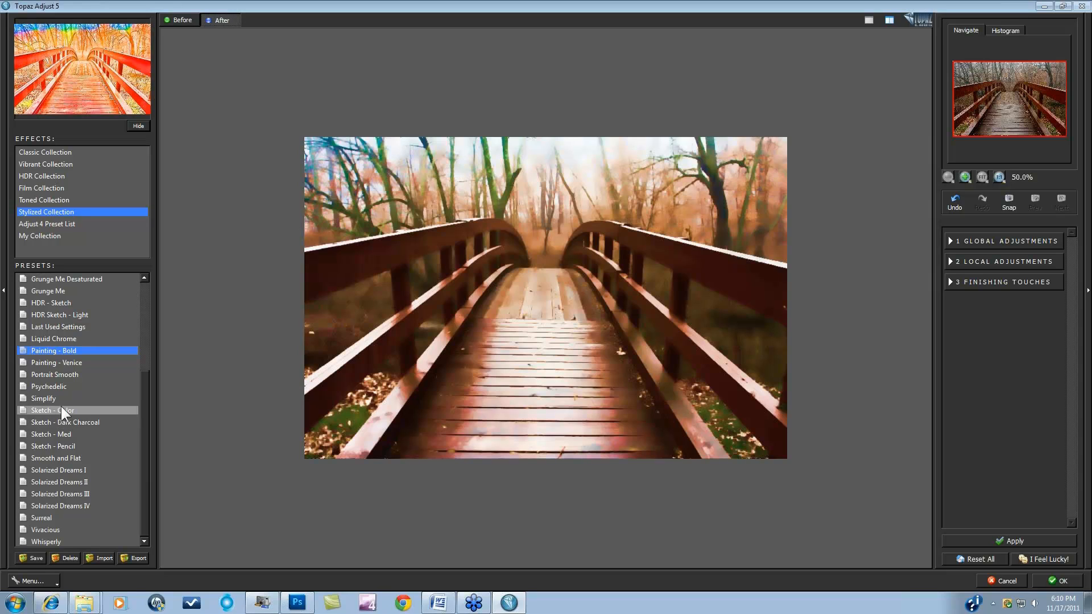
left_click(66, 471)
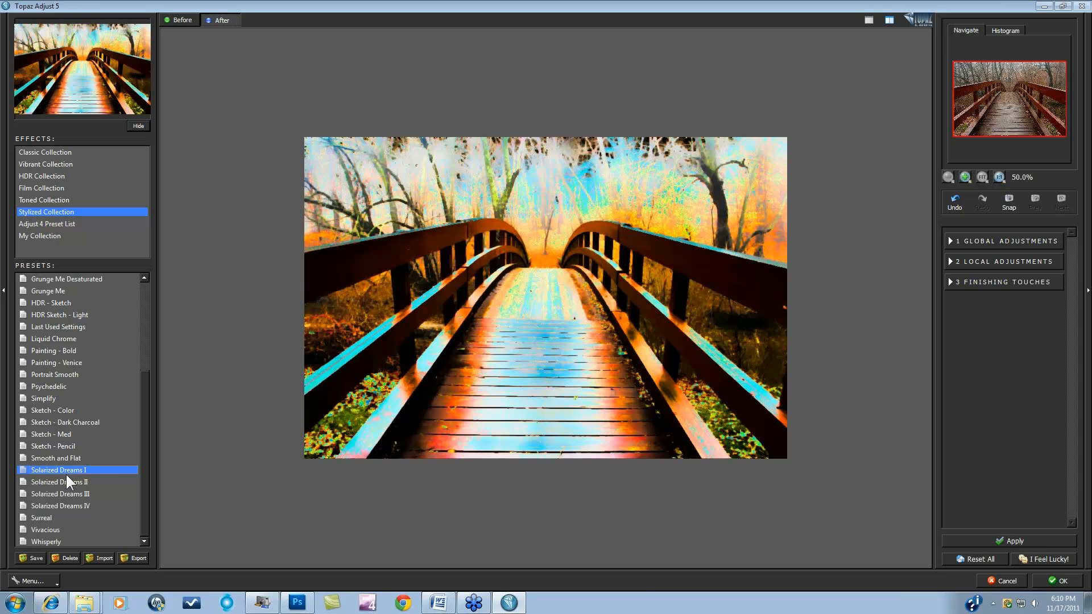
left_click(67, 482)
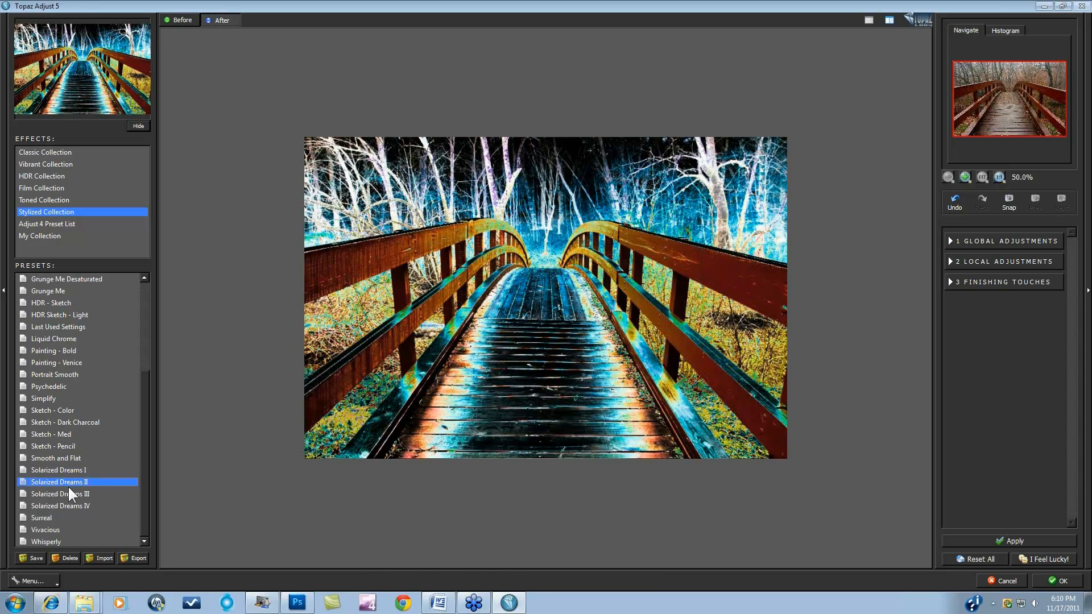
left_click(70, 494)
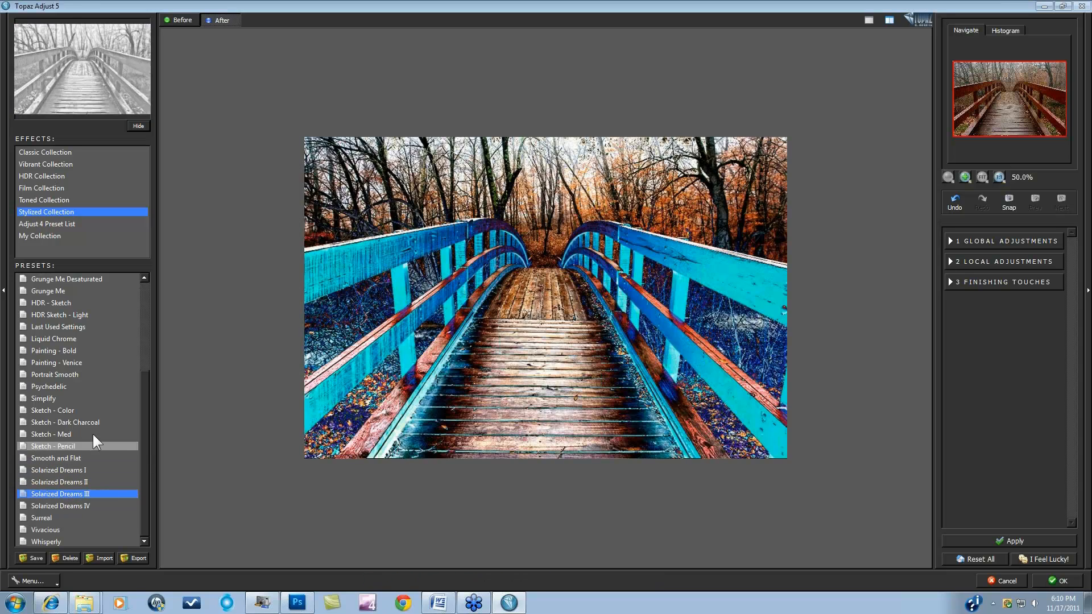
- Apply Exposure Correction from the Adjust 4 Preset List, then expand the Finishing Touches and Global Adjustments settings
left_click(51, 224)
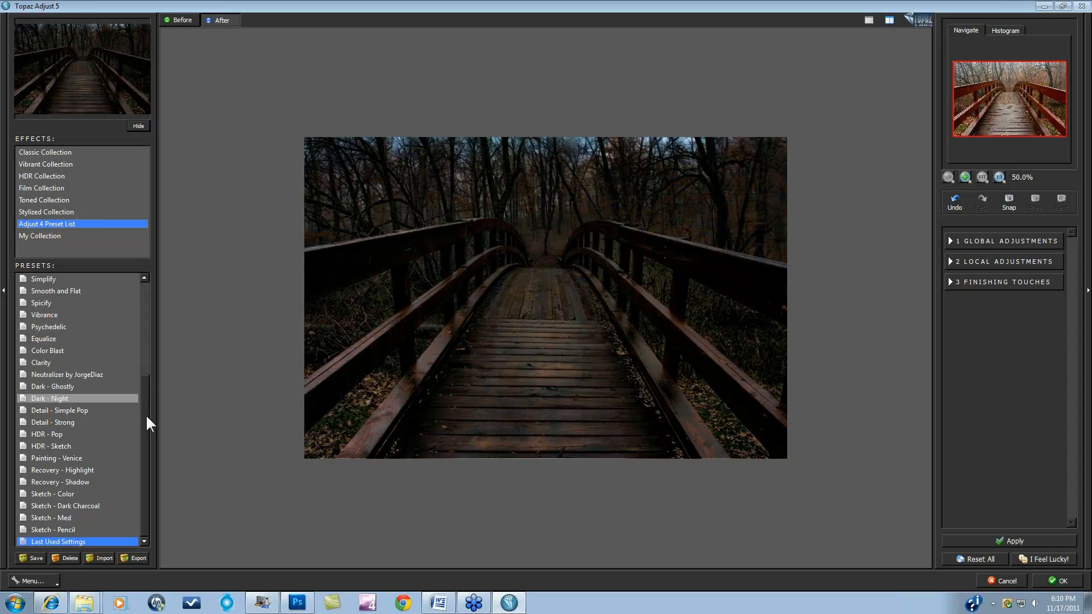
left_click_drag(147, 415, 146, 294)
left_click(94, 279)
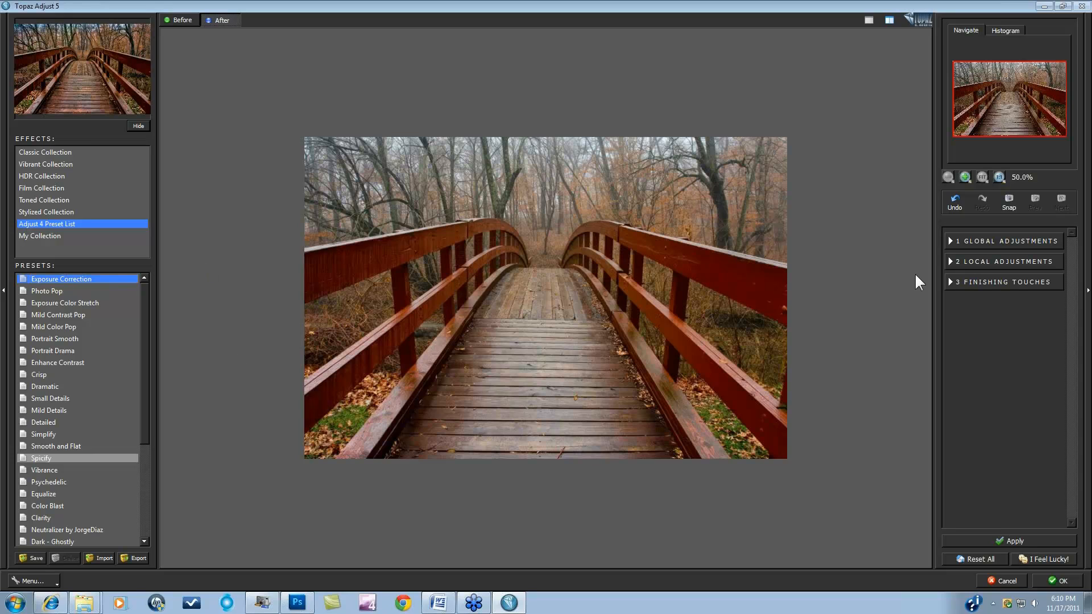
left_click(951, 282)
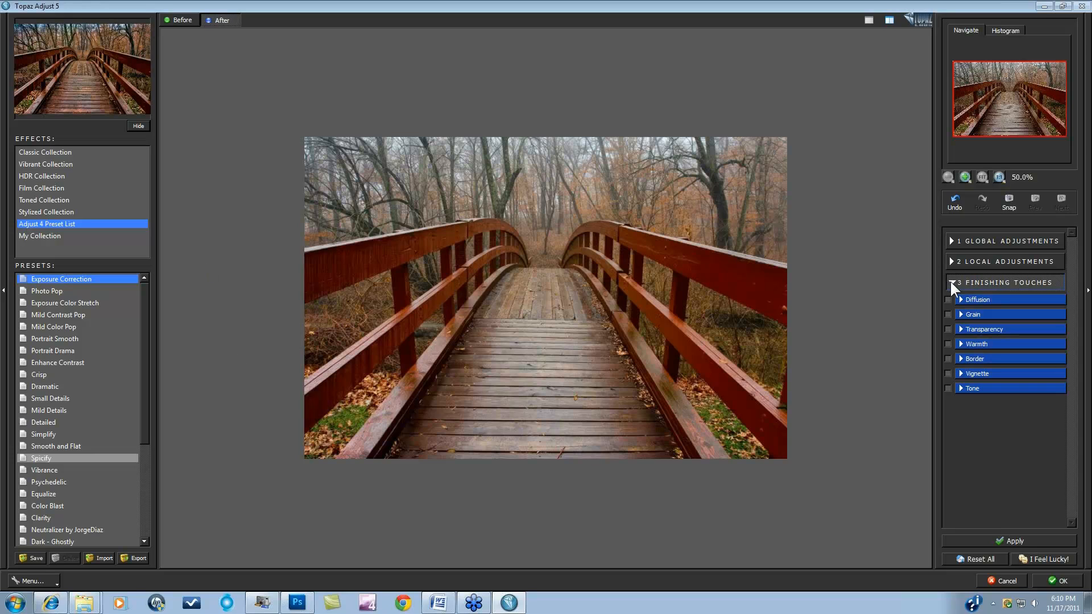
left_click(952, 242)
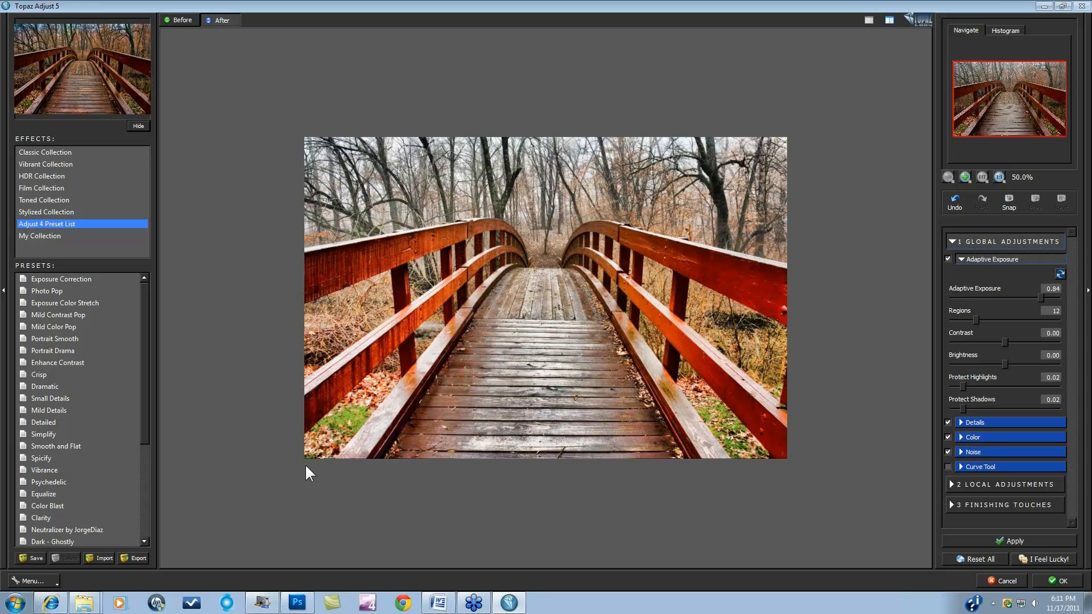
- Save the current adjustments as a preset named Test7 in My Collection and apply it from that collection
left_click(31, 558)
type("T")
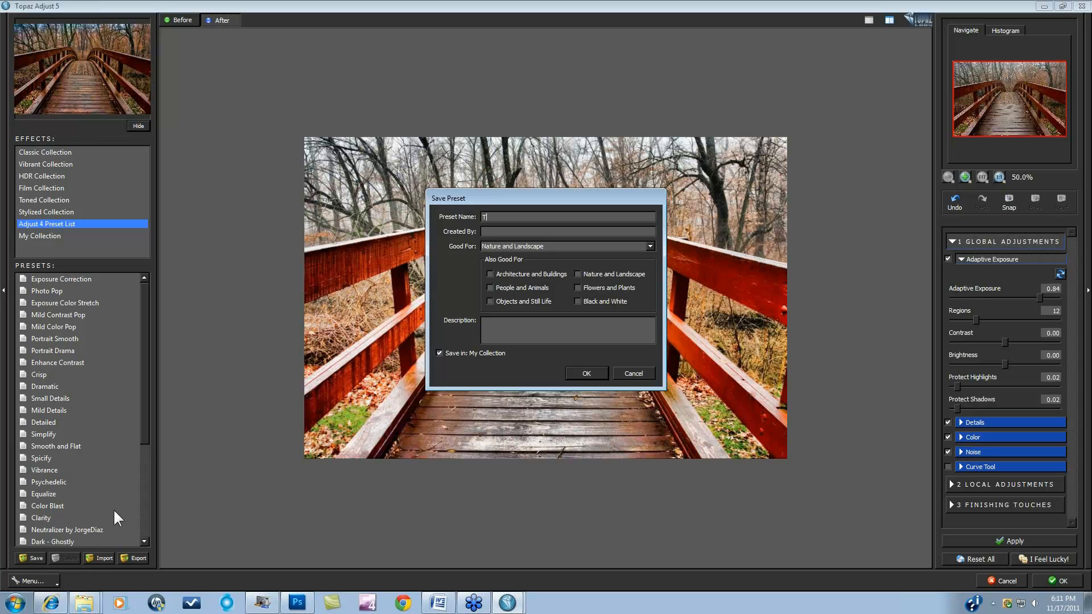
type("est7")
left_click(583, 374)
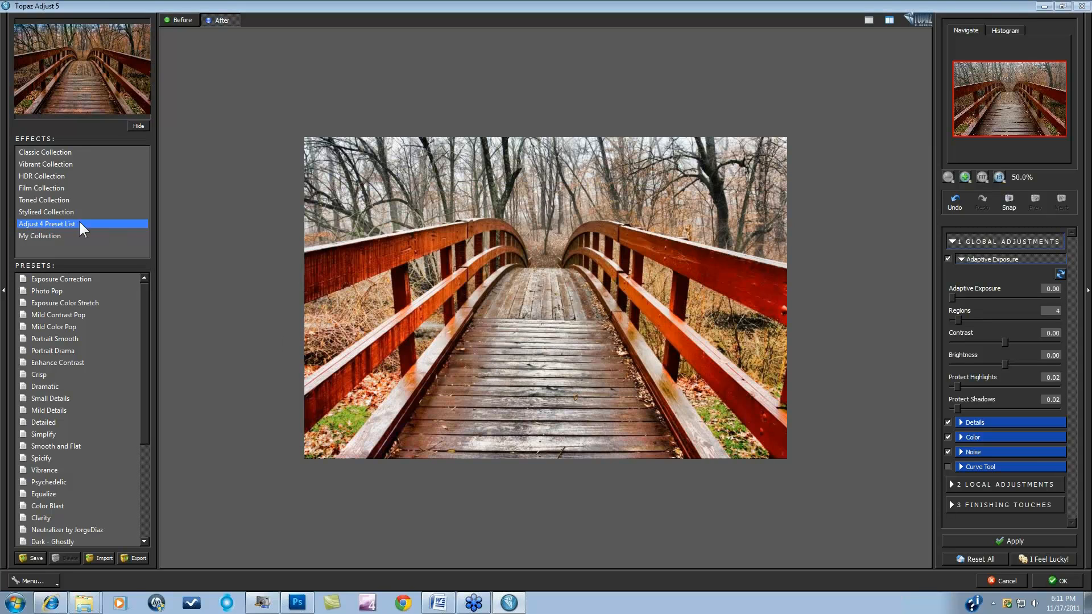
left_click(49, 234)
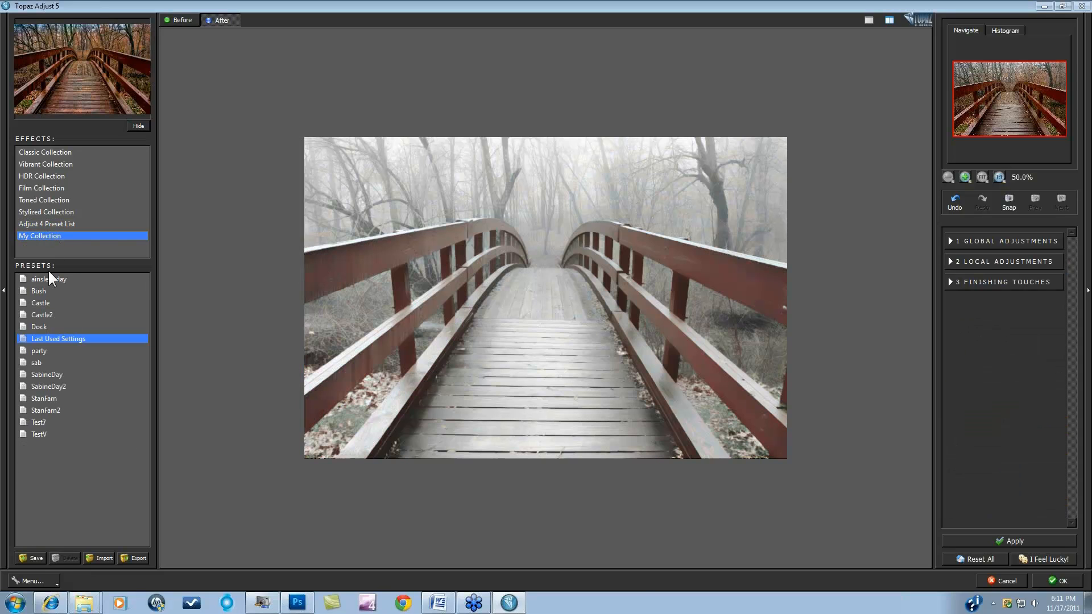
left_click(39, 423)
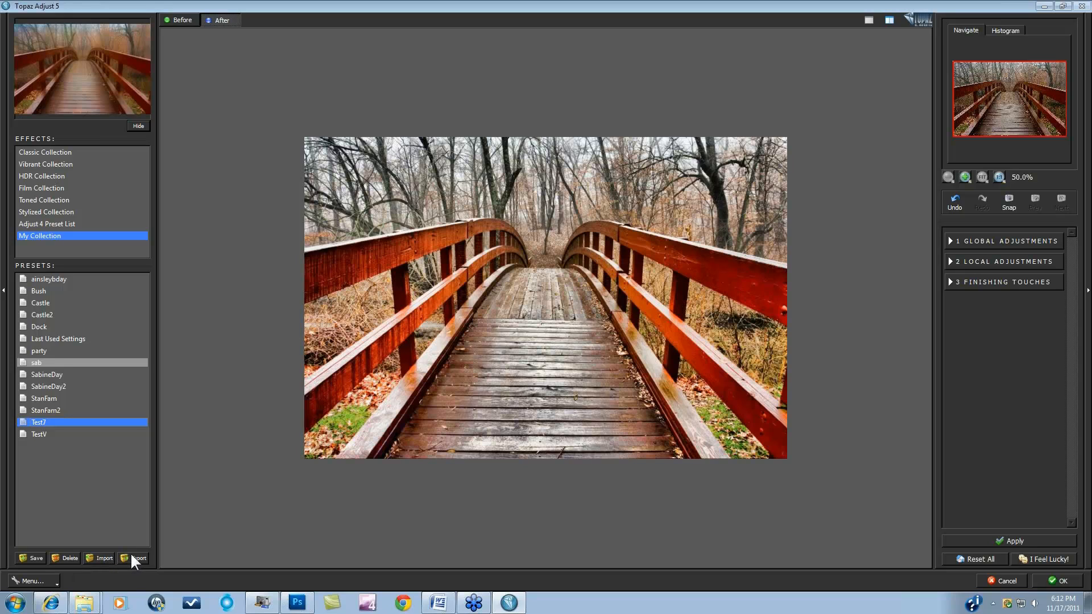
- Review the plug-in's preferences, including the Interactive Sliders option, and close them without changes
left_click(27, 581)
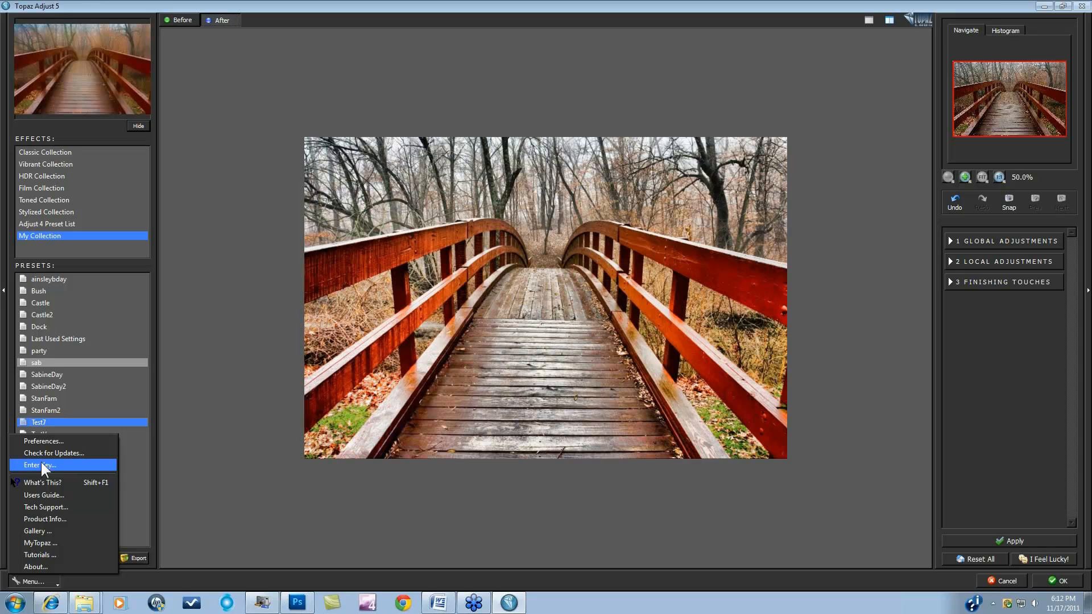
left_click(46, 442)
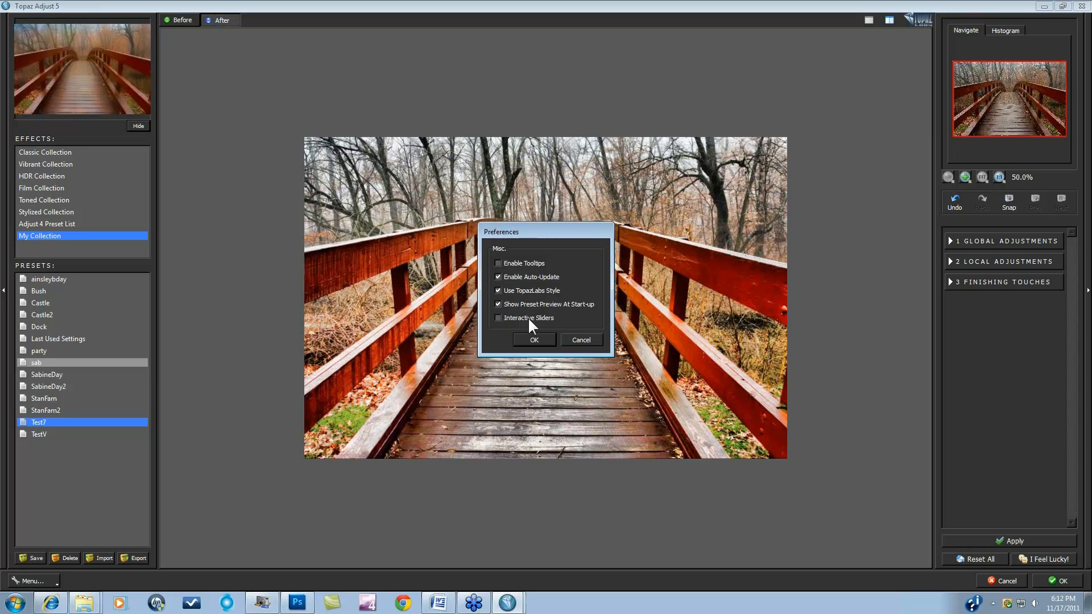
left_click(578, 338)
- Compare the original photo with the version adjusted by the Test7 preset, ending on the adjusted view
key("space")
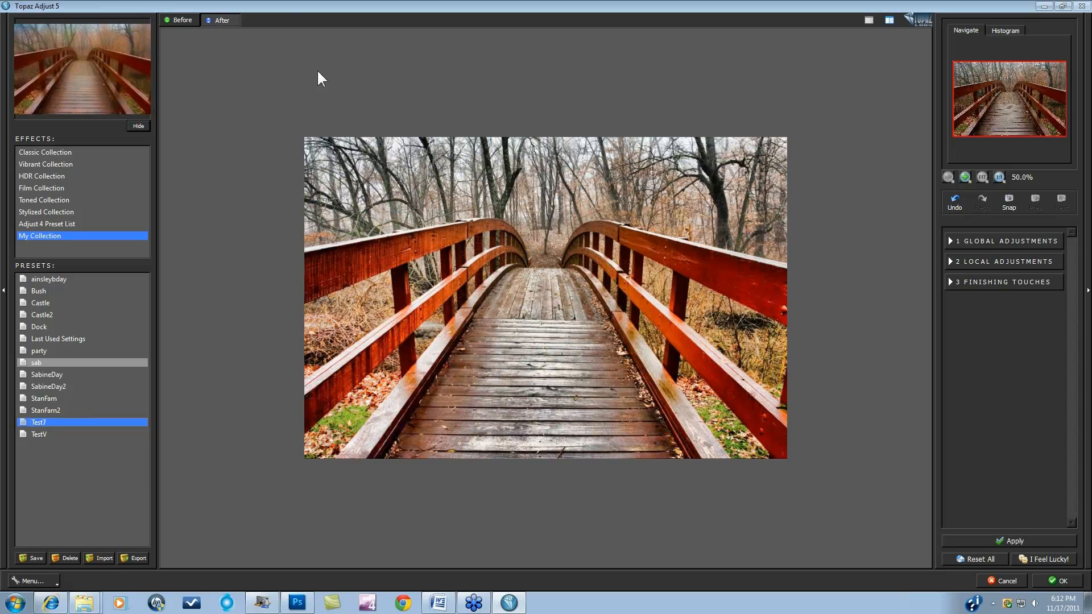
left_click(177, 19)
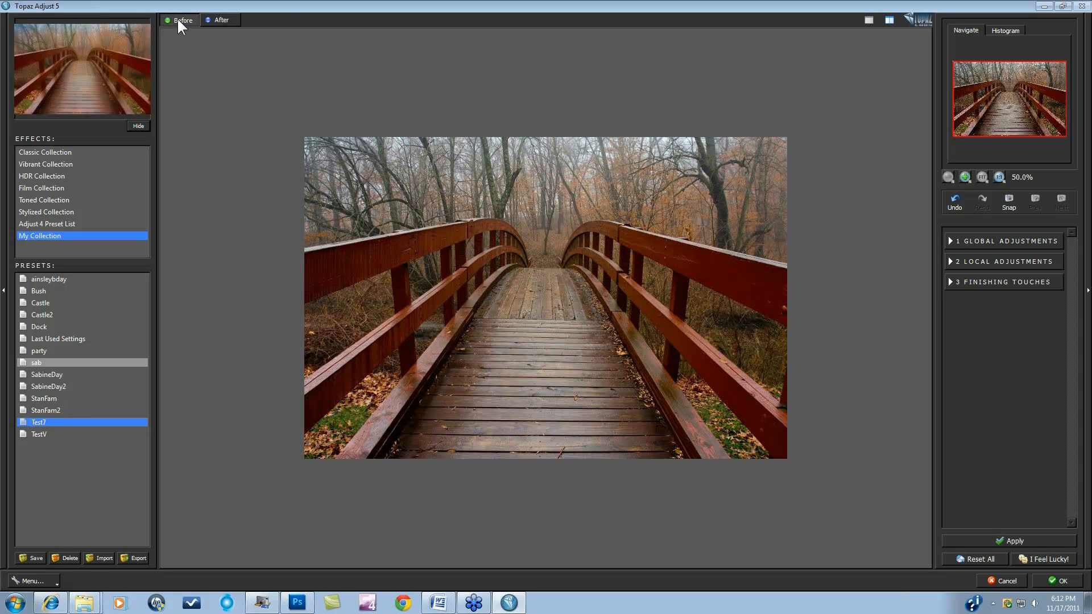
left_click(224, 18)
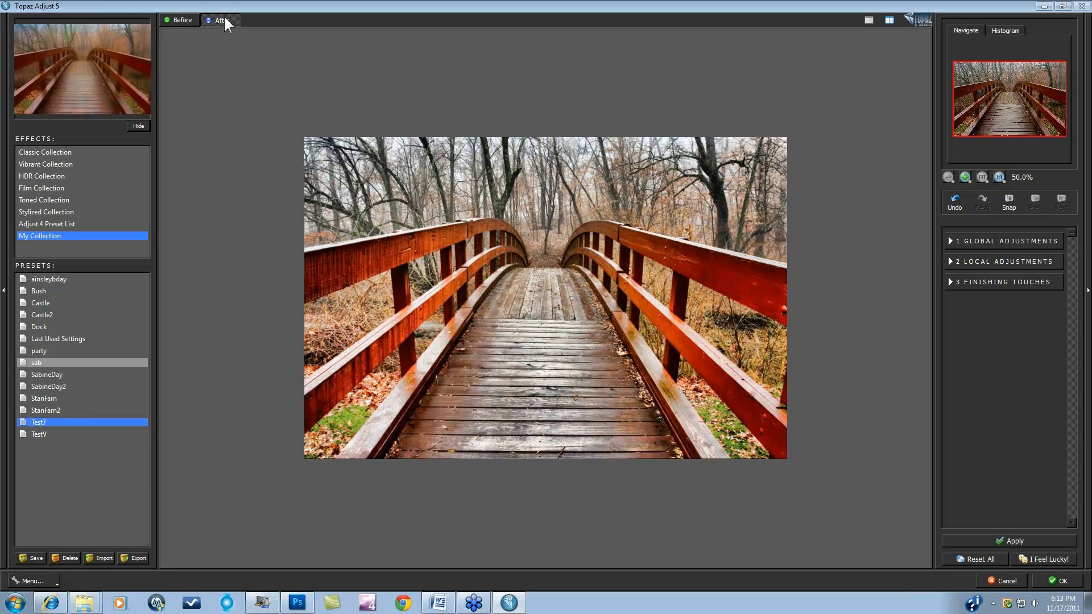
- Try the Cross Process III preset of the Film Collection, then switch to the Toned Collection
left_click(53, 188)
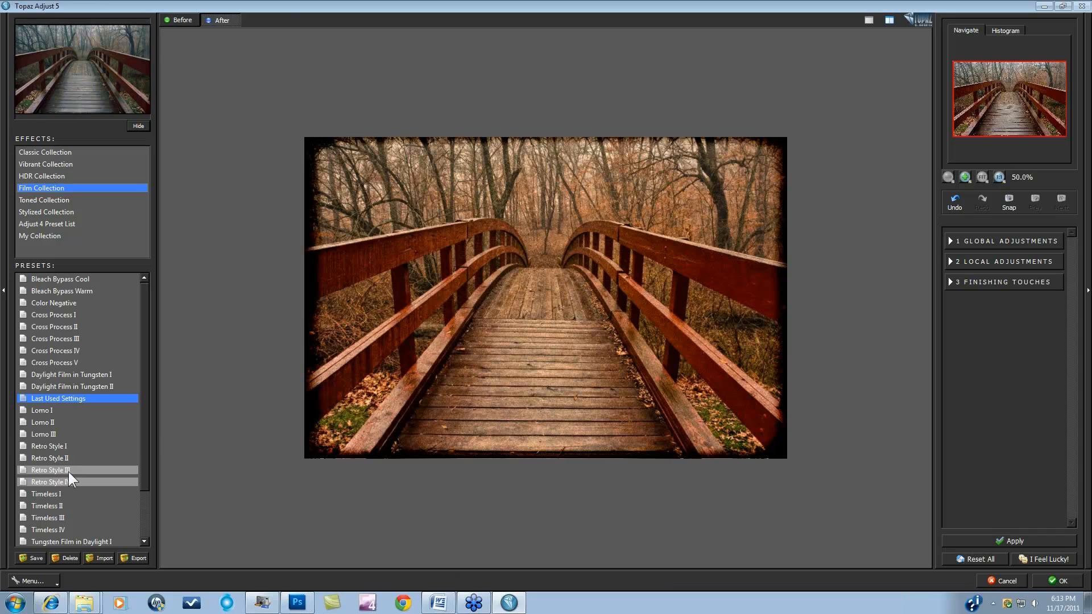
left_click(67, 340)
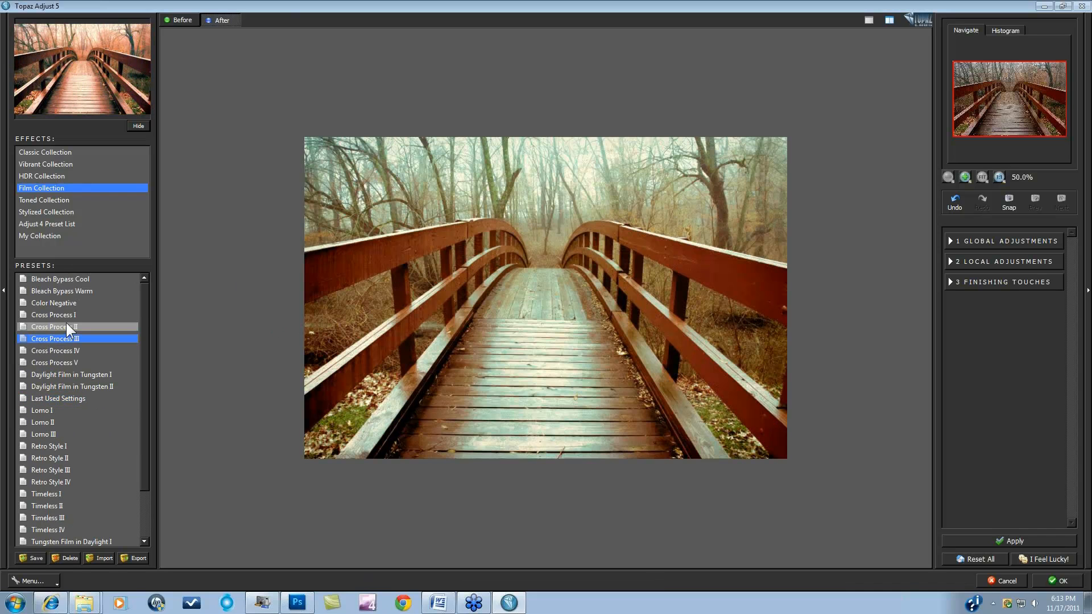
left_click(35, 199)
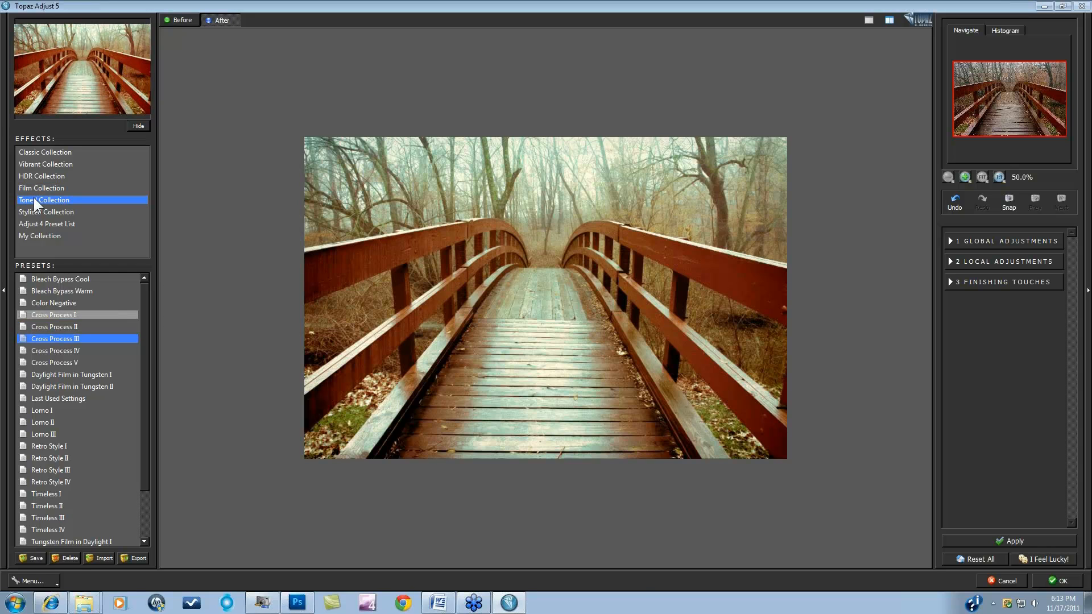
- Try the Split Tone III preset of the Toned Collection and compare the result with the original photo
left_click(49, 446)
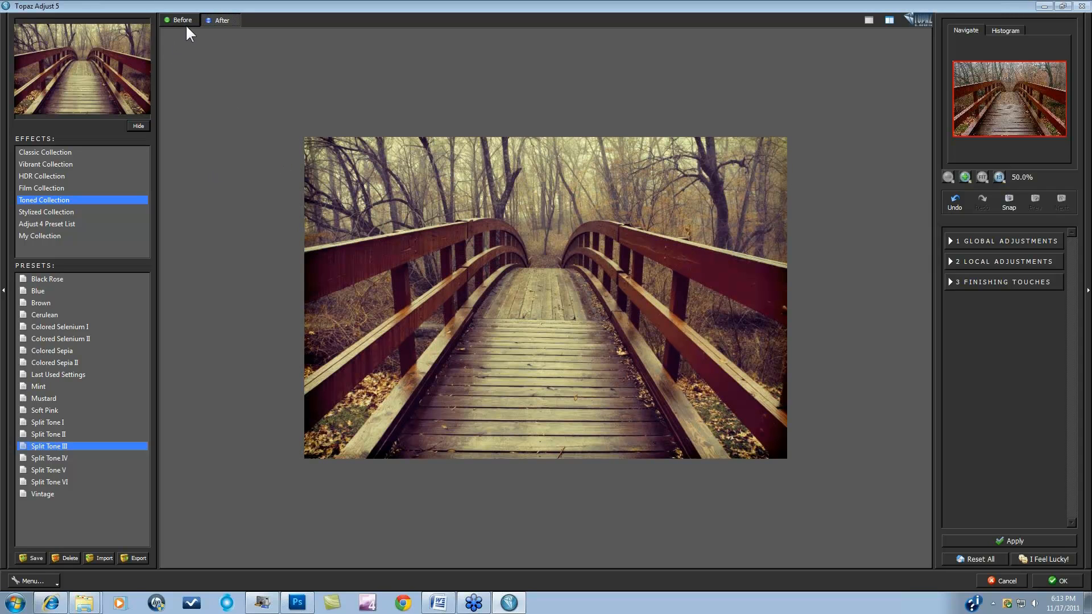
left_click(212, 107)
left_click(212, 107)
left_click(213, 105)
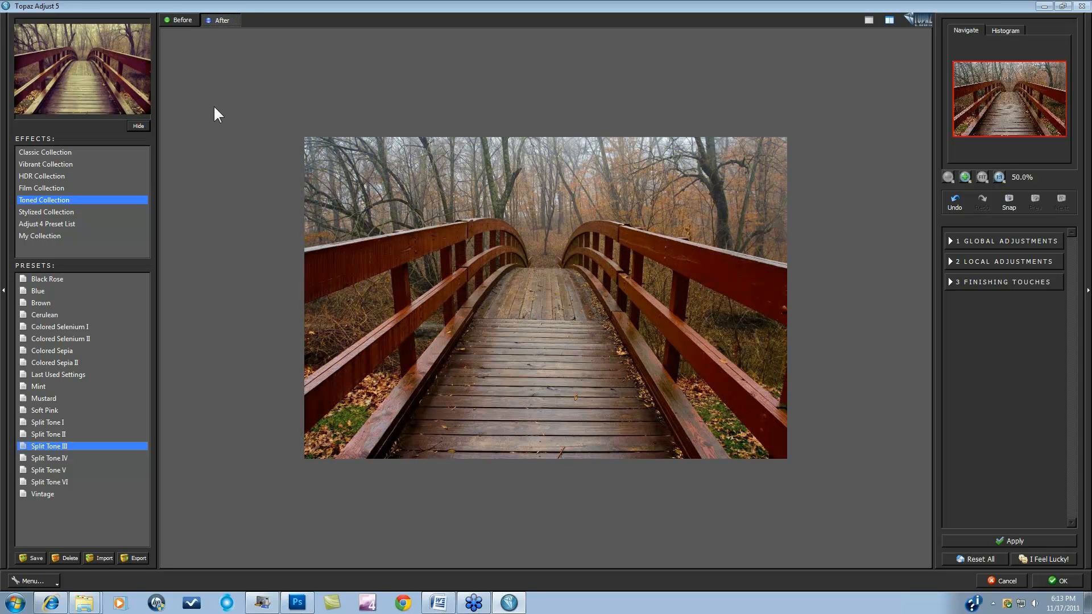
left_click(214, 107)
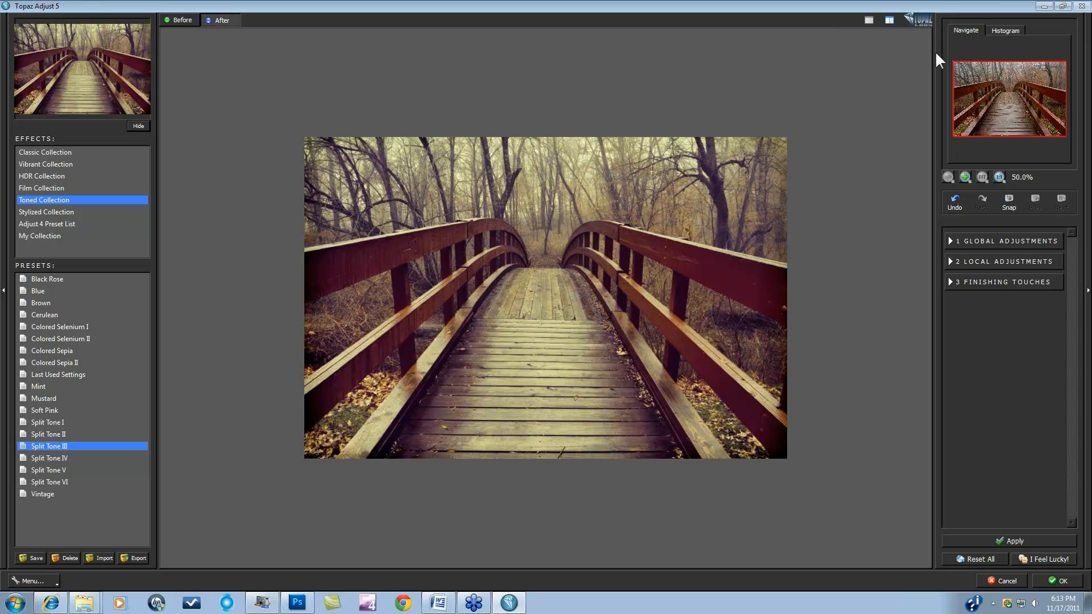
- Compare the original and the preview side by side, fitted to the panes, and return to the single-image view
left_click(890, 21)
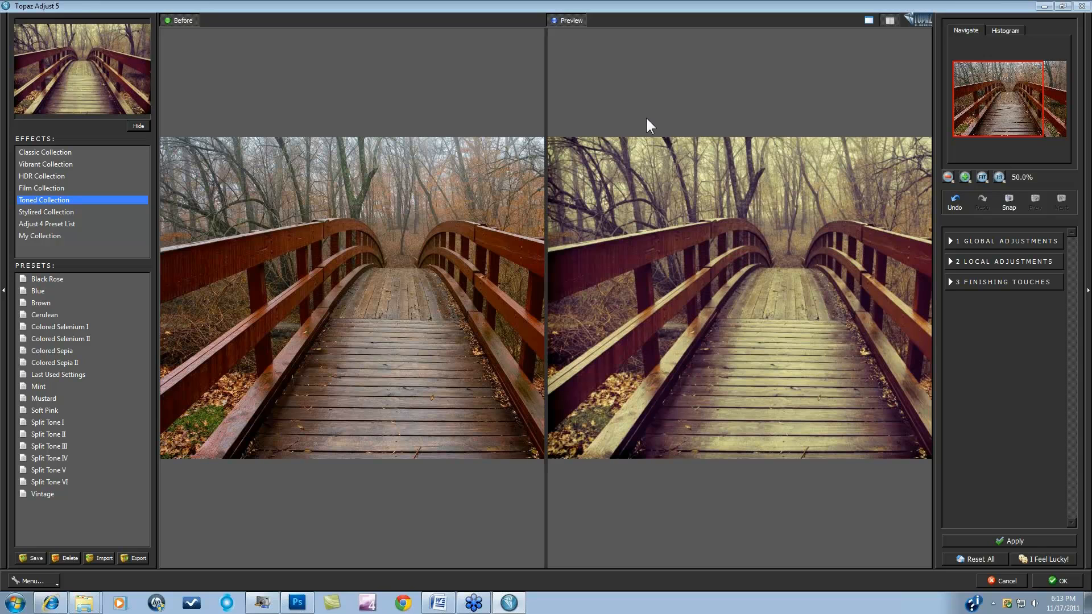
left_click(982, 177)
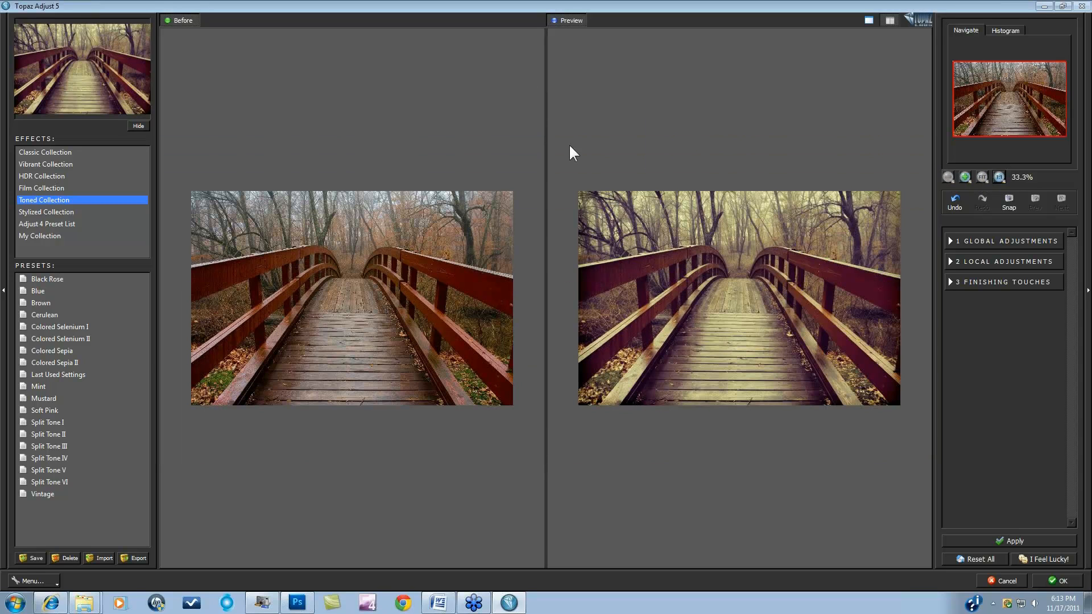
left_click(869, 21)
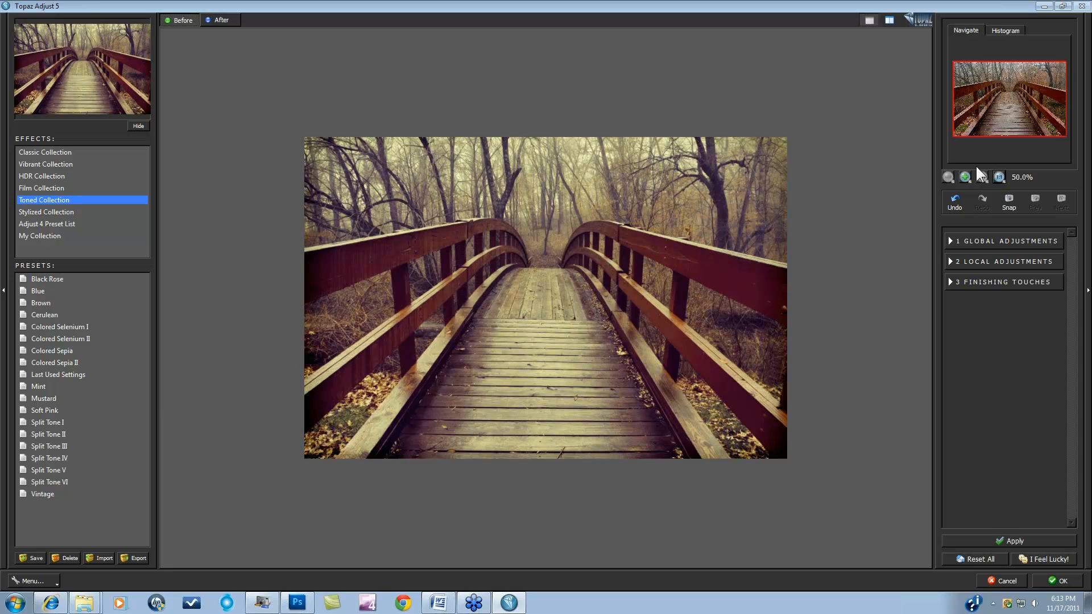
- Check the preview at 100% and fitted to the window, inspect the photo's histogram, and return to the navigator
left_click(965, 177)
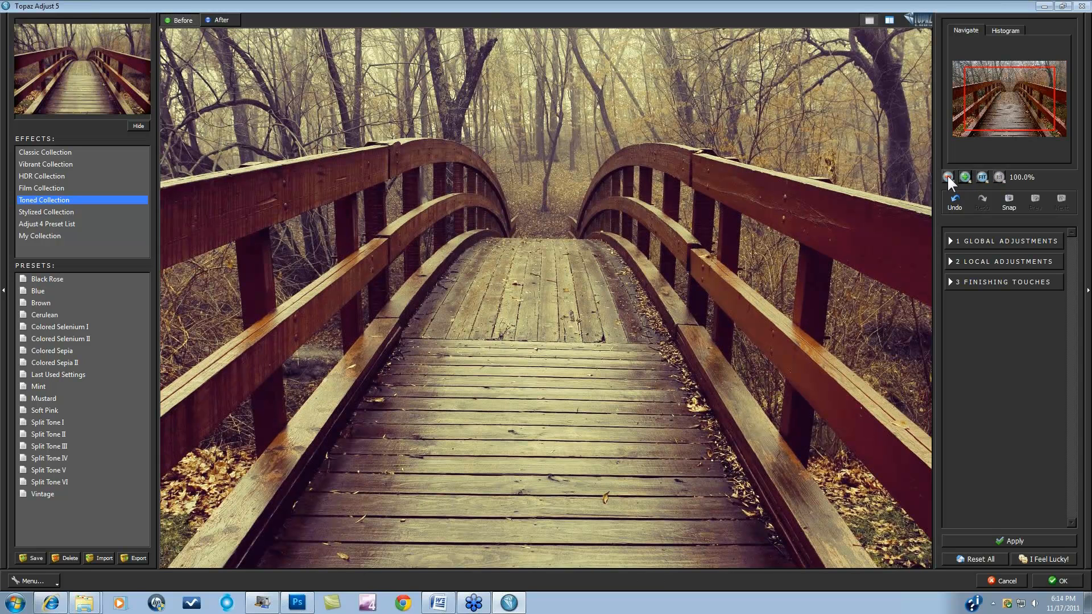
left_click(948, 177)
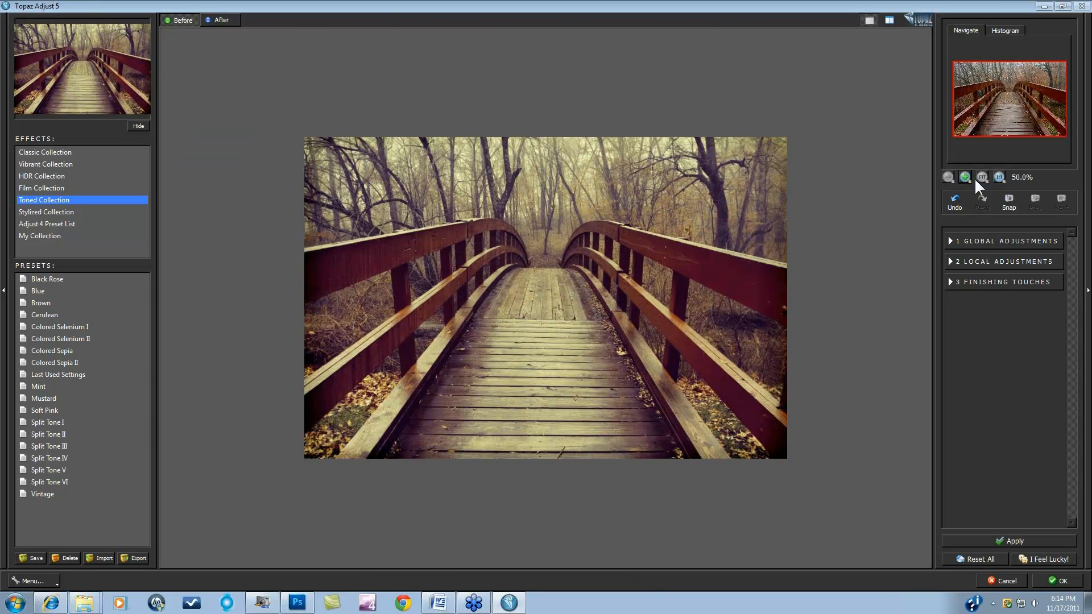
left_click(999, 177)
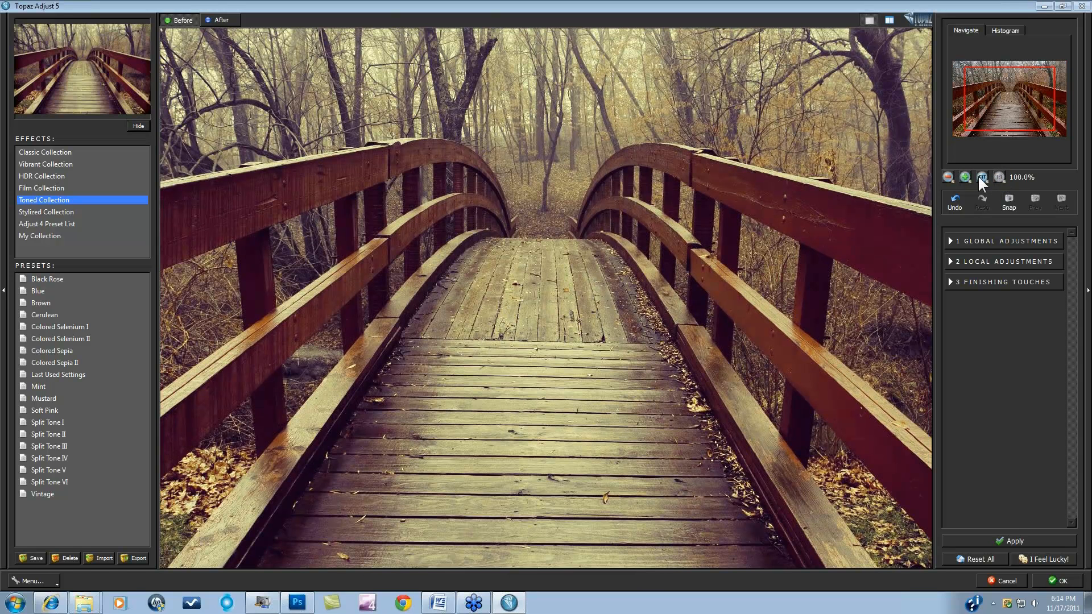
left_click(982, 177)
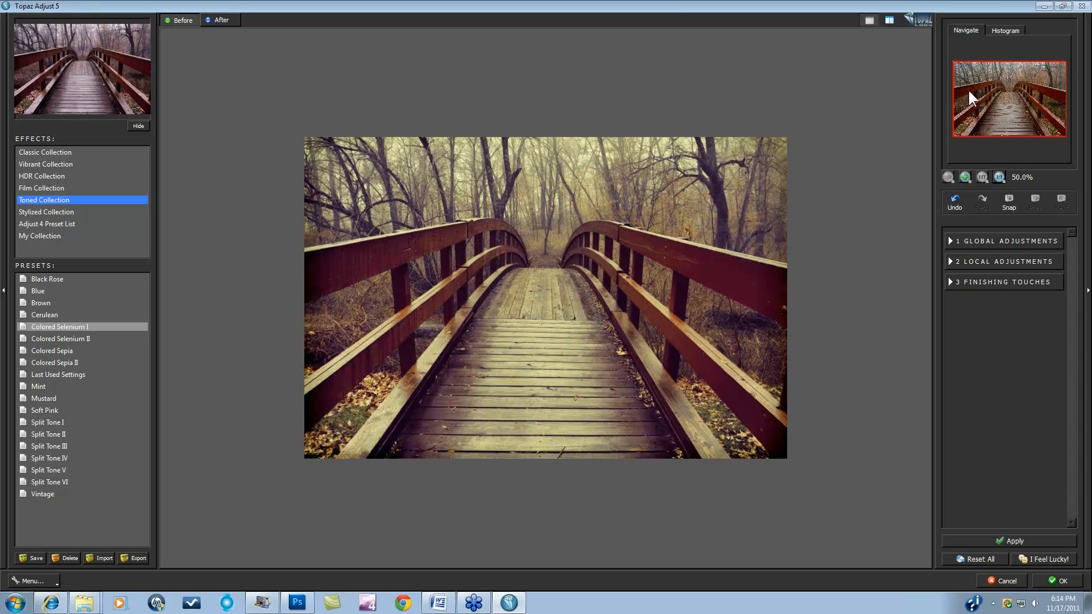
left_click(1005, 32)
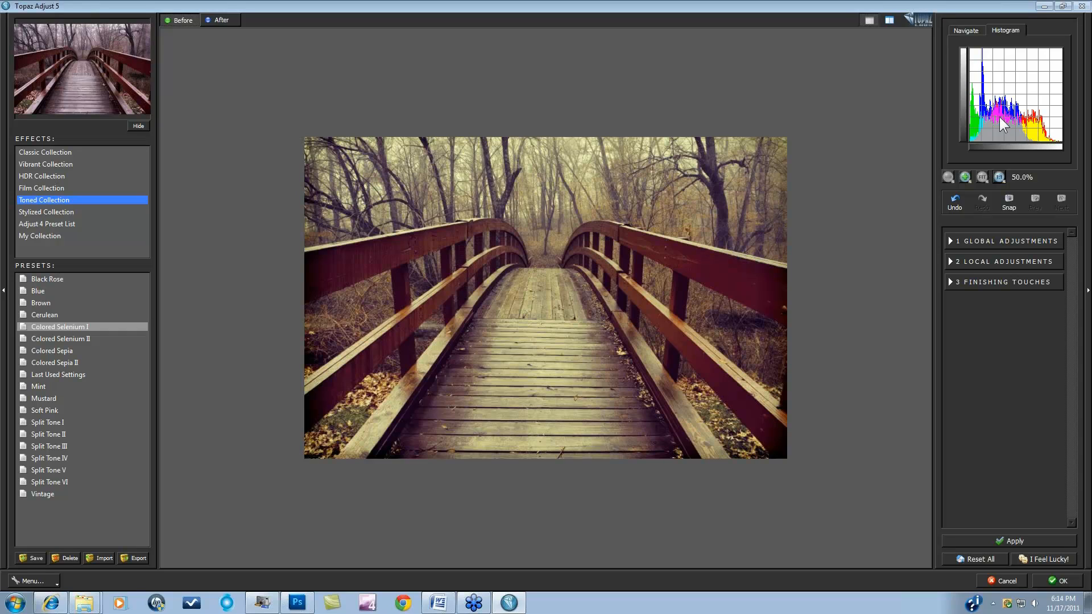
left_click(965, 29)
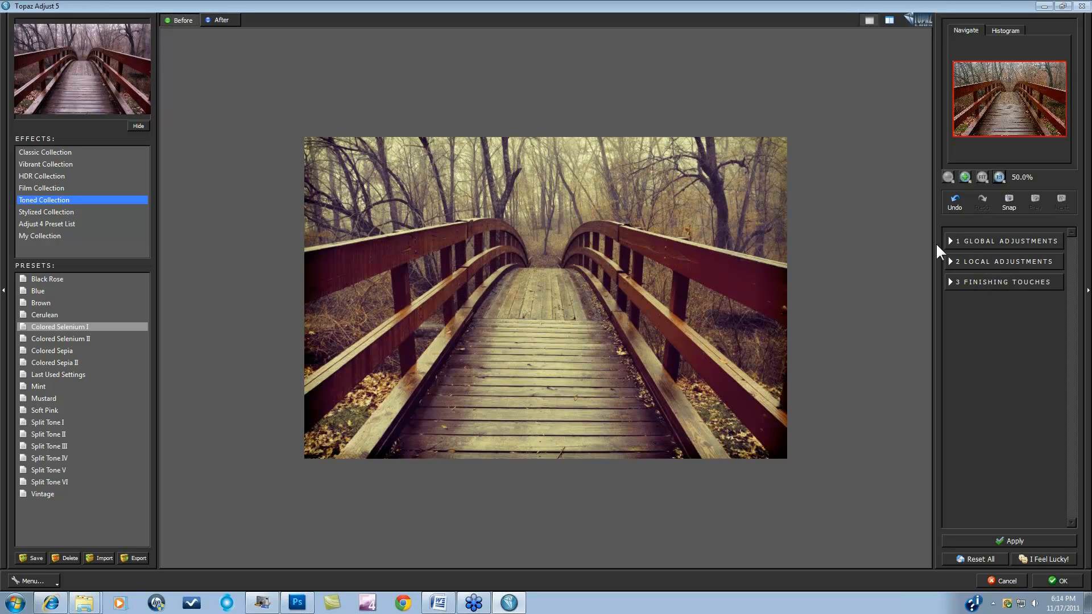
- Set Adaptive Exposure to 0.43 and Regions to 33 in the Global Adjustments, taking snapshots for comparison
left_click(974, 241)
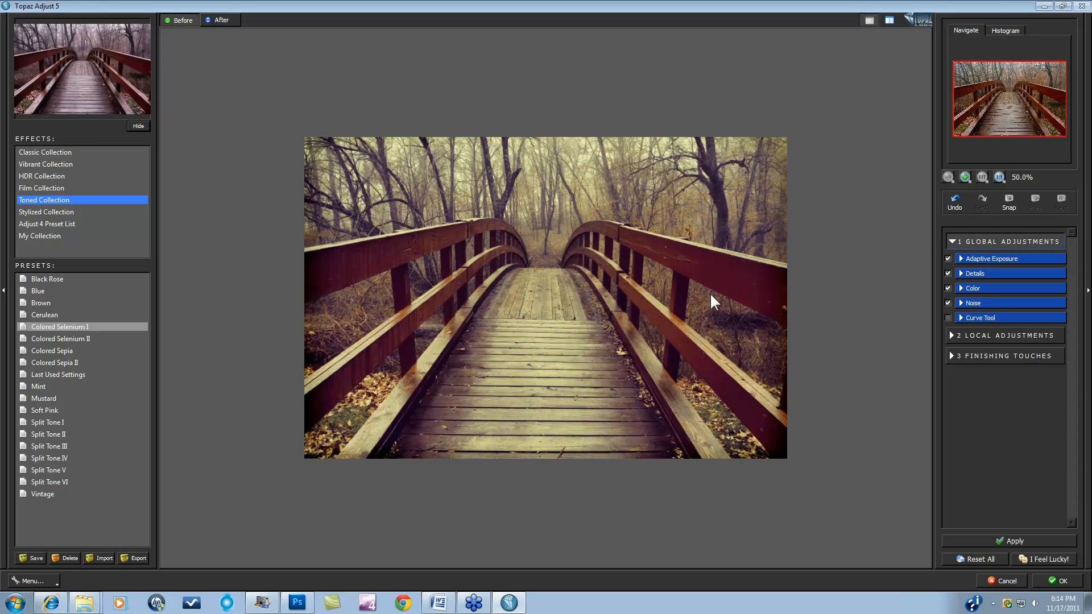
left_click(1008, 197)
left_click(961, 259)
left_click_drag(954, 296, 998, 297)
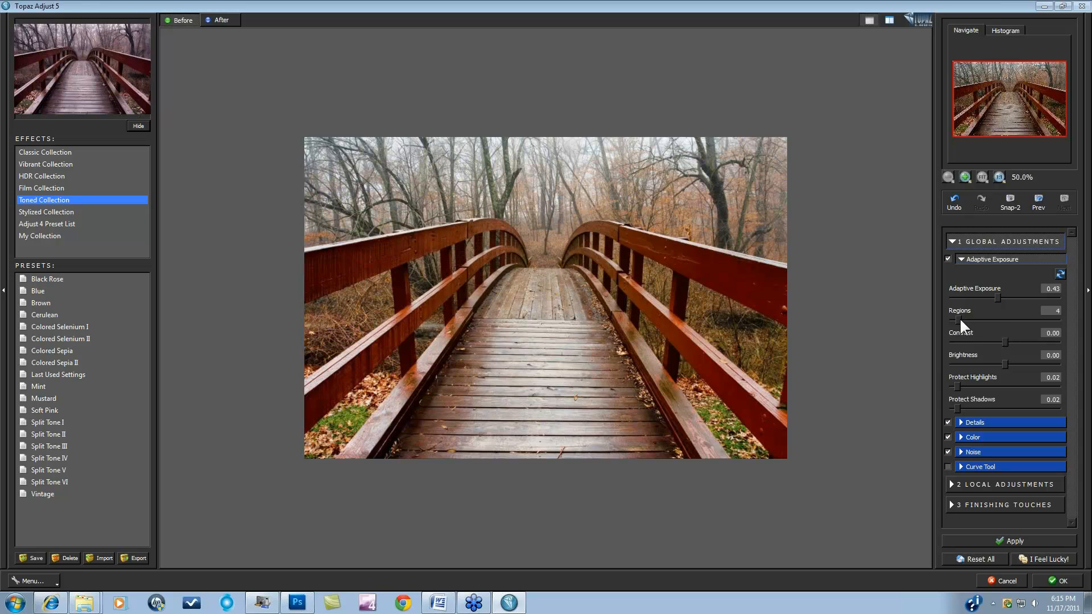
left_click_drag(999, 319, 1021, 321)
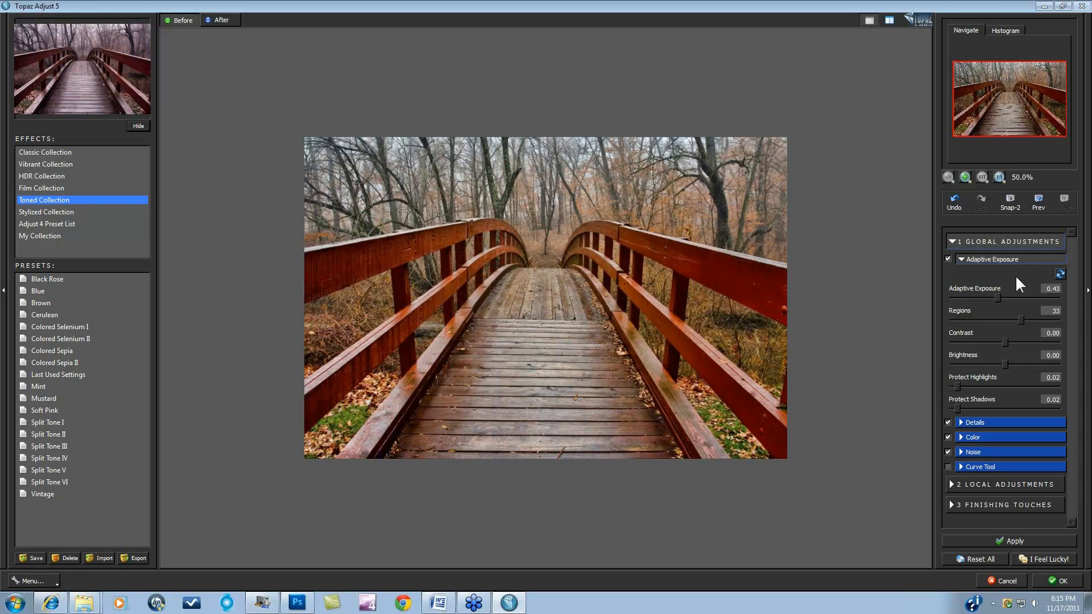
- Step back and forward through the saved snapshots to compare the exposure settings, and collapse the Global Adjustments
left_click(1038, 200)
left_click(1038, 200)
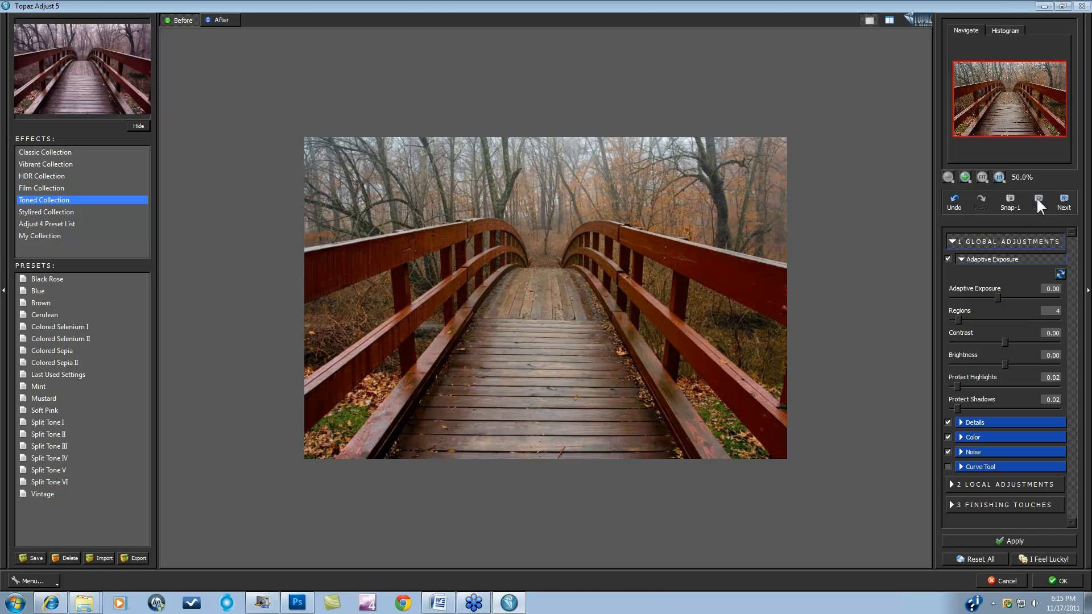
left_click(1063, 198)
left_click(1064, 199)
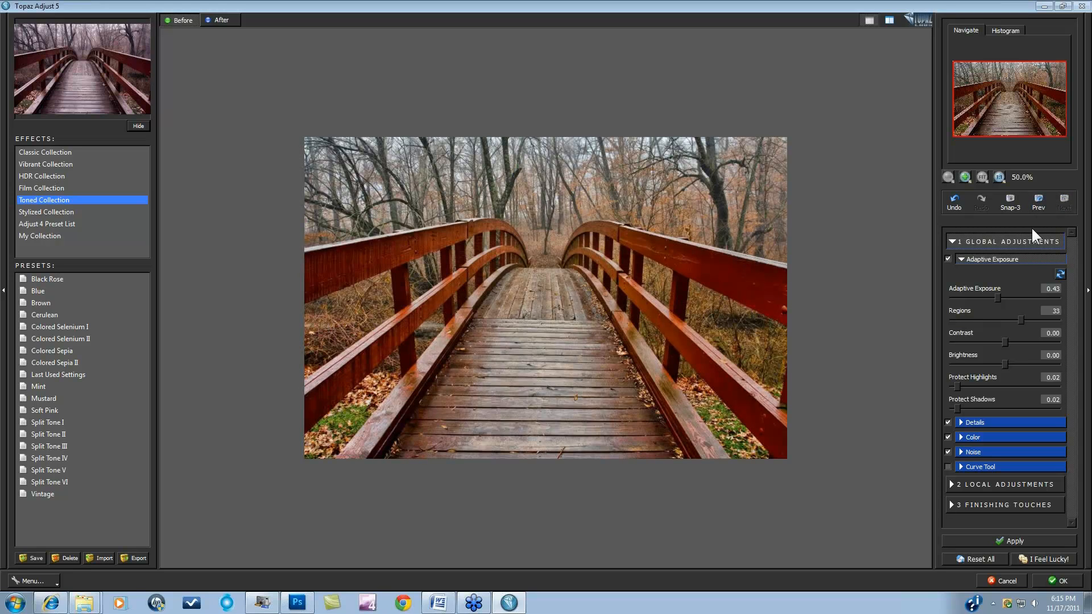
left_click(956, 241)
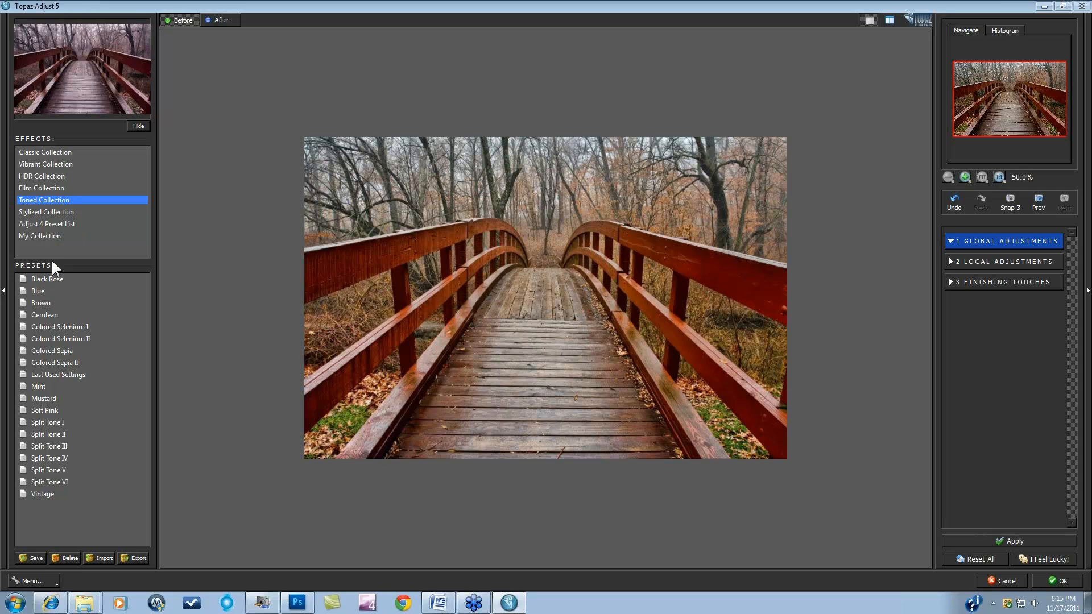
- Apply the Toned Collection's Brown preset and stack the HDR Collection's Heavy Pop Grunge preset on top of it
left_click(39, 302)
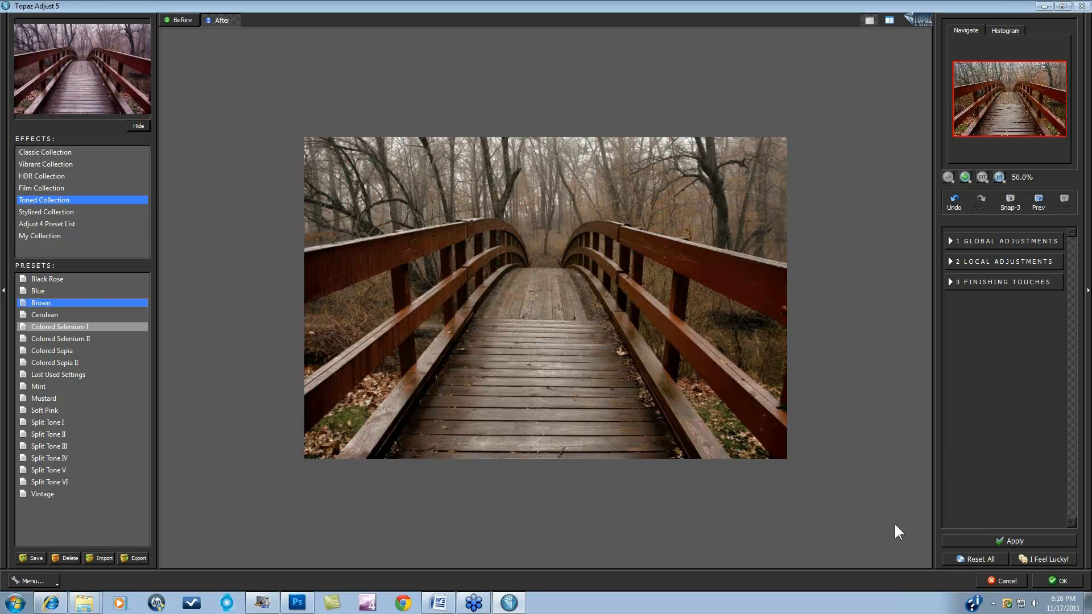
left_click(1019, 541)
left_click(44, 177)
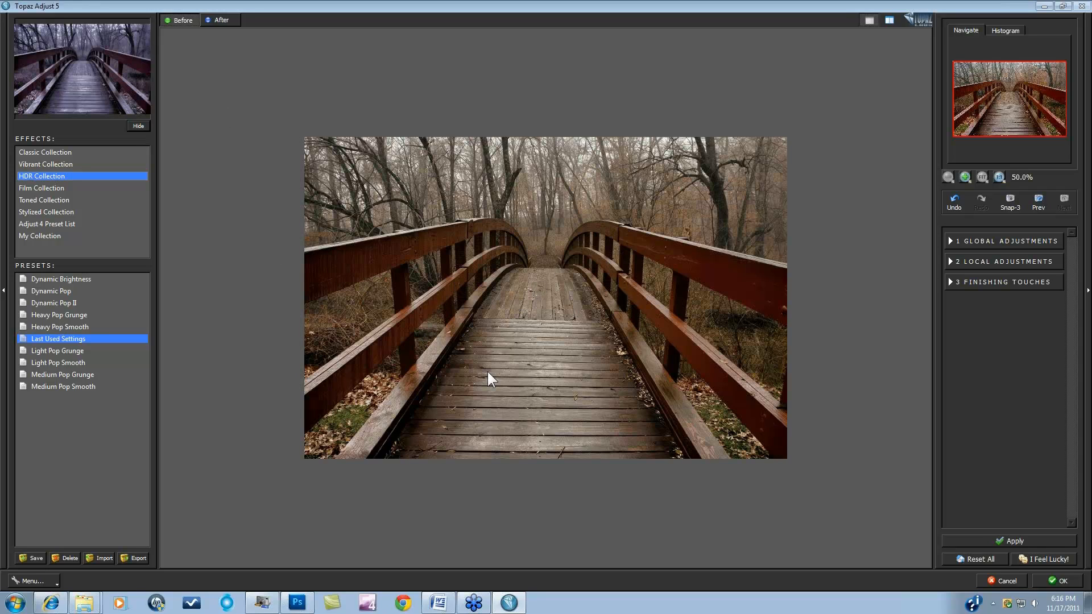
left_click(69, 316)
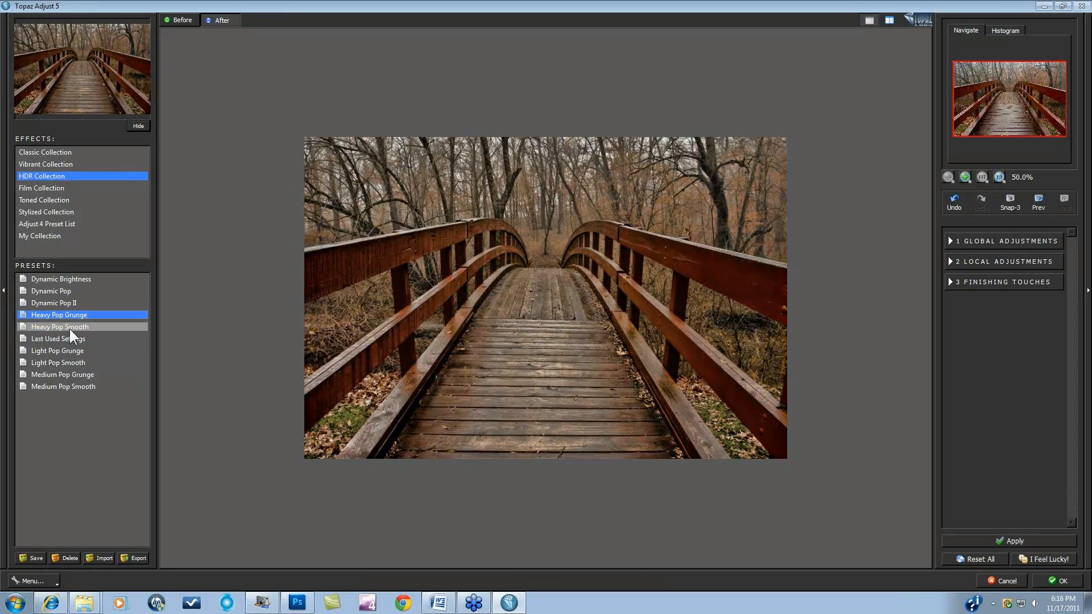
left_click(1028, 540)
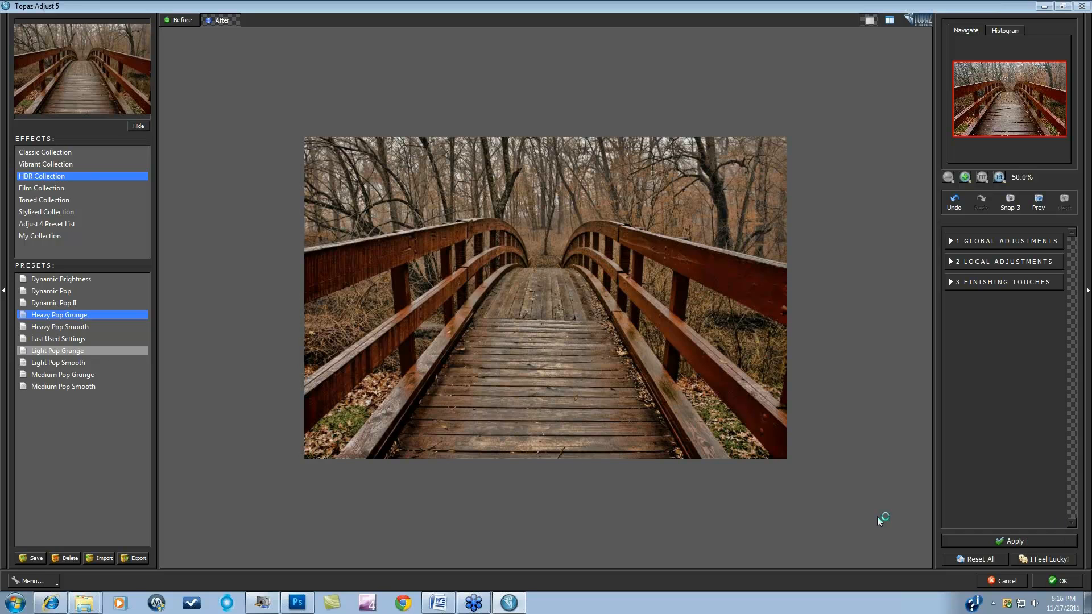
- Preview the Film Collection's Lomo III preset over the stacked effects and compare it with the previously applied result
left_click(45, 187)
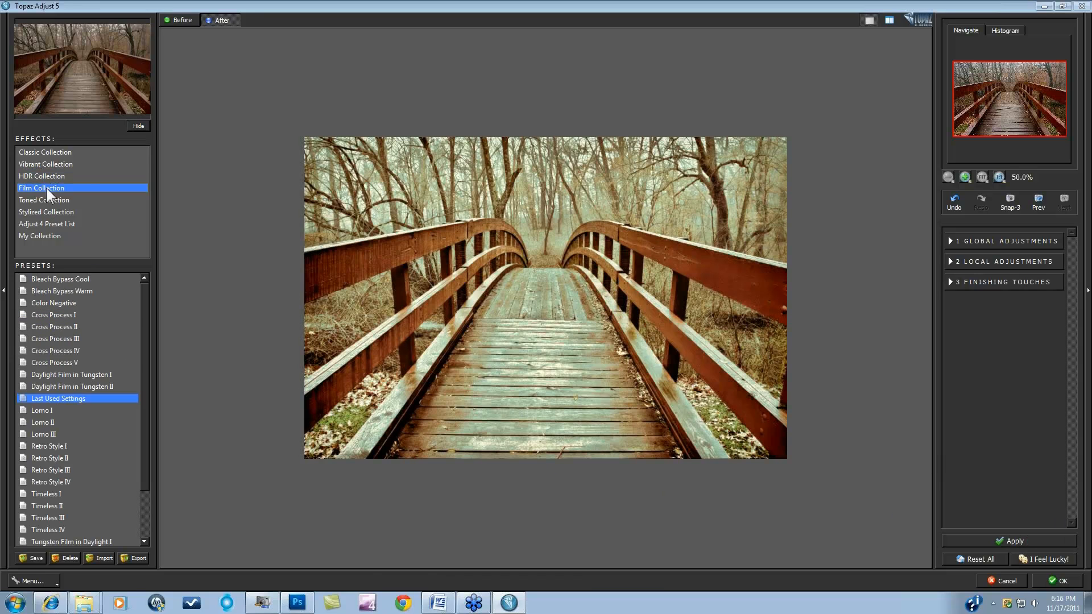
scroll(144, 335, "down", 2)
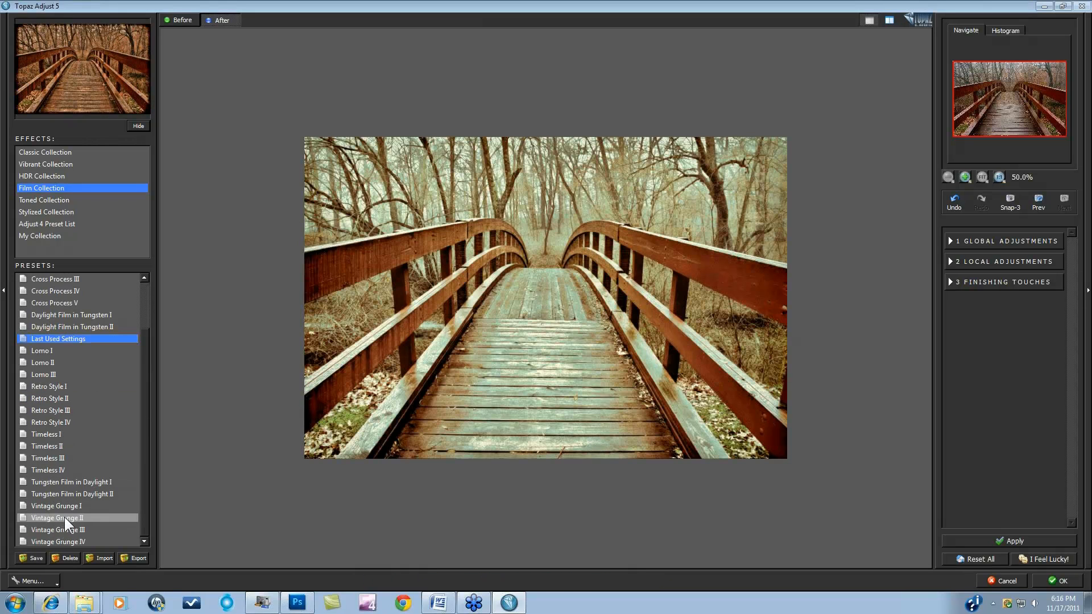
left_click(80, 375)
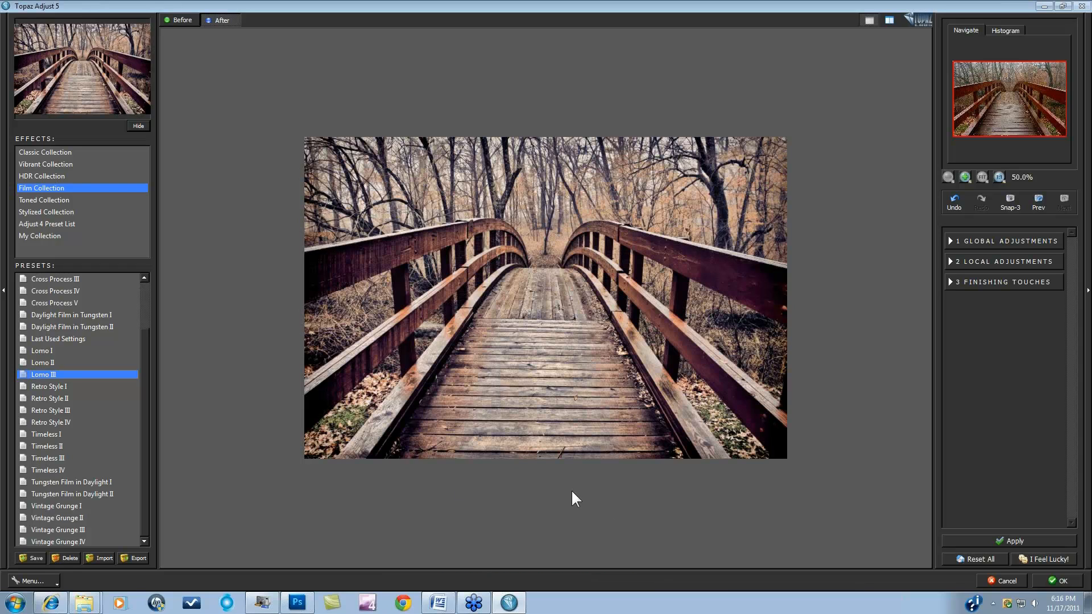
left_click(573, 492)
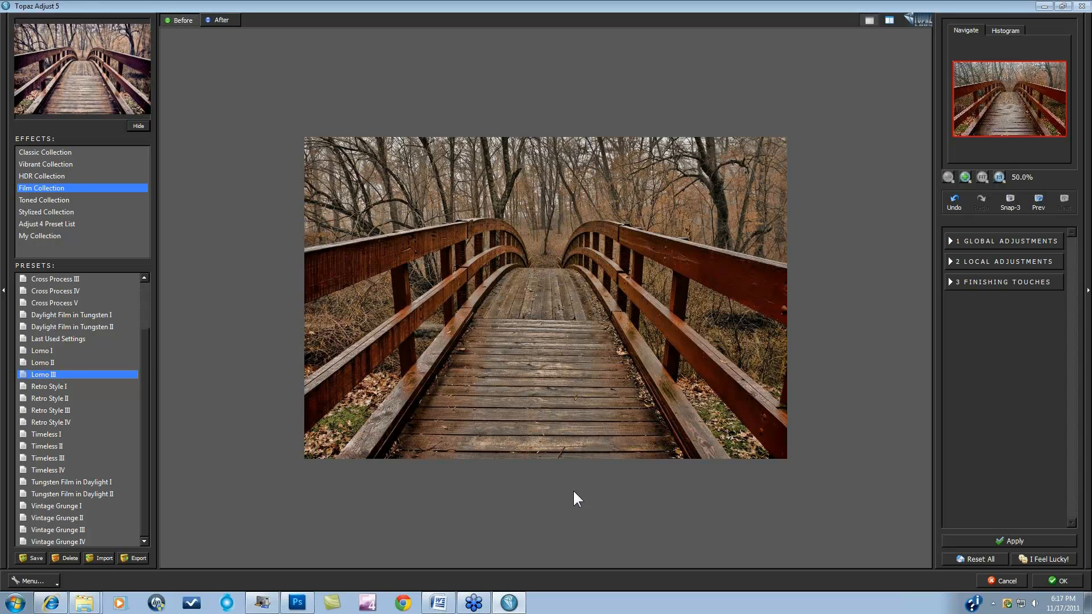
left_click(574, 492)
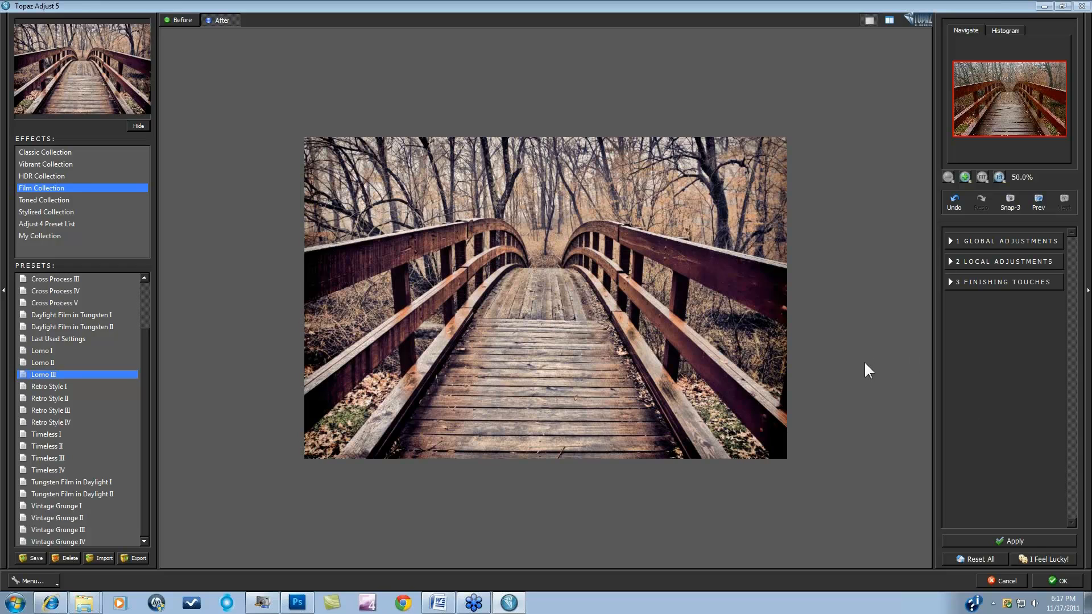
key("space")
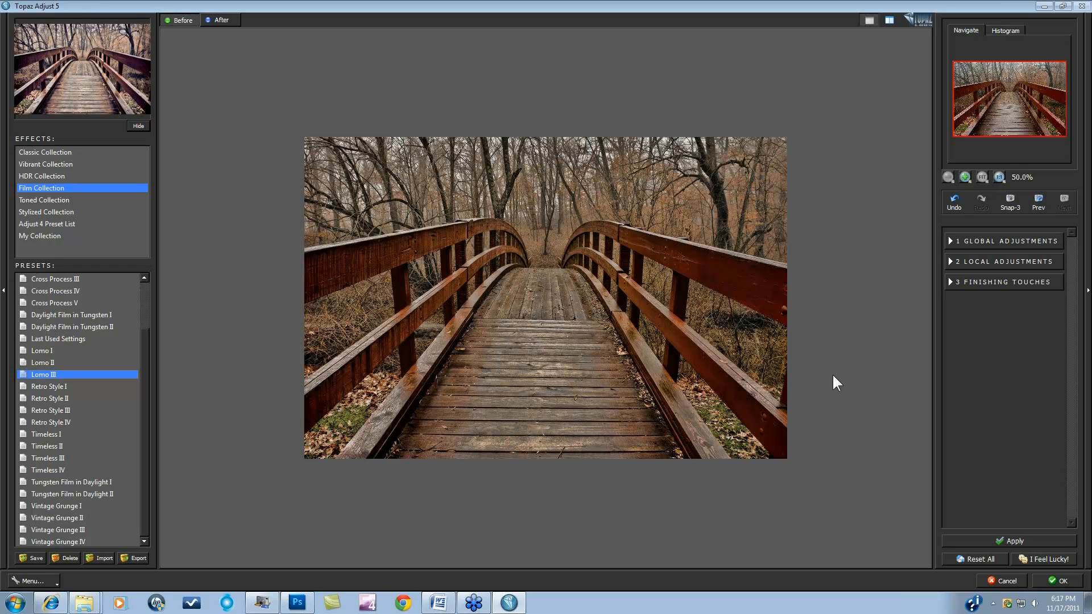
key("space")
- Discard the plug-in session, relaunch Topaz Adjust 5 from Photoshop on the Background copy layer, and reset all adjustments
left_click(1000, 581)
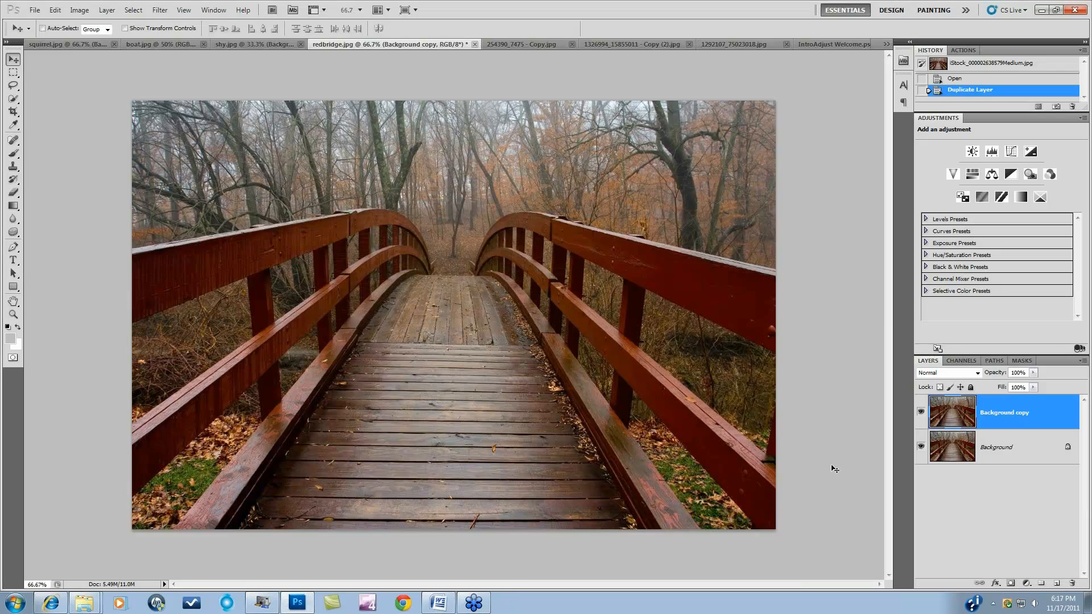
left_click(160, 10)
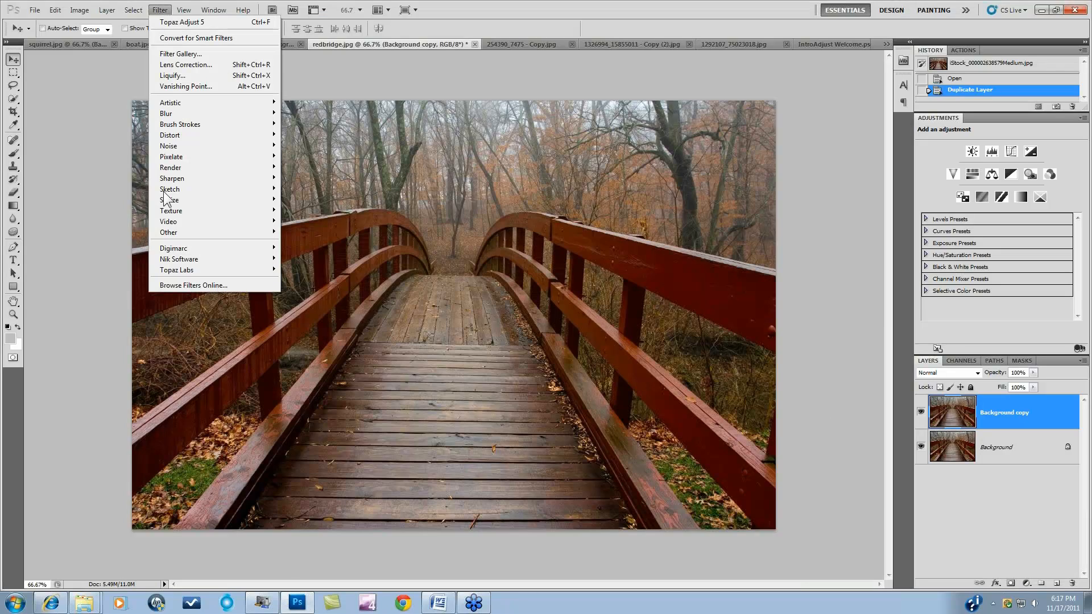
mouse_move(179, 272)
left_click(314, 280)
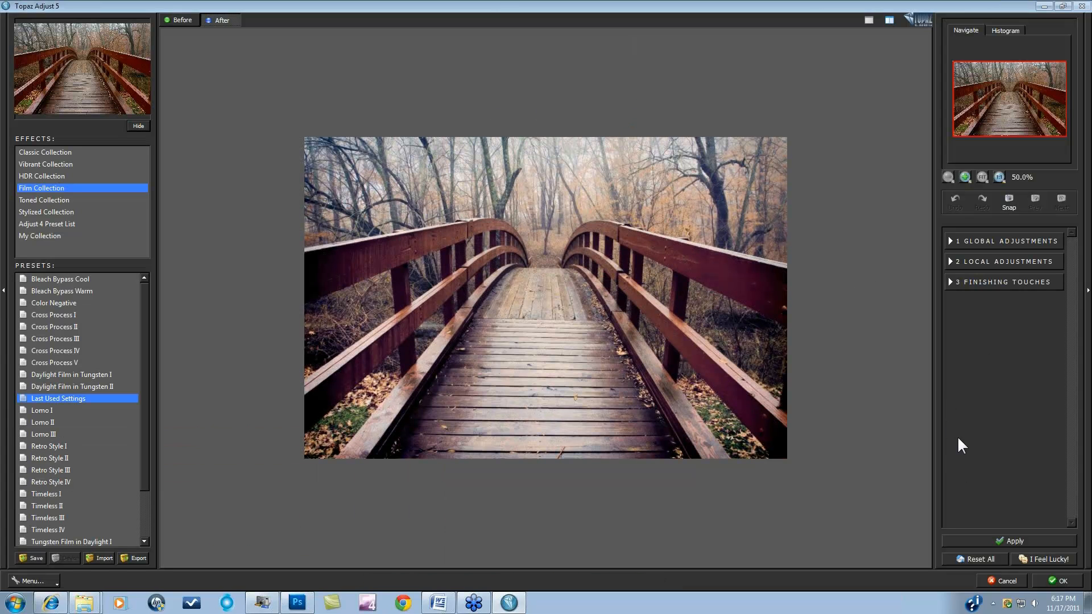
left_click(975, 558)
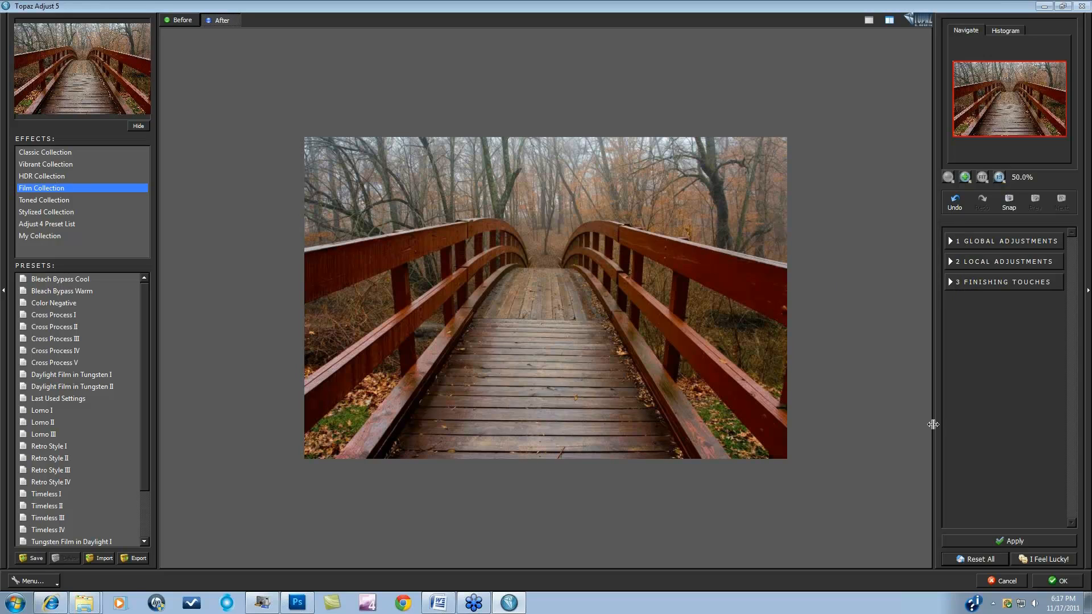
- Generate a random look with I Feel Lucky and show its Adaptive Exposure values in the Global Adjustments
left_click(1048, 562)
left_click(1048, 562)
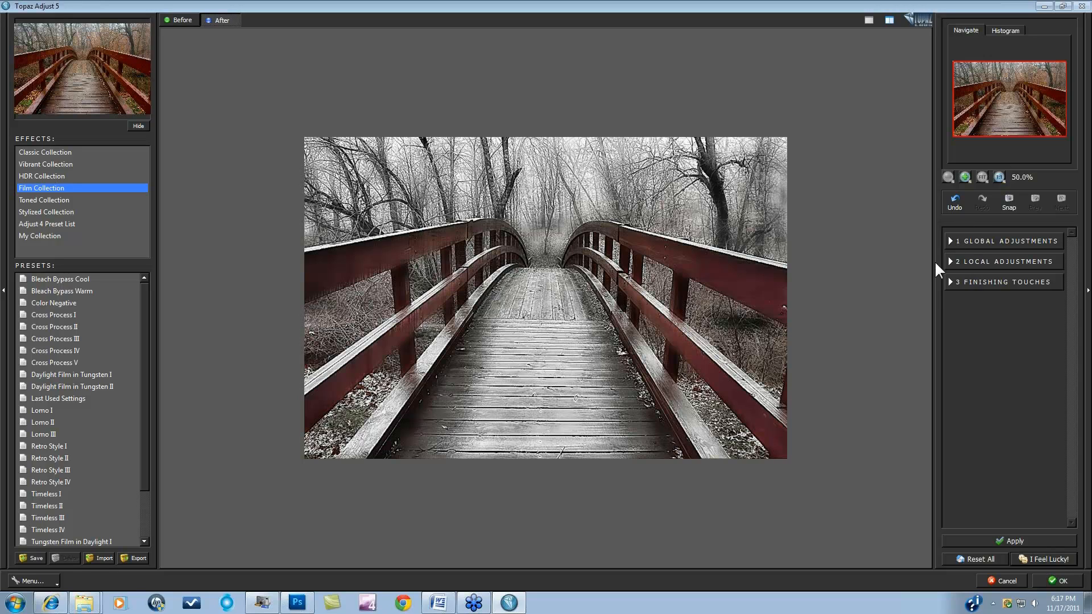
left_click(956, 245)
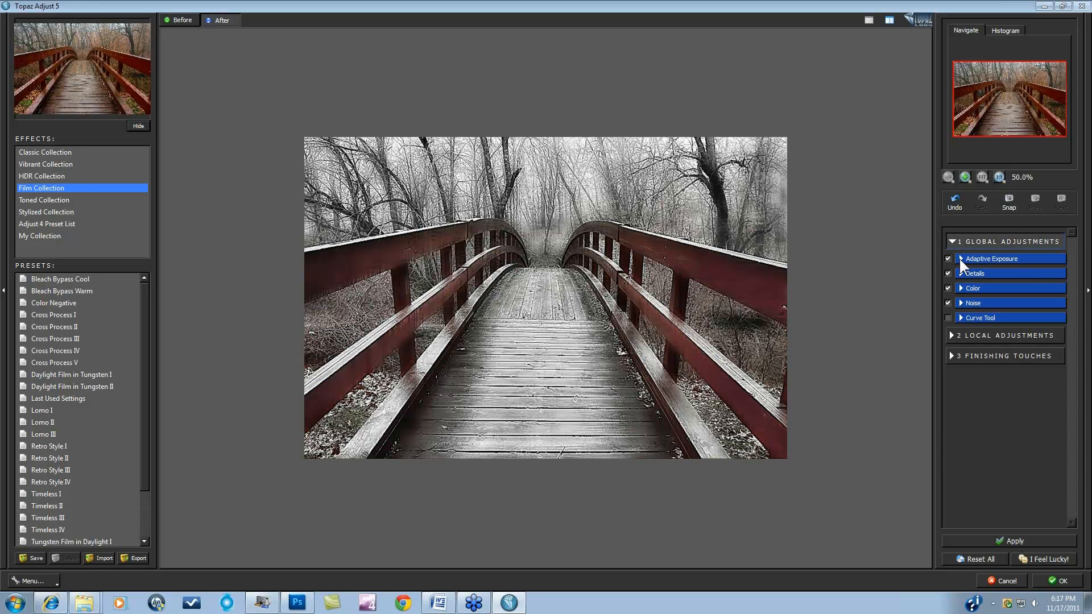
left_click(962, 261)
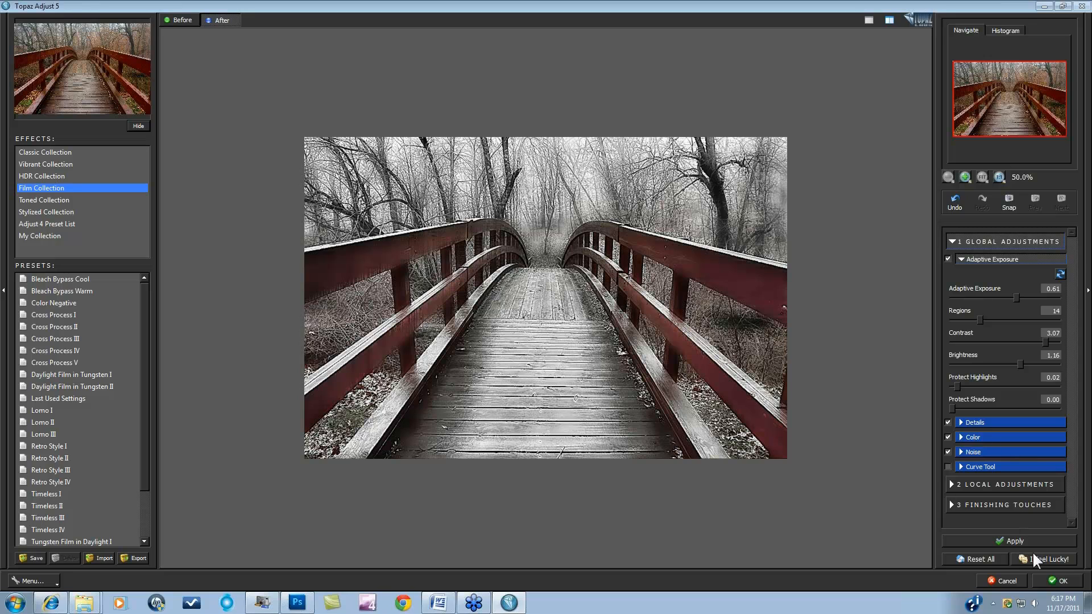
- Generate three more random looks with I Feel Lucky and reset all adjustments
left_click(1051, 559)
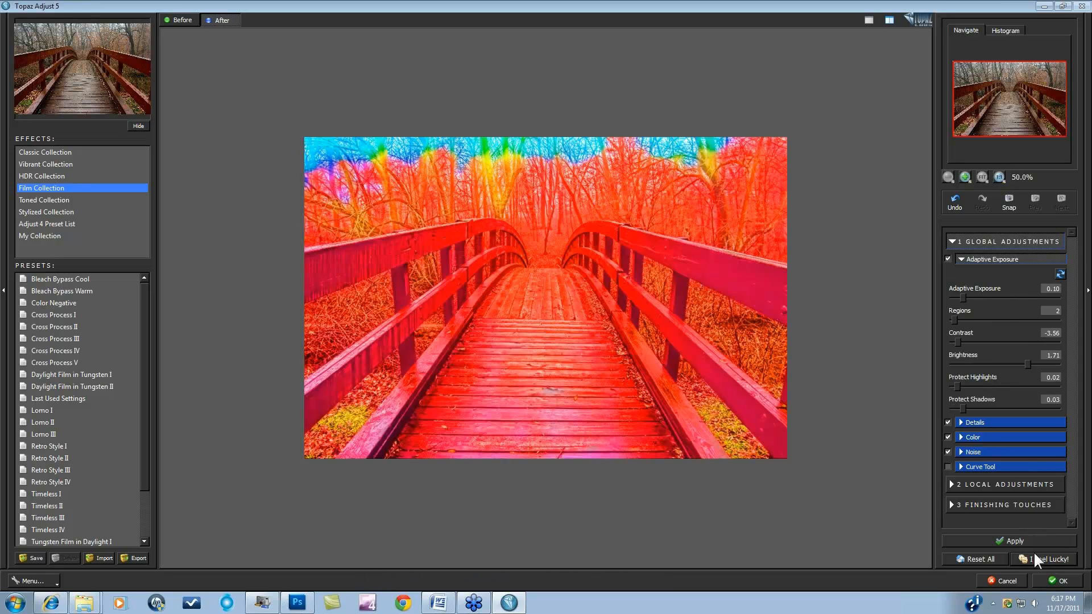
left_click(1036, 556)
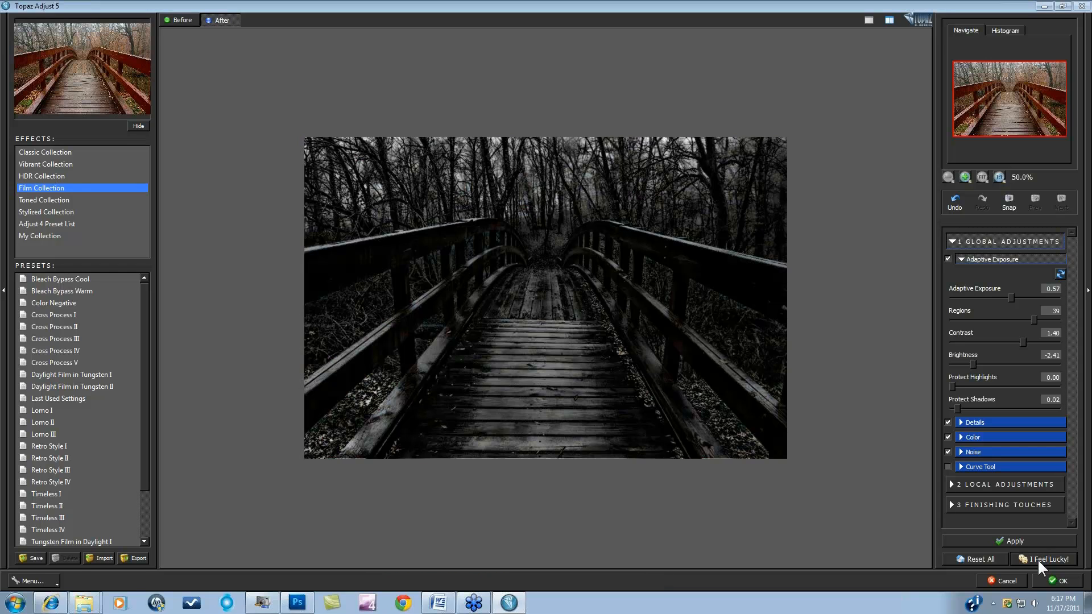
left_click(1039, 559)
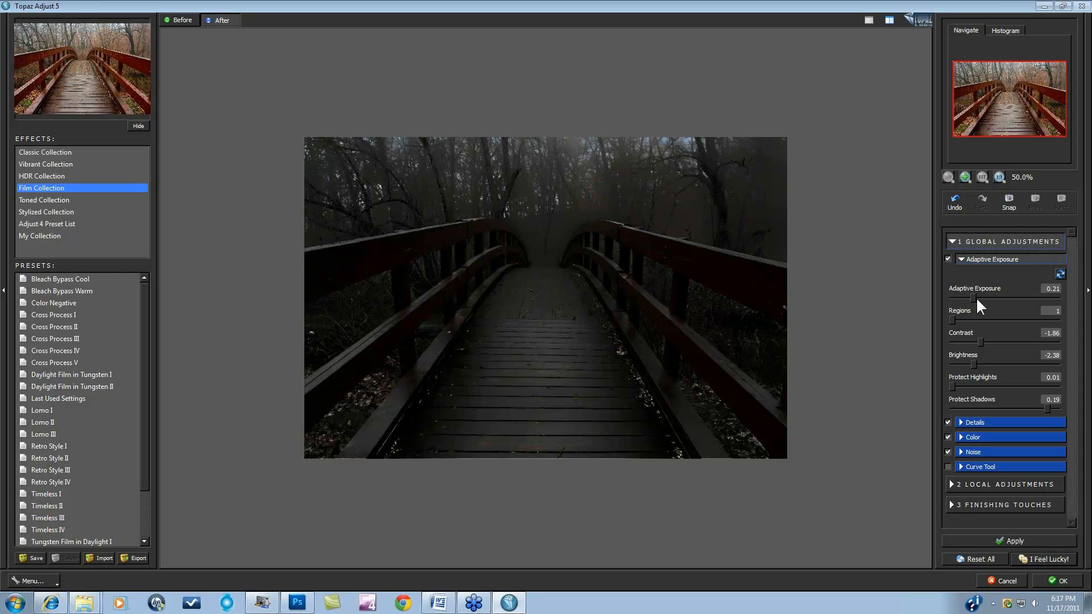
left_click(982, 557)
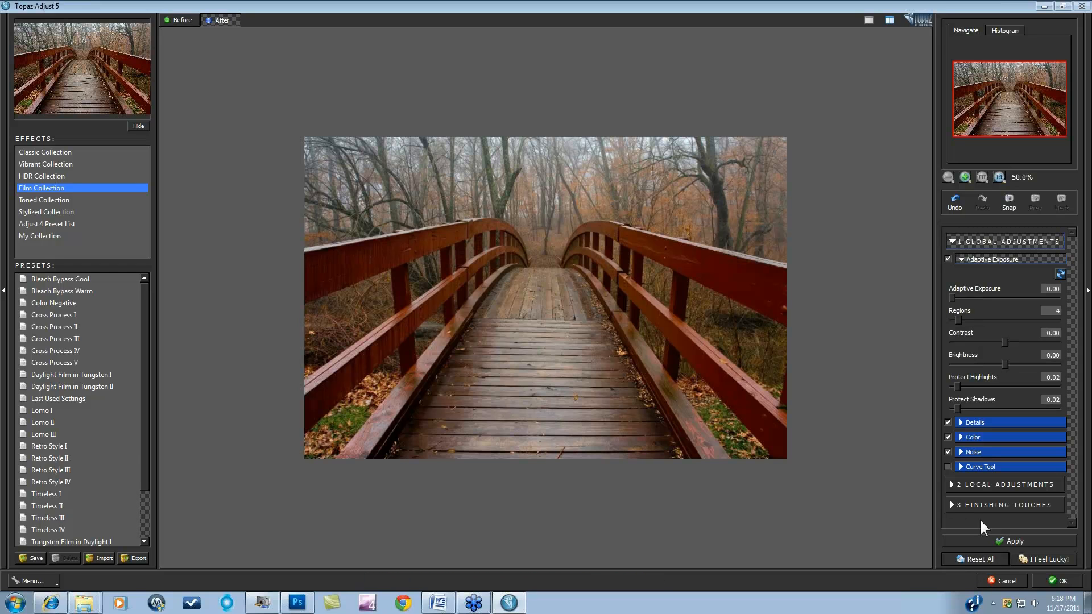
- Review which adjustment groups the Finishing Touches and Global Adjustments sections contain
left_click(954, 241)
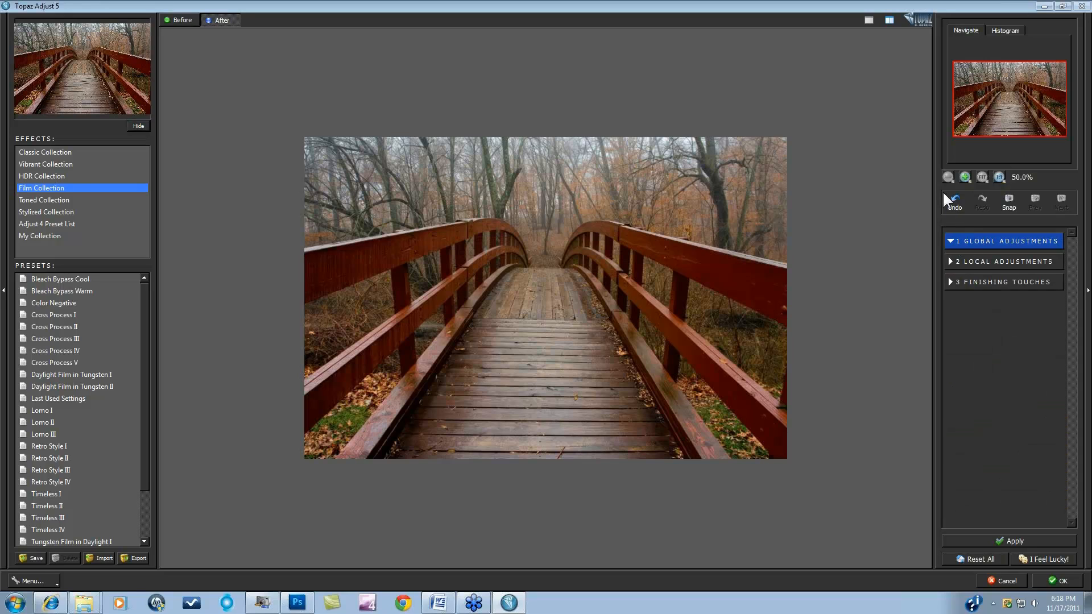
left_click(952, 239)
left_click(951, 283)
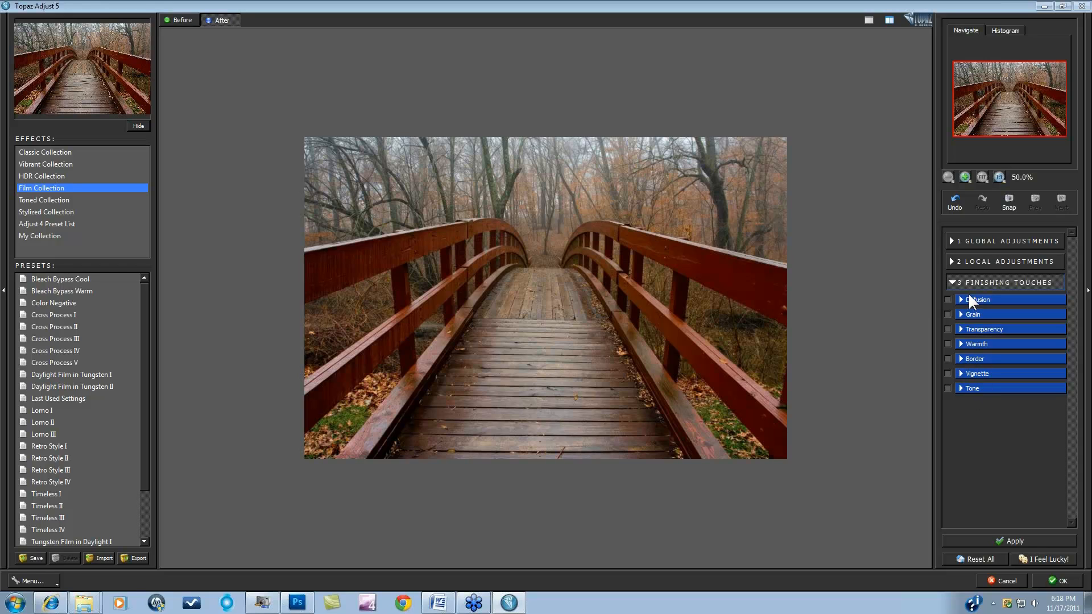
left_click(952, 242)
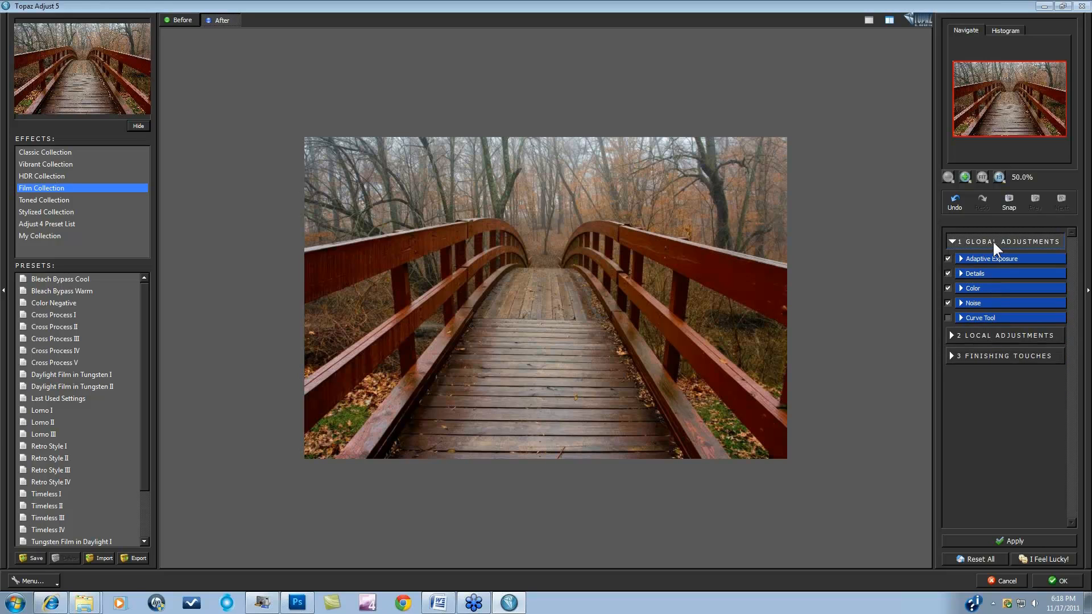
- In the global Adaptive Exposure settings, set Regions to 26 and Adaptive Exposure to 0.69
left_click(961, 259)
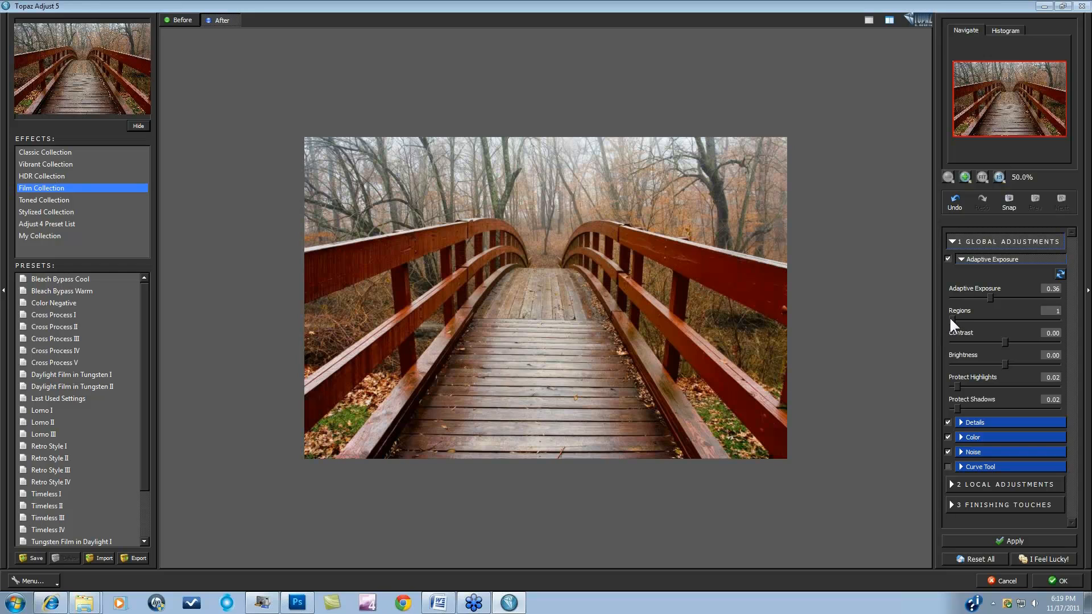
left_click(971, 319)
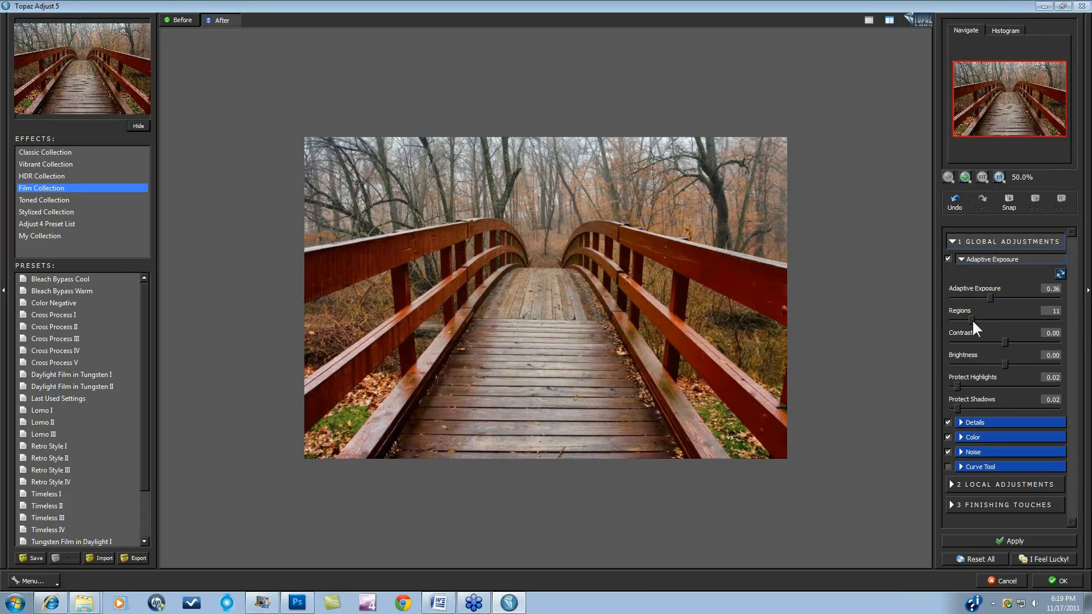
left_click_drag(1003, 322, 1005, 323)
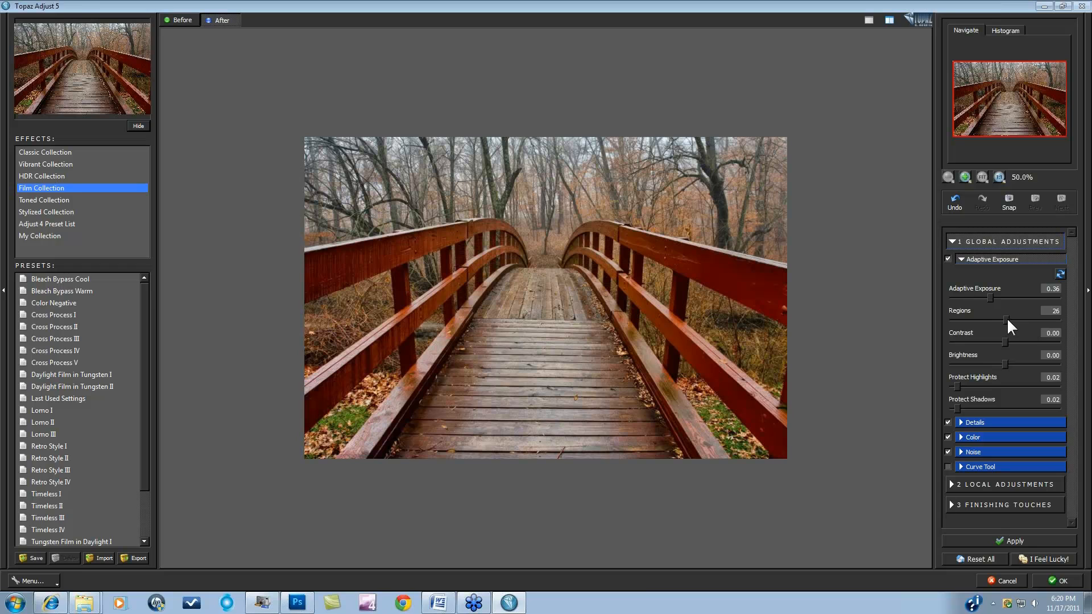
left_click(1025, 298)
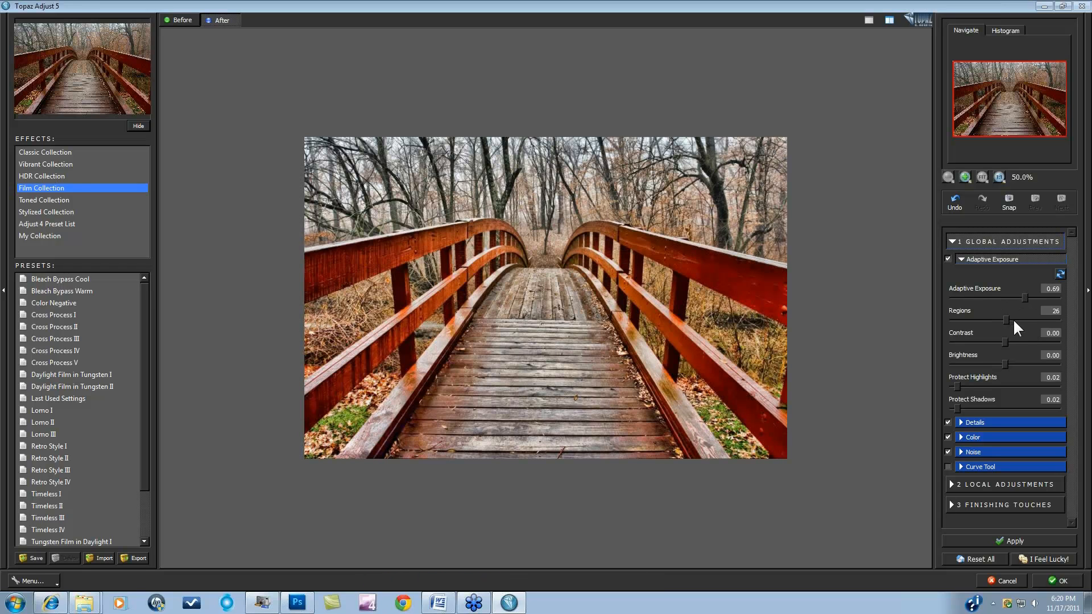
- With Adaptive Exposure at 0.50, try Regions at 6 and 27, and set Regions to 22
left_click_drag(1002, 320, 948, 318)
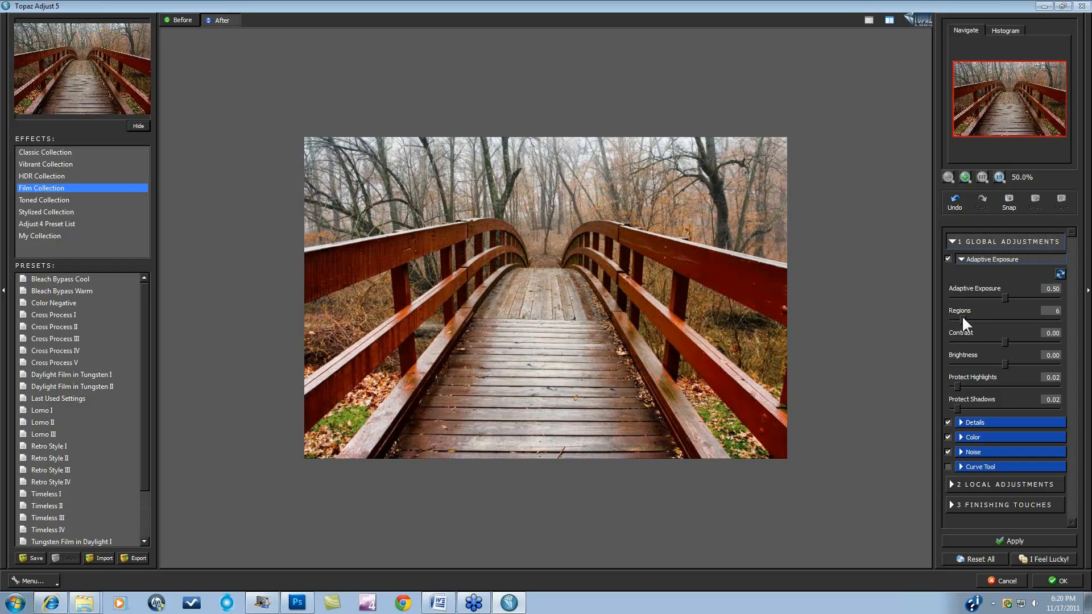
left_click_drag(989, 321, 999, 319)
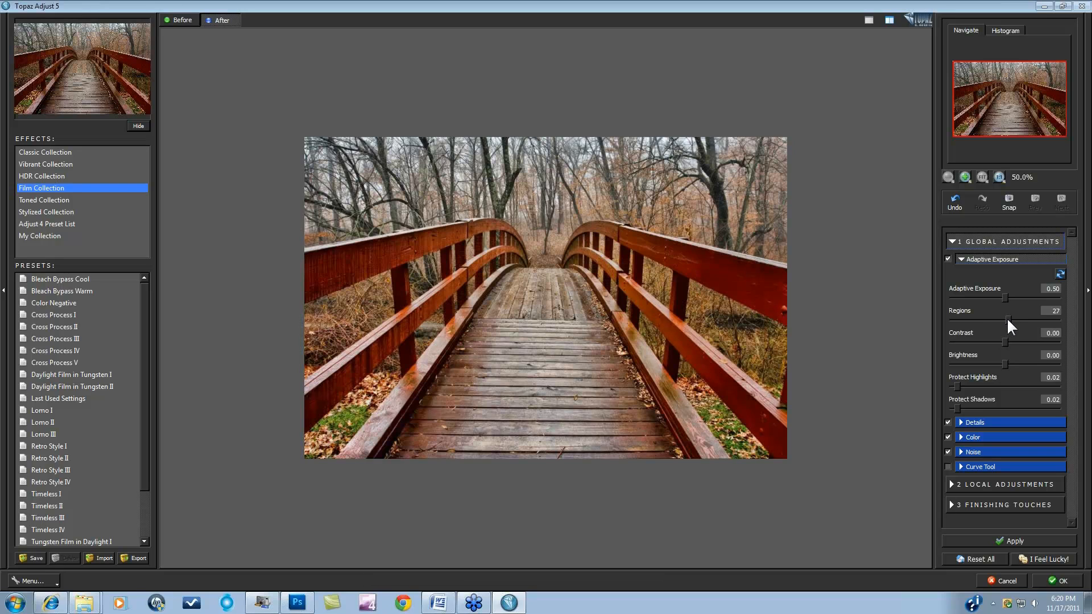
left_click_drag(953, 321, 999, 318)
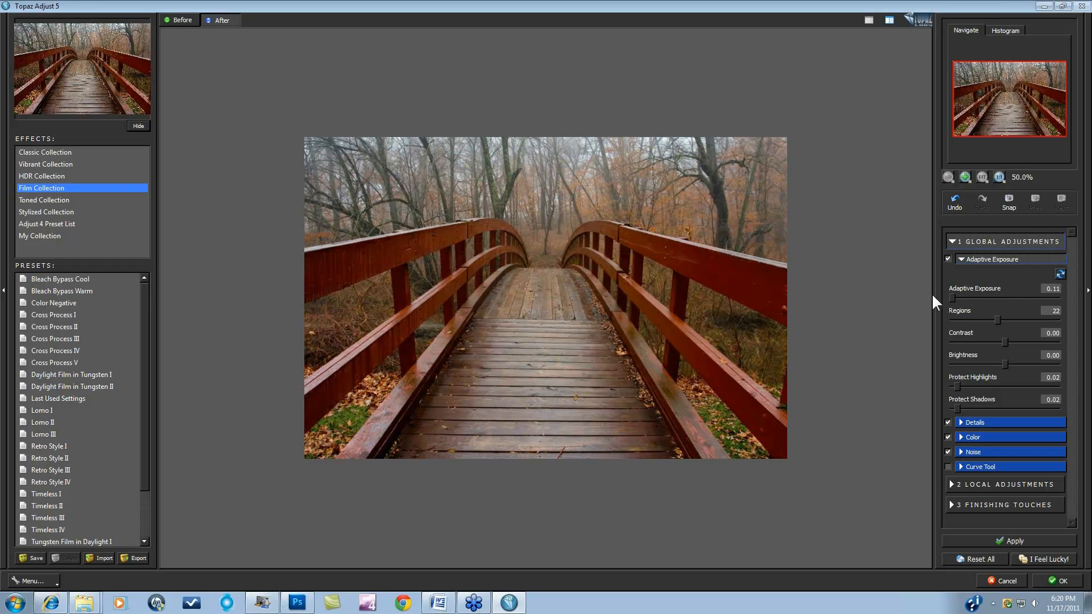
- Set Adaptive Exposure to 0.39 and Regions to 17, with Protect Highlights and Protect Shadows both at 0.00
left_click_drag(964, 296, 979, 297)
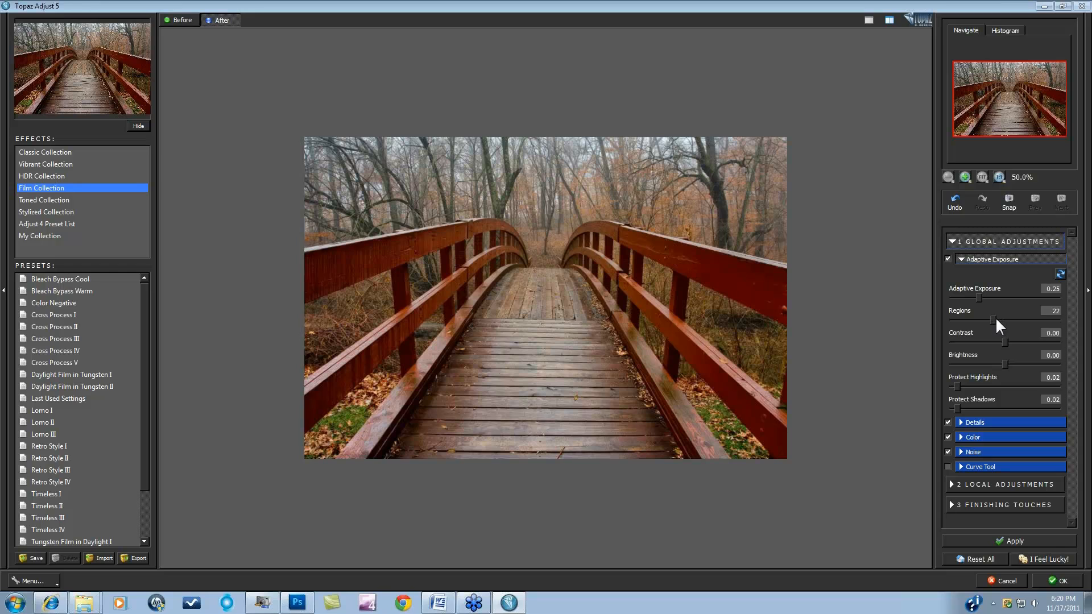
left_click_drag(1043, 325, 1032, 327)
mouse_move(991, 297)
left_mouse_down()
mouse_move(1010, 298)
mouse_move(995, 297)
left_mouse_up()
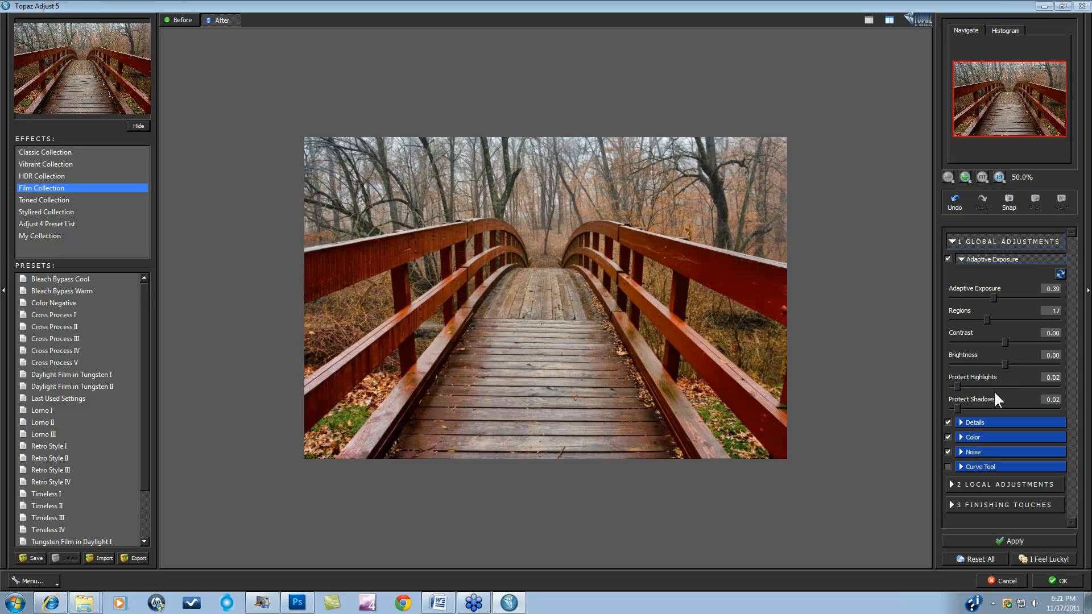
mouse_move(958, 385)
left_mouse_down()
mouse_move(999, 385)
mouse_move(952, 388)
left_mouse_up()
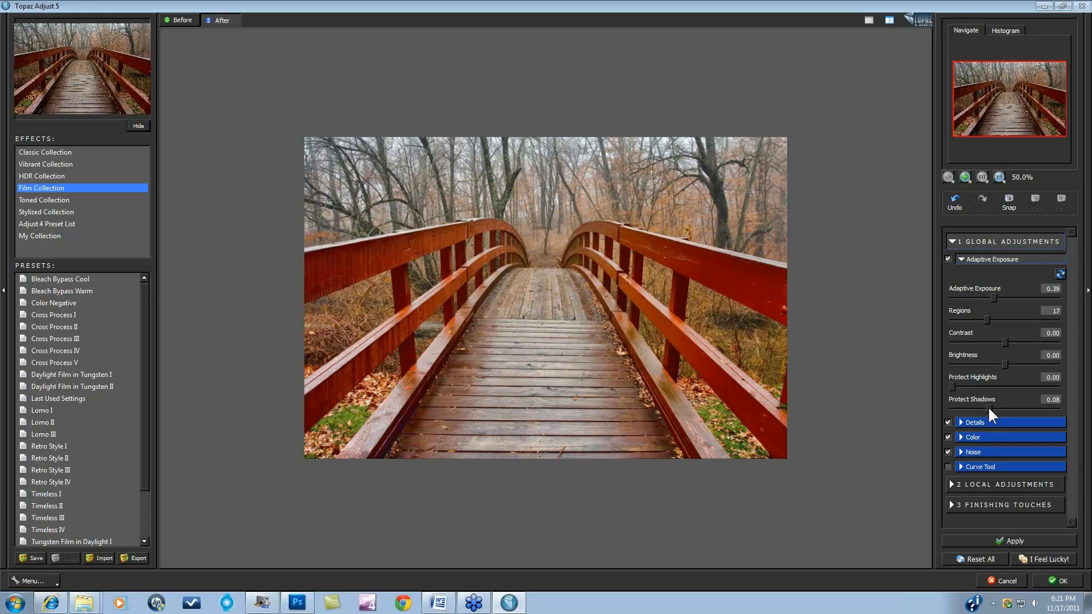
left_click_drag(955, 407, 945, 409)
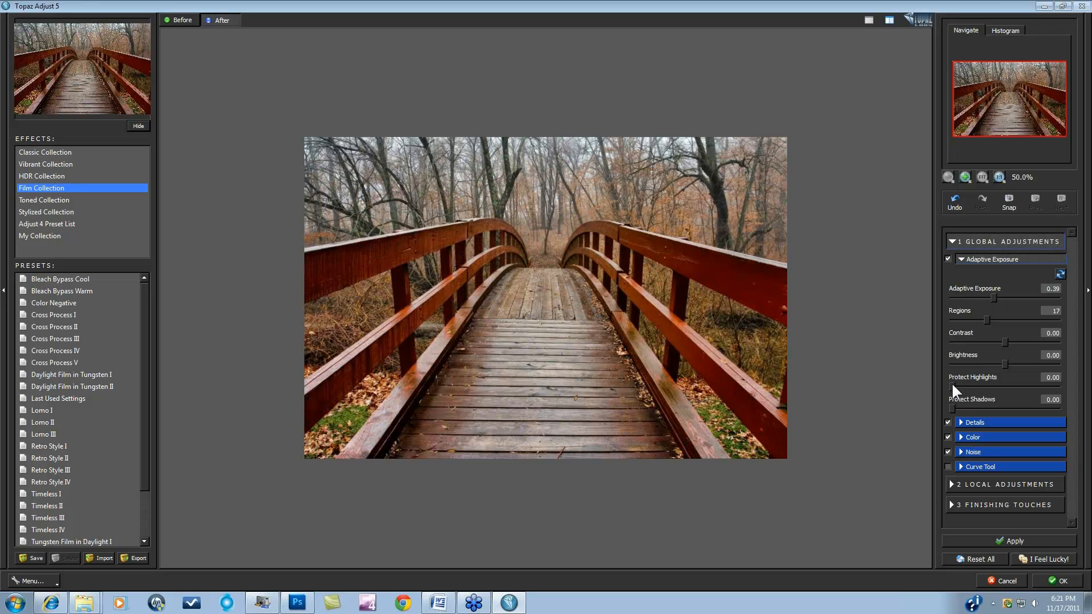
- In the global Details settings, adjust Strength to 1.53 and Detail Boost to about 1.34, judging the photo at 100%
left_click(961, 418)
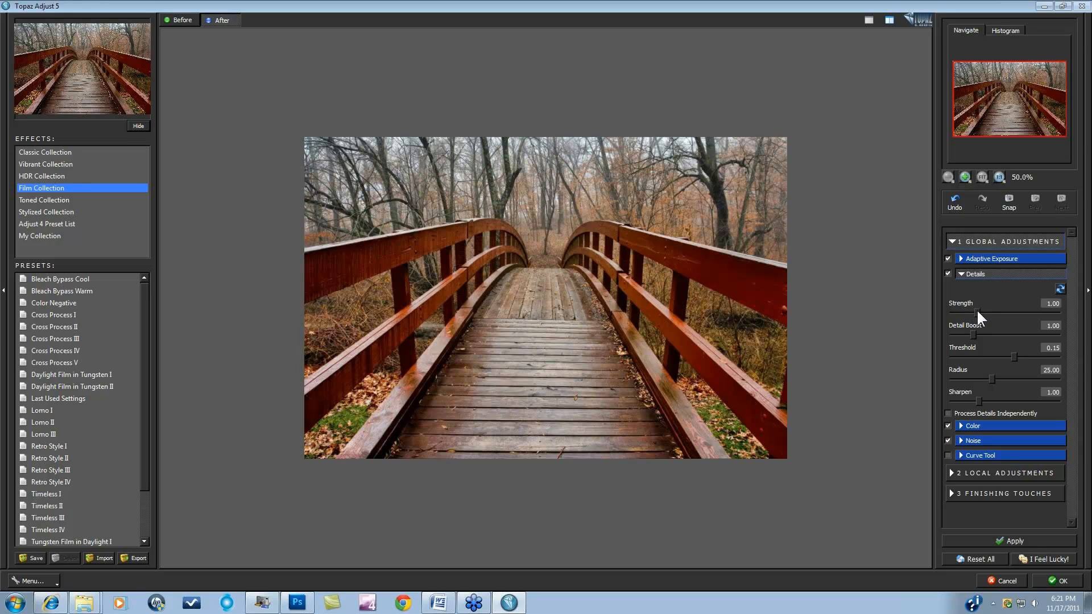
left_click_drag(983, 312, 995, 312)
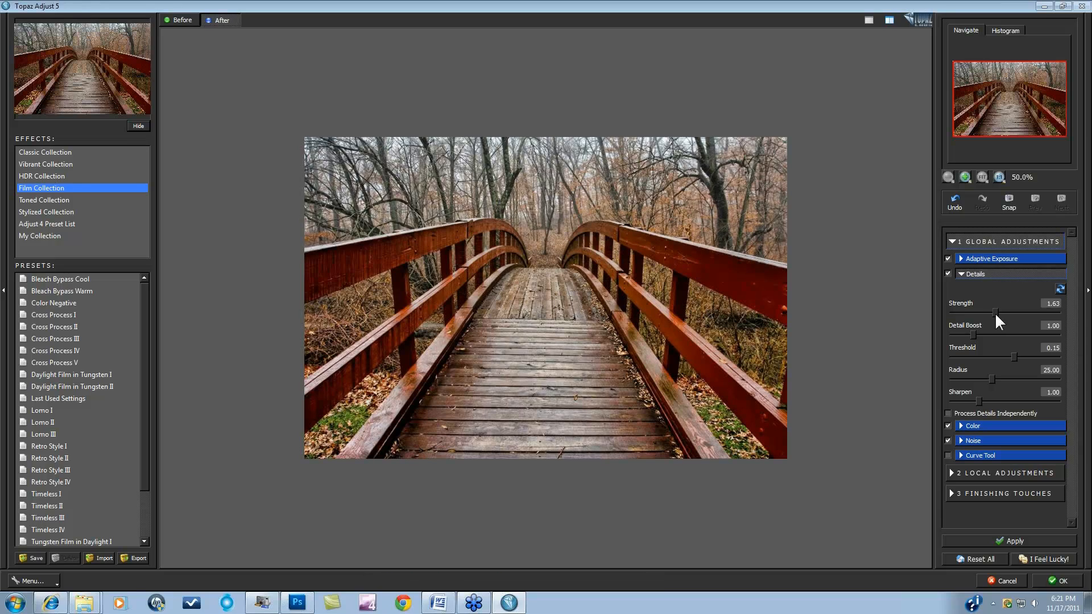
left_click(999, 177)
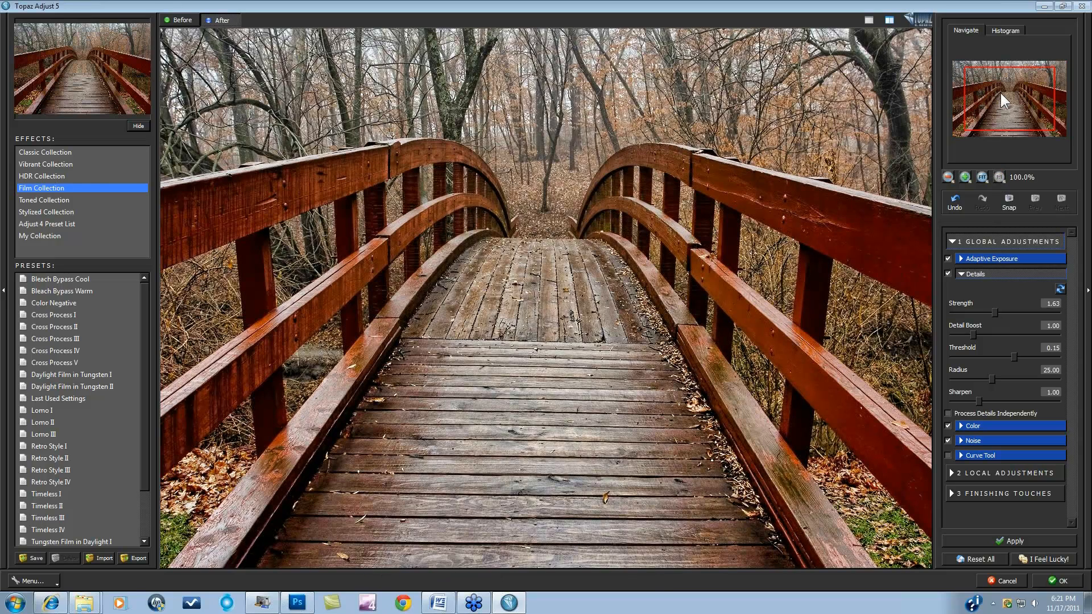
left_click_drag(1002, 101, 1005, 115)
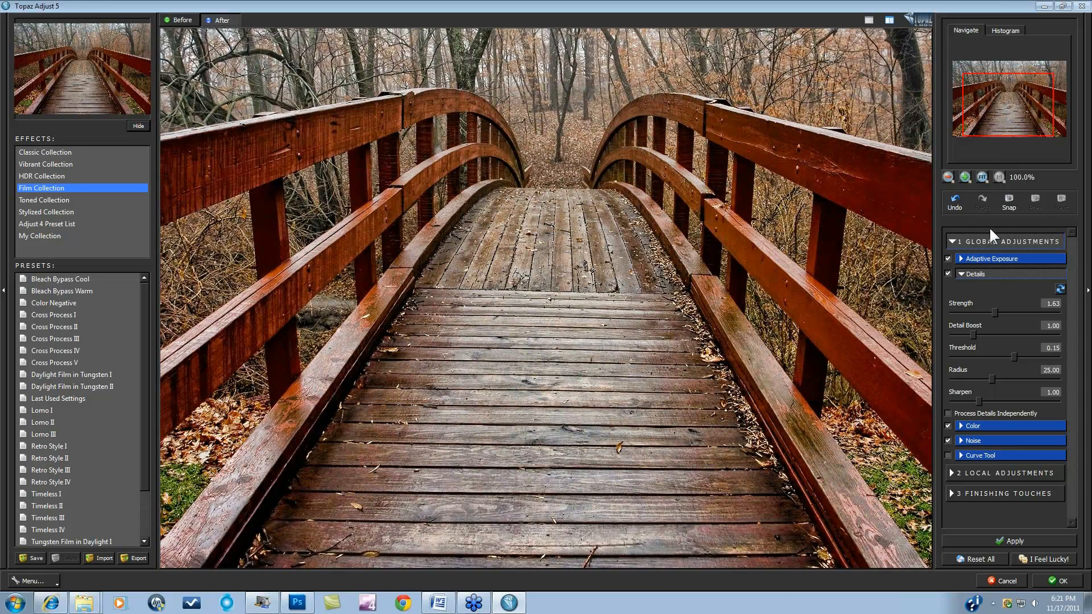
left_click_drag(994, 310, 982, 313)
left_click_drag(978, 312, 985, 312)
left_click_drag(976, 334, 976, 334)
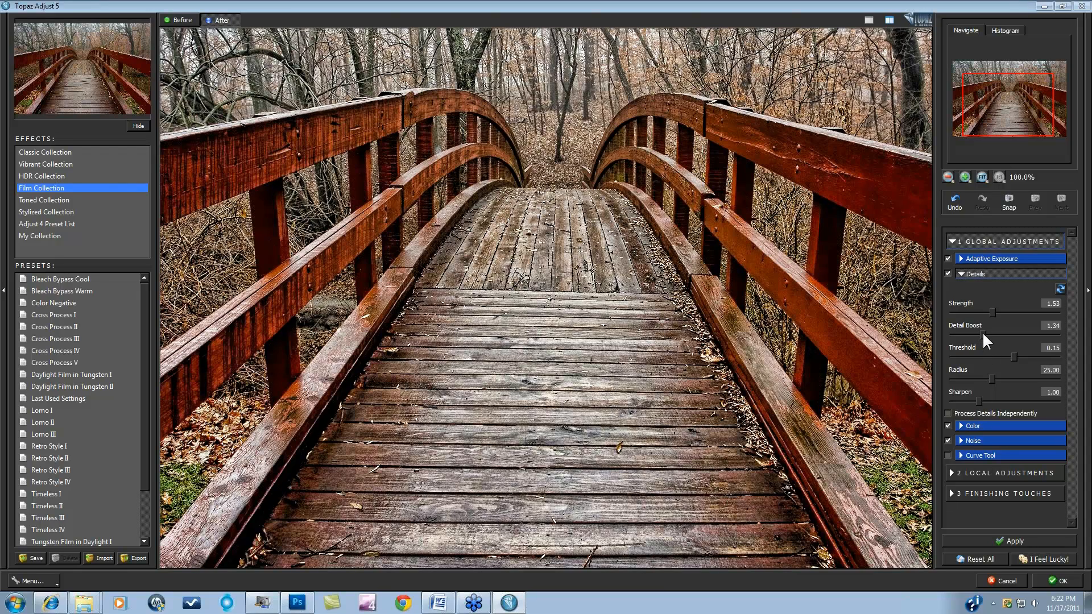
left_click_drag(982, 333, 982, 332)
- Apply the Vibrant Collection's Gritty I preset and show its global Details settings
left_click(42, 164)
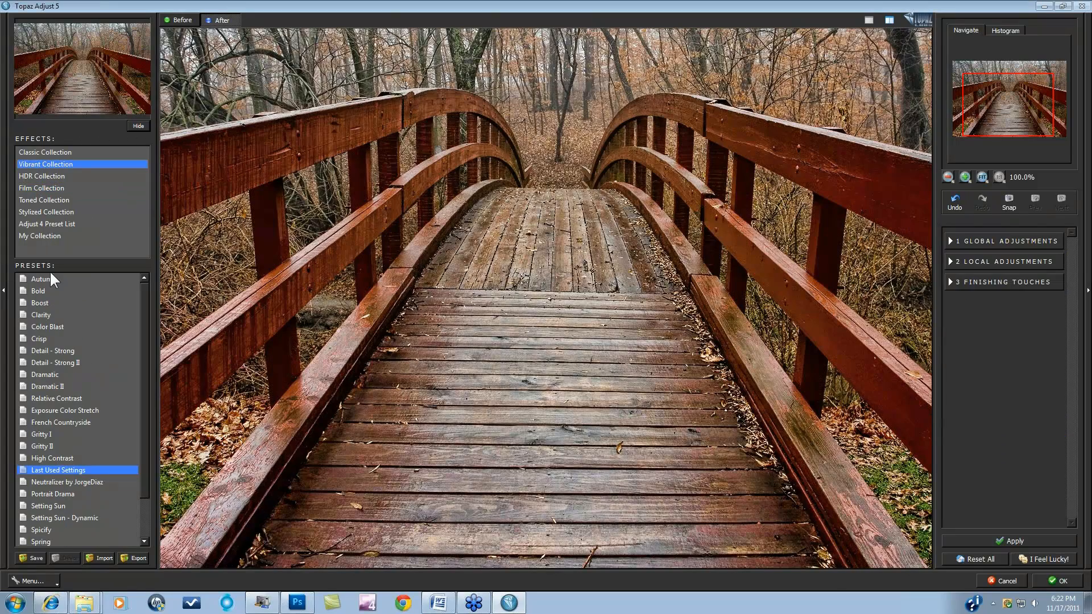
left_click(45, 434)
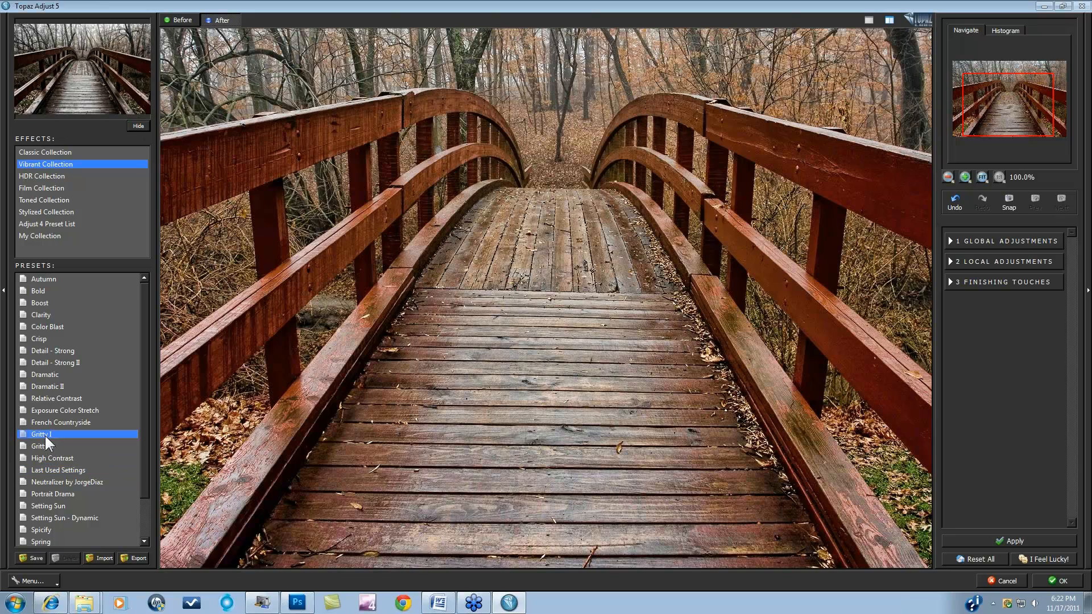
left_click(950, 241)
left_click(960, 274)
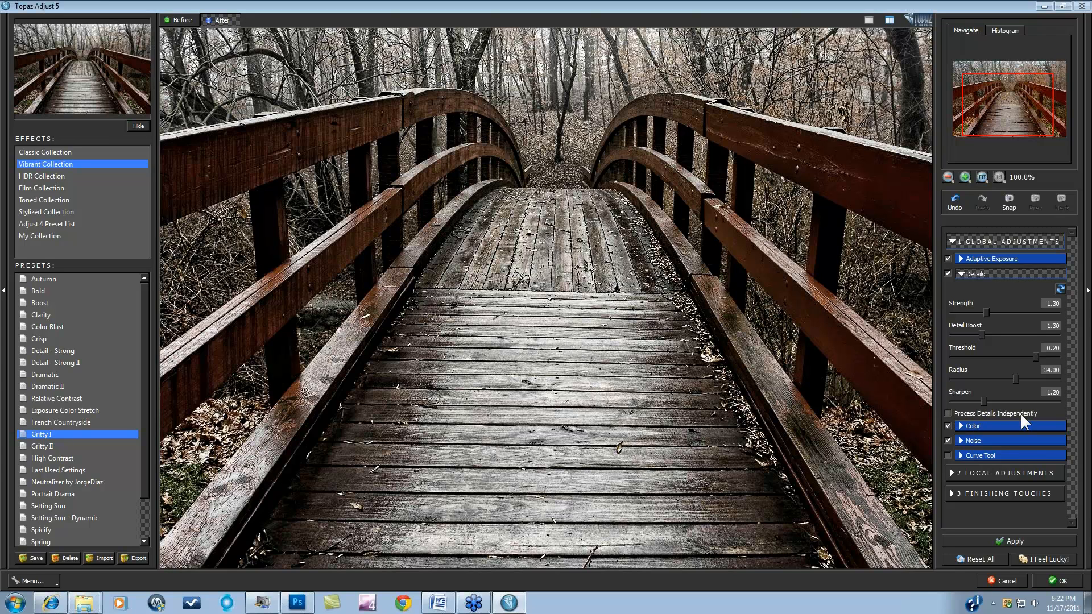
- Compare the photo with Process Details Independently on and off, leaving the option enabled
left_click(947, 412)
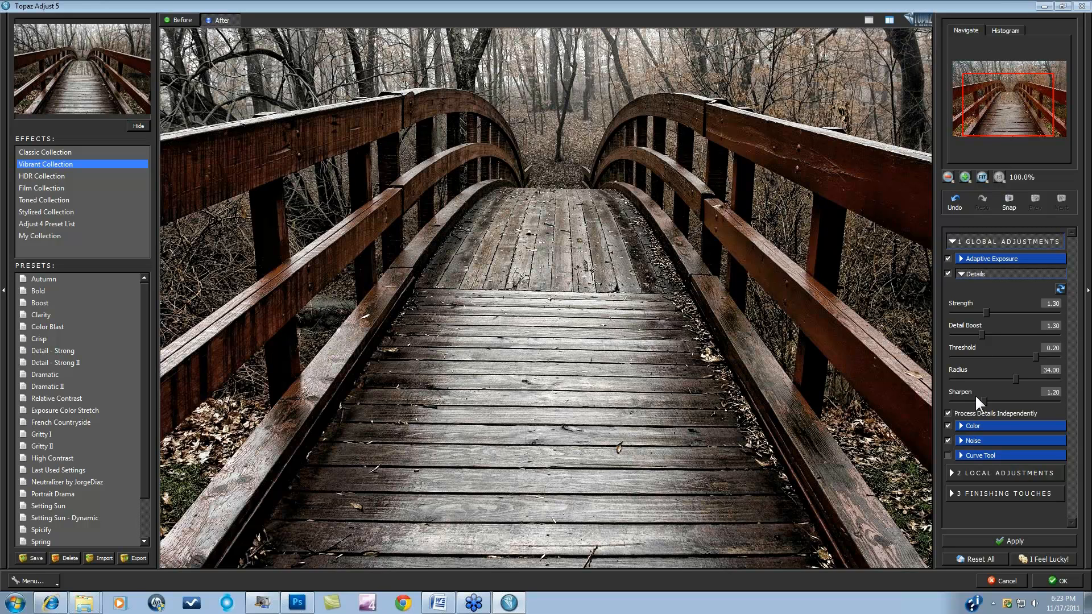
left_click(947, 414)
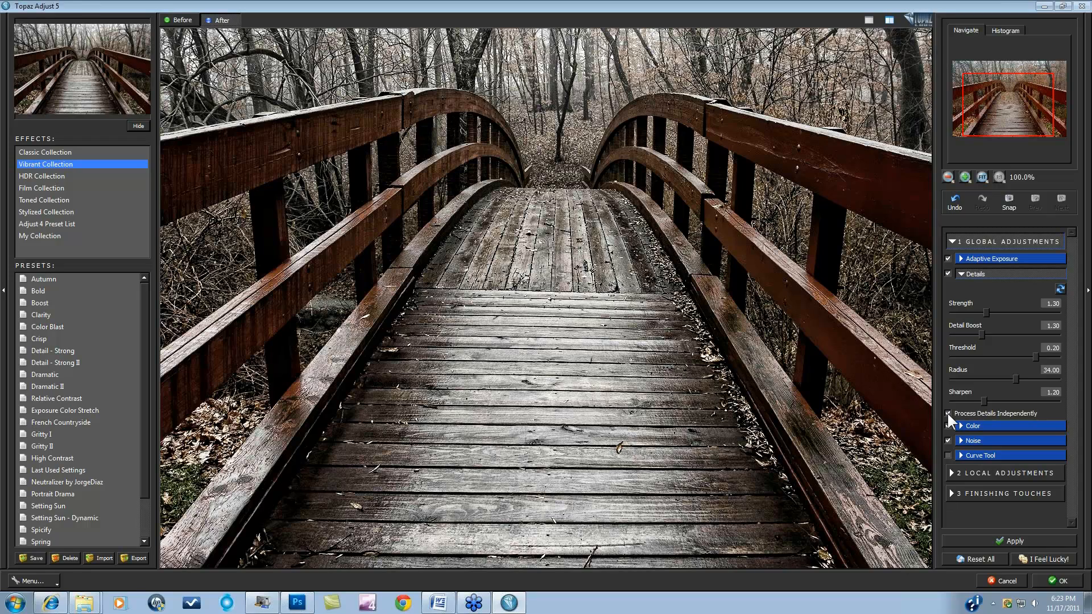
left_click(948, 414)
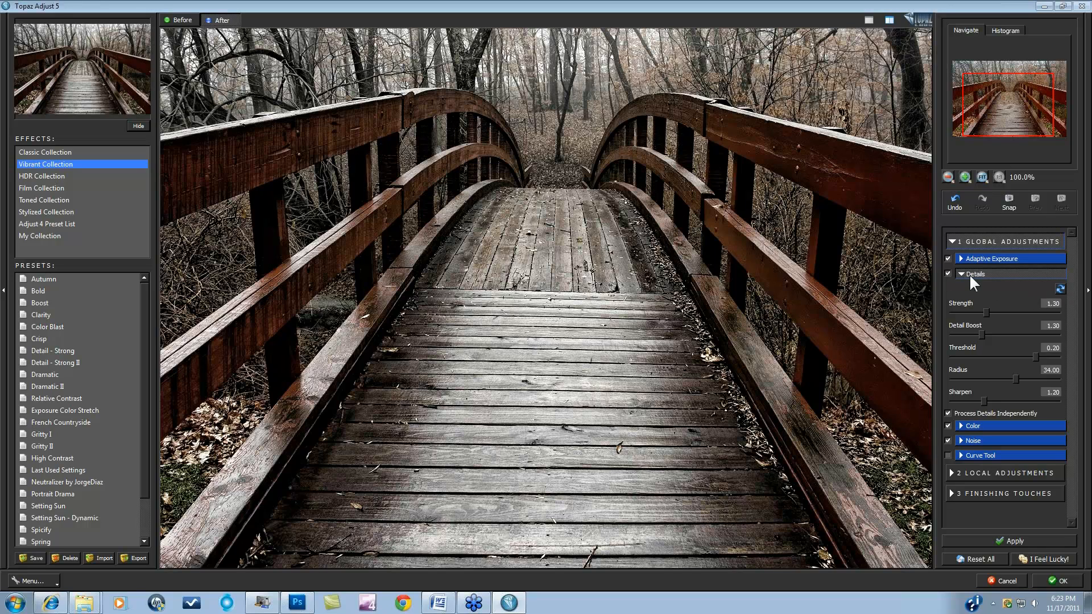
- Switch the Details adjustment group off and on twice to compare its effect on the bridge photo
left_click(947, 273)
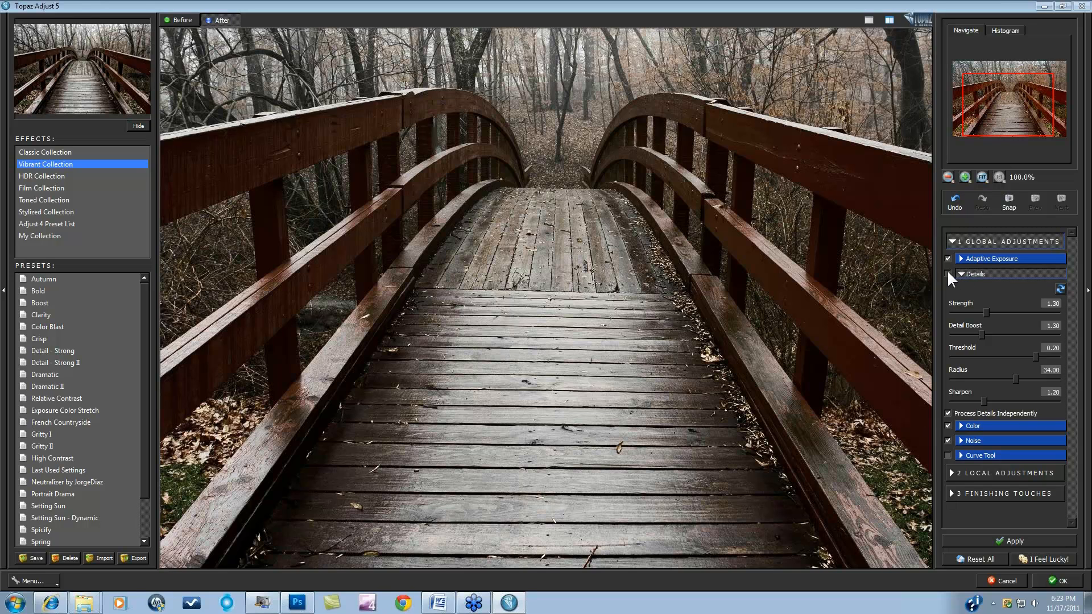
left_click(948, 273)
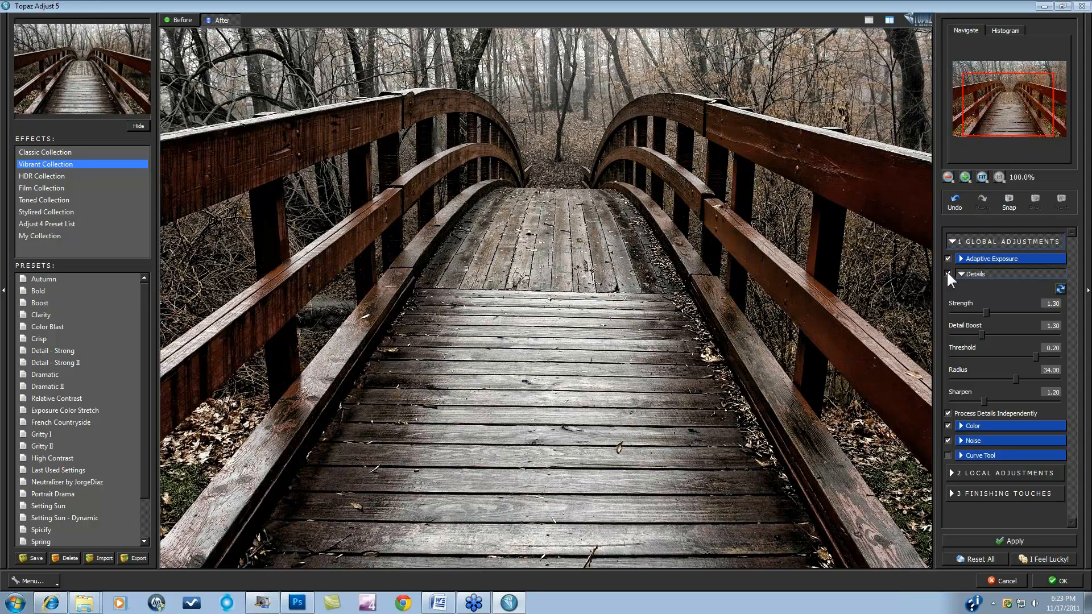
left_click(947, 273)
left_click(948, 273)
- Try resetting only the Details group, undo that, and reset all adjustments, showing the whole photo at 50%
left_click(1060, 289)
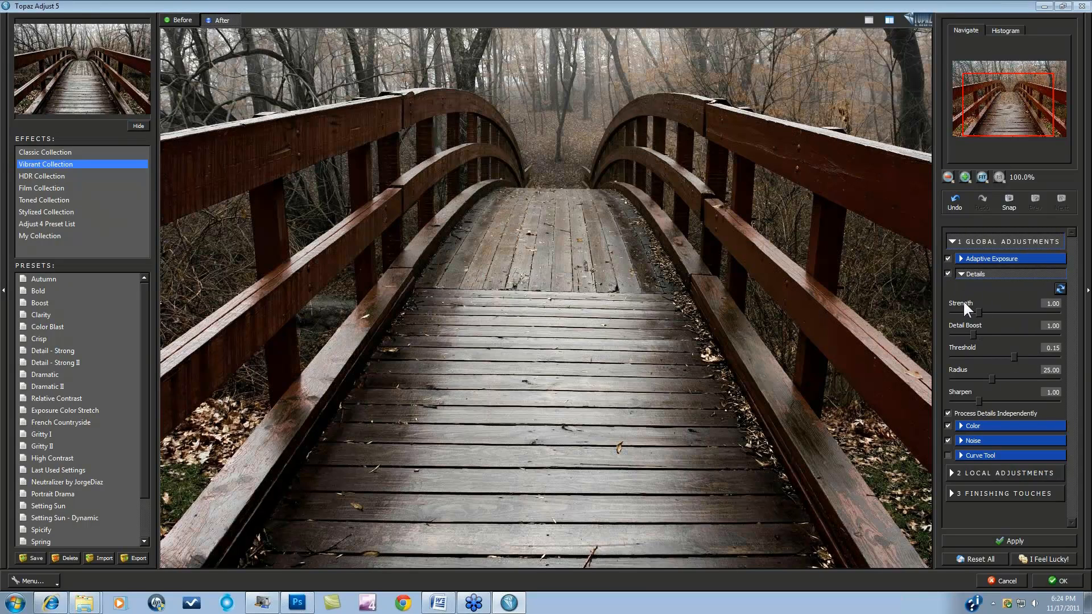
left_click(958, 197)
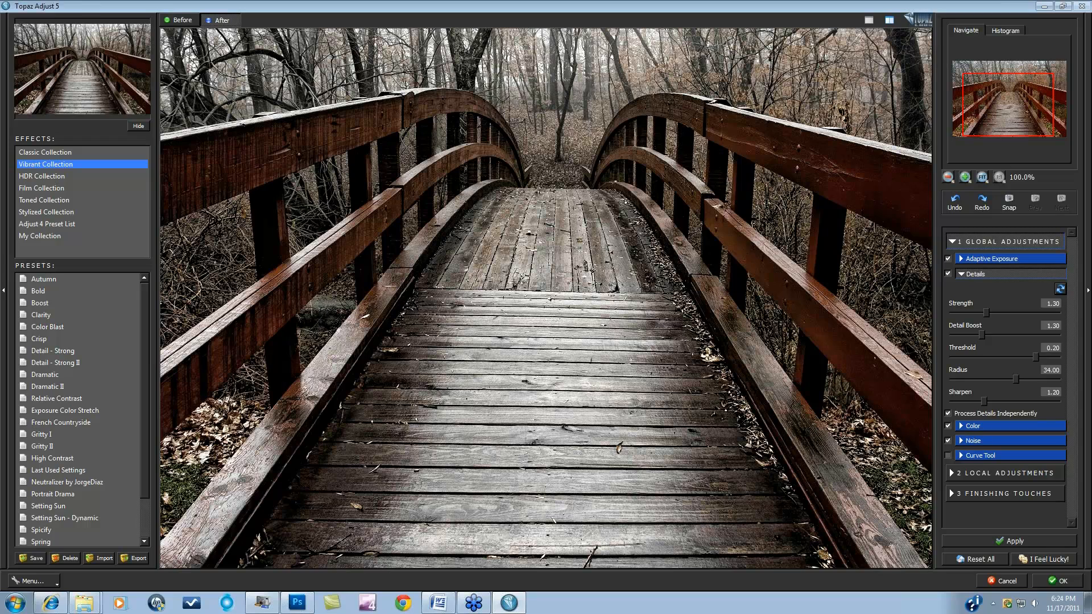
left_click(975, 558)
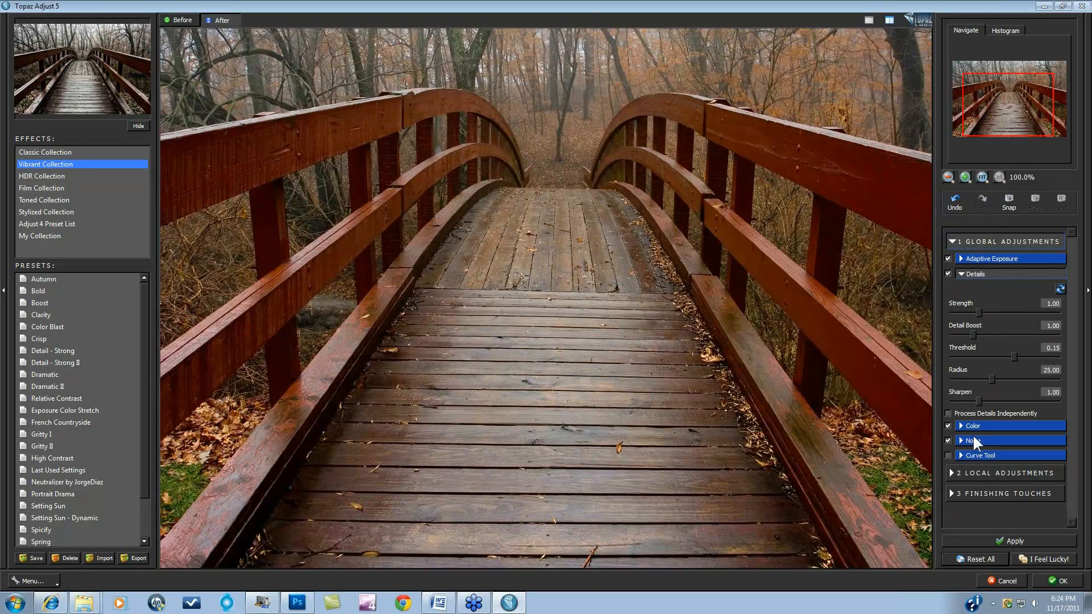
left_click(984, 175)
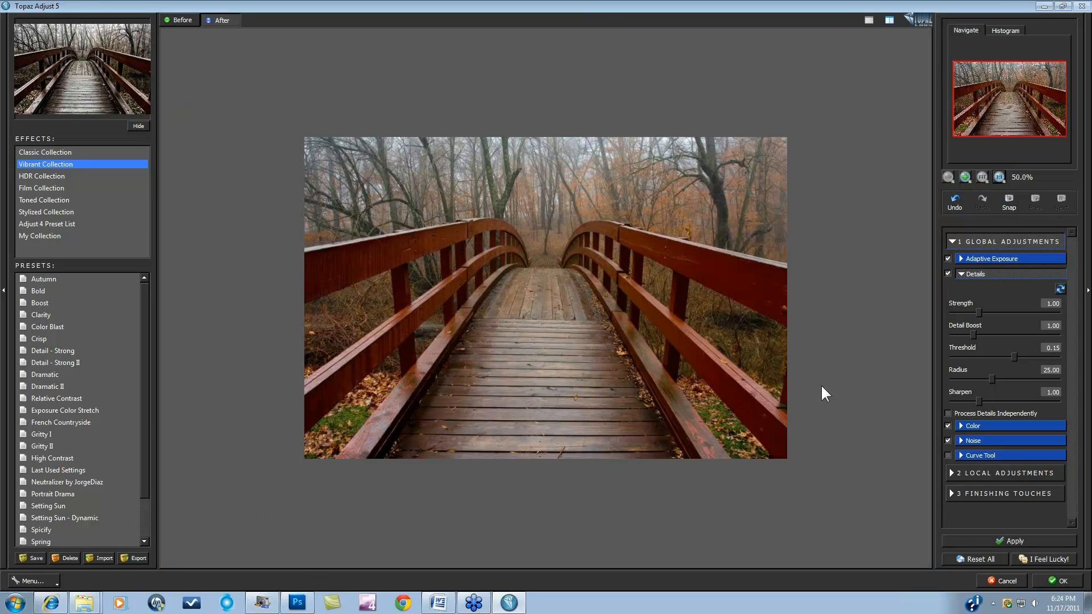
- Try the global Color settings with Adaptive Saturation at 0.46 and Color Regions at 33, and lower them to 0.00 and 1
left_click(965, 427)
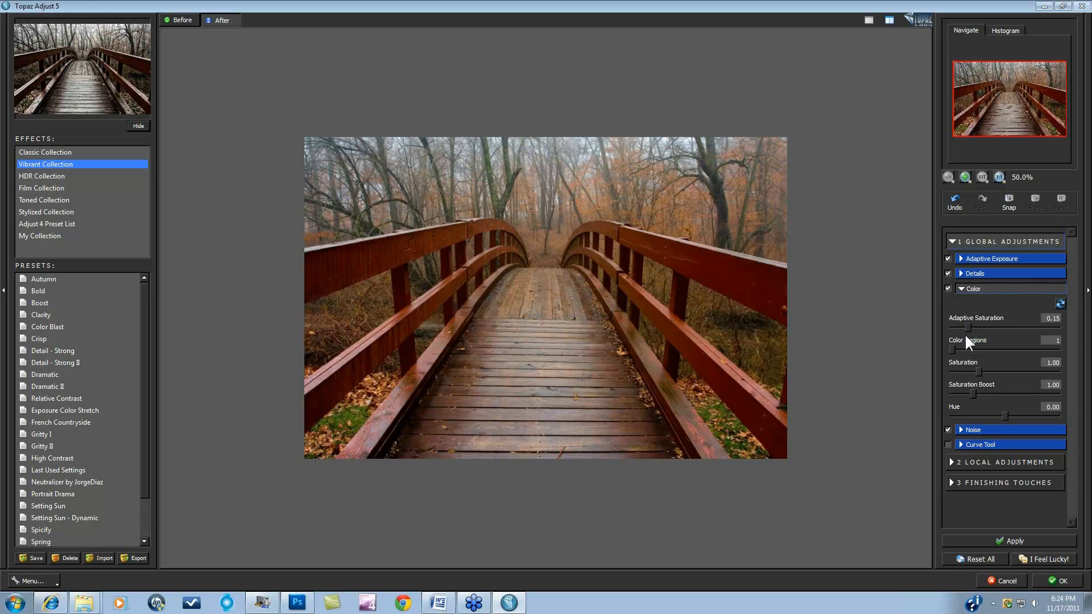
left_click_drag(966, 327, 983, 324)
left_click_drag(960, 348, 961, 348)
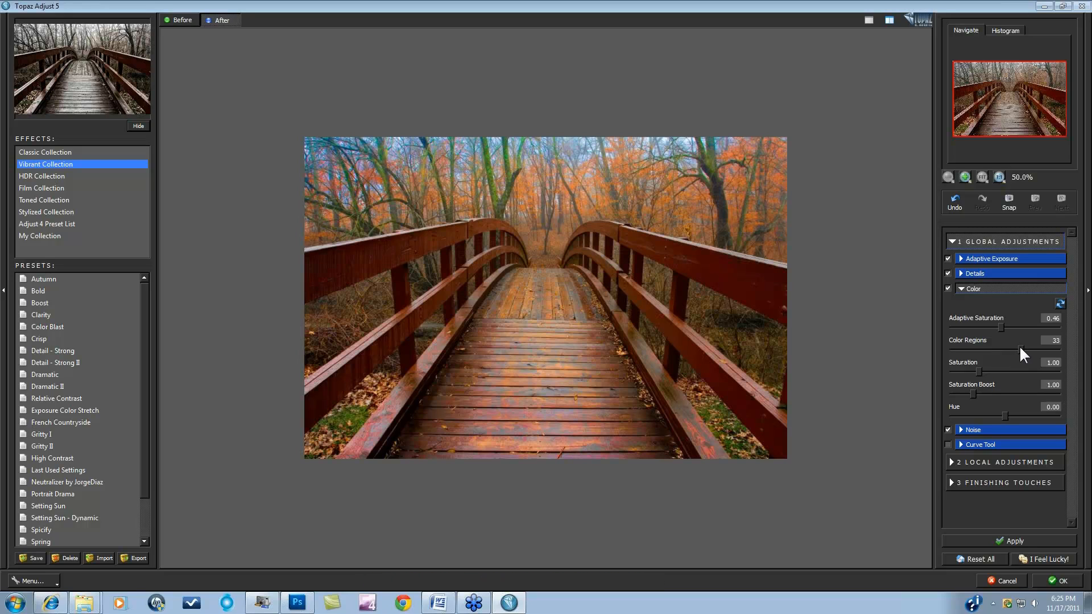
left_click_drag(1012, 349, 985, 356)
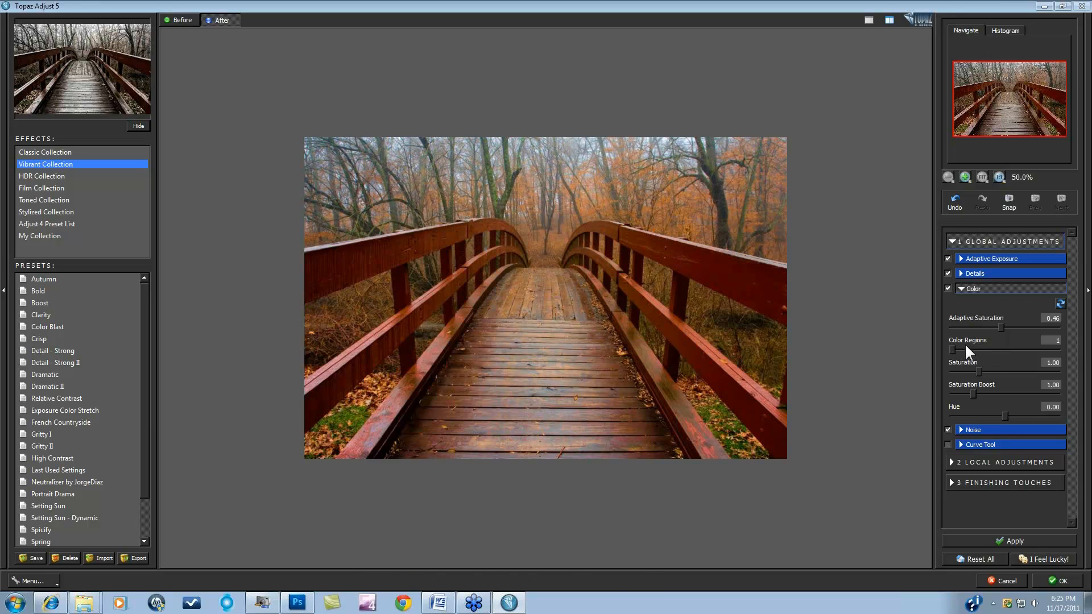
left_click_drag(952, 348, 927, 330)
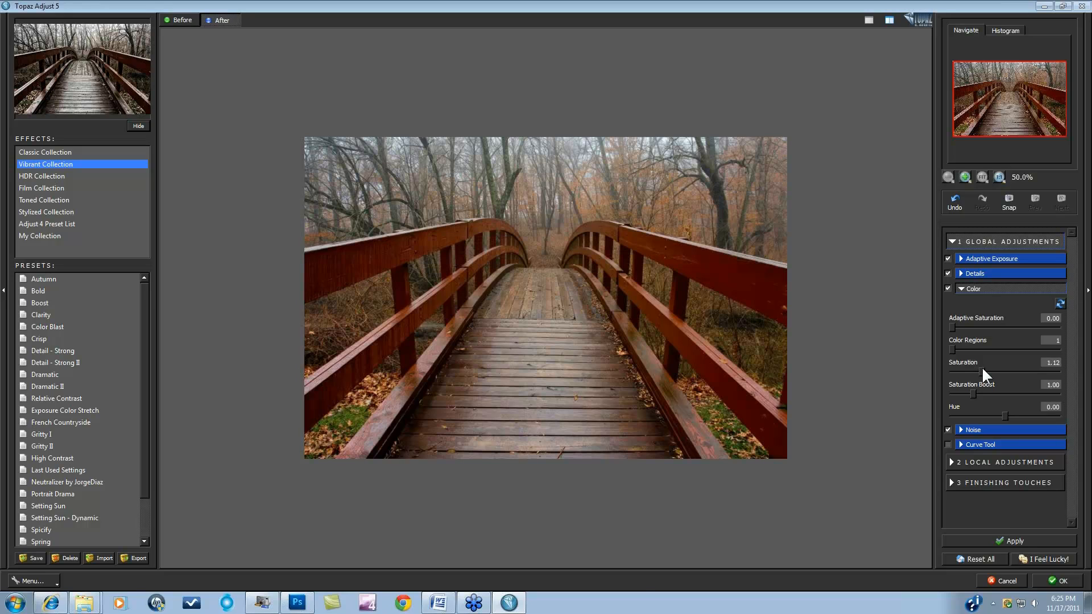
- Try Saturation at 1.18 and Saturation Boost at 1.58, and reset only the Color adjustments
left_click_drag(983, 370, 992, 371)
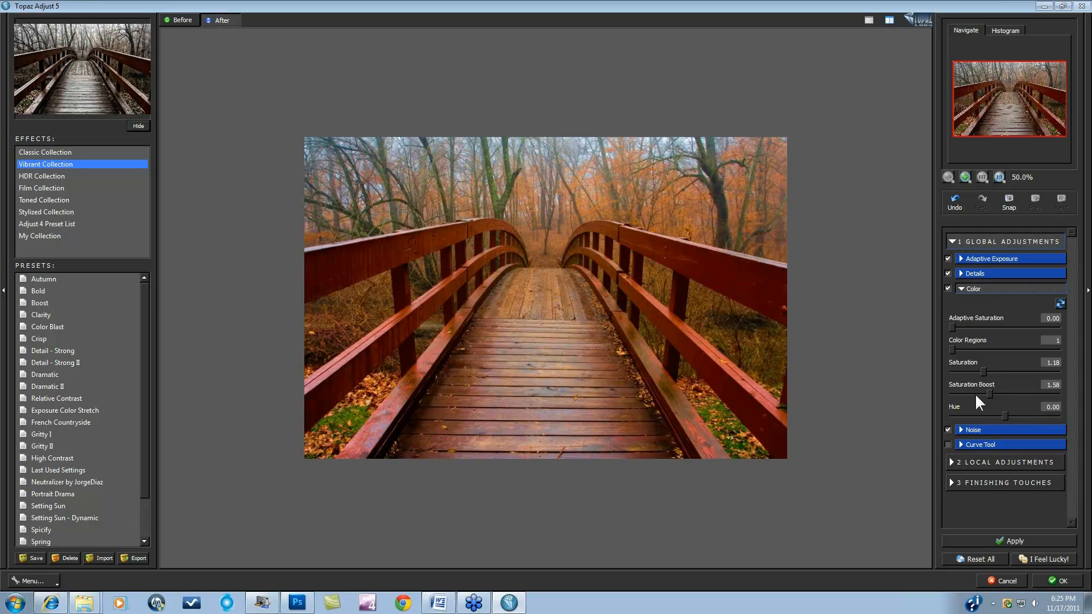
left_click(1060, 305)
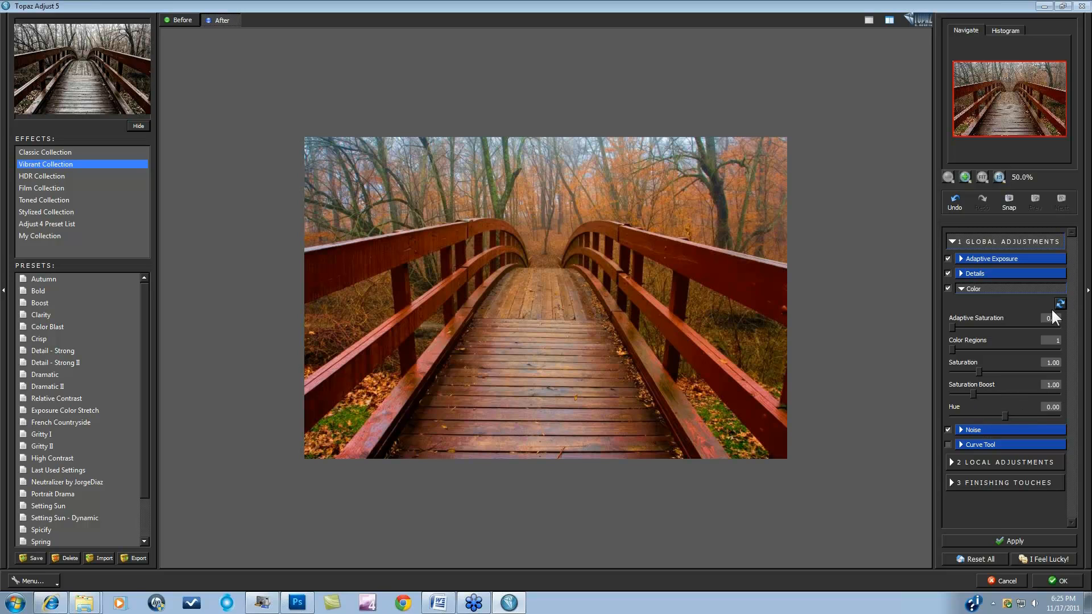
- Look over the Noise settings, apply the Strong Contrast curve, and compare the photo with the Curve Tool off and on
left_click(961, 430)
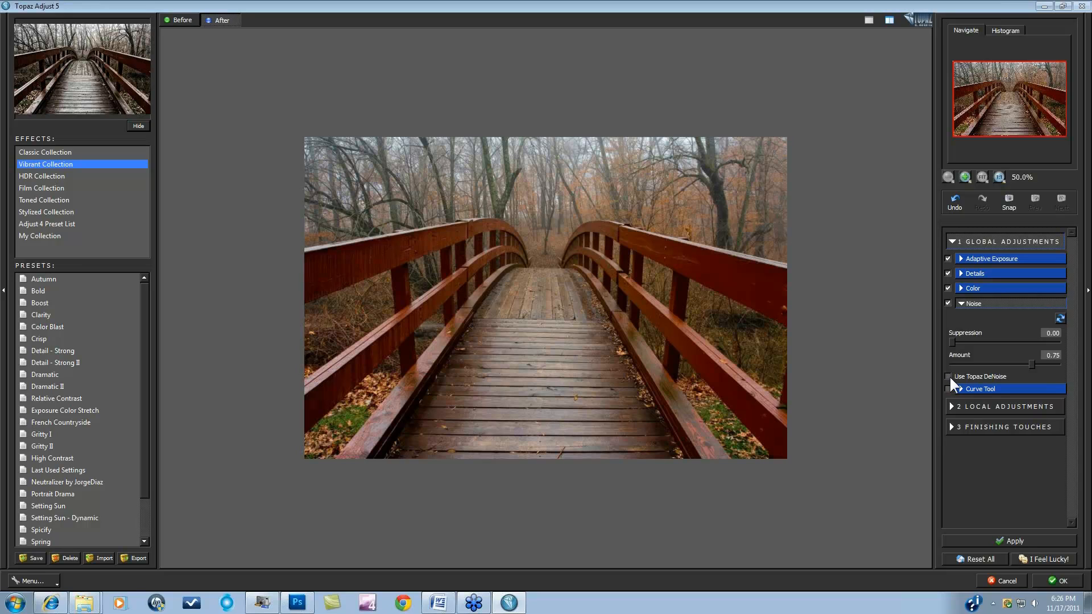
left_click(963, 389)
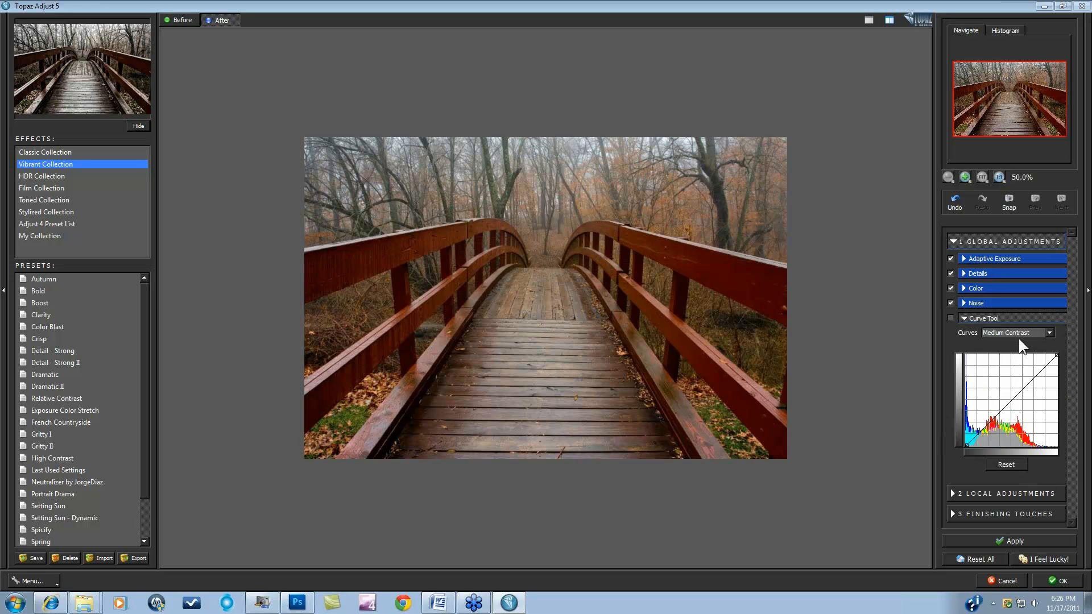
left_click(1049, 333)
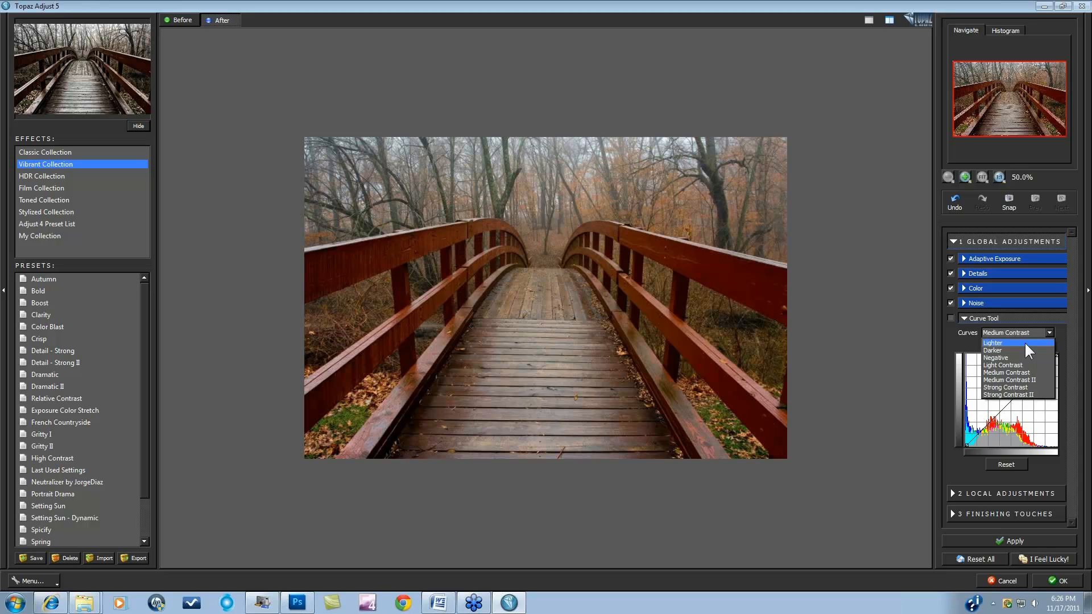
left_click(1020, 389)
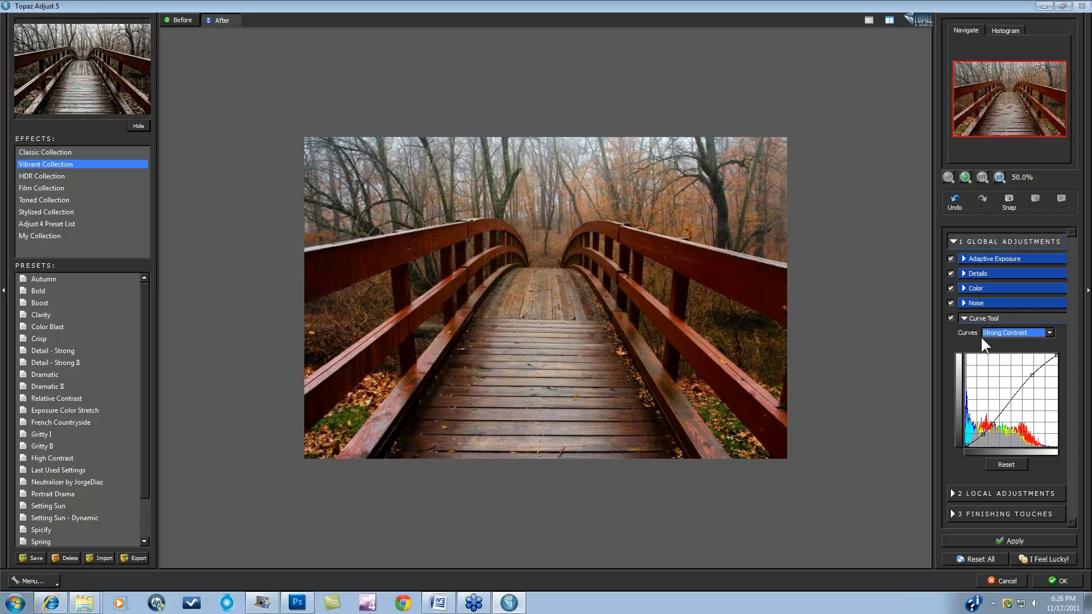
left_click(950, 318)
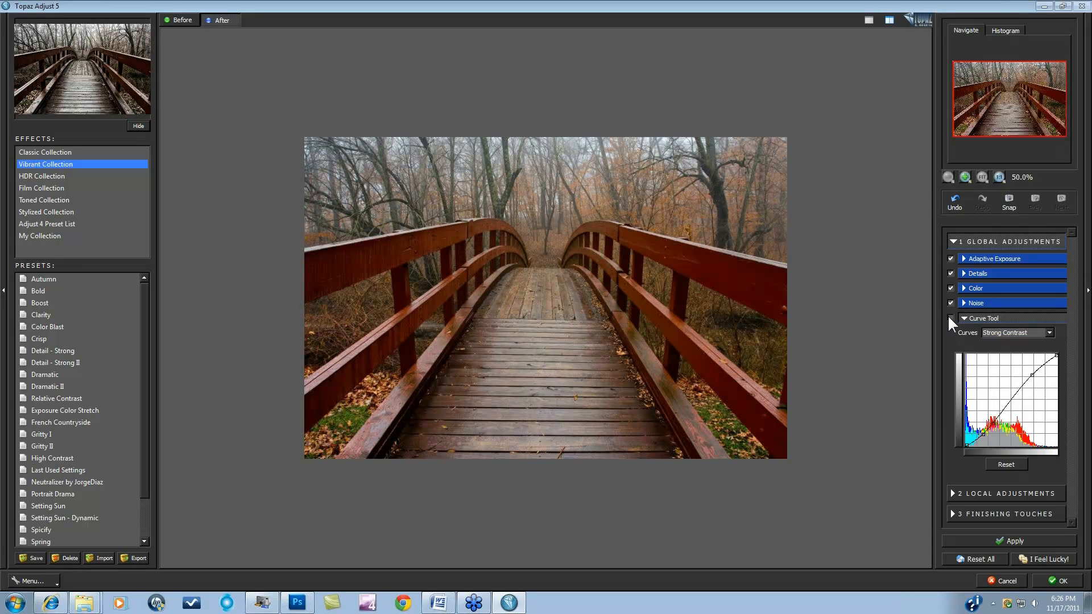
left_click(949, 318)
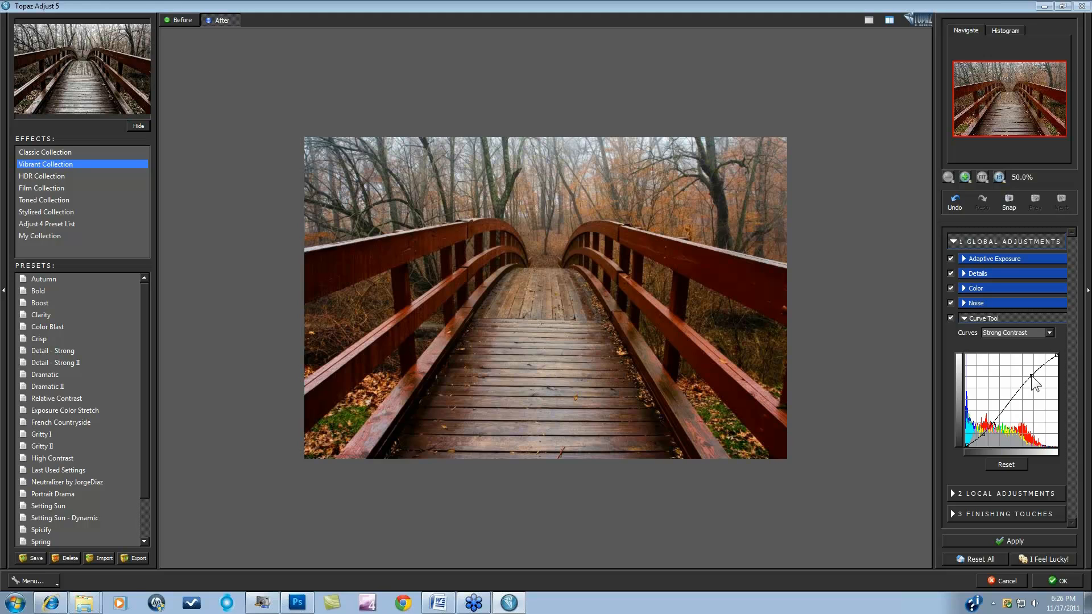
- Try strengthening the contrast curve by moving its highlight and shadow points, and reset the curve
left_click_drag(1032, 376, 1030, 374)
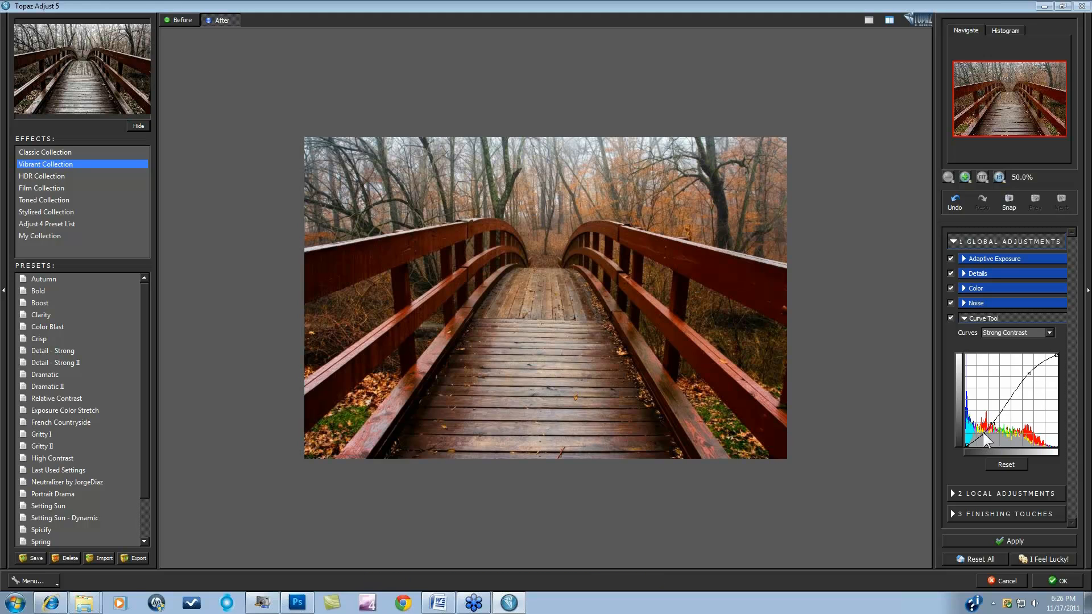
left_click_drag(984, 434, 986, 436)
left_click(1007, 465)
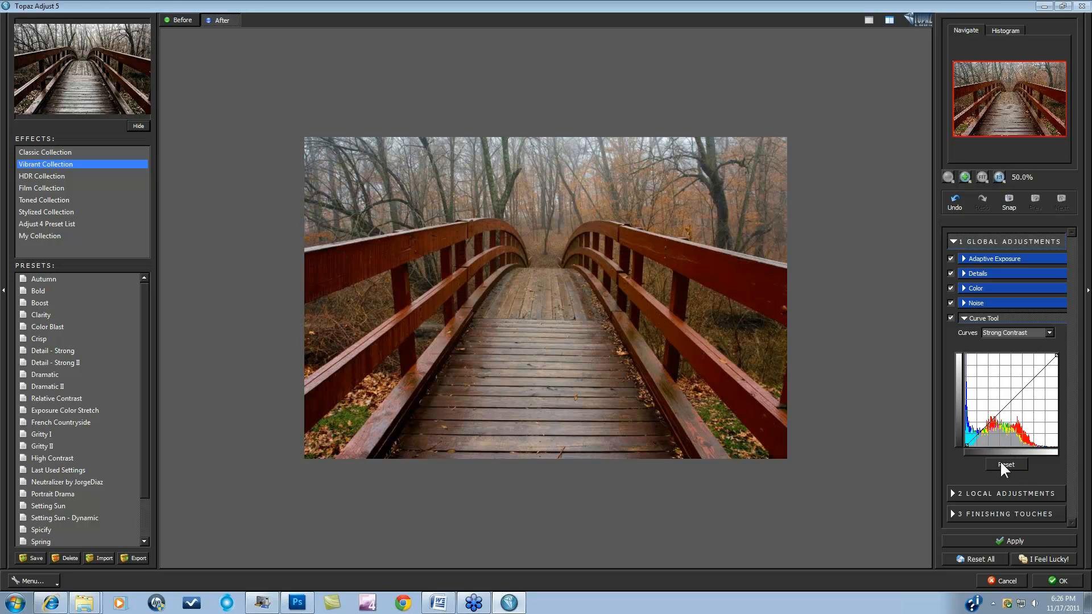
- Try bending the curve's midtones, disable the Curve Tool, and cancel Topaz Adjust to return to Photoshop
left_click_drag(1009, 404, 1011, 399)
left_click(950, 317)
left_click(1005, 582)
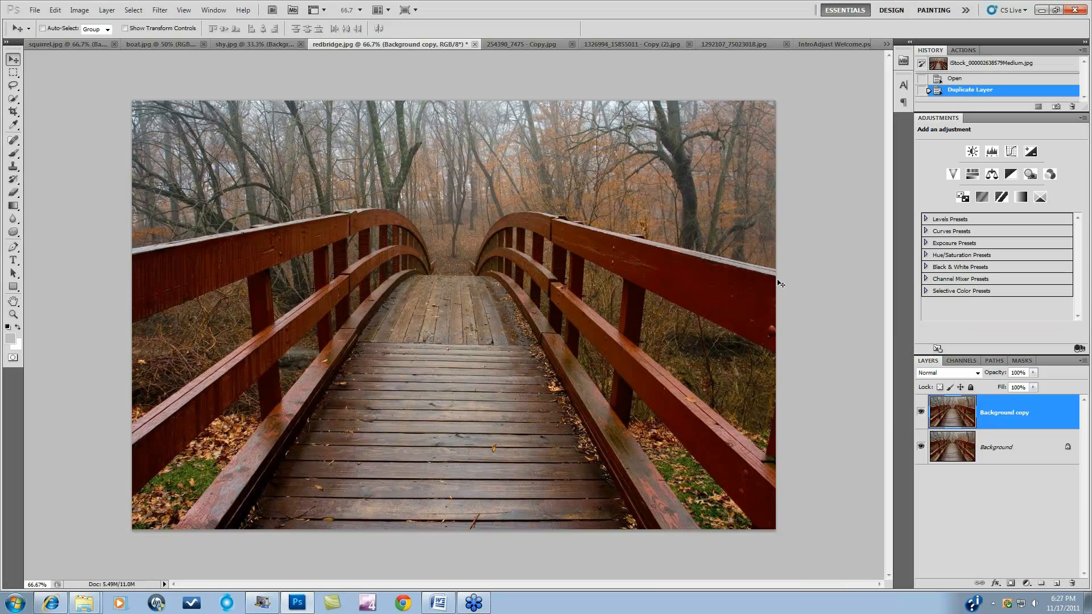
- Switch to the robin photo, revert it to its Open history state, and duplicate its Background layer
left_click(513, 42)
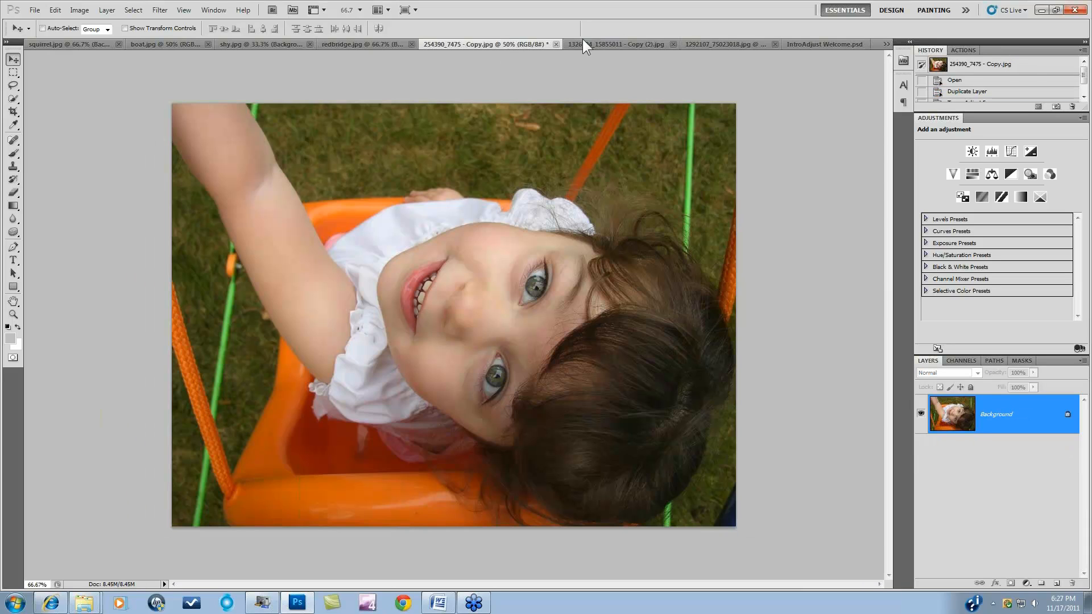
left_click(587, 43)
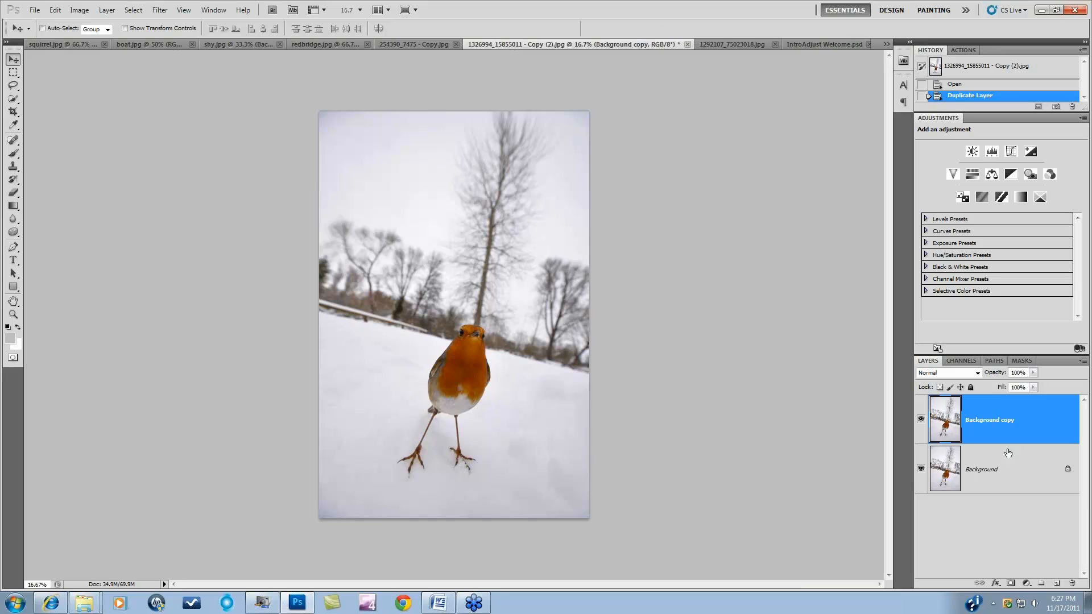
left_click(954, 87)
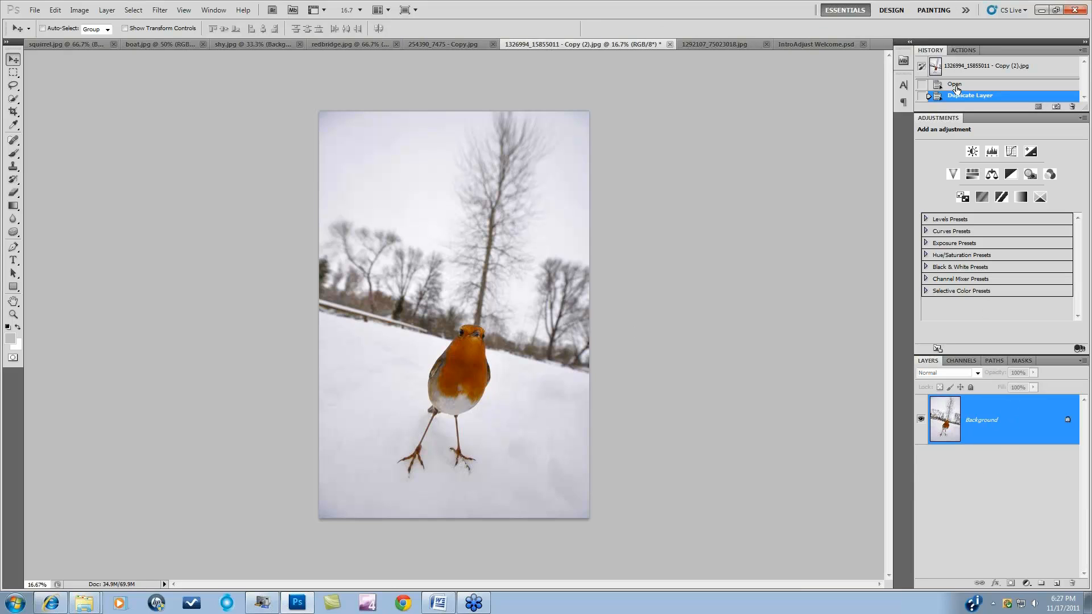
left_click_drag(1016, 416, 1057, 583)
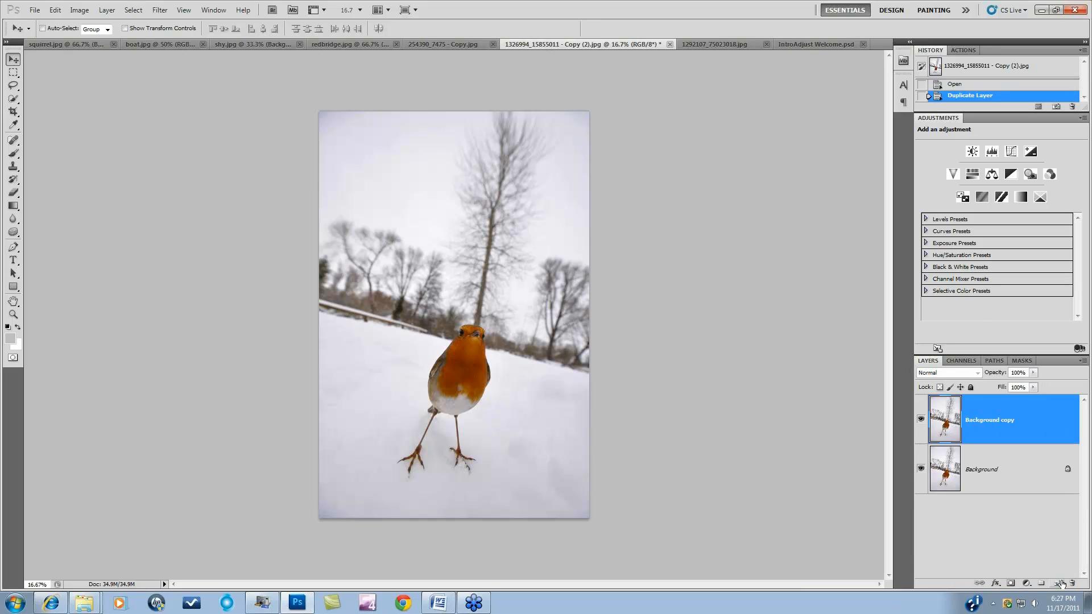
- Launch the Topaz Adjust 5 filter on the robin's duplicate layer and look over its Local Adjustments settings
left_click(160, 10)
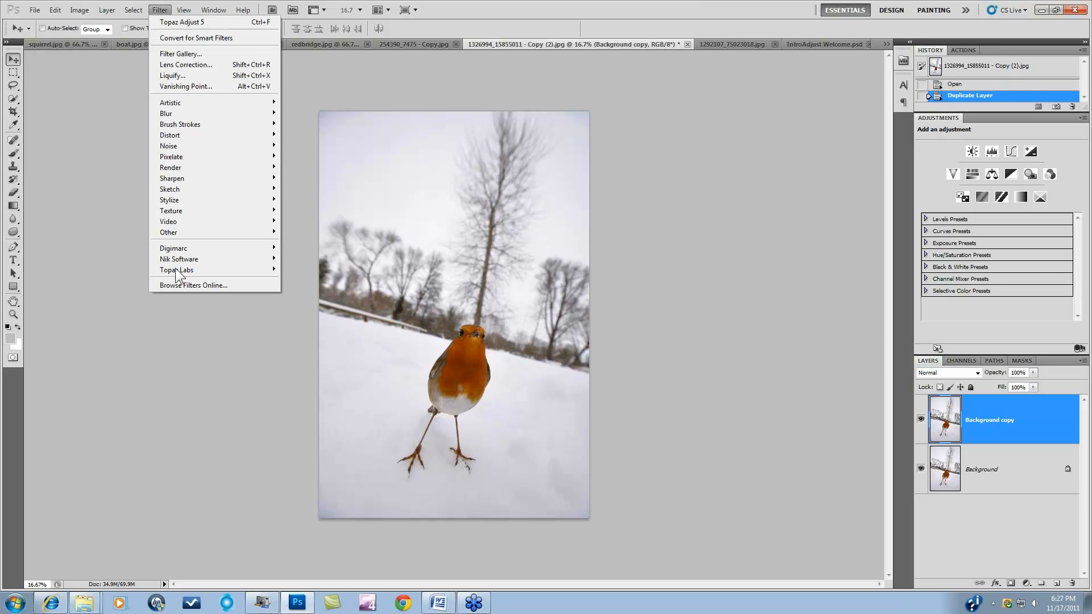
mouse_move(270, 276)
left_click(301, 280)
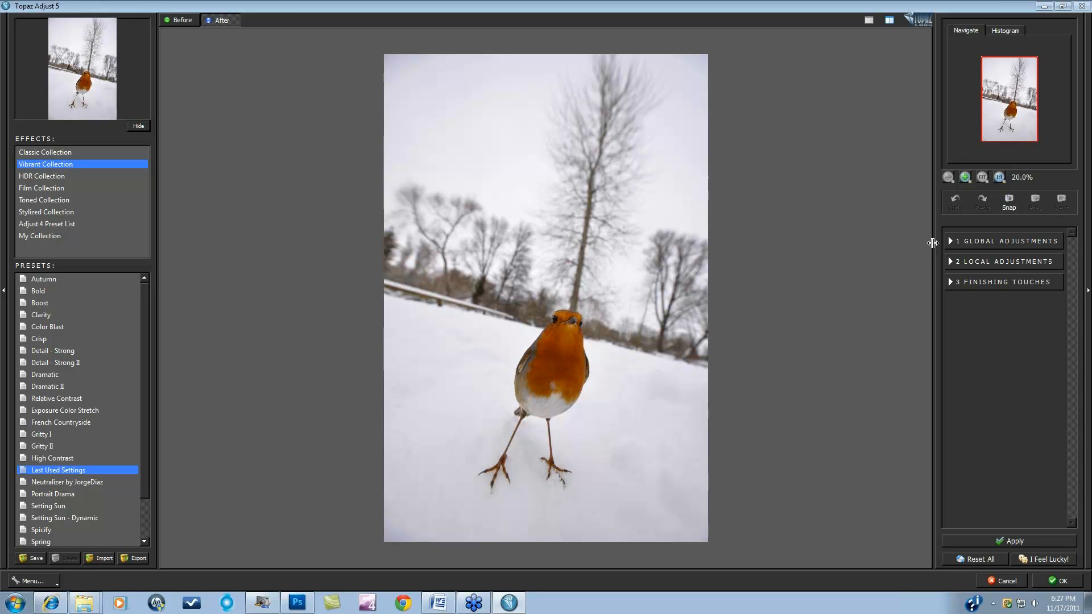
left_click(951, 261)
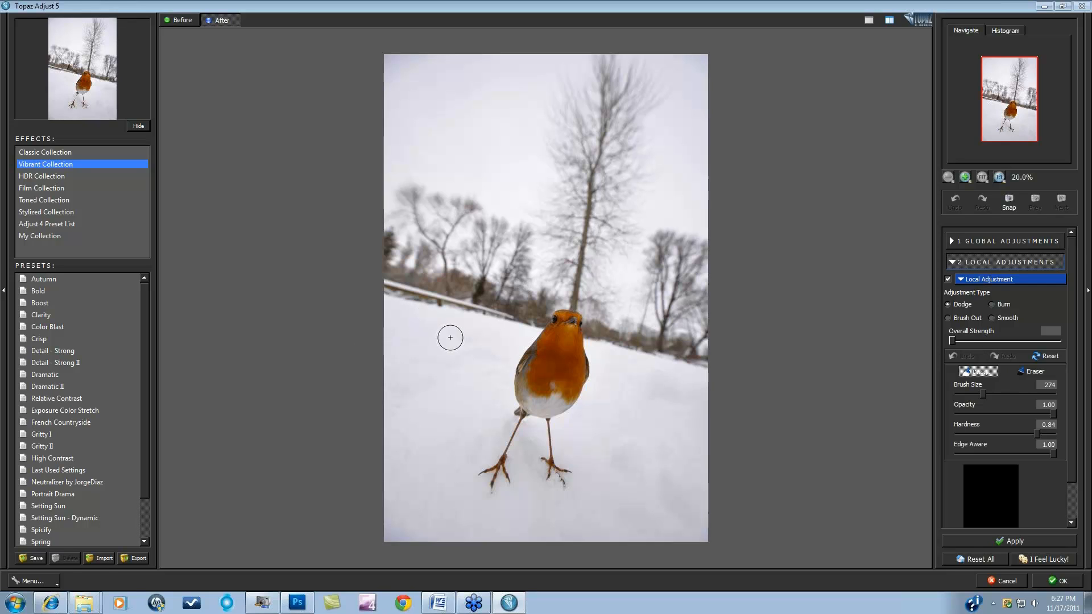
scroll(144, 319, "down", 1)
scroll(144, 326, "up", 1)
- Apply the Stylized Collection's Psychedelic preset to the robin photo and compare it with the original
left_click(43, 212)
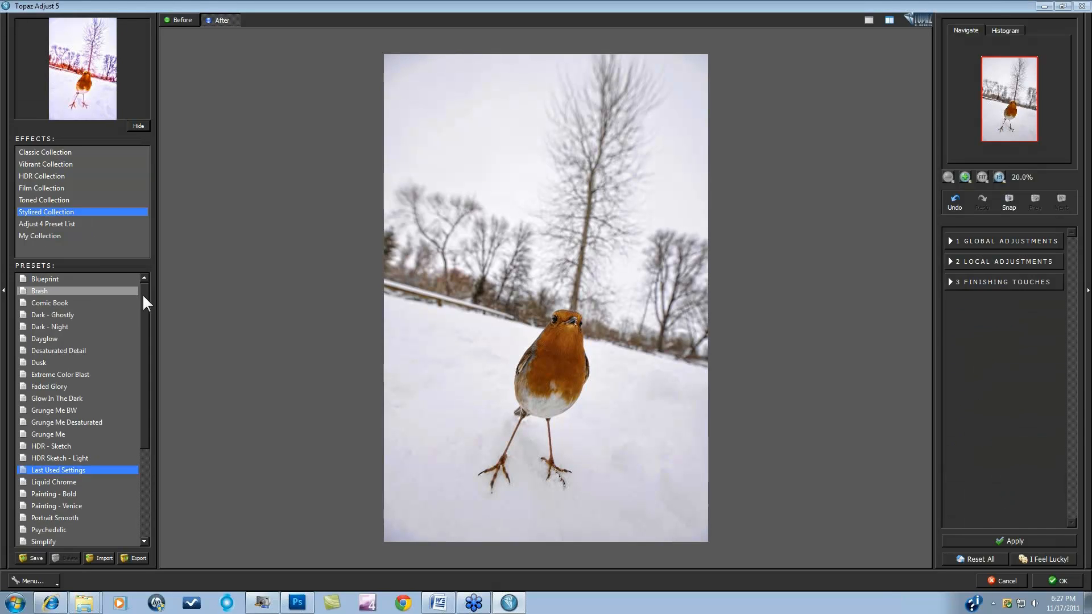
scroll(142, 310, "down", 3)
scroll(143, 310, "down", 2)
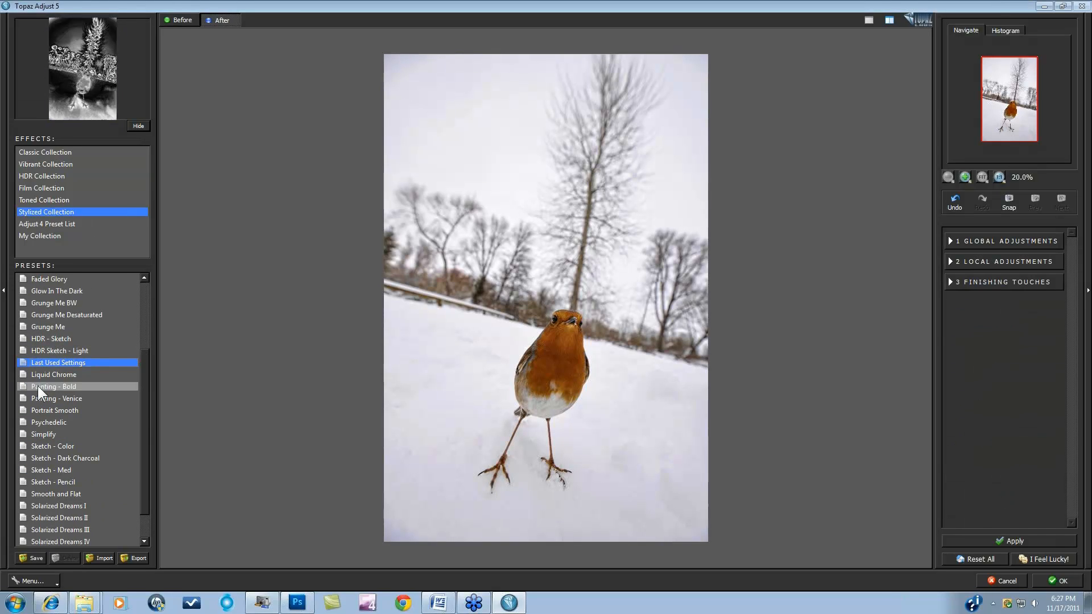
left_click(41, 421)
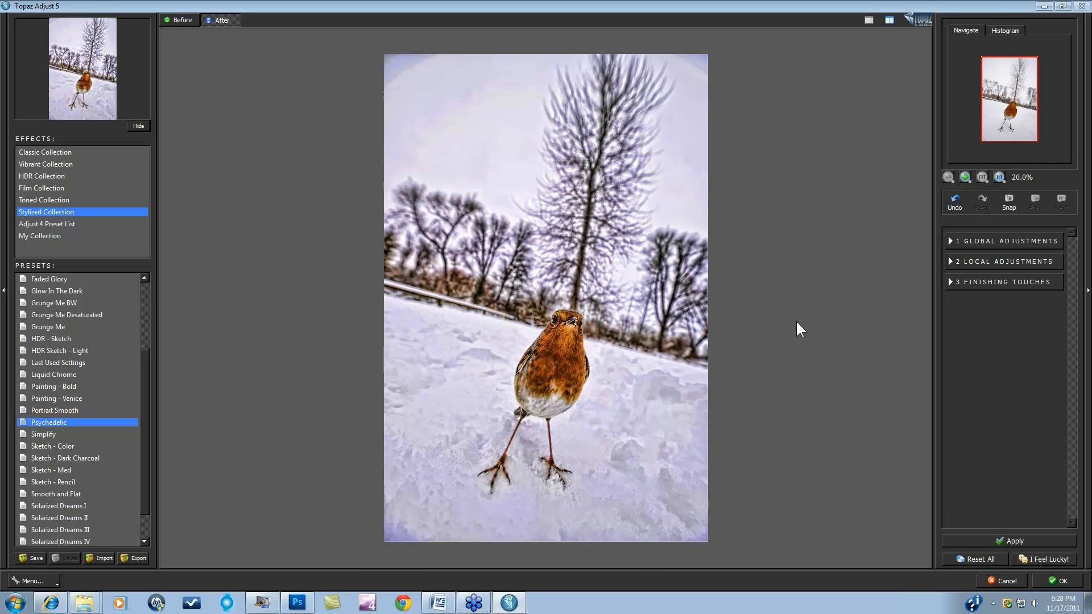
key("space")
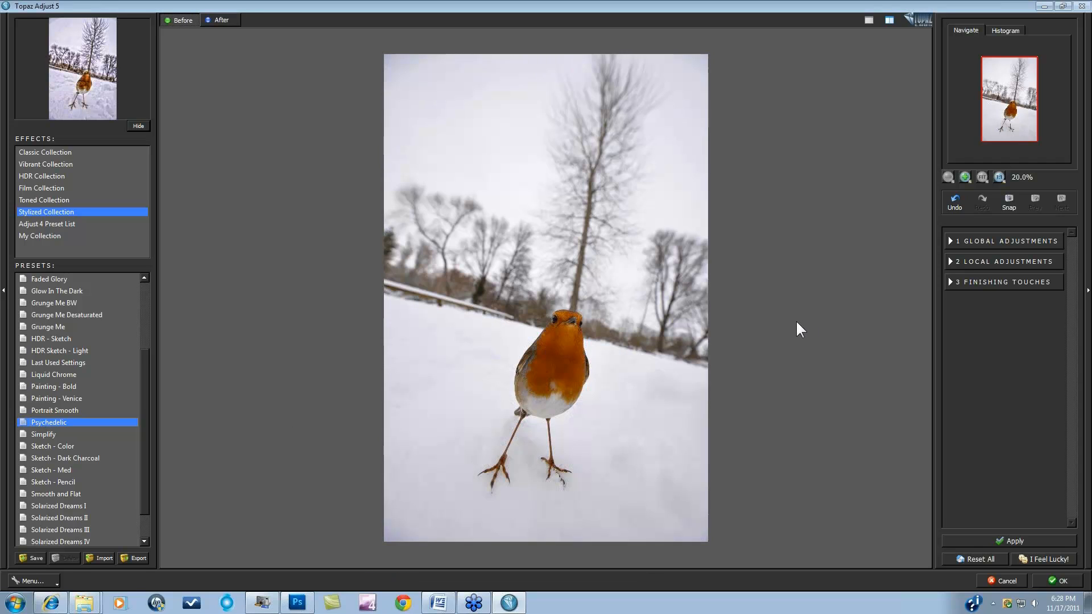
key("space")
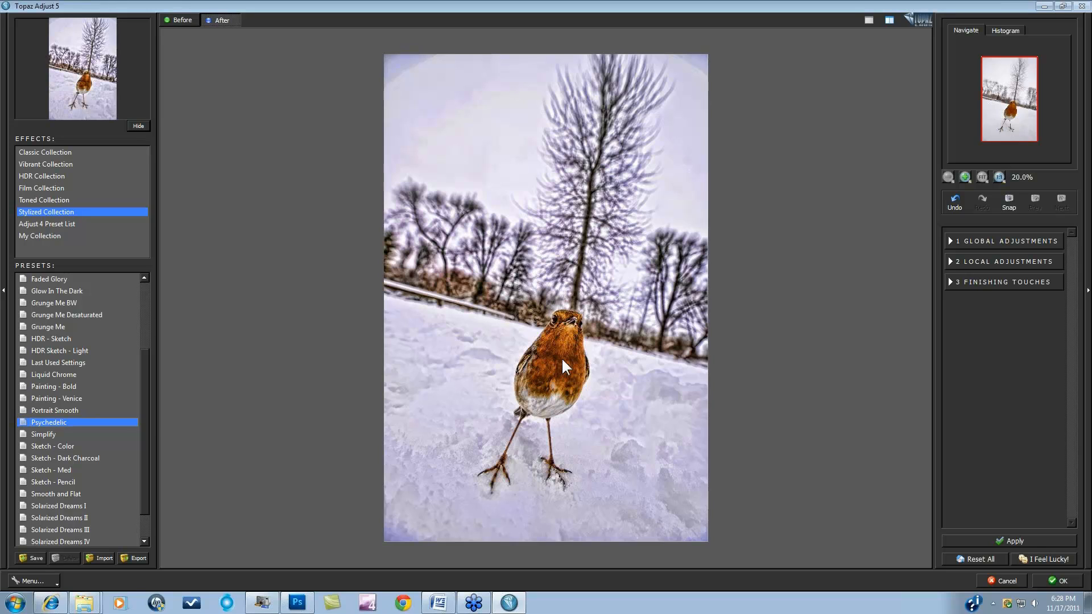
- Configure the Brush Out local adjustment with Brush Size 895, Opacity 1.00, Hardness 0.65 and Edge Aware 0.00
left_click(953, 262)
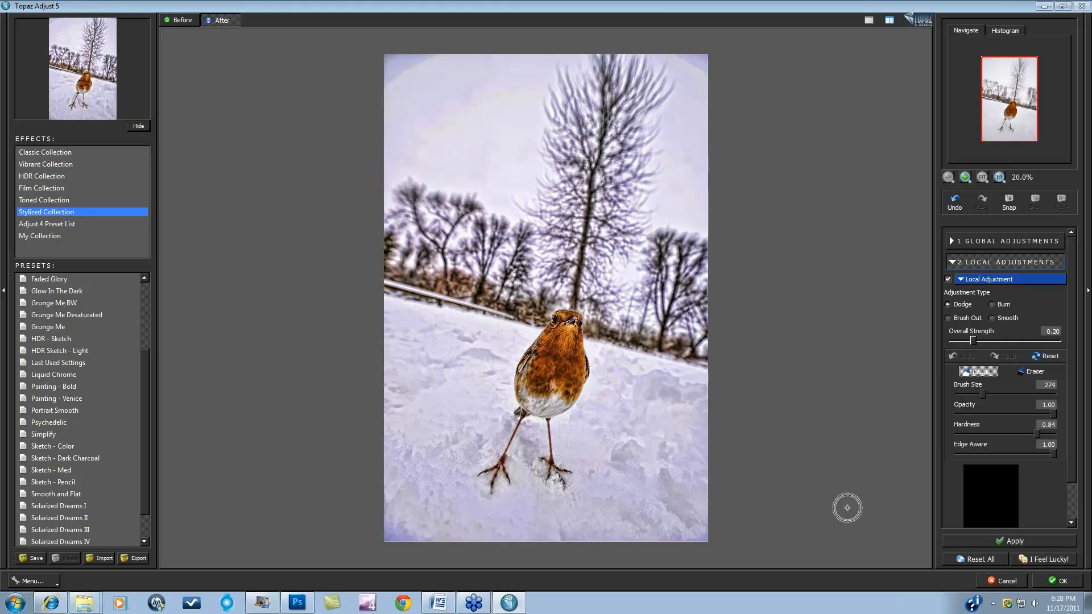
left_click(948, 318)
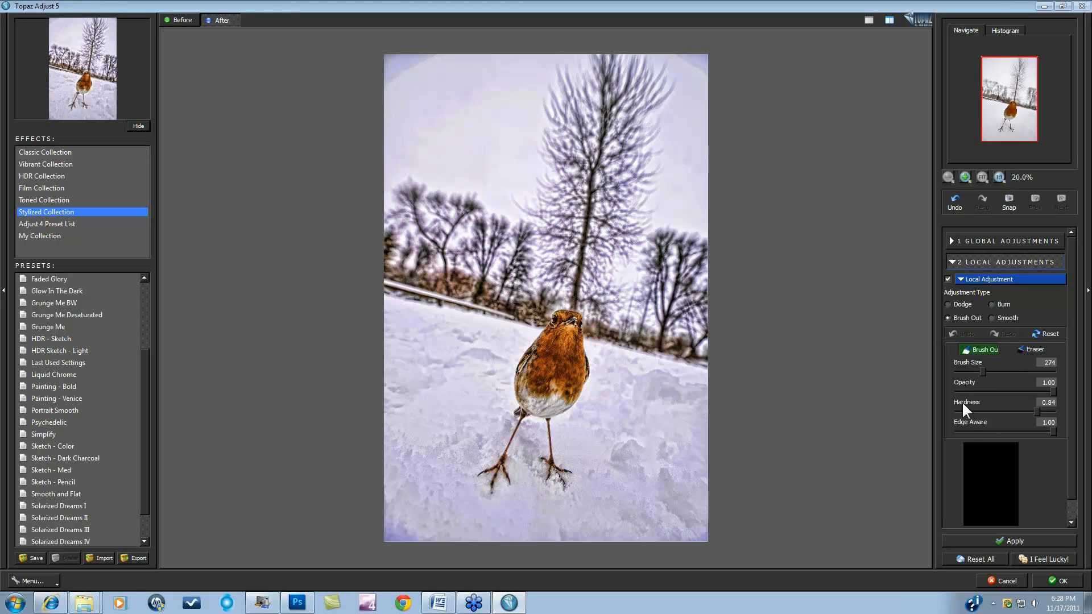
left_click_drag(983, 373, 1044, 371)
left_click_drag(1002, 390, 980, 390)
mouse_move(1036, 409)
left_mouse_down()
mouse_move(990, 405)
mouse_move(1054, 400)
mouse_move(1019, 404)
left_mouse_up()
left_click_drag(958, 433, 952, 431)
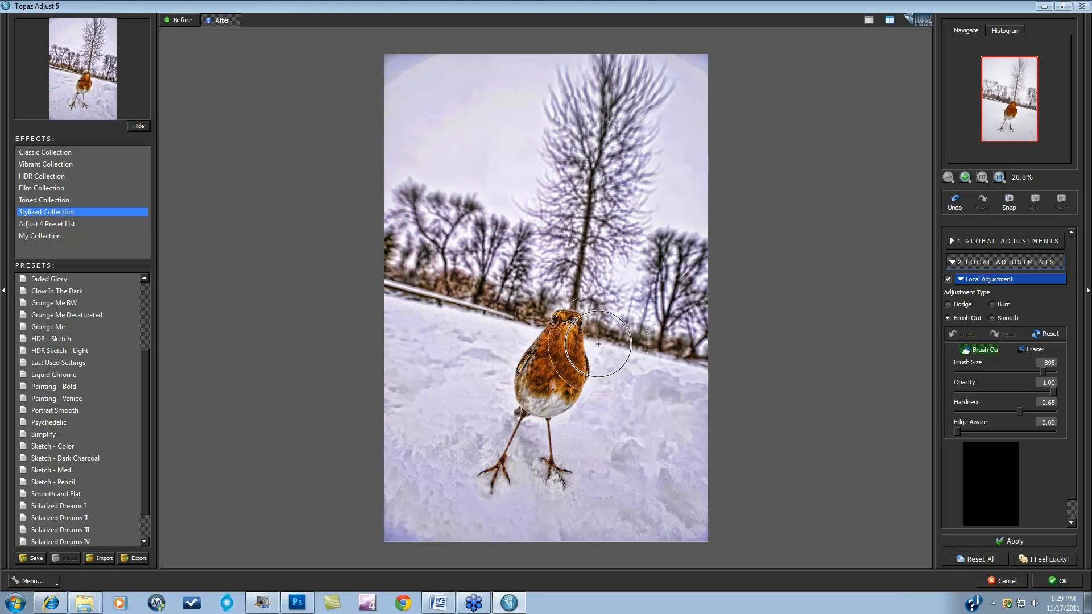
- Try brushing out the effect in a vertical stroke over the robin's side and the adjacent snow, and undo the stroke
left_click_drag(601, 342, 587, 449)
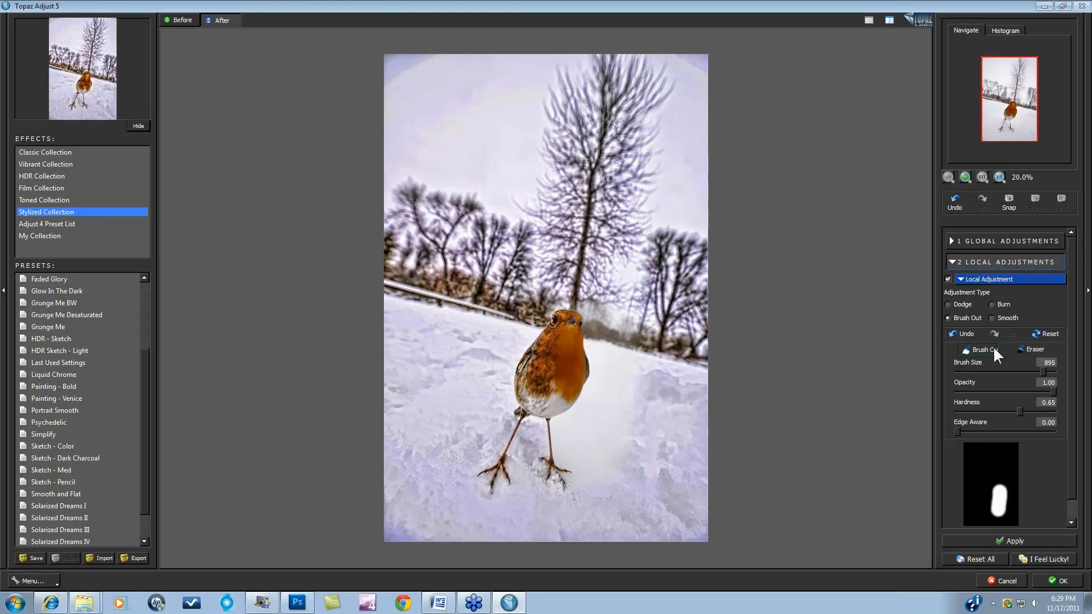
left_click(962, 334)
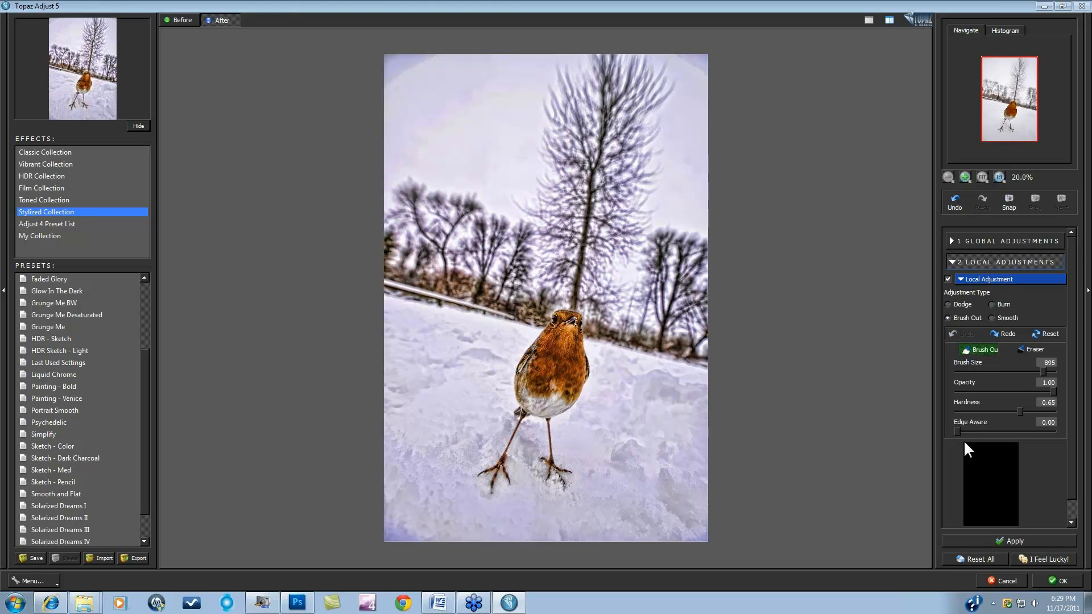
- Raise Edge Aware and brush out the effect from the snow and background around the robin
left_click_drag(957, 431, 977, 431)
mouse_move(598, 349)
left_mouse_down()
mouse_move(609, 378)
mouse_move(565, 425)
mouse_move(595, 484)
mouse_move(535, 489)
mouse_move(508, 464)
mouse_move(526, 449)
mouse_move(528, 425)
mouse_move(519, 488)
mouse_move(492, 510)
mouse_move(438, 494)
mouse_move(463, 483)
mouse_move(463, 451)
mouse_move(491, 428)
mouse_move(506, 349)
mouse_move(498, 360)
mouse_move(545, 301)
mouse_move(574, 291)
mouse_move(550, 292)
mouse_move(595, 296)
mouse_move(586, 336)
mouse_move(605, 347)
left_mouse_up()
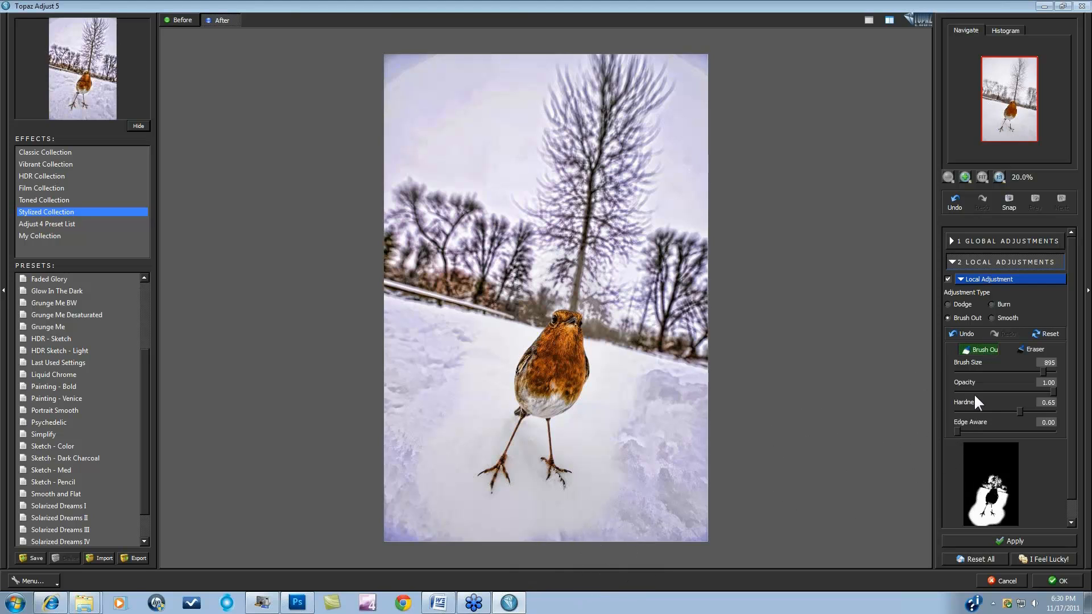
- Set Brush Size to 1000 and Hardness to 1.00, and brush out the effect across the remaining snow, trees and sky around the robin
left_click_drag(1044, 371, 1057, 371)
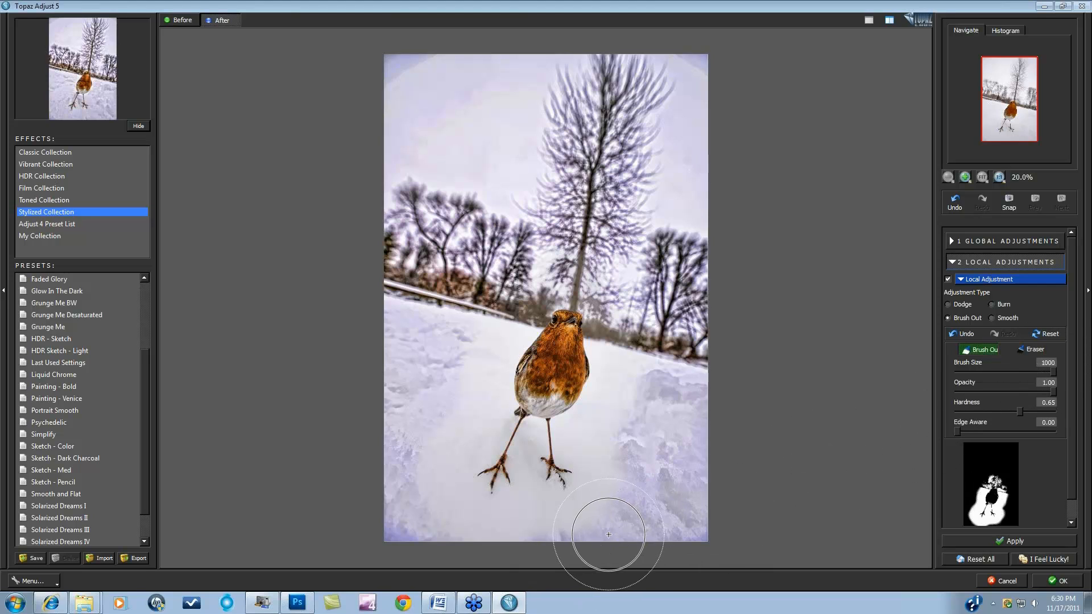
left_click_drag(1019, 409, 1055, 411)
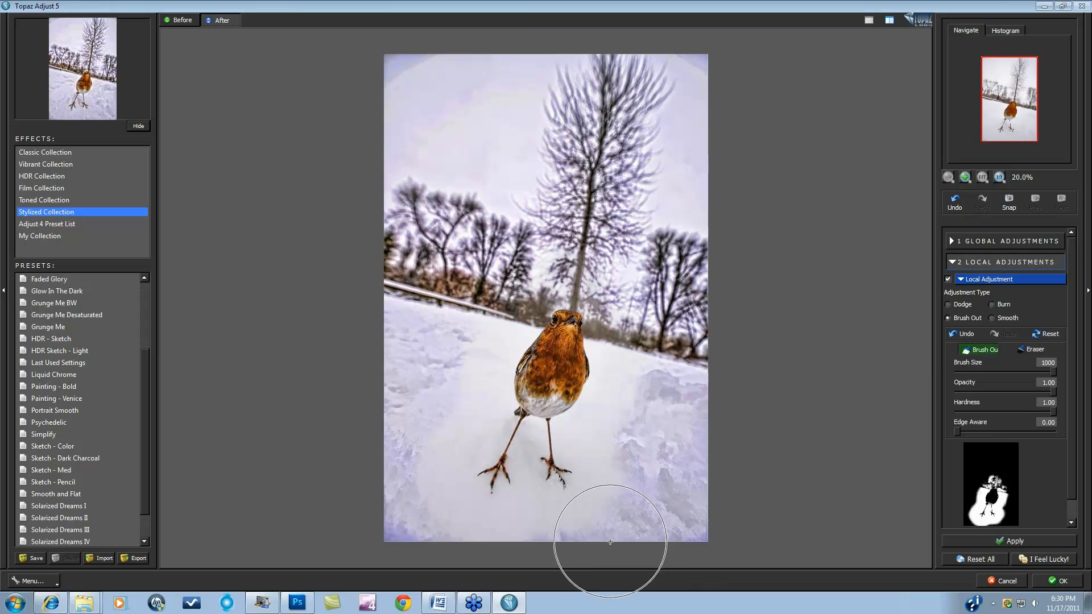
mouse_move(612, 550)
left_mouse_down()
mouse_move(634, 543)
mouse_move(683, 451)
left_mouse_up()
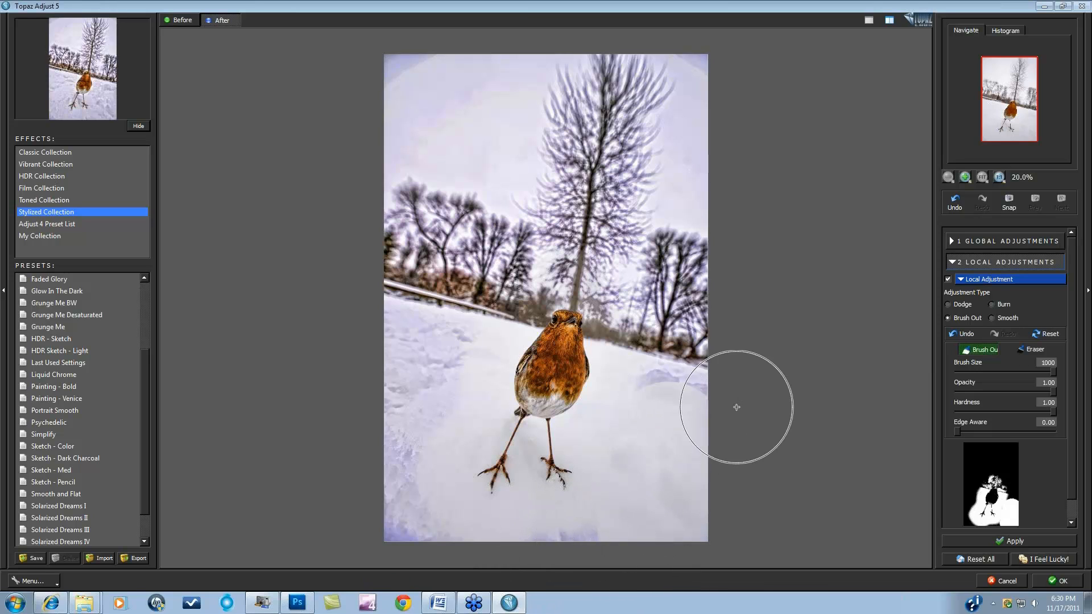
mouse_move(673, 425)
left_mouse_down()
mouse_move(686, 284)
mouse_move(653, 298)
mouse_move(566, 224)
mouse_move(657, 125)
mouse_move(593, 102)
mouse_move(711, 128)
mouse_move(683, 131)
mouse_move(708, 105)
mouse_move(713, 187)
mouse_move(694, 177)
mouse_move(697, 163)
mouse_move(664, 111)
mouse_move(503, 70)
mouse_move(420, 64)
mouse_move(534, 82)
mouse_move(497, 110)
mouse_move(357, 156)
mouse_move(424, 162)
mouse_move(428, 223)
mouse_move(406, 297)
mouse_move(463, 286)
mouse_move(542, 214)
mouse_move(499, 272)
mouse_move(516, 247)
mouse_move(433, 304)
mouse_move(400, 384)
mouse_move(394, 436)
mouse_move(422, 389)
mouse_move(395, 500)
left_mouse_up()
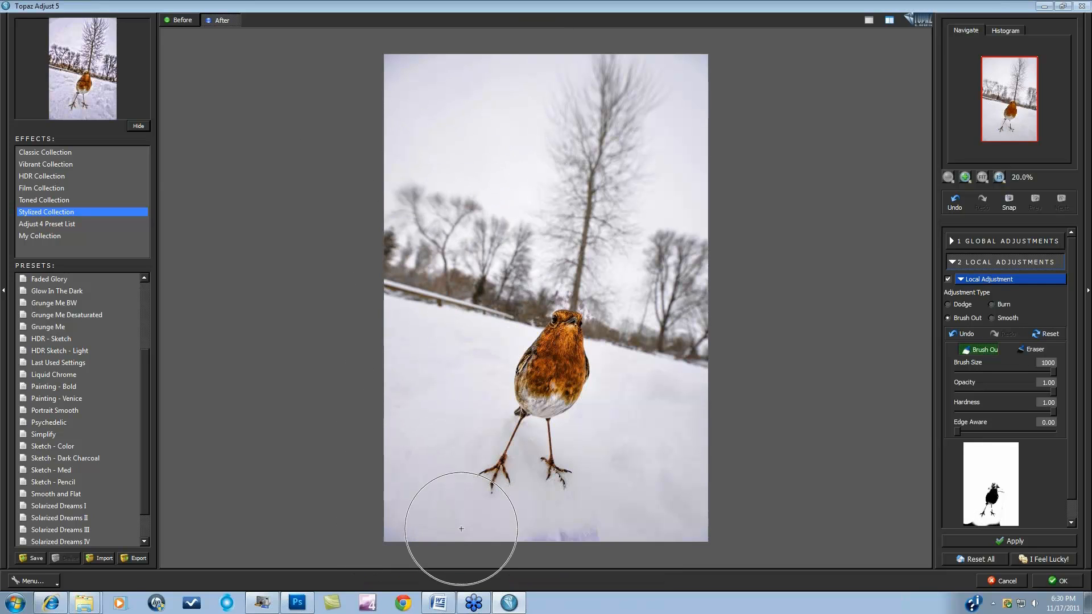
- Brush out the leftover effect along the snow's lower edge and above the robin's head, reducing Brush Size to 449
left_click_drag(446, 527, 453, 531)
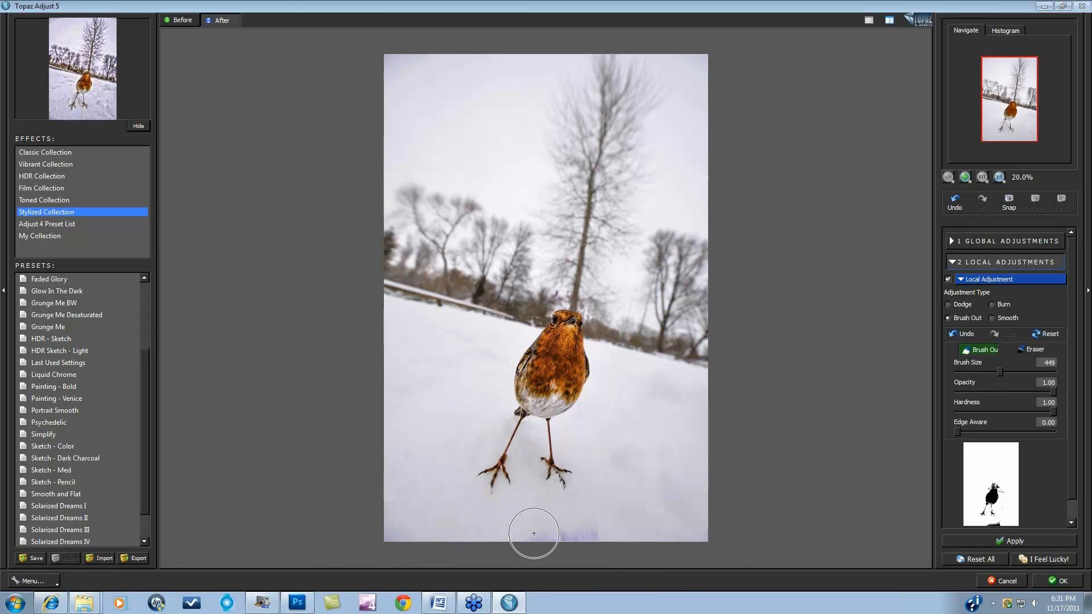
left_click_drag(534, 535, 577, 527)
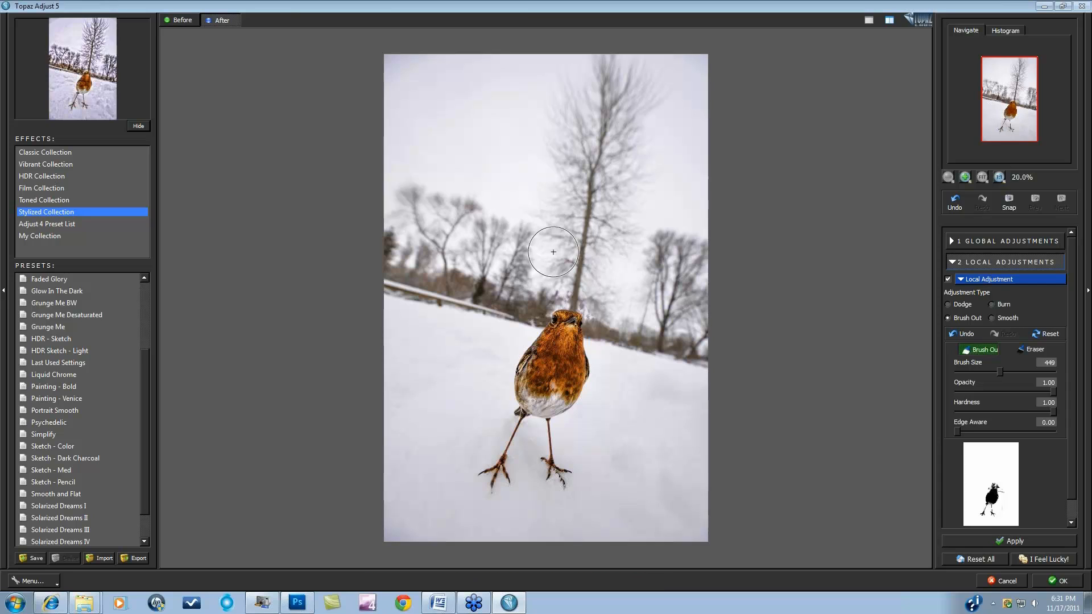
left_click(571, 284)
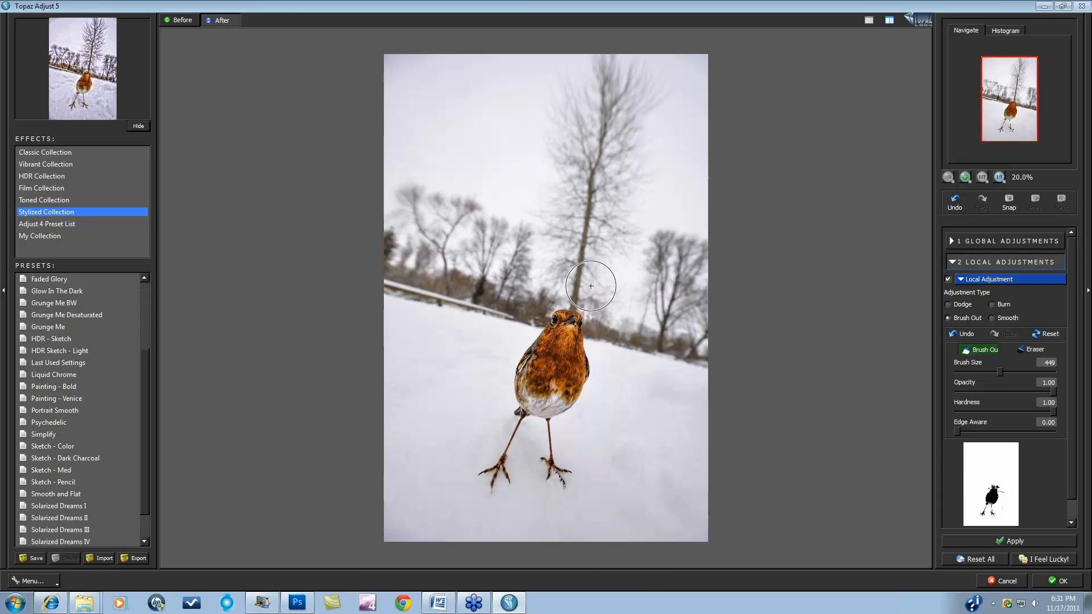
left_click(590, 285)
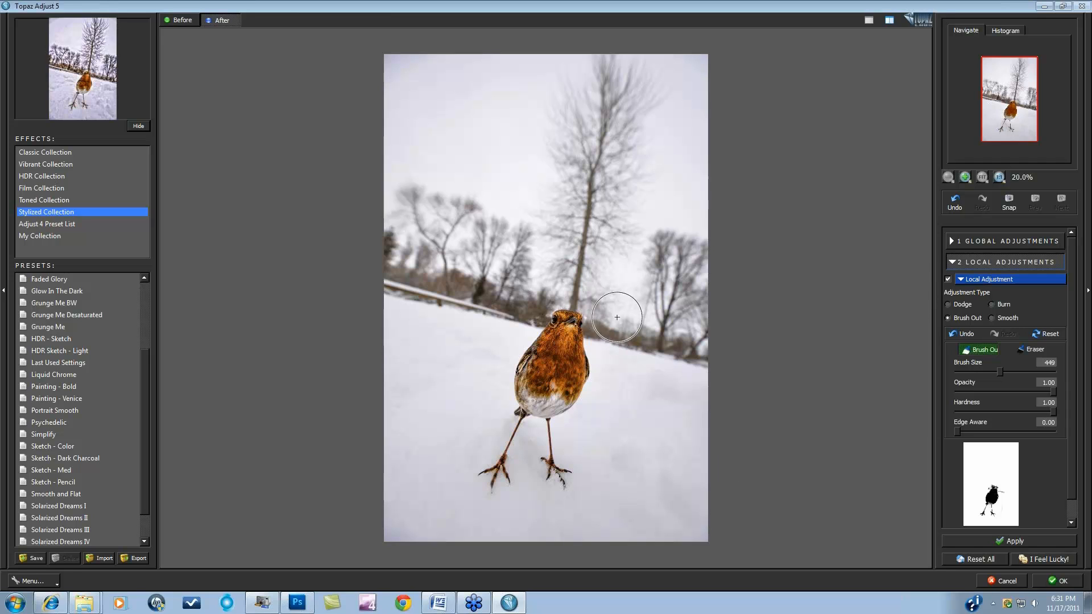
- Compare the brushed-out robin photo with the local adjustment switched off and with the original image
left_click(947, 279)
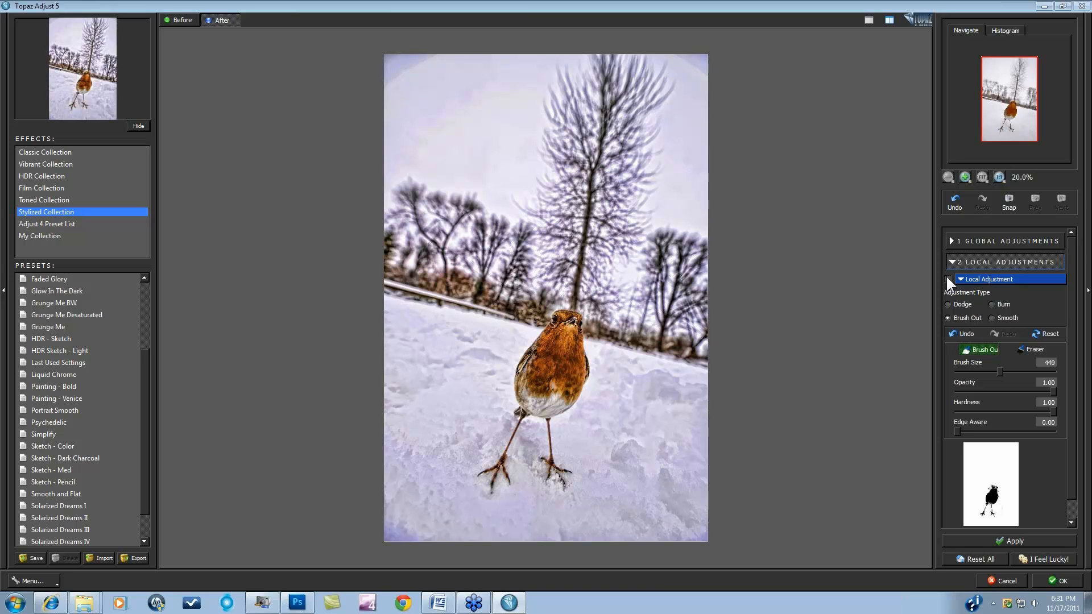
left_click(948, 279)
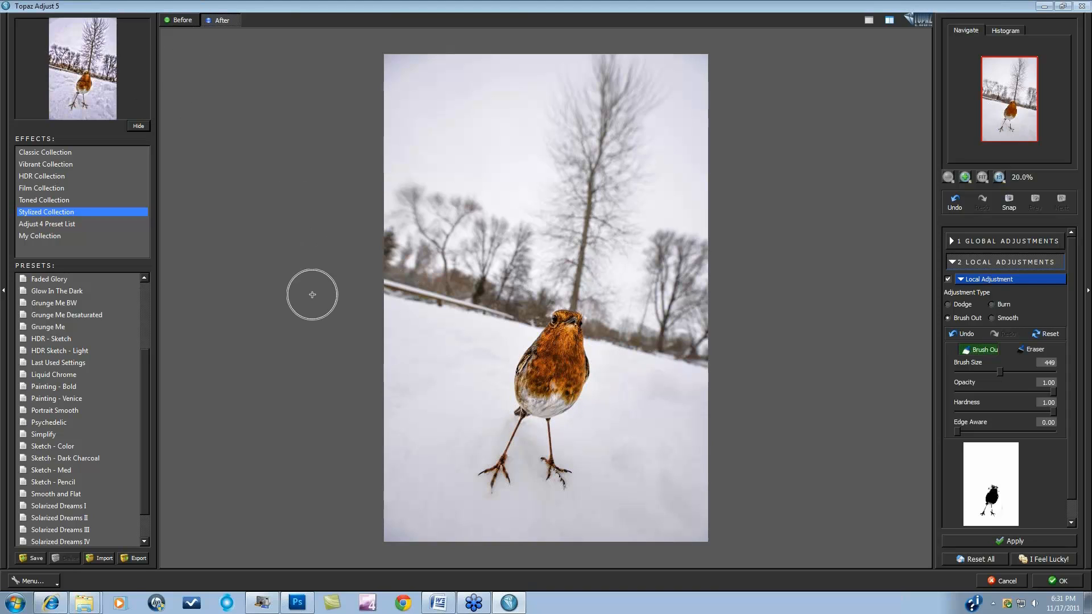
left_click(180, 19)
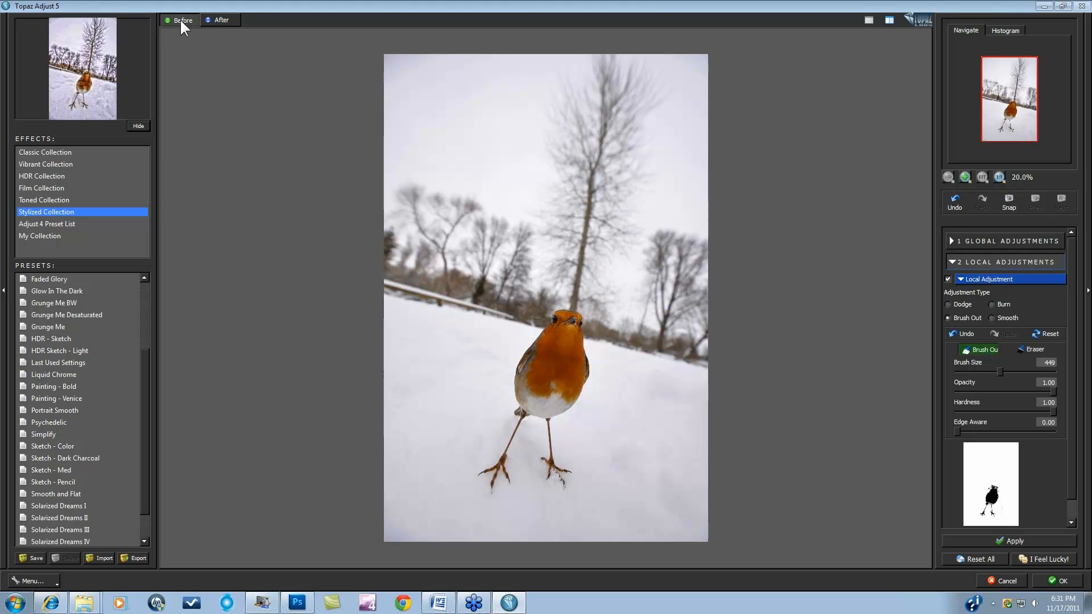
left_click(221, 21)
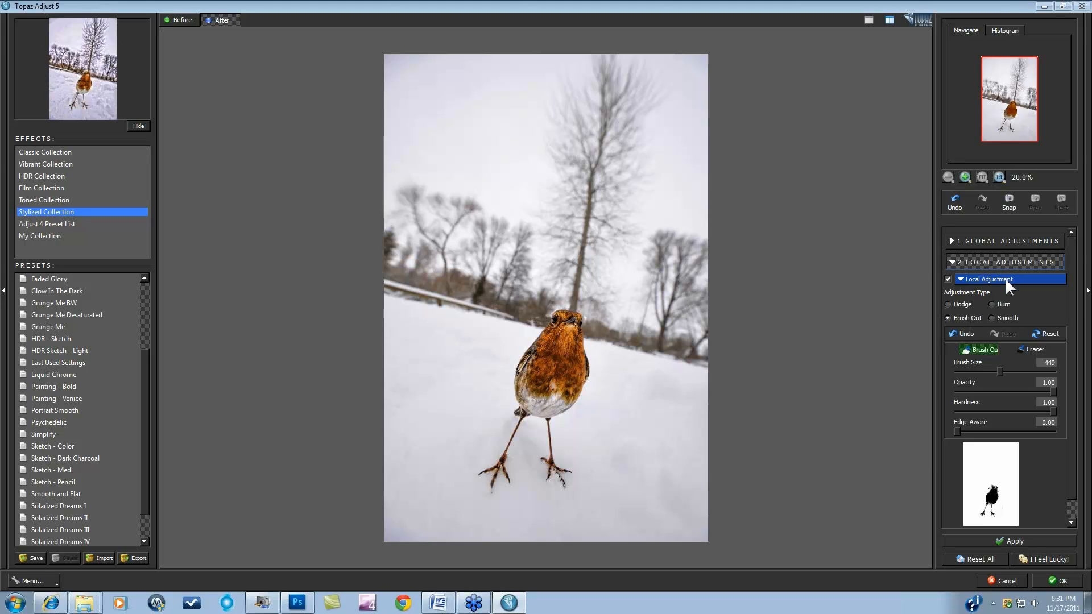
- Enable the Transparency finishing touch with Overall Transparency 0.00 and inspect the robin at 100% and 50% zoom
scroll(1073, 288, "down", 1)
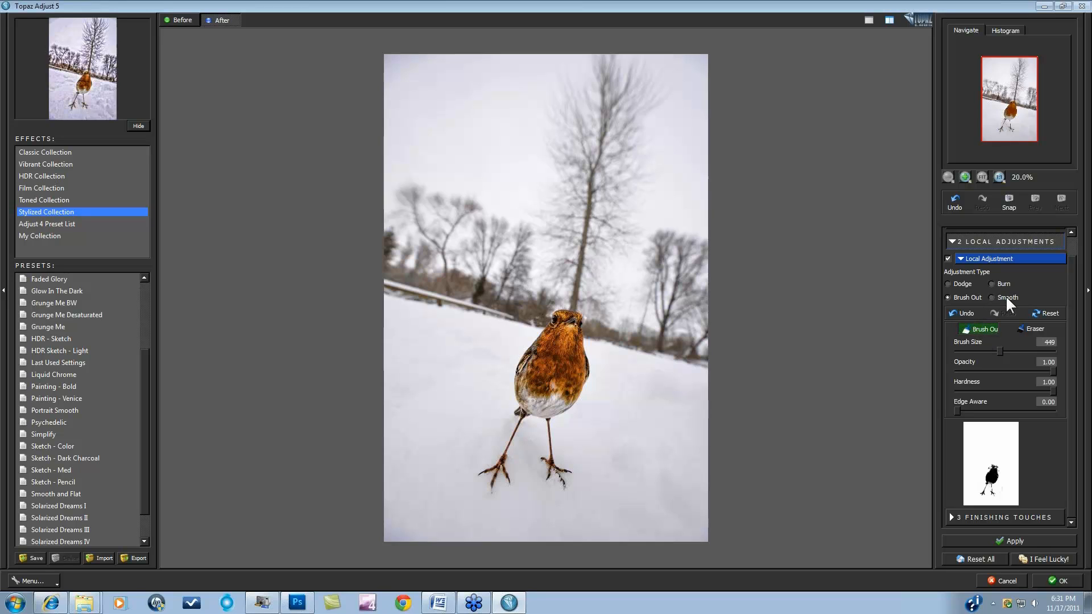
left_click(953, 515)
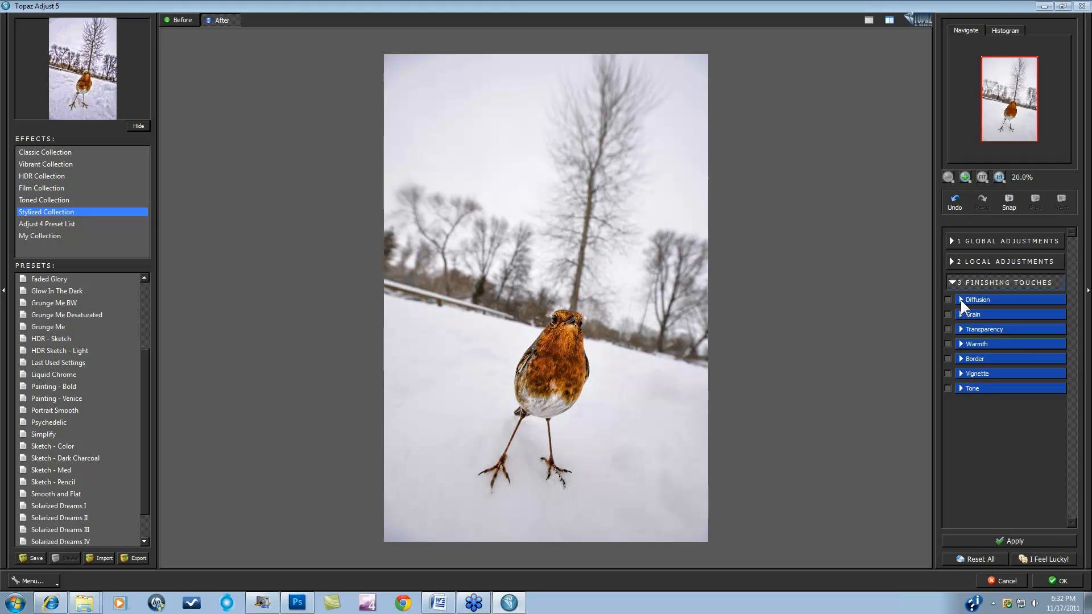
left_click(960, 330)
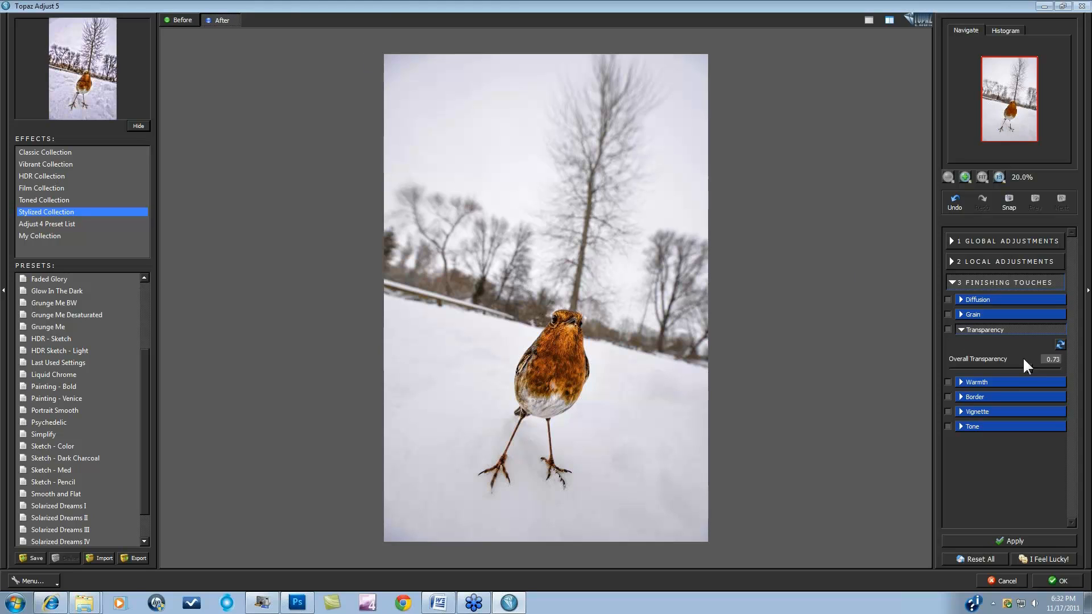
left_click_drag(1030, 368, 929, 364)
left_click(1000, 177)
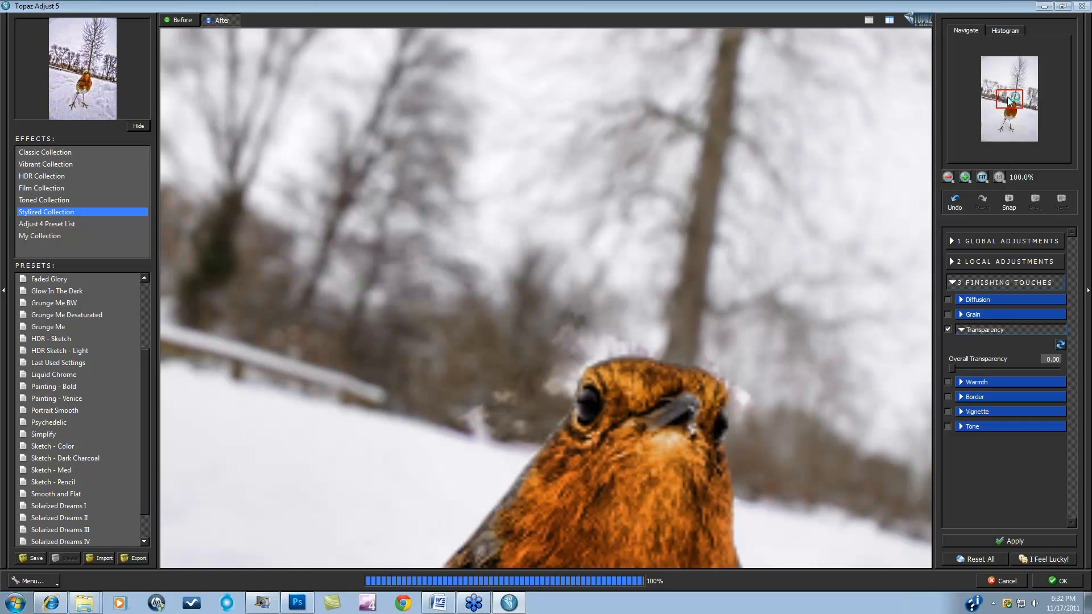
left_click_drag(1019, 114, 1001, 129)
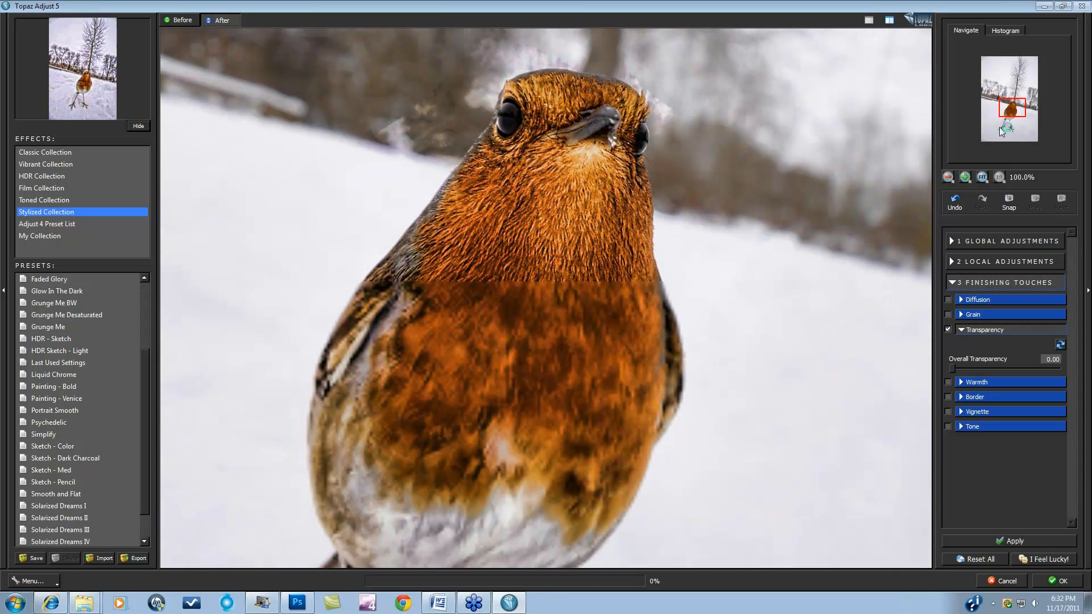
left_click(949, 177)
left_click_drag(1015, 109, 1016, 116)
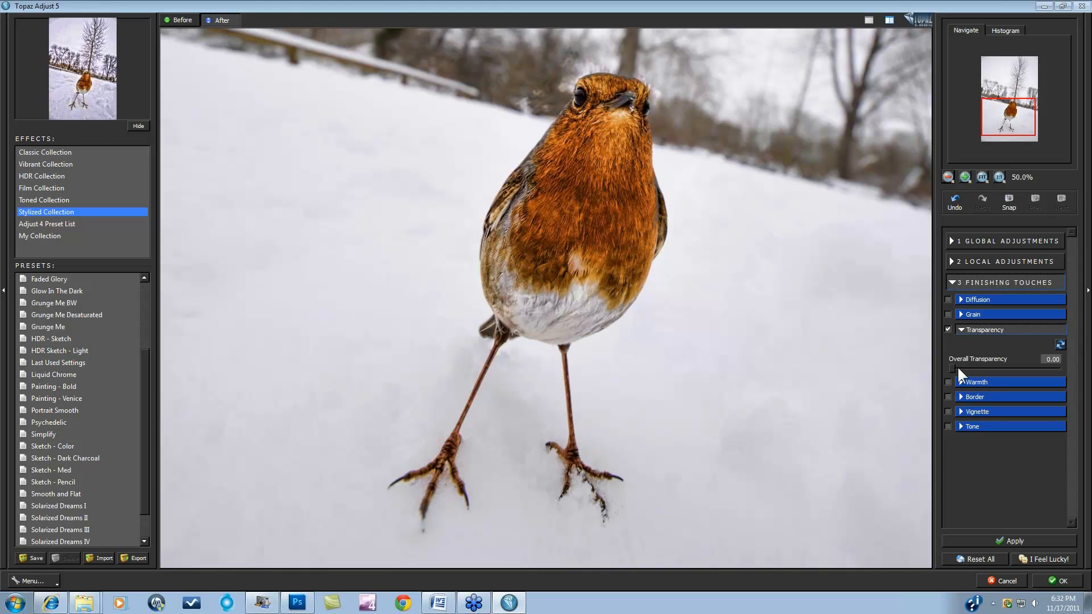
- Set Overall Transparency to 0.49 and compare the robin with the original and with Transparency switched off
left_click(1007, 370)
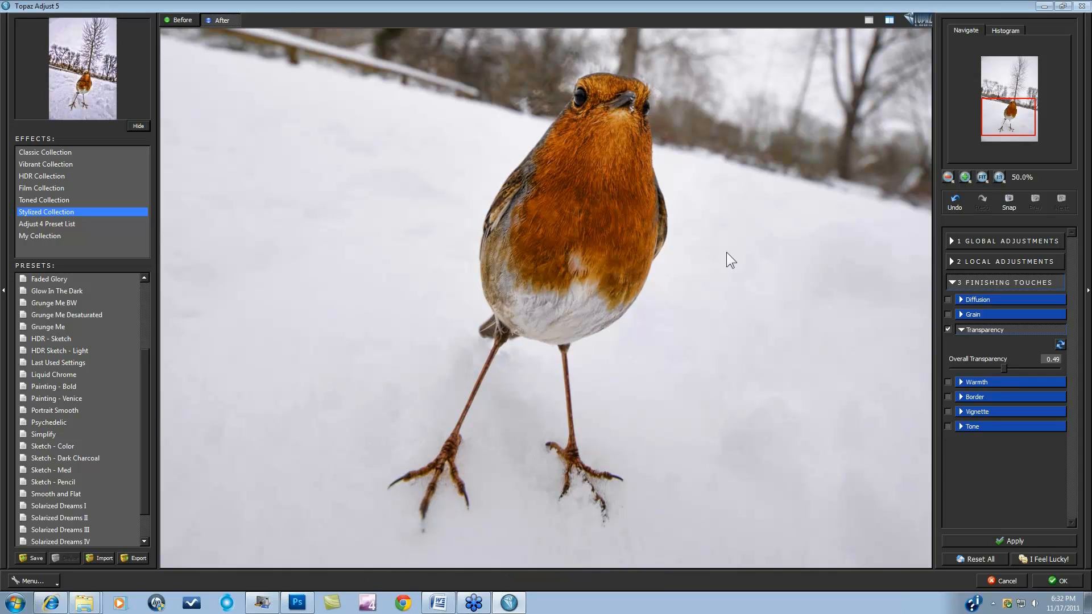
left_click(176, 20)
left_click(218, 19)
left_click(947, 329)
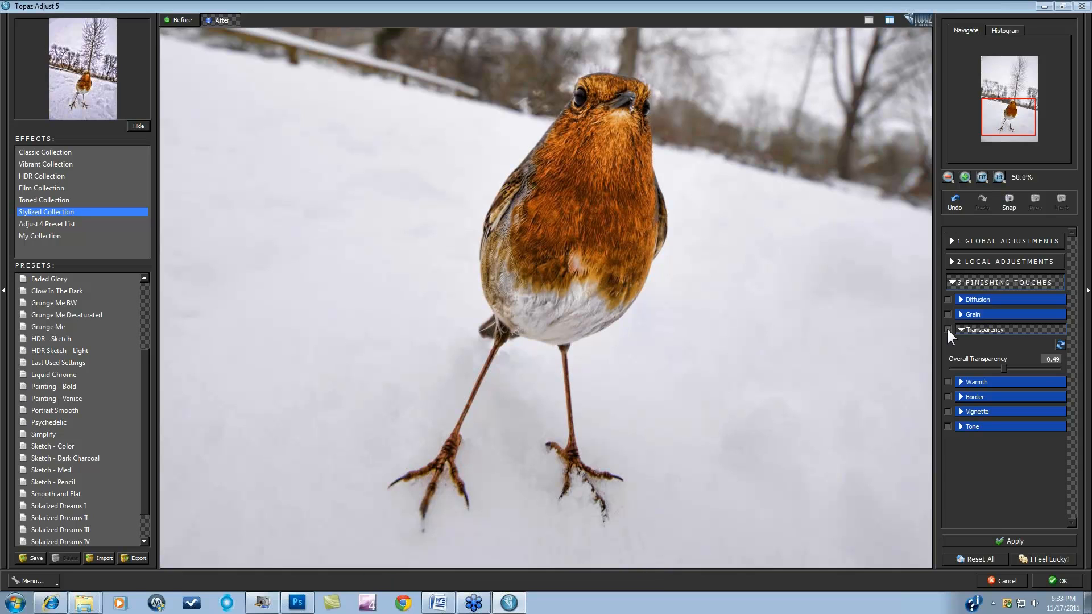
left_click(948, 329)
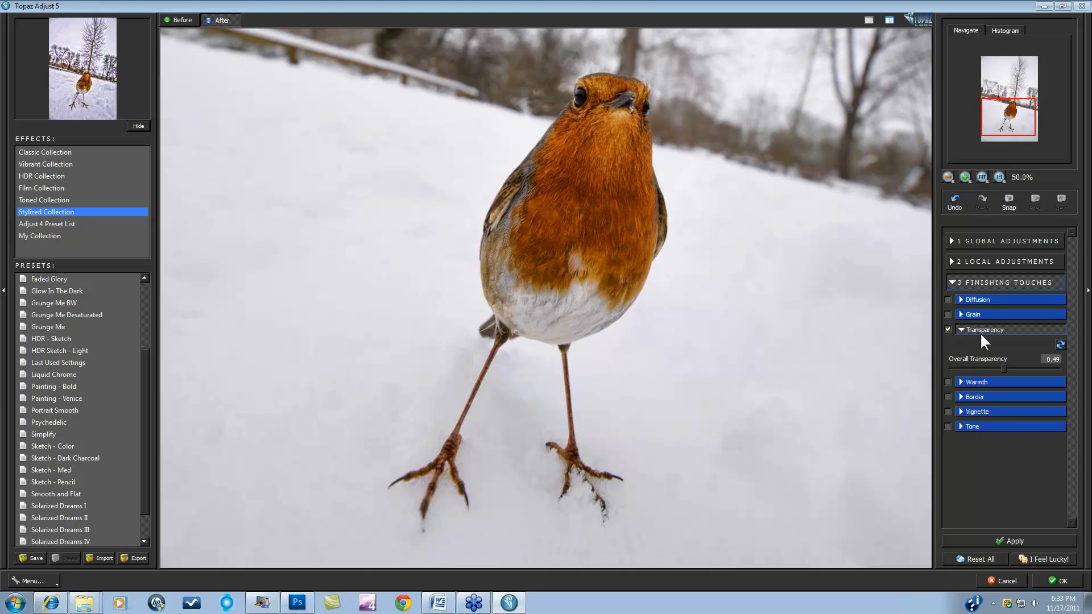
left_click(982, 178)
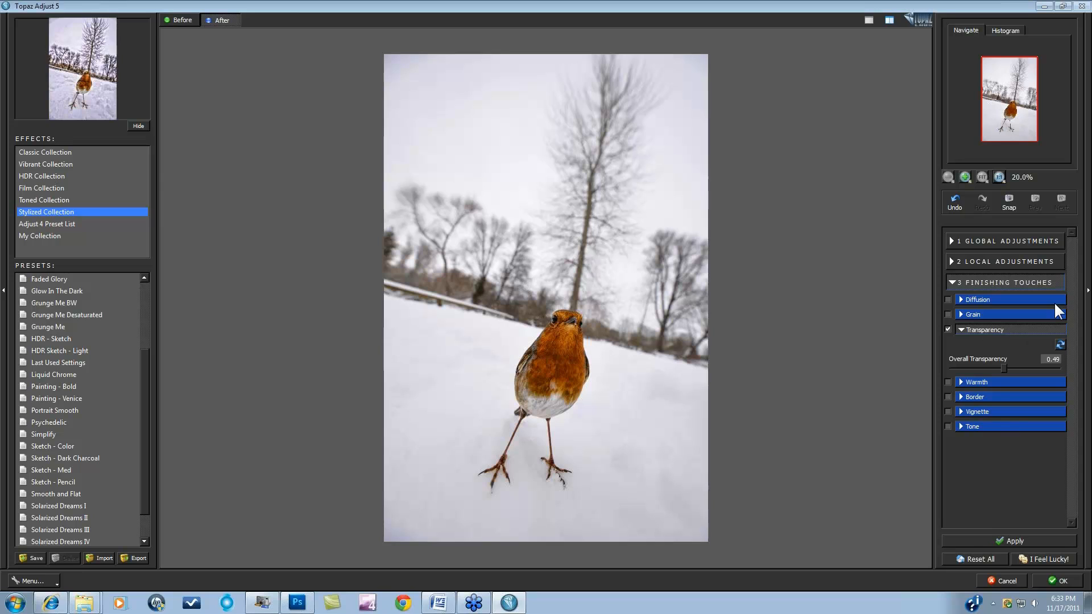
- Cancel the robin adjustments, switch to the squirrel.jpg document in Photoshop and open it in Topaz Adjust 5
left_click(1005, 581)
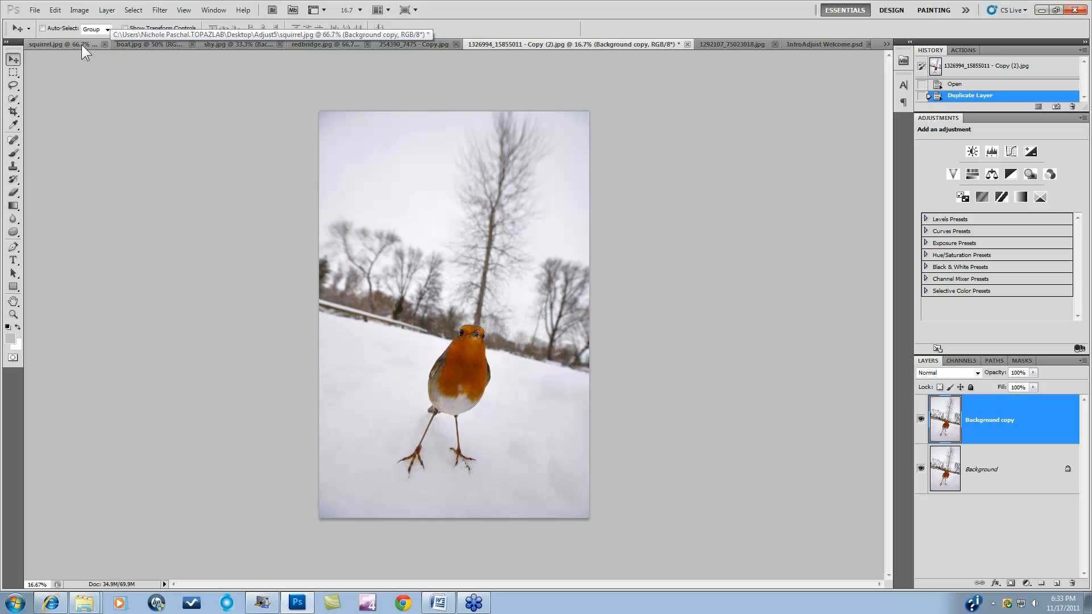
left_click(47, 44)
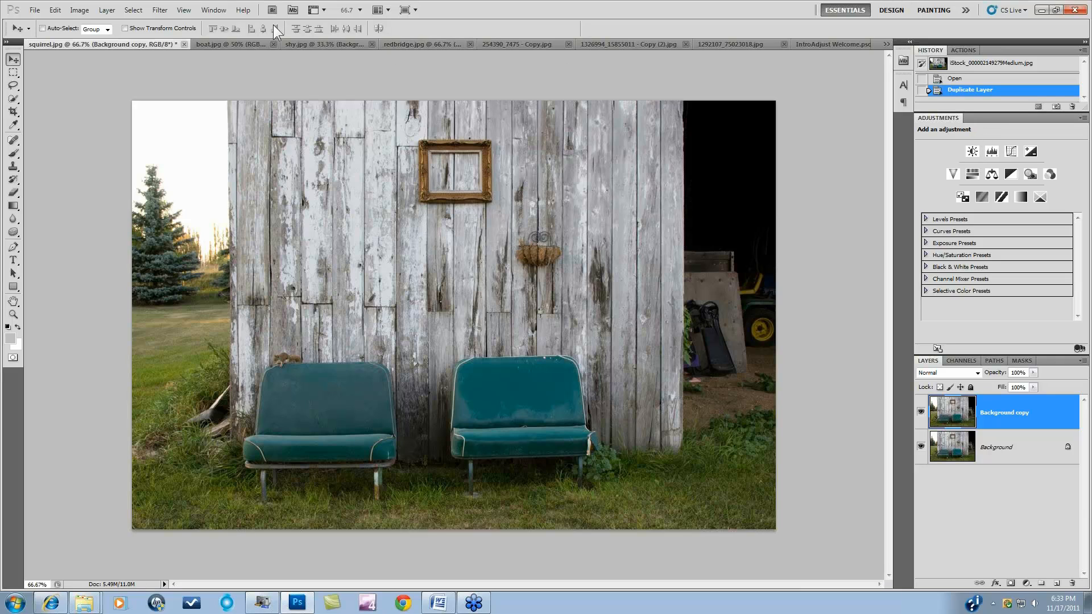
left_click(158, 9)
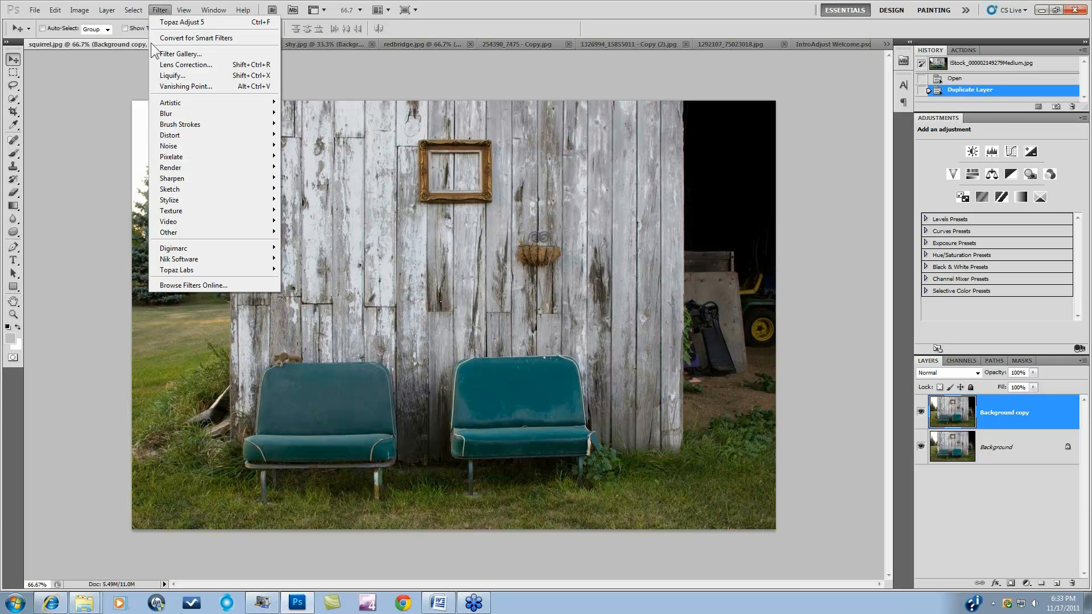
mouse_move(186, 269)
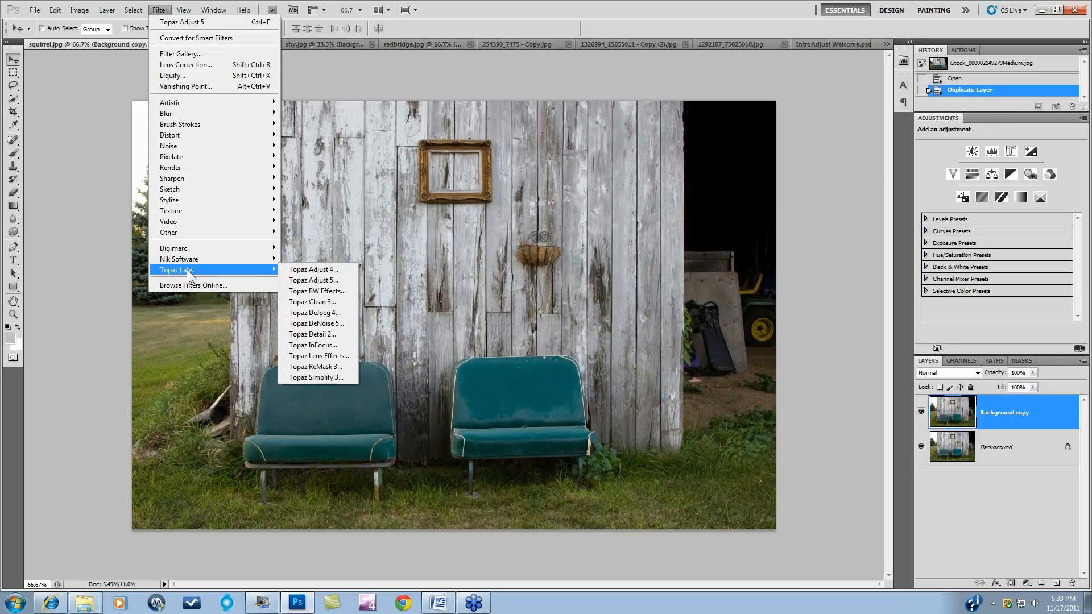
left_click(309, 279)
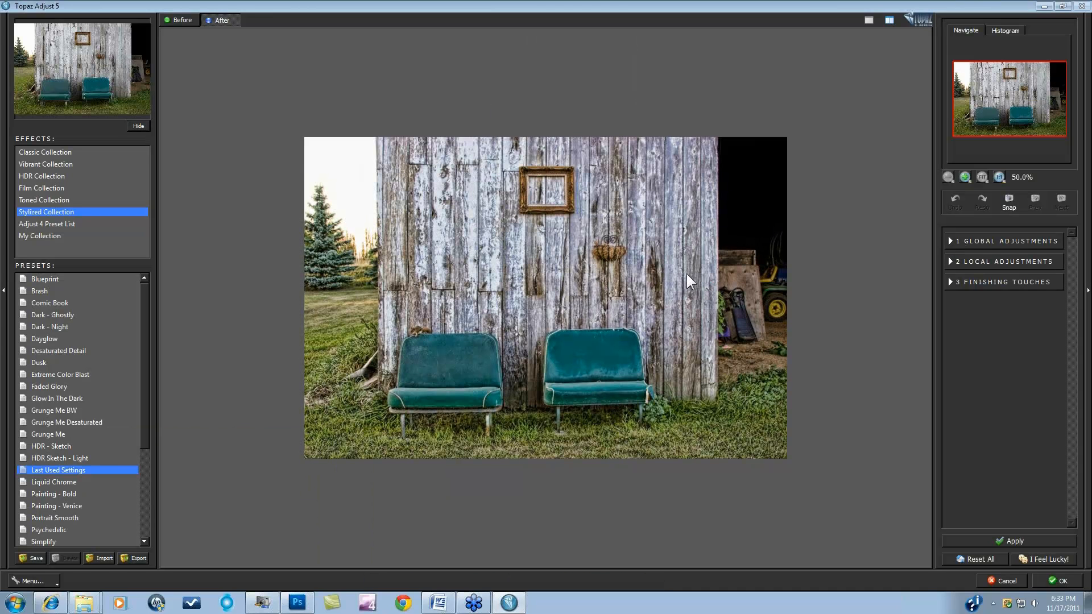
- Reset all adjustments on the barn photo and show the Grain settings of the finishing touches
left_click(1002, 553)
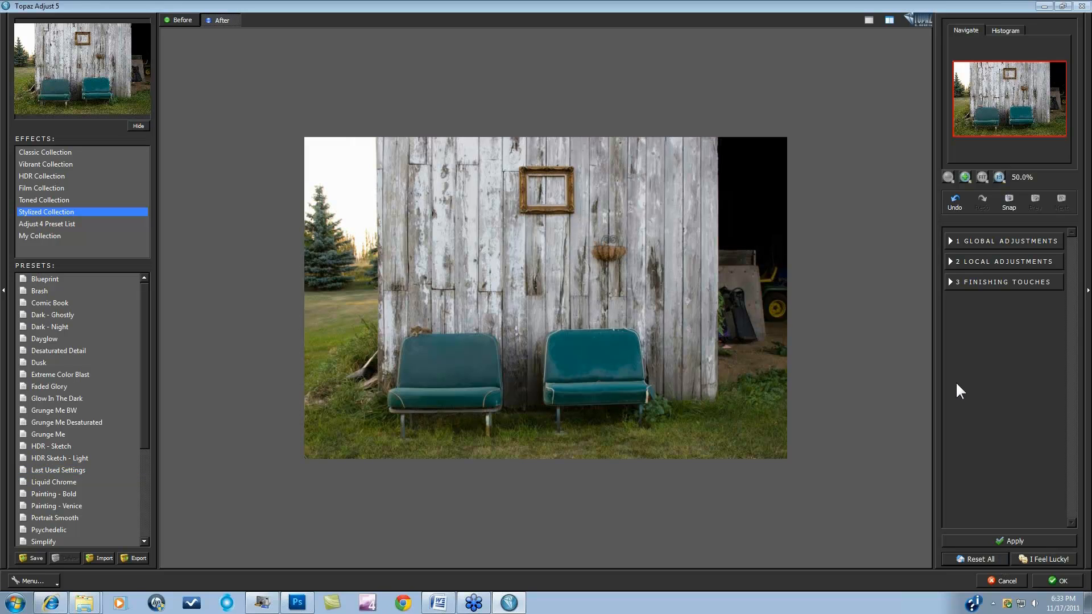
left_click(951, 284)
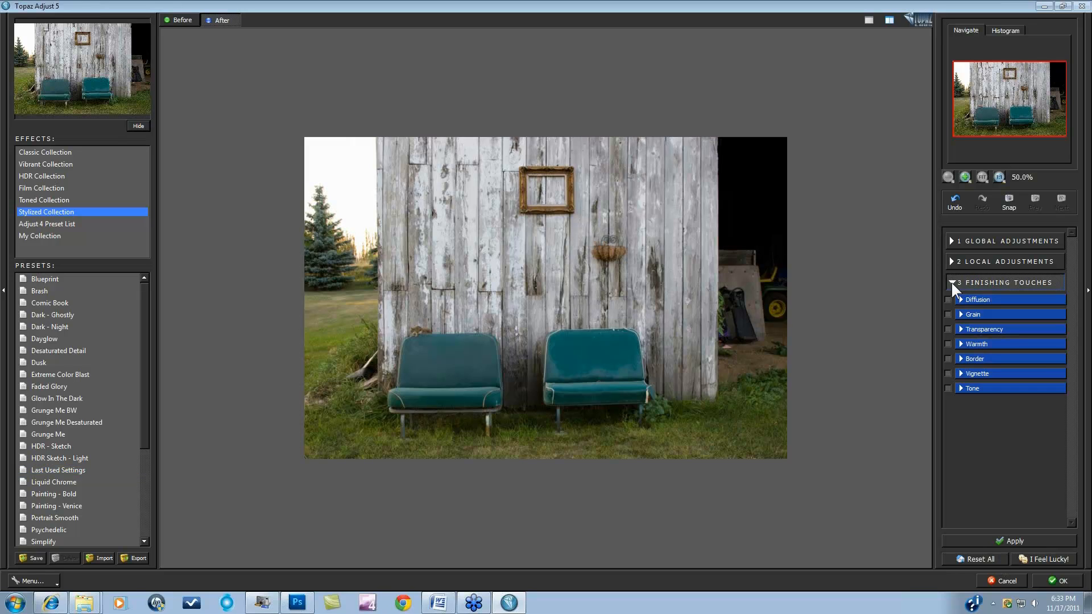
left_click(961, 314)
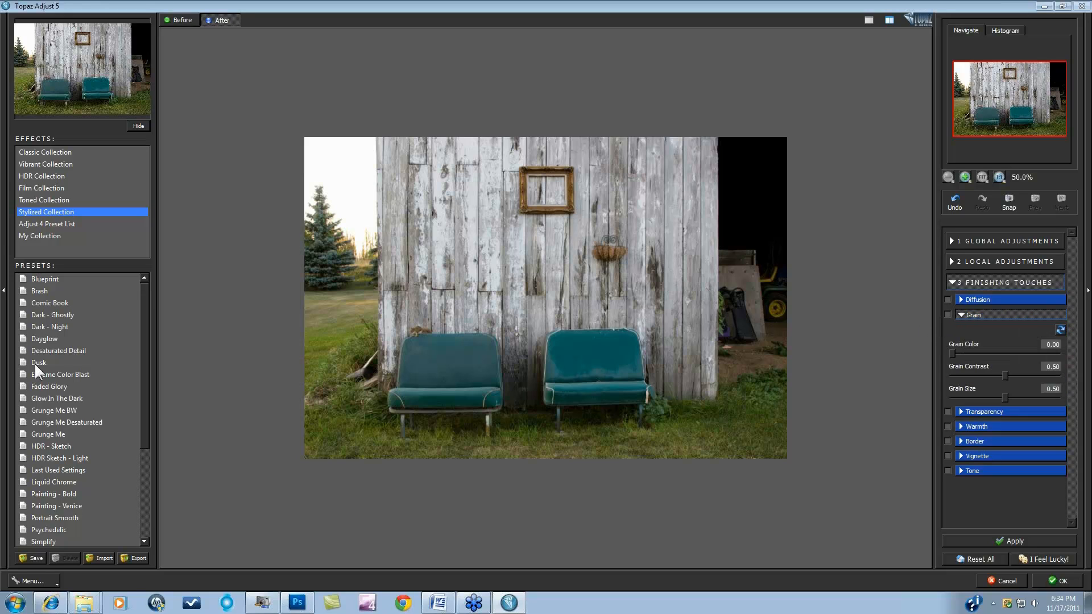
- Apply the Film Collection's Vintage Grunge II preset to the barn photo and inspect the grain on the chairs at 100% zoom
left_click(32, 188)
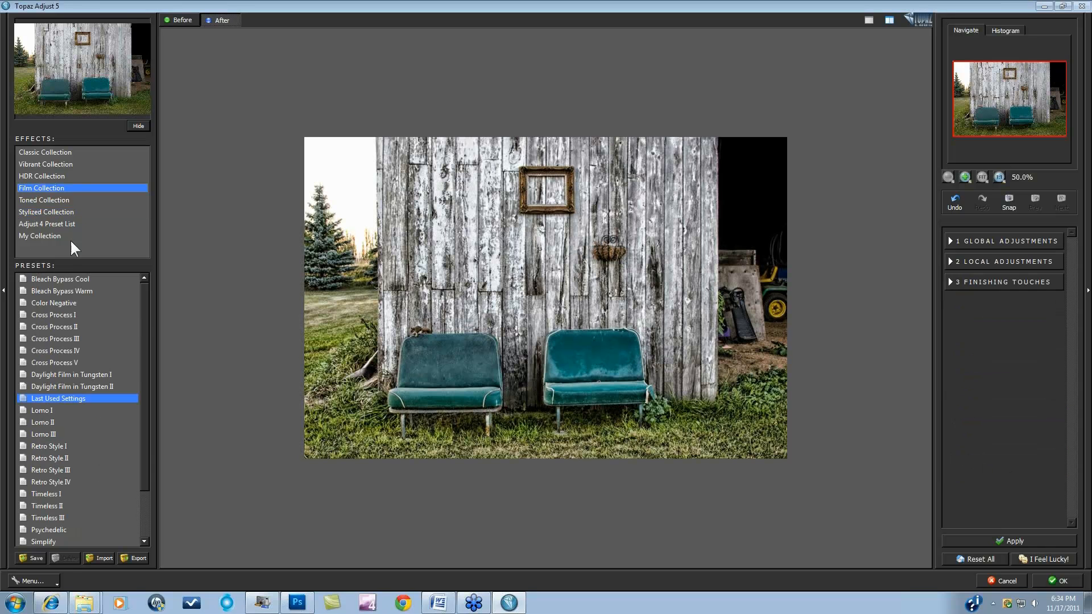
scroll(140, 347, "down", 2)
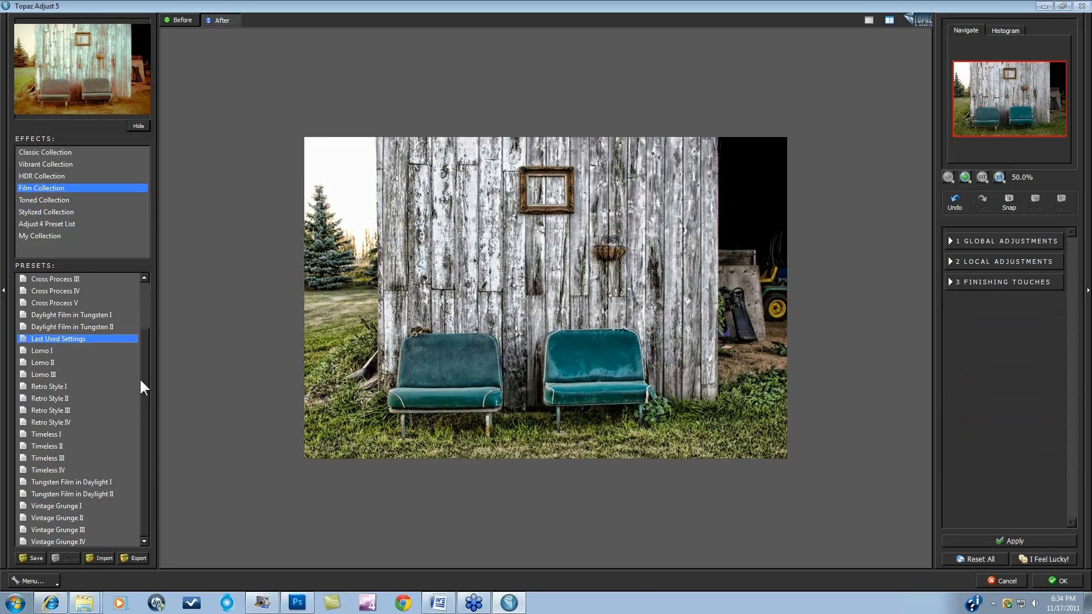
left_click(61, 518)
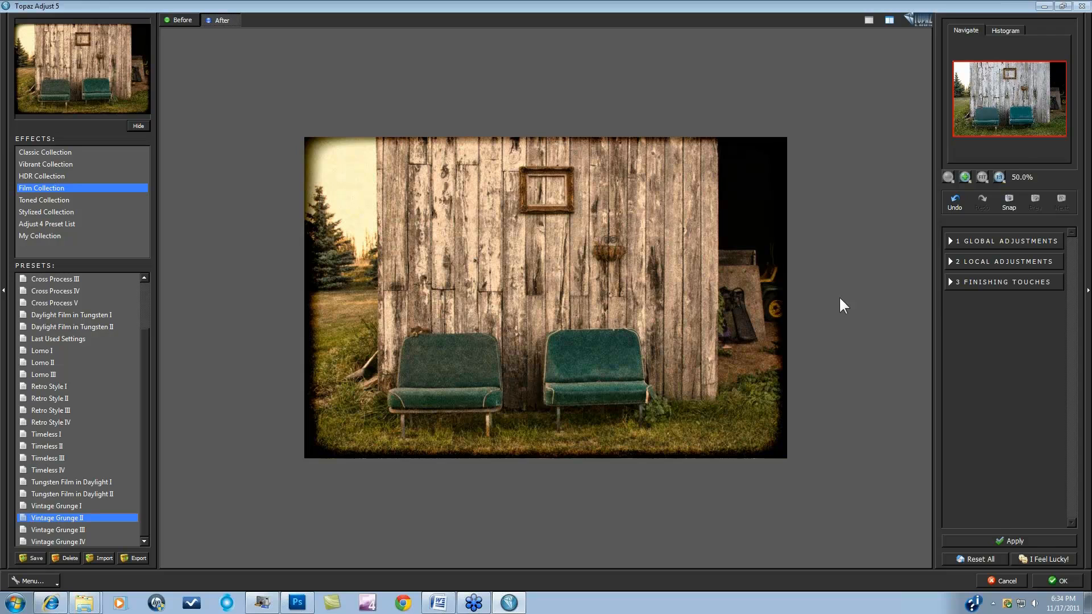
left_click(1000, 177)
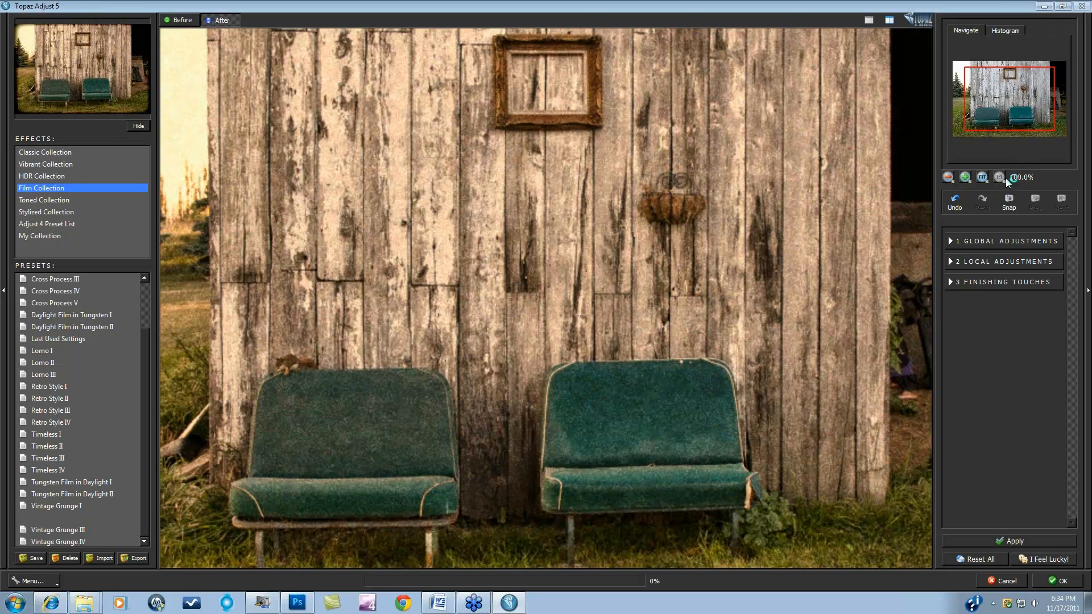
left_click_drag(1019, 88, 1021, 103)
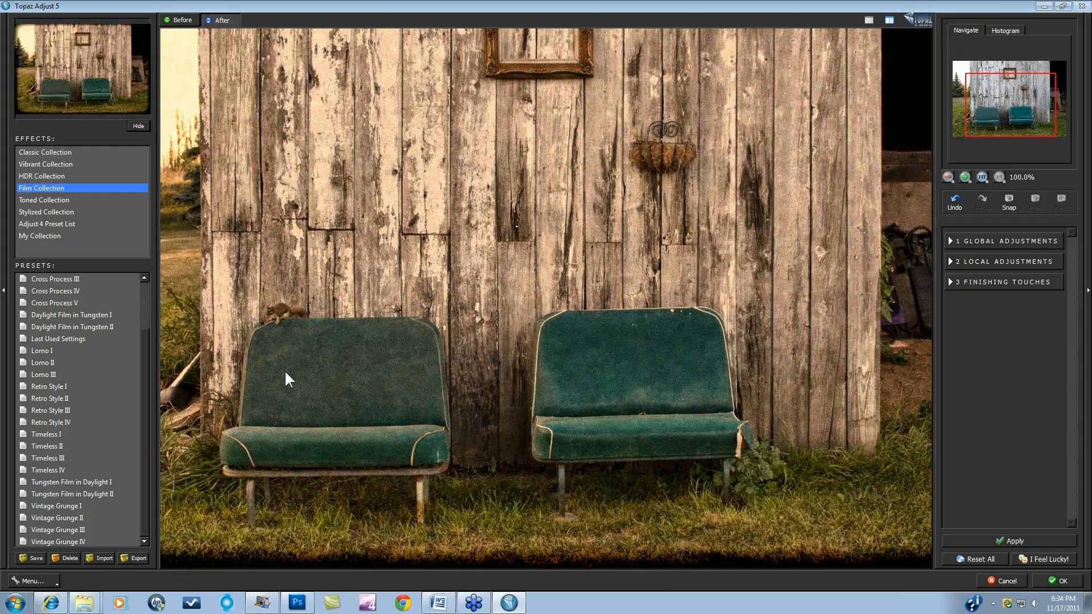
- Compare the Vintage Grunge II result with the original barn photo and reset all adjustments
left_click(374, 402)
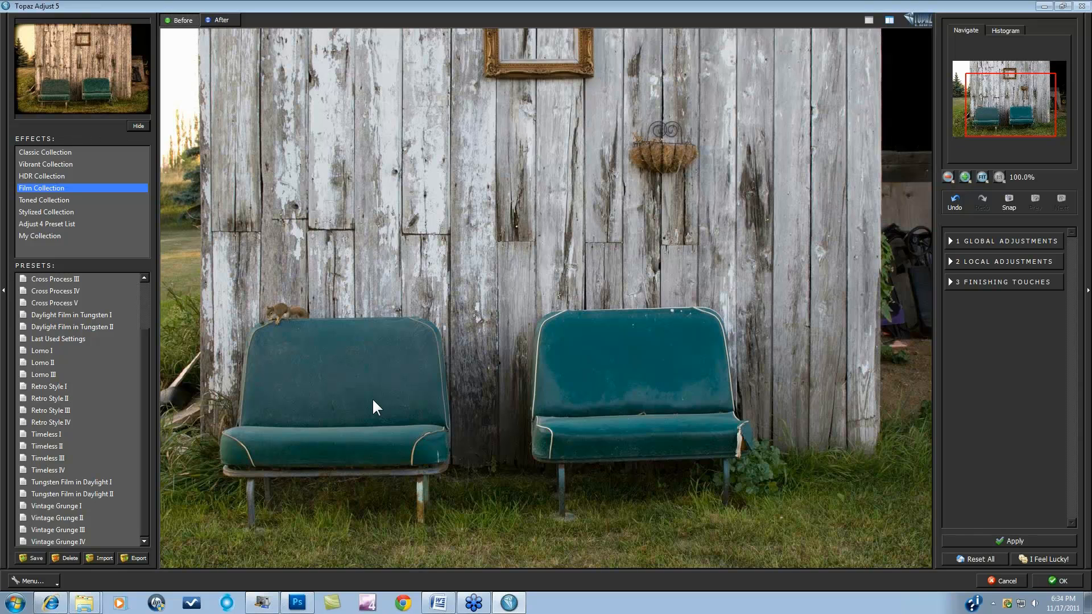
key("space")
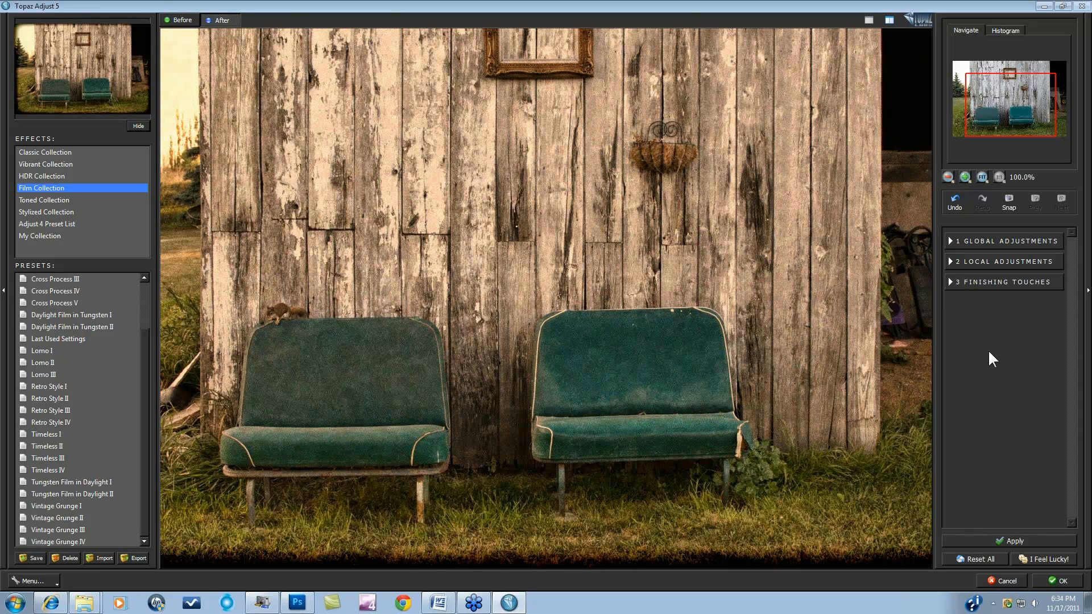
left_click(995, 560)
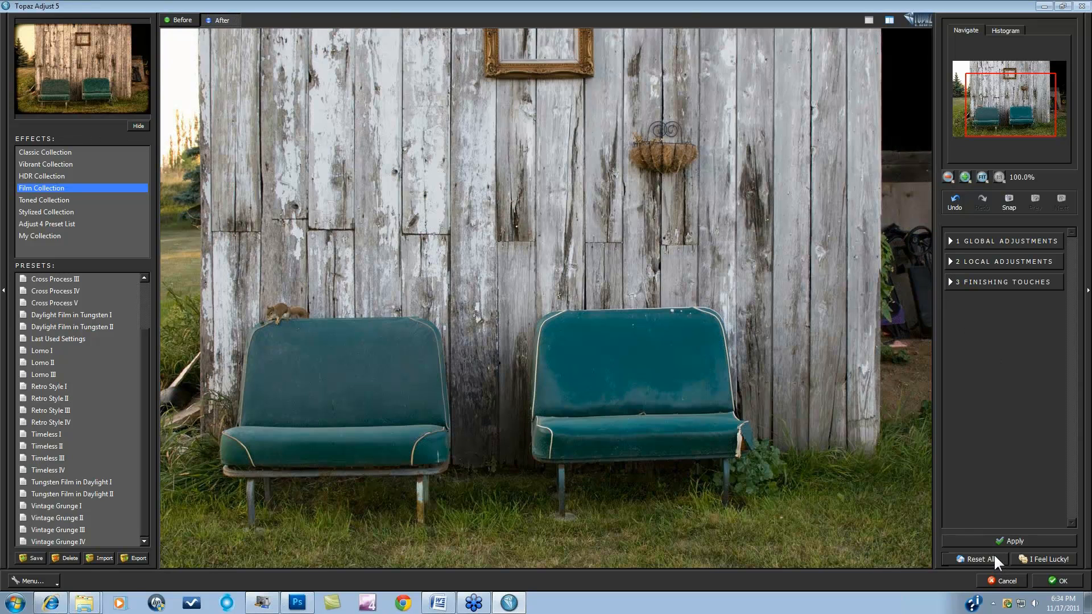
- Enable Grain in the finishing touches with Grain Contrast 0.76, Grain Color 0.84 and Grain Size 0.17
left_click(976, 283)
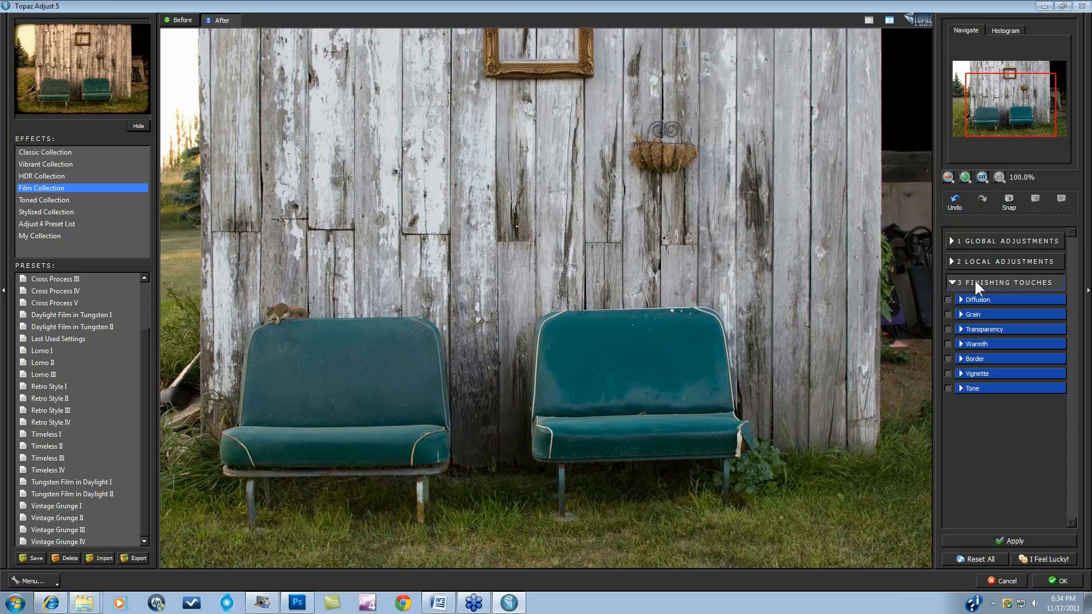
left_click(961, 316)
left_click(949, 315)
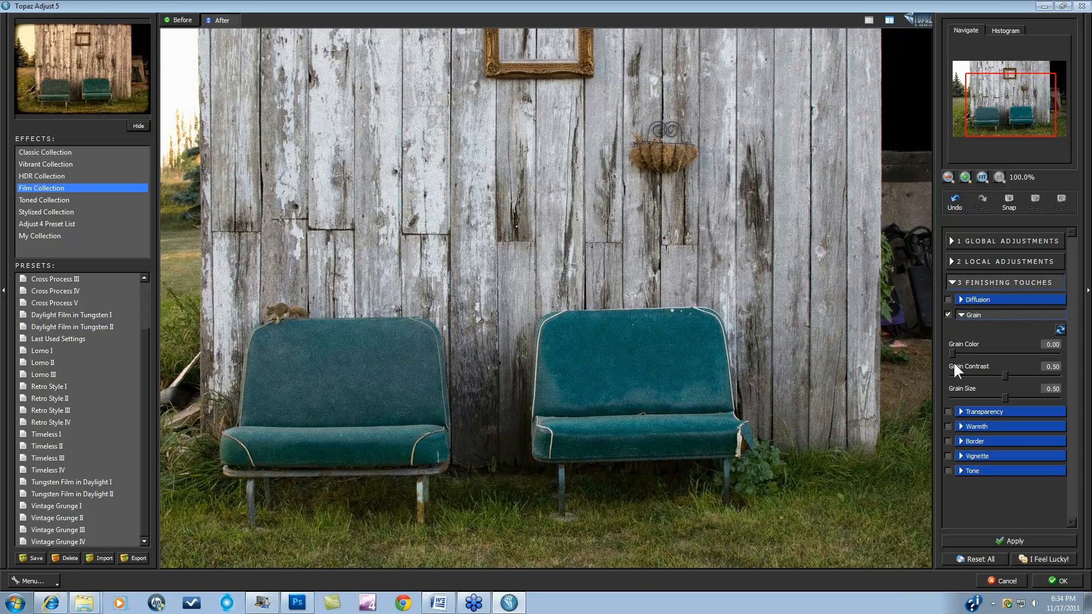
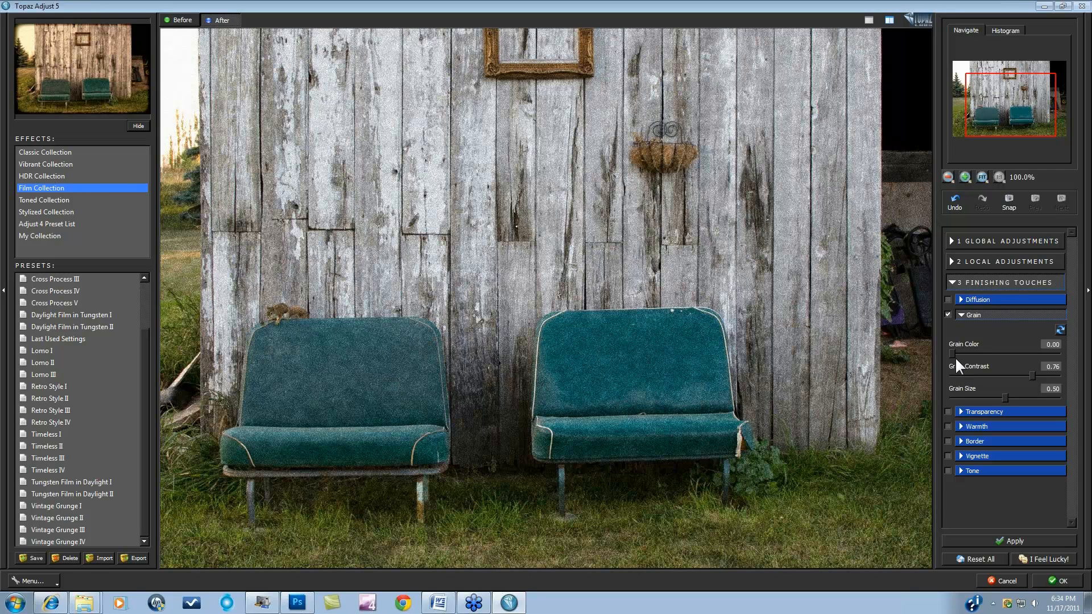
left_click_drag(969, 352, 1010, 355)
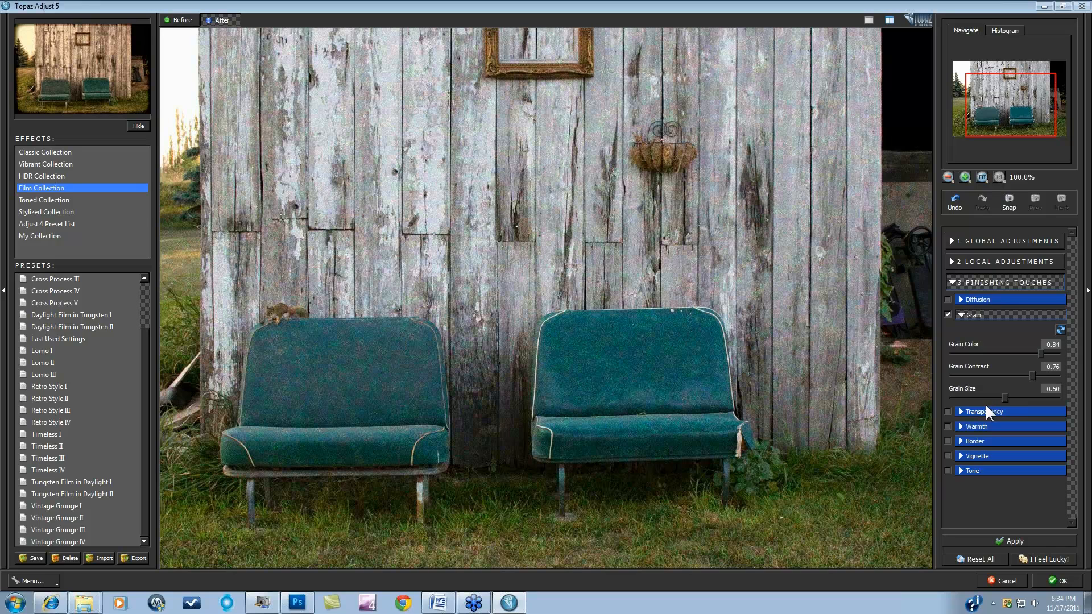
left_click_drag(971, 394, 969, 394)
- Lower Grain Color to 0.27 and on to 0.00, vary Grain Contrast and switch Grain off
left_click_drag(1041, 350, 995, 353)
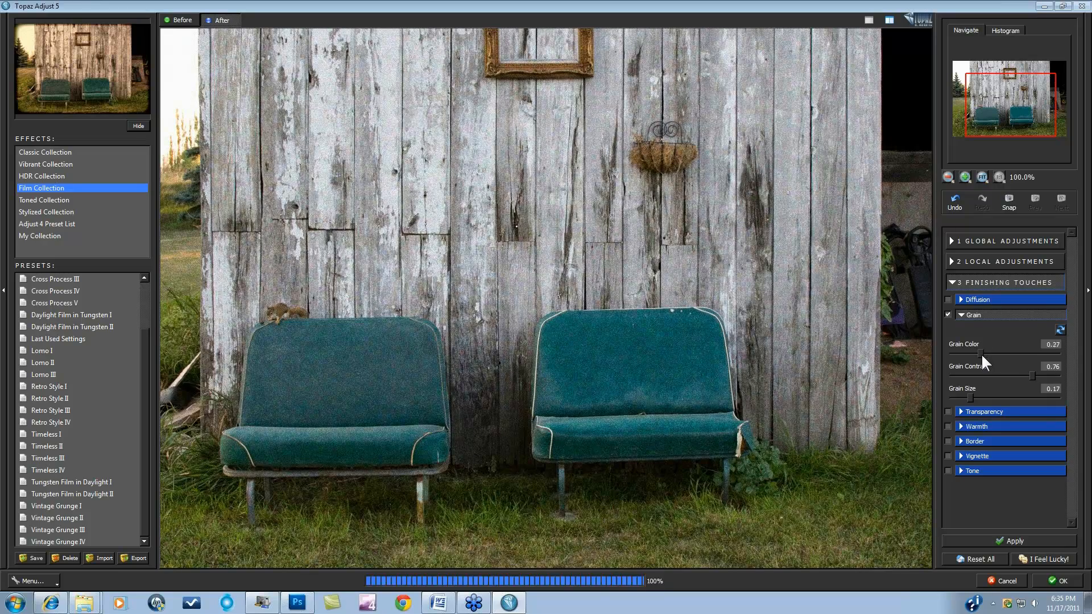
left_click_drag(981, 353, 906, 350)
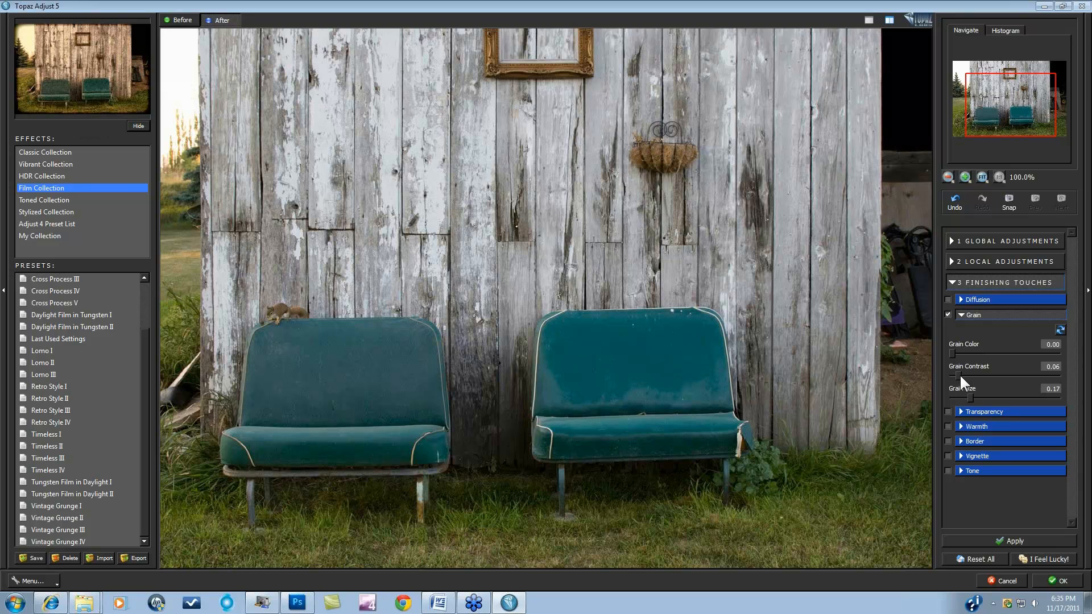
left_click_drag(964, 374, 1009, 374)
left_click(947, 314)
- Show the whole barn photo at 50% zoom and try a Warmth of about 0.09
left_click(962, 427)
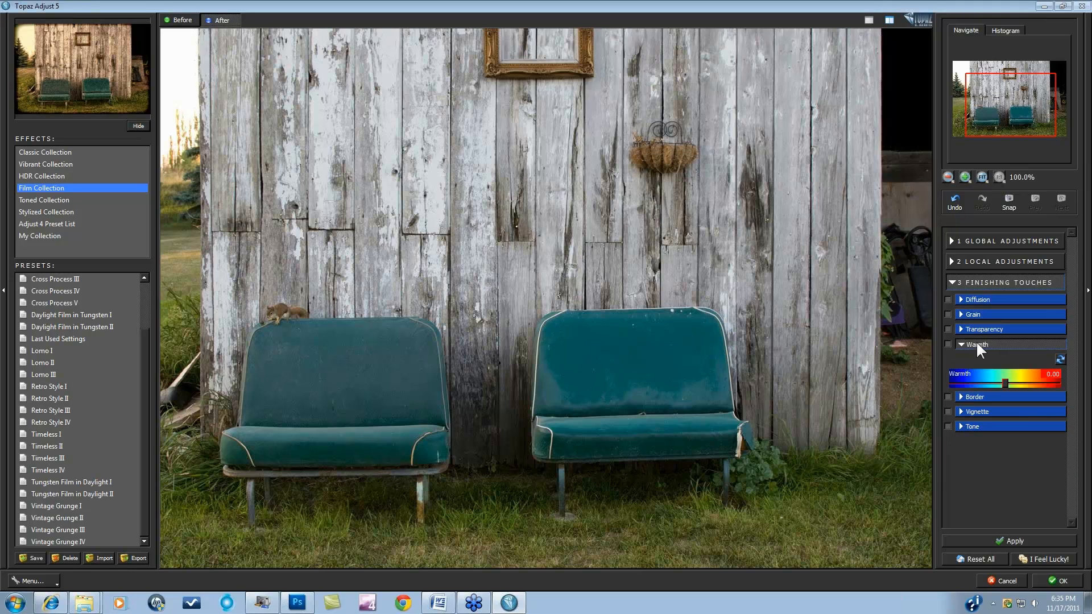
left_click(982, 176)
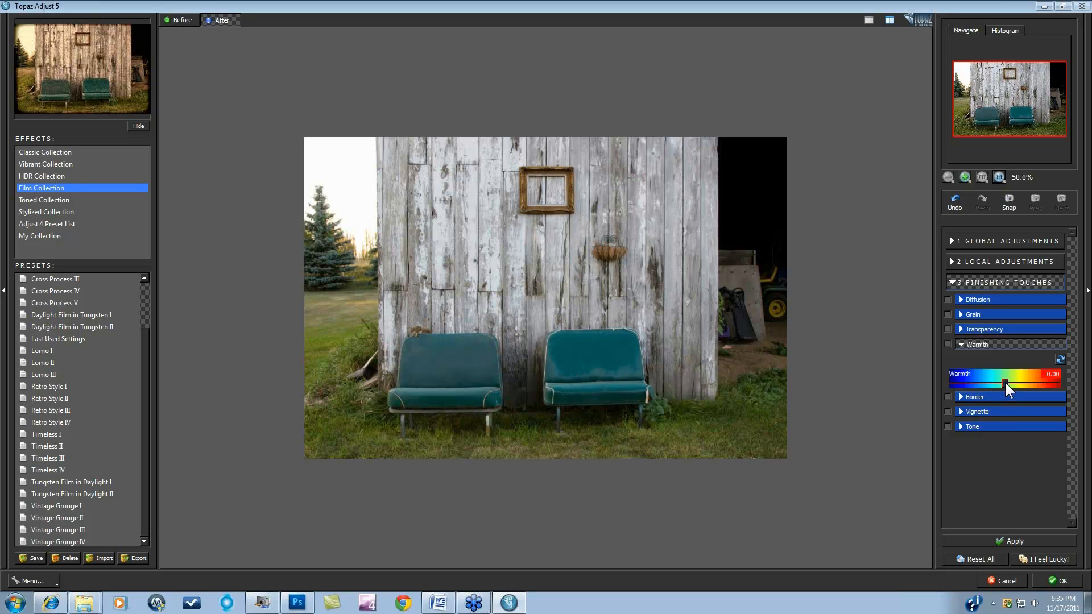
left_click_drag(1005, 382, 1011, 381)
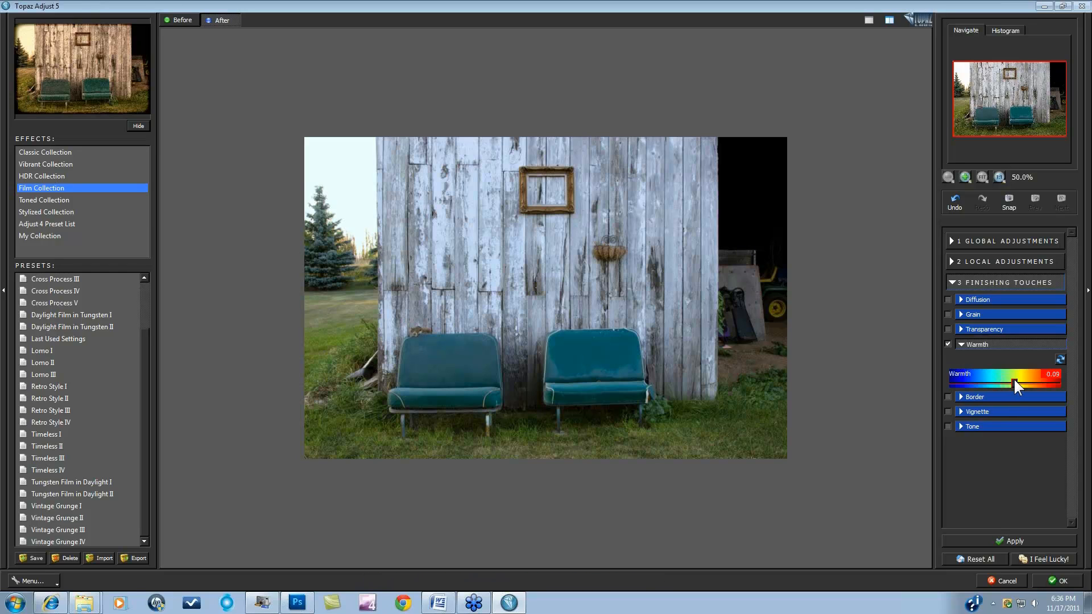
- Enable the Border finishing touch and give the border the dark olive basic color
left_click(963, 397)
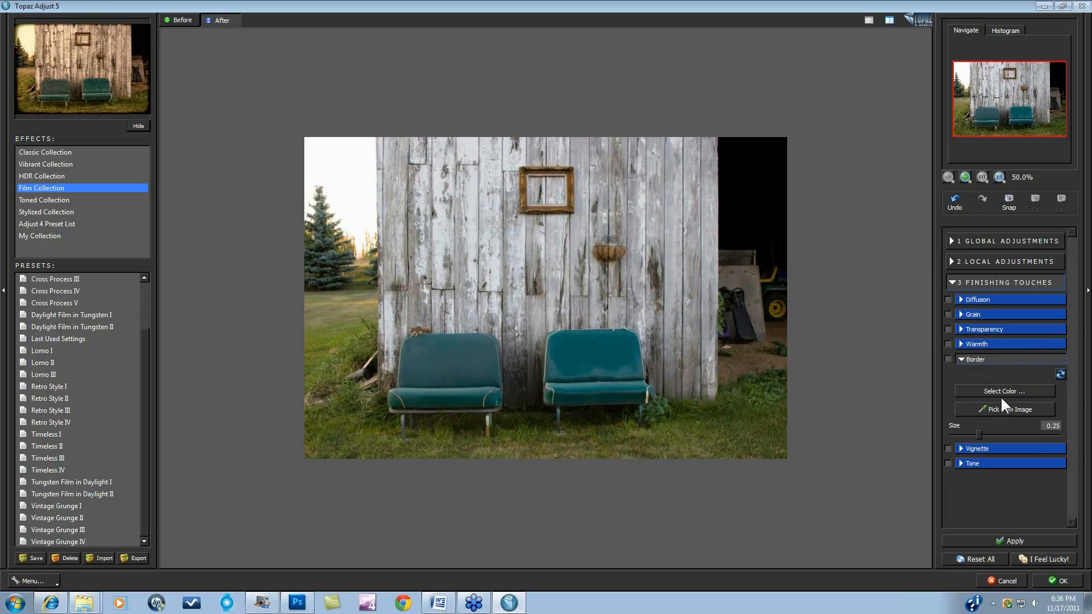
left_click(947, 359)
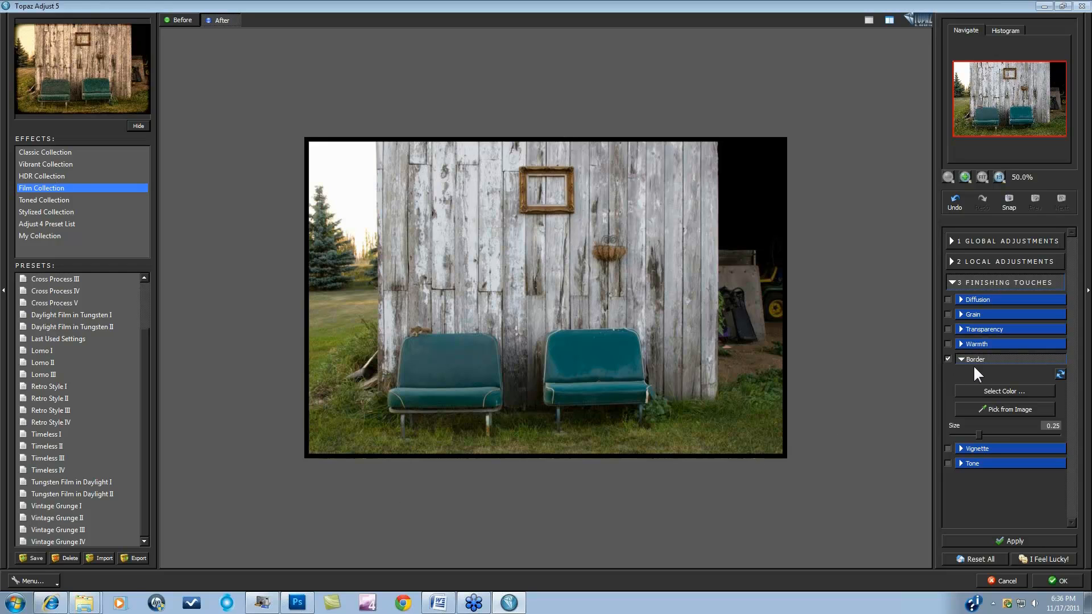
left_click(1004, 390)
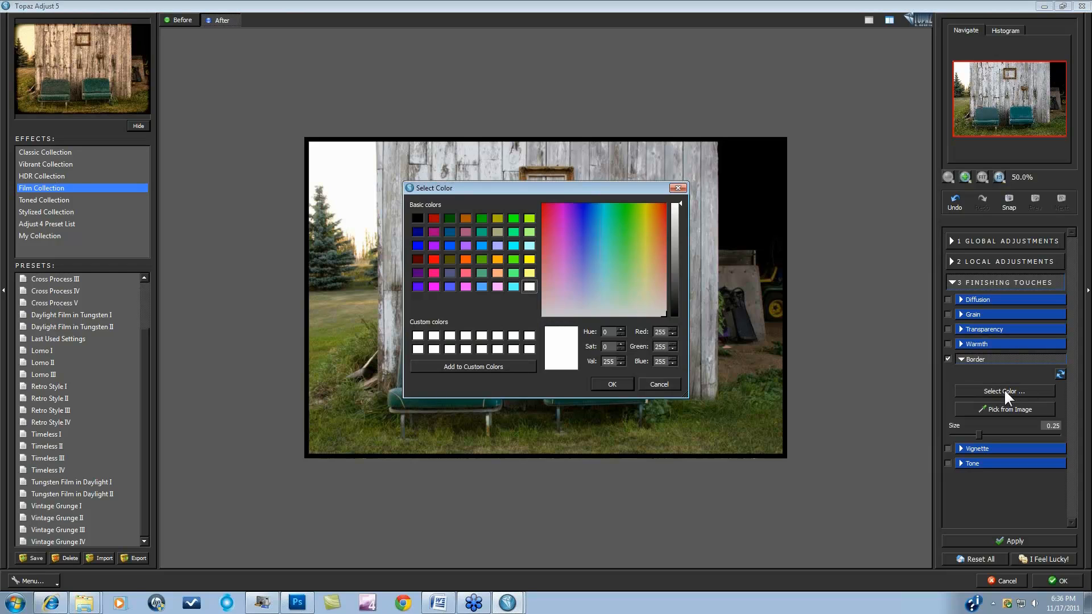
left_click(450, 260)
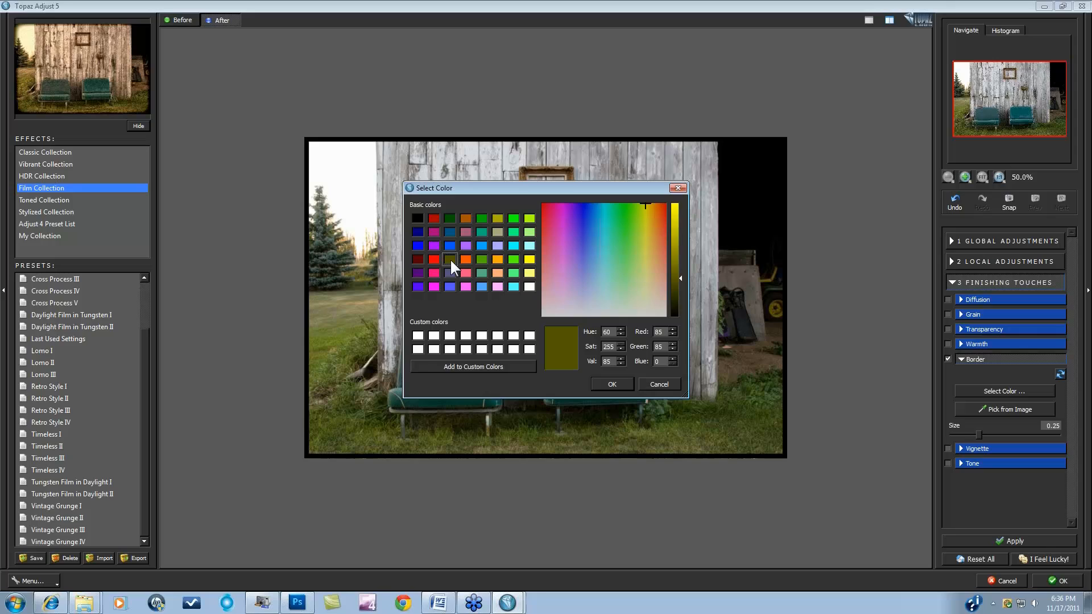
left_click(611, 383)
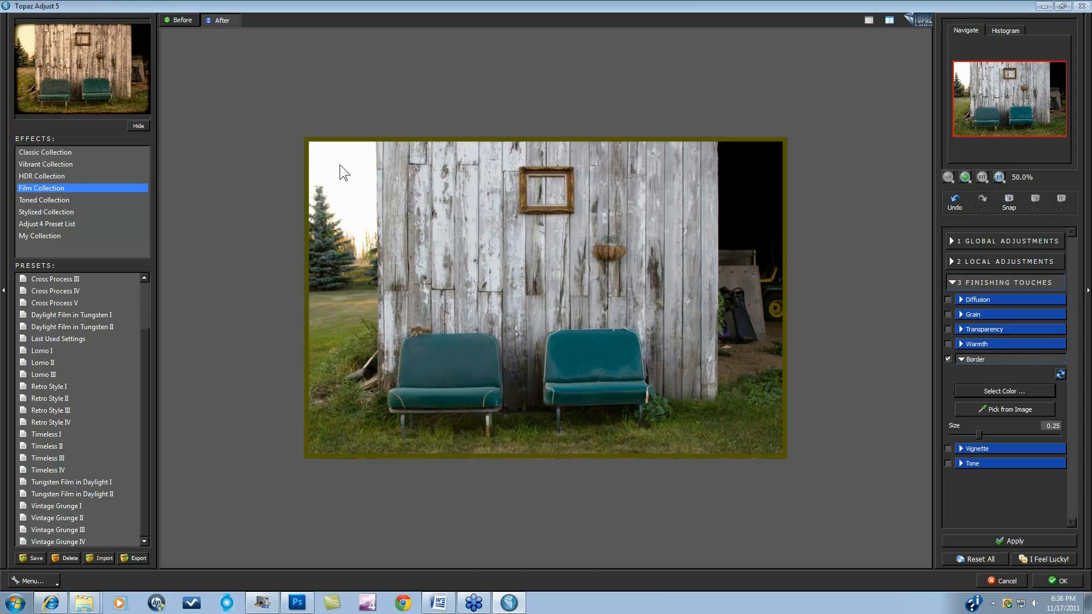
- Sample the border color from the teal chair, set the border size to 0.14 and switch Border off
left_click(1004, 406)
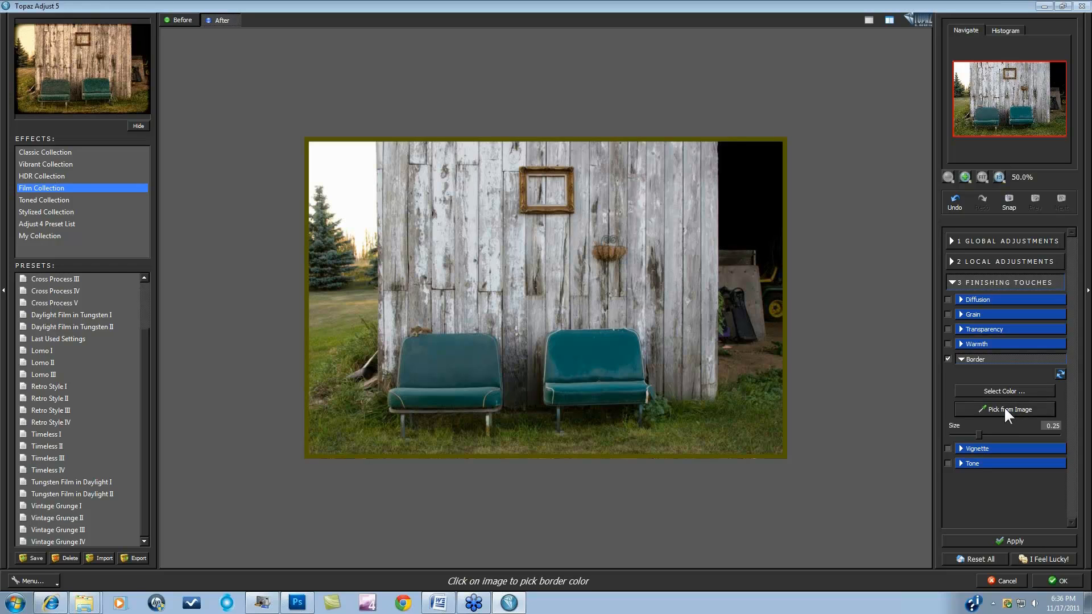
left_click(603, 351)
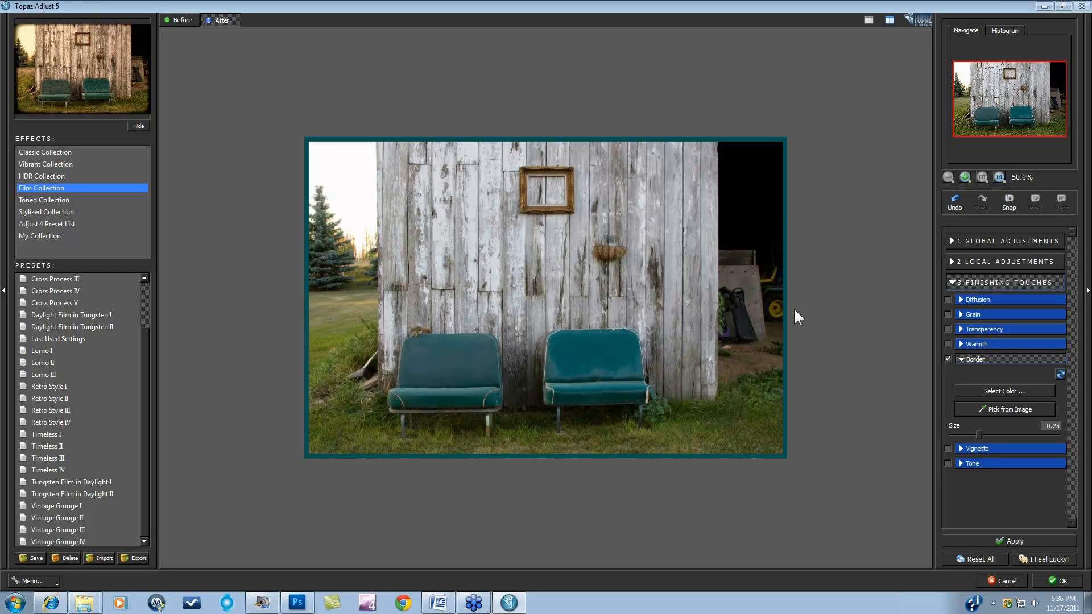
left_click_drag(973, 434, 1032, 432)
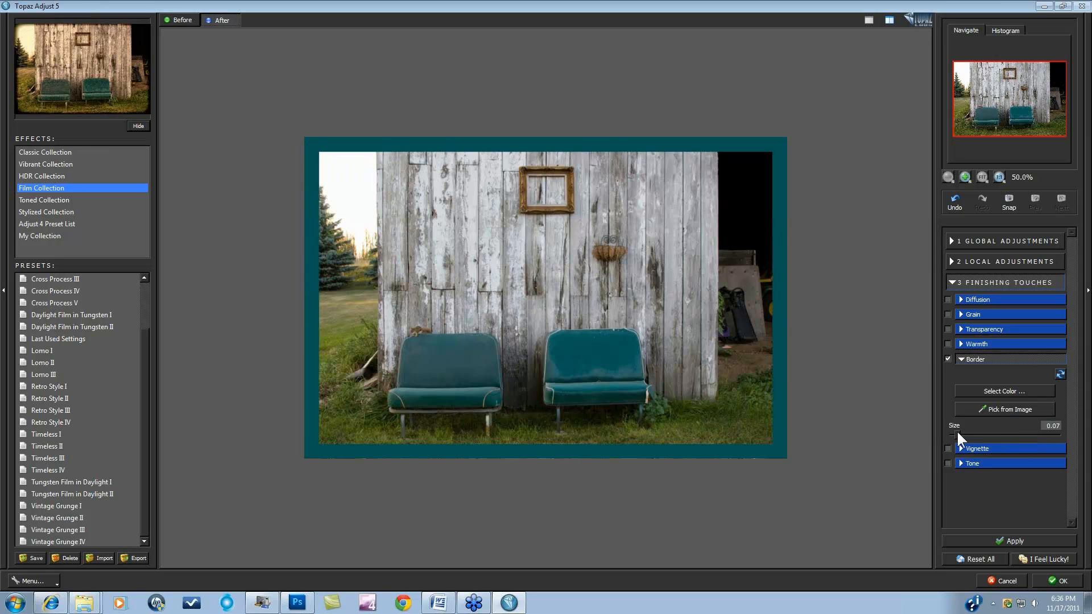
left_click(947, 359)
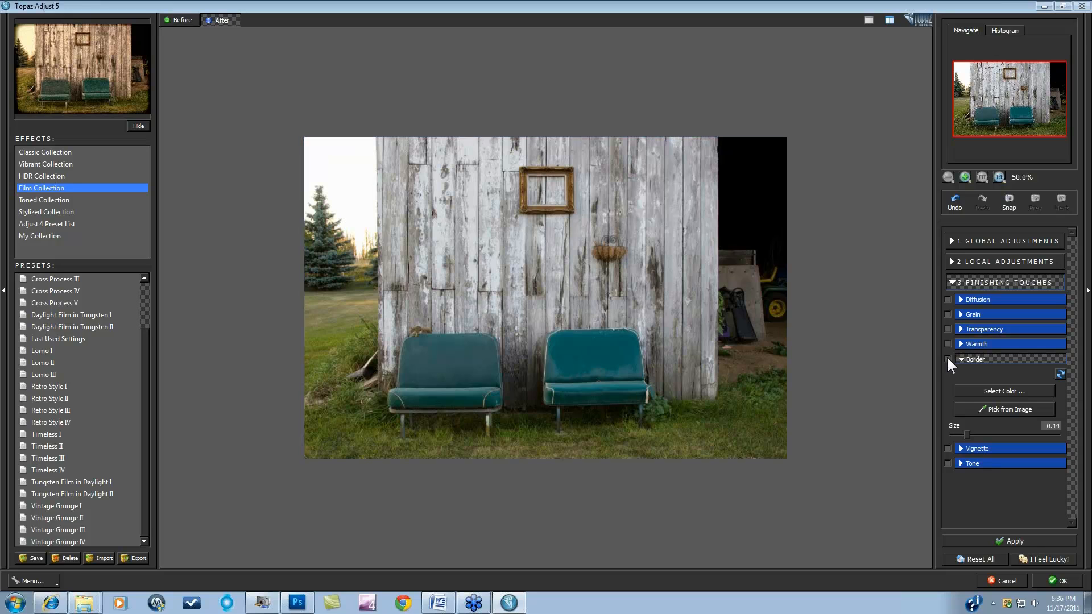
- Enable Vignette with Vignette Strength -0.55, Vignette Size 0.45 and Vignette Transition 0.00
left_click(964, 448)
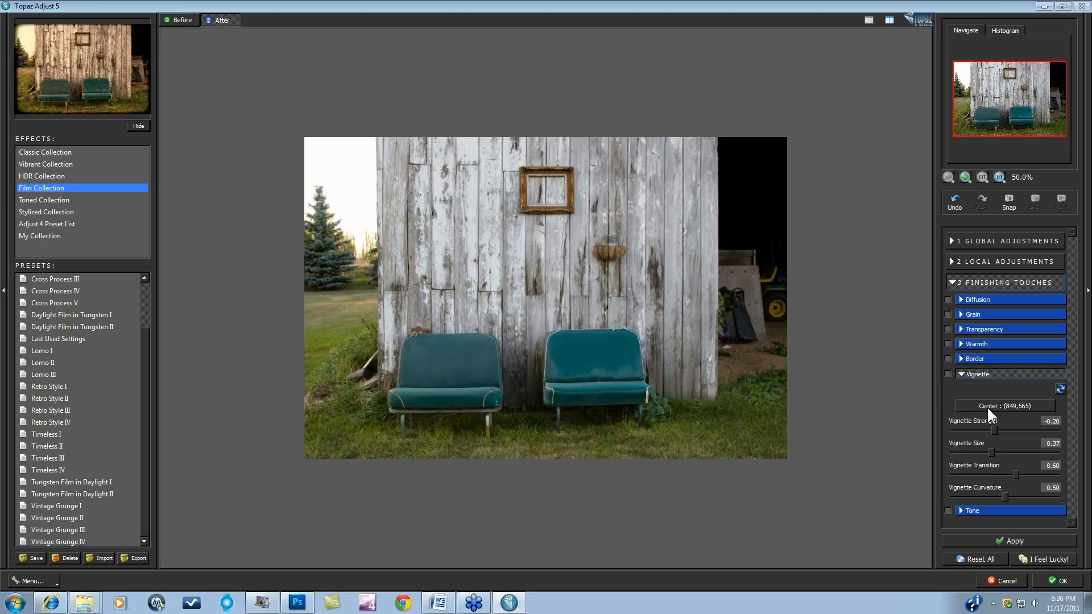
left_click(948, 374)
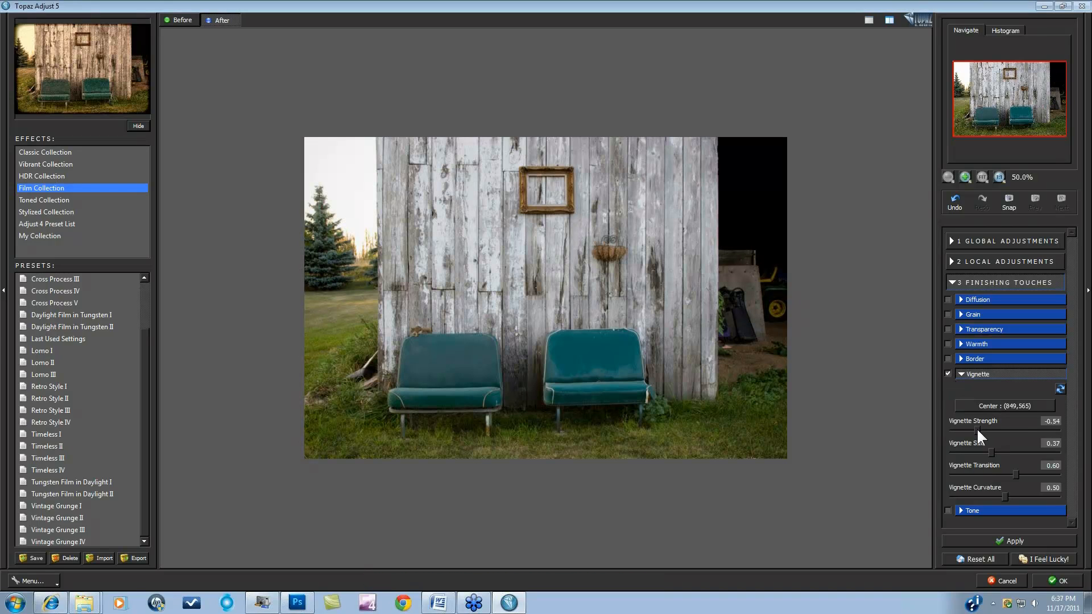
left_click_drag(978, 428, 976, 428)
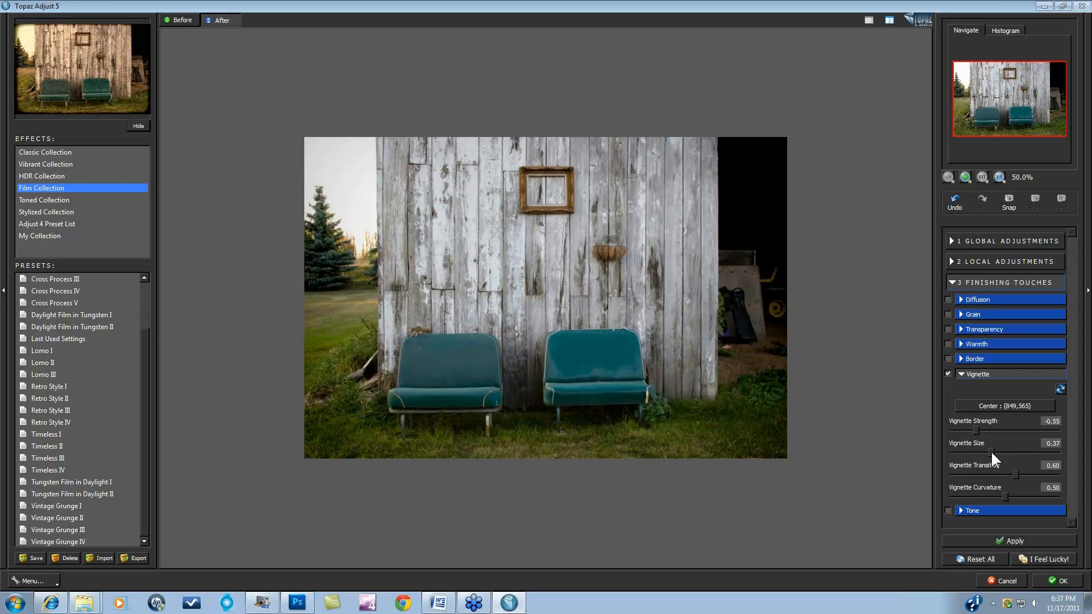
left_click_drag(985, 452, 948, 471)
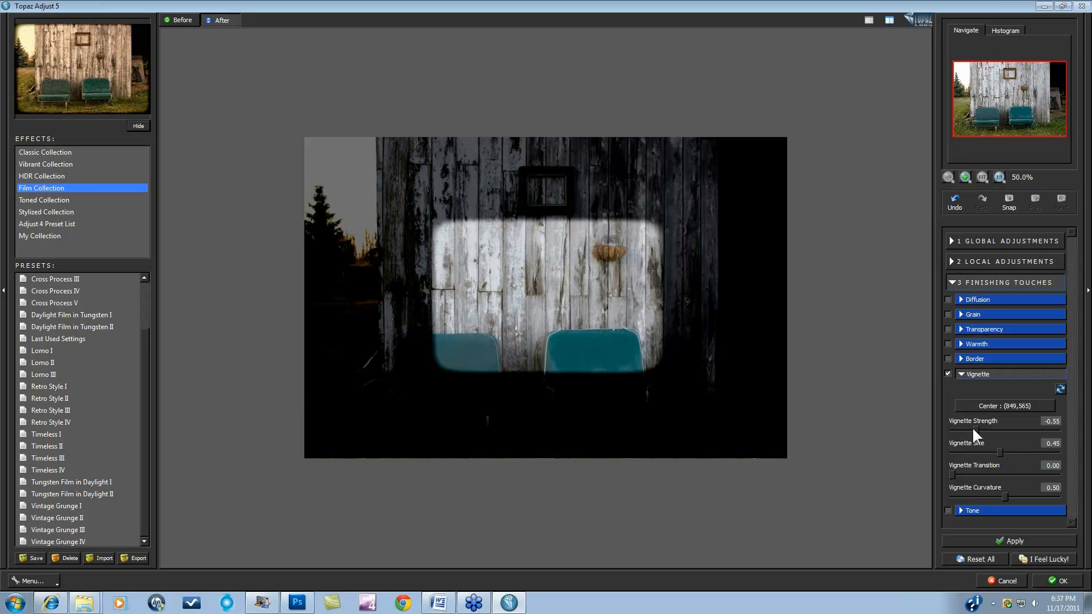
- Try a white vignette at strength 0.97, then set strength to -0.40, size to 0.56 and transition to 0.24
left_click_drag(966, 428, 1004, 435)
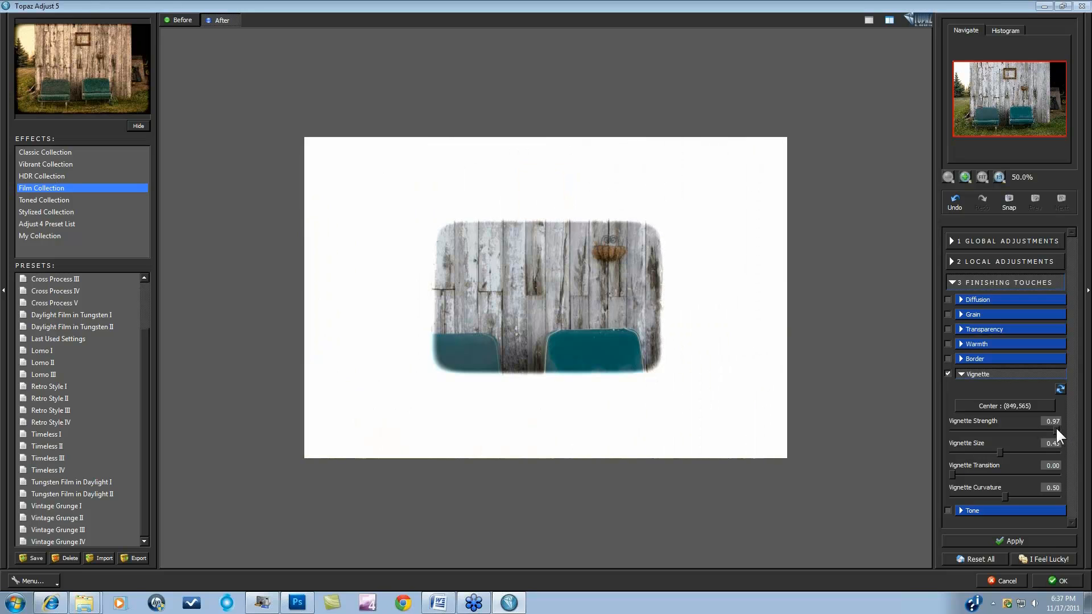
left_click(990, 431)
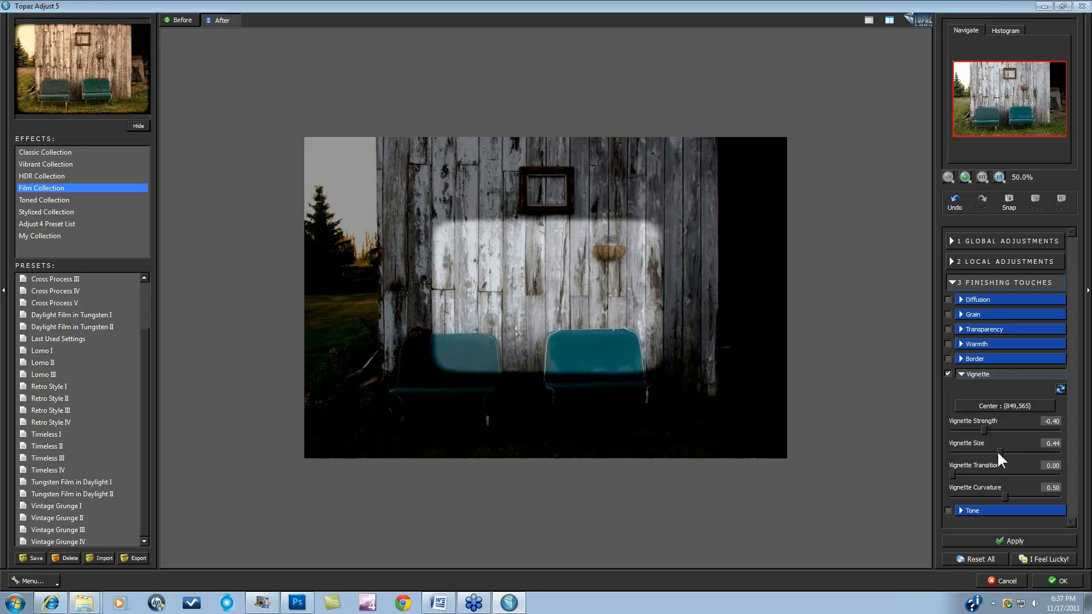
mouse_move(998, 451)
left_mouse_down()
mouse_move(968, 451)
mouse_move(999, 452)
left_mouse_up()
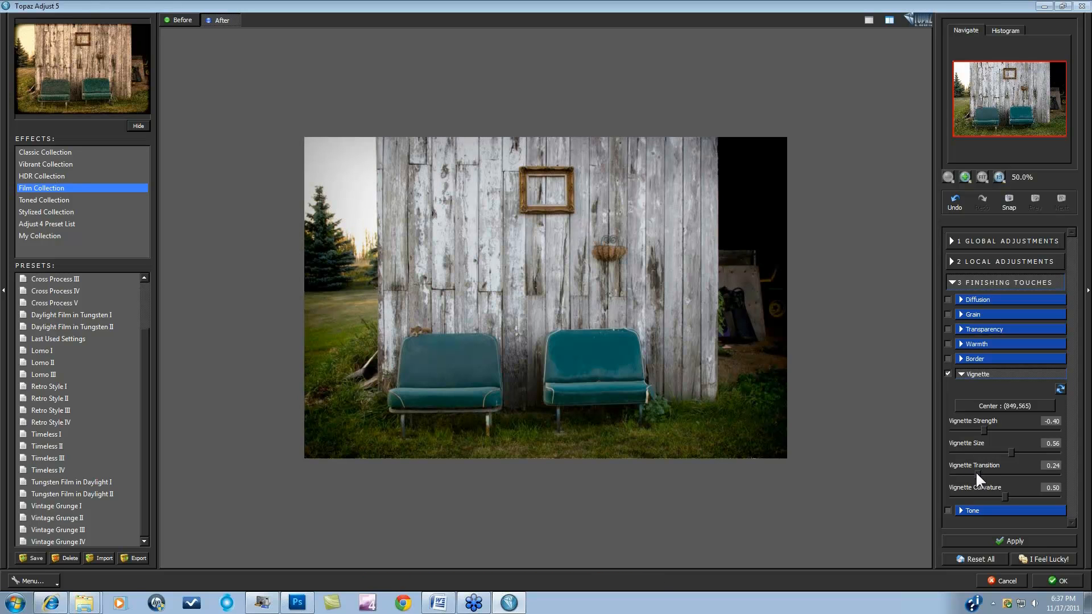
- Compare Vignette Curvature at 1.00 and 0.00 with Transition at 0.00, set Transition to 0.26 and switch Vignette off
left_click_drag(975, 471, 942, 489)
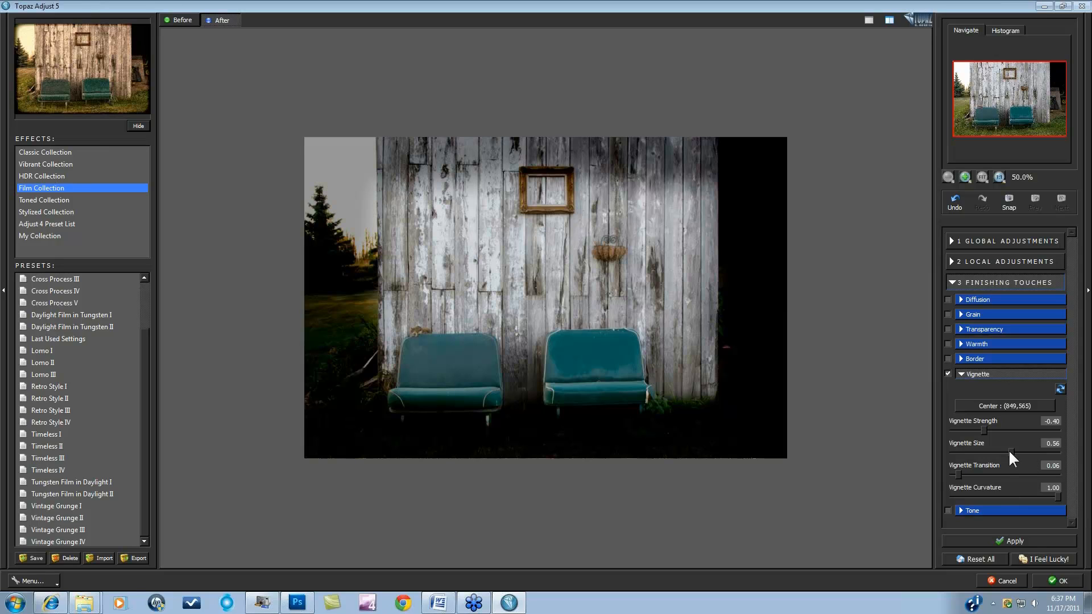
left_click_drag(959, 474, 938, 470)
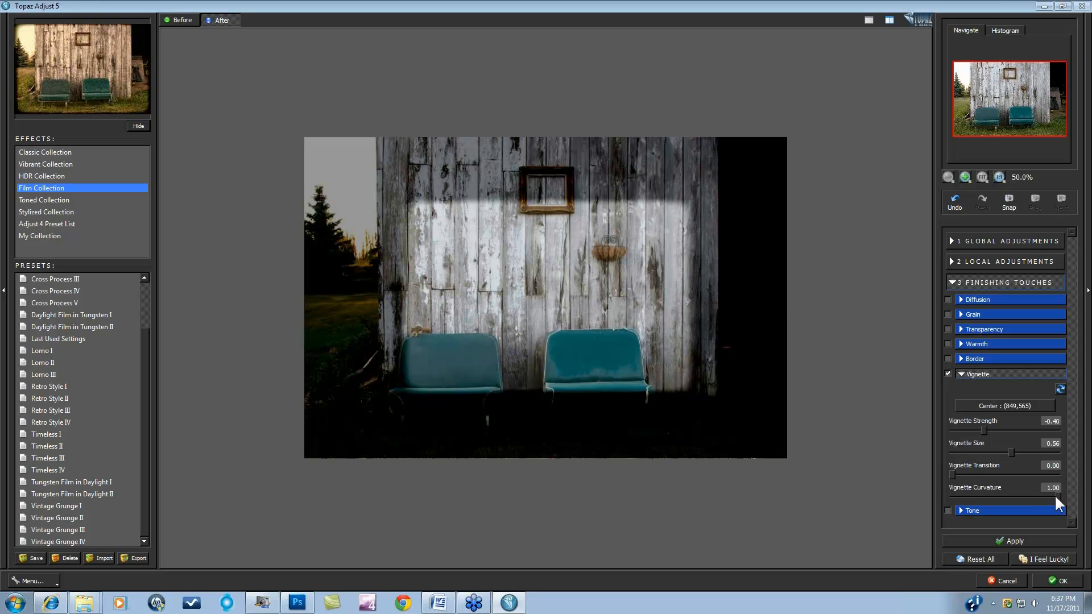
left_click_drag(1056, 493, 903, 486)
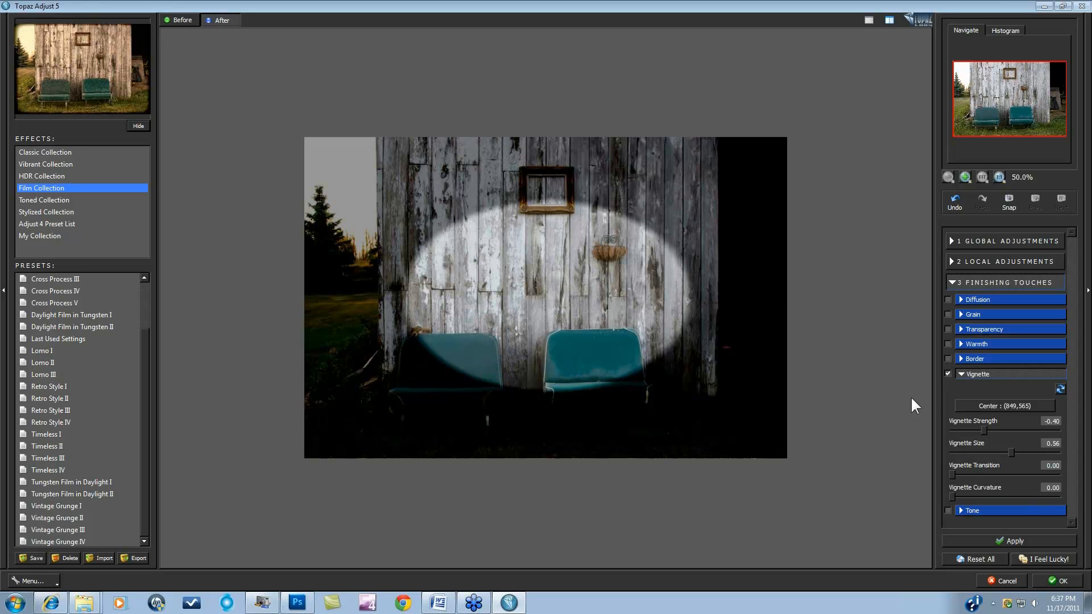
left_click_drag(952, 474, 980, 473)
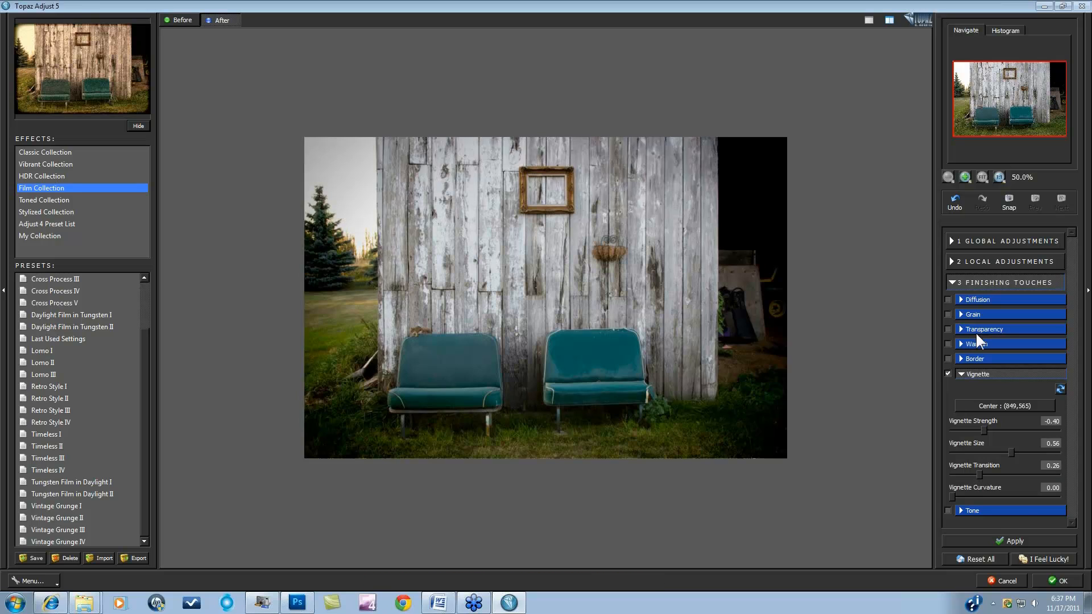
left_click(948, 373)
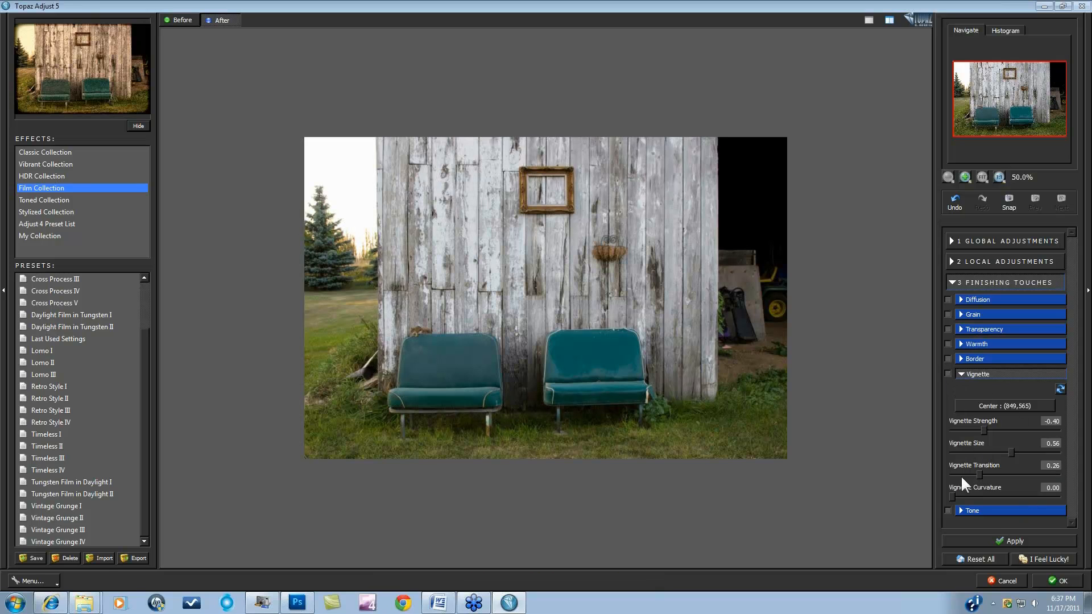
- Show the Tone settings of the finishing touches and enable Tone on the barn photo
left_click(962, 509)
scroll(1064, 421, "down", 3)
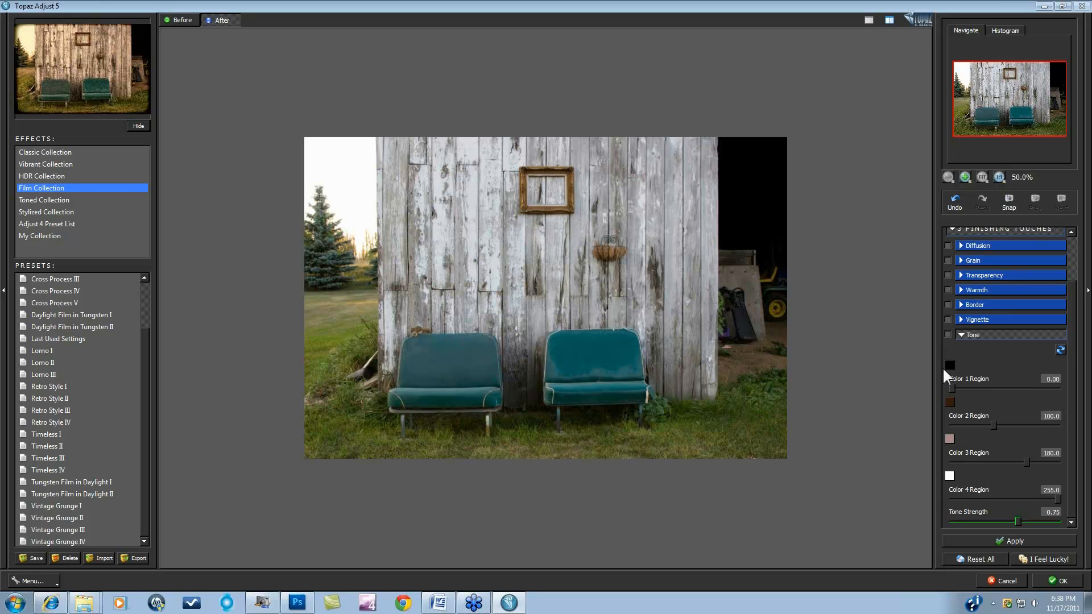
left_click(947, 336)
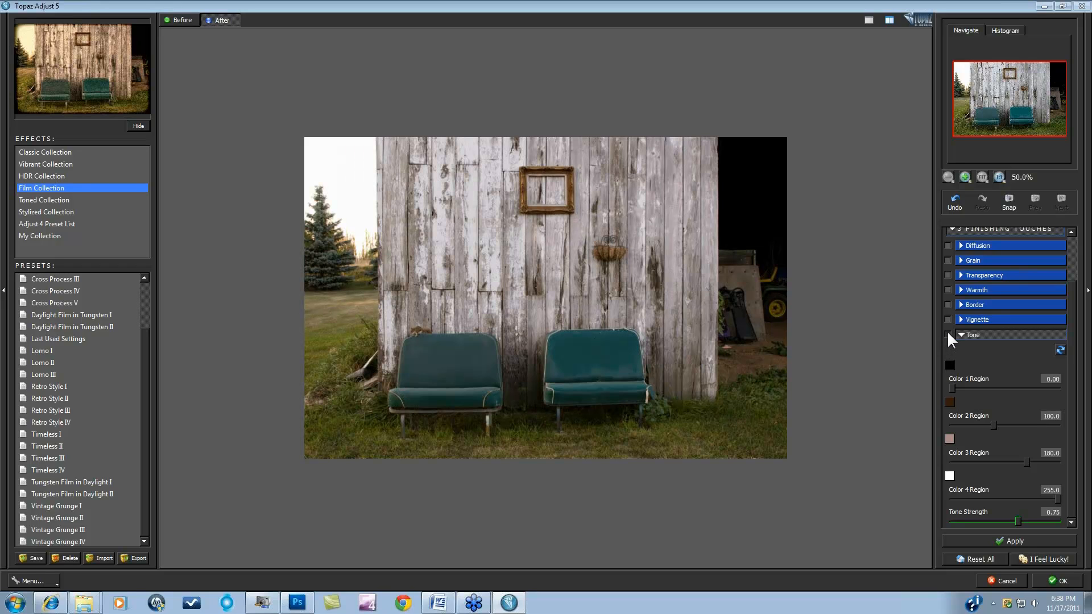
- View the first tone colour's picker, keep black, try Tone Strength at 0.48 and set it to 0.35
left_click(950, 364)
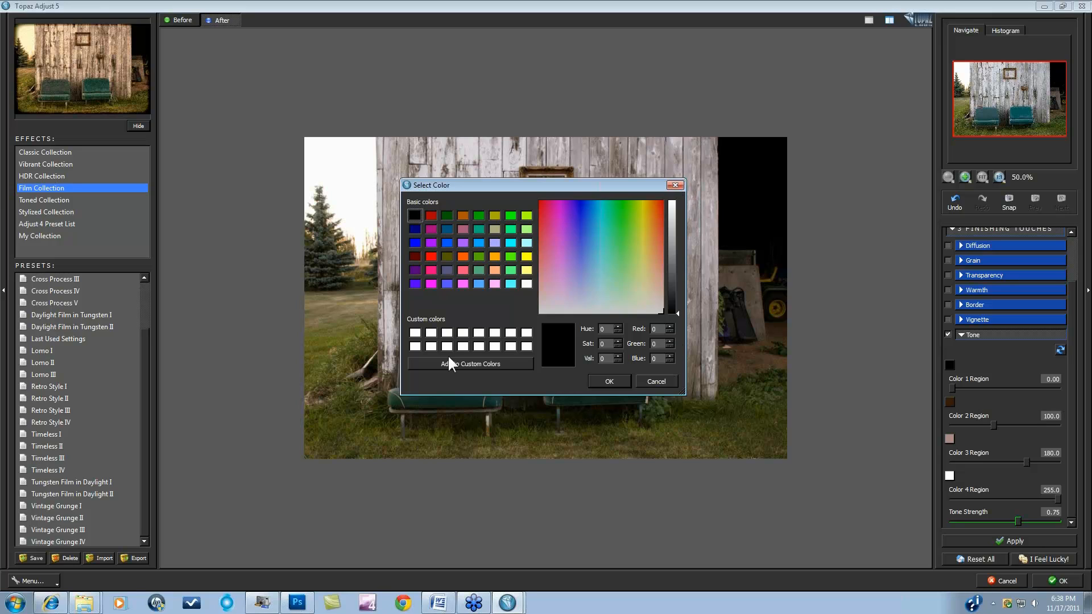
left_click(617, 379)
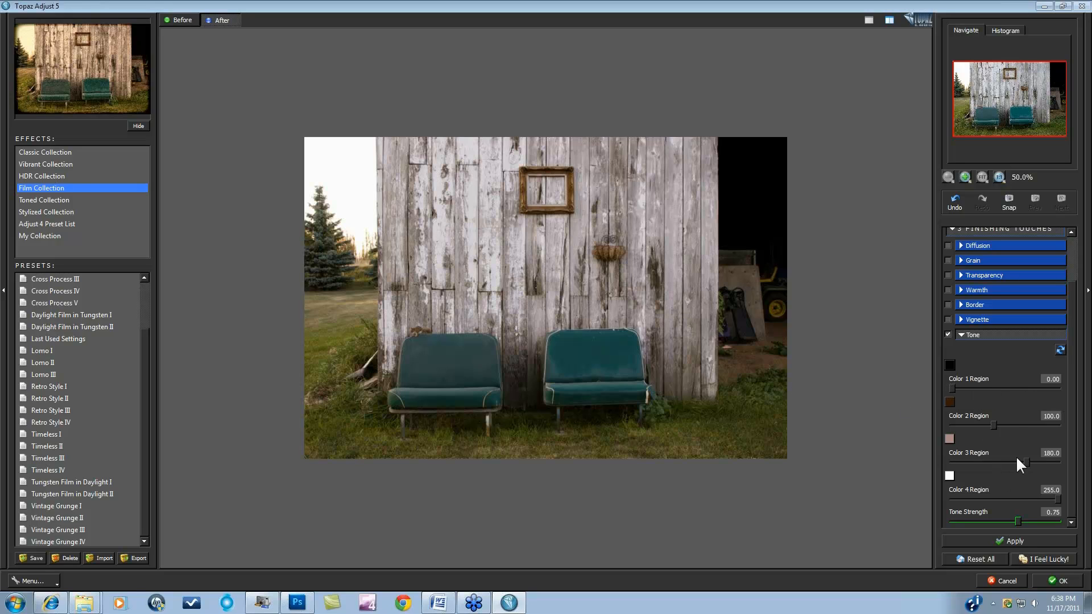
left_click_drag(1026, 519, 1050, 520)
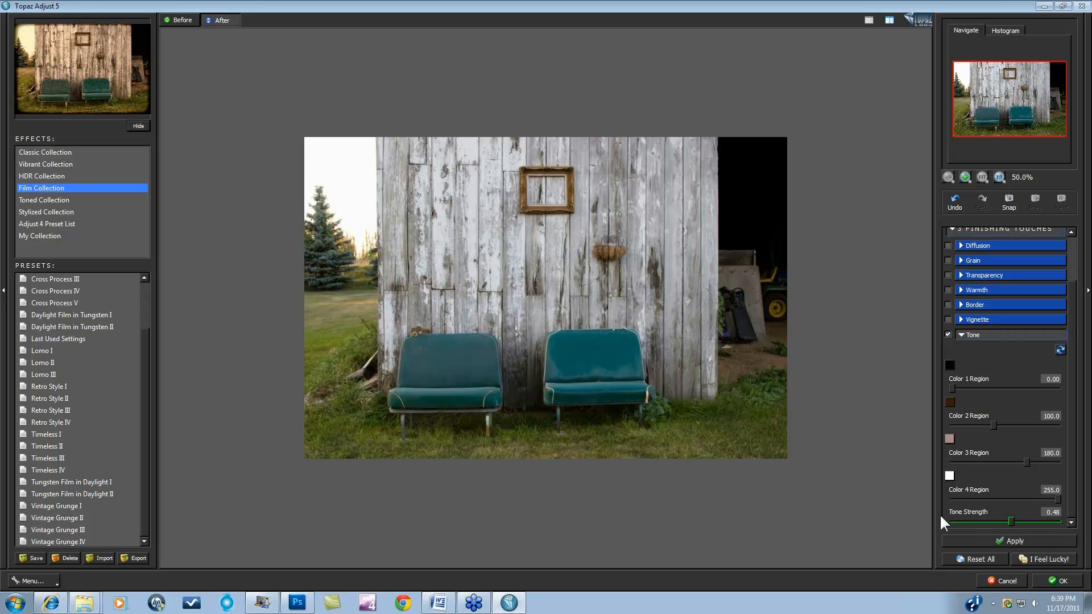
left_click_drag(939, 514, 932, 507)
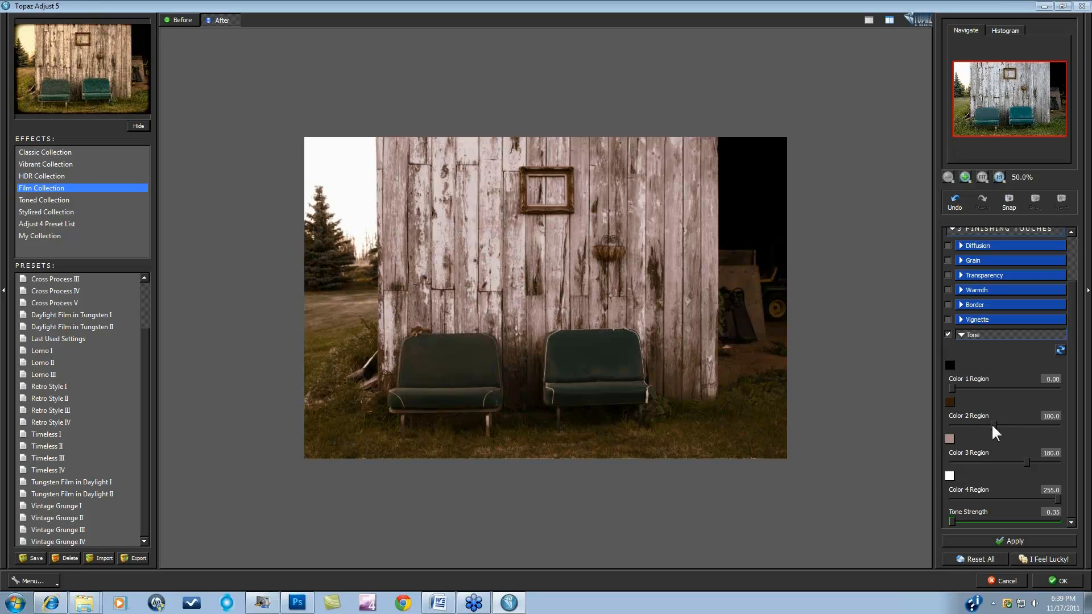
- Lower the tone's Color 2 Region to 35.65 and Color 3 Region to 89.11
left_click_drag(992, 423, 978, 431)
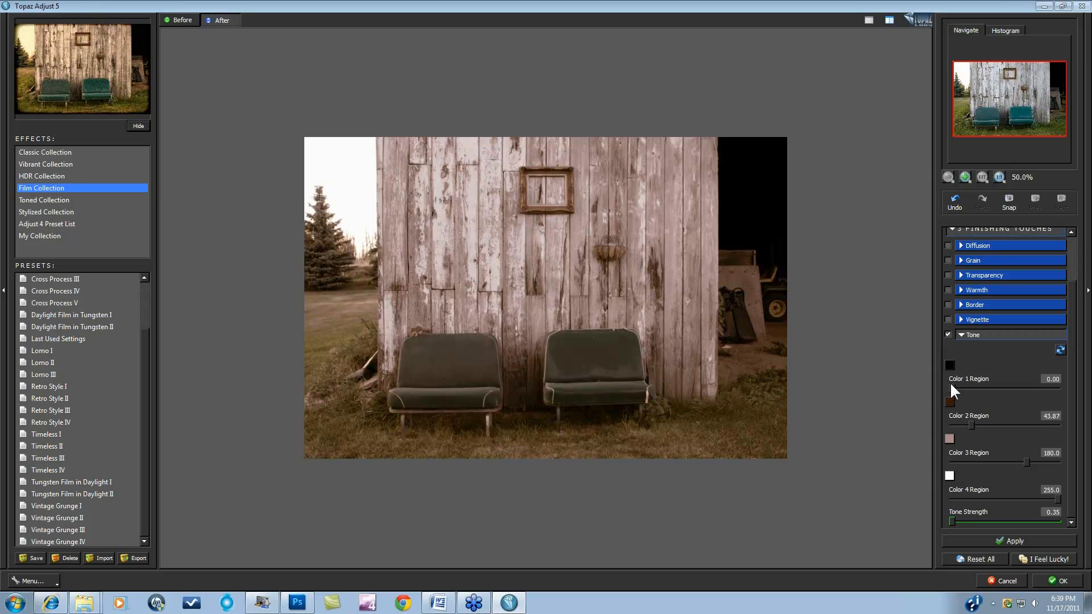
left_click_drag(965, 422, 963, 420)
left_click_drag(1009, 459, 996, 461)
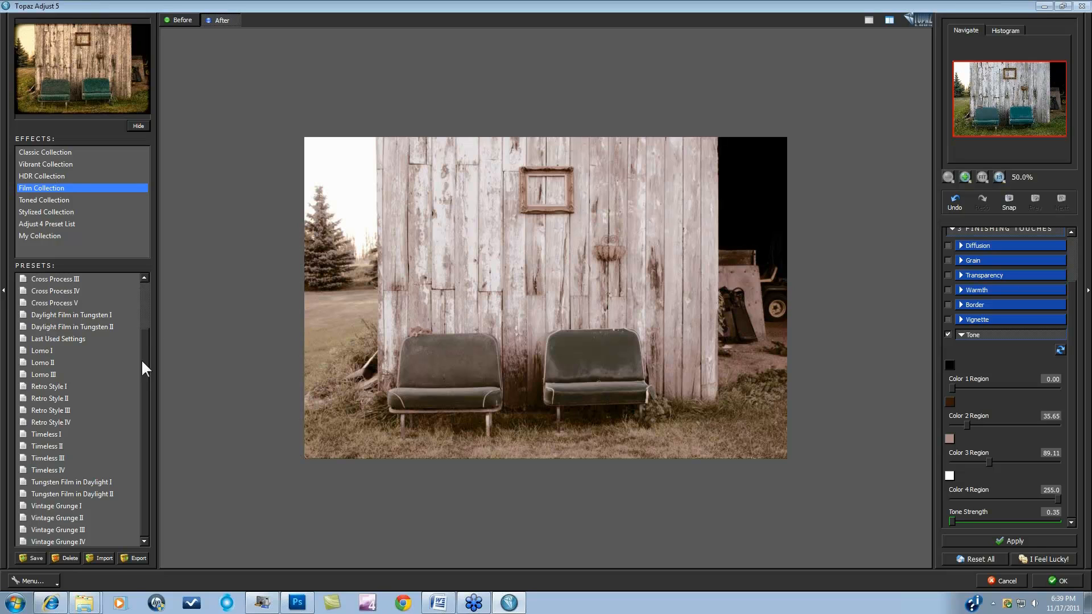
- Try the Cross Process I film preset, then apply Split Tone III from the Toned Collection to the barn photo
scroll(146, 370, "up", 2)
left_click(66, 317)
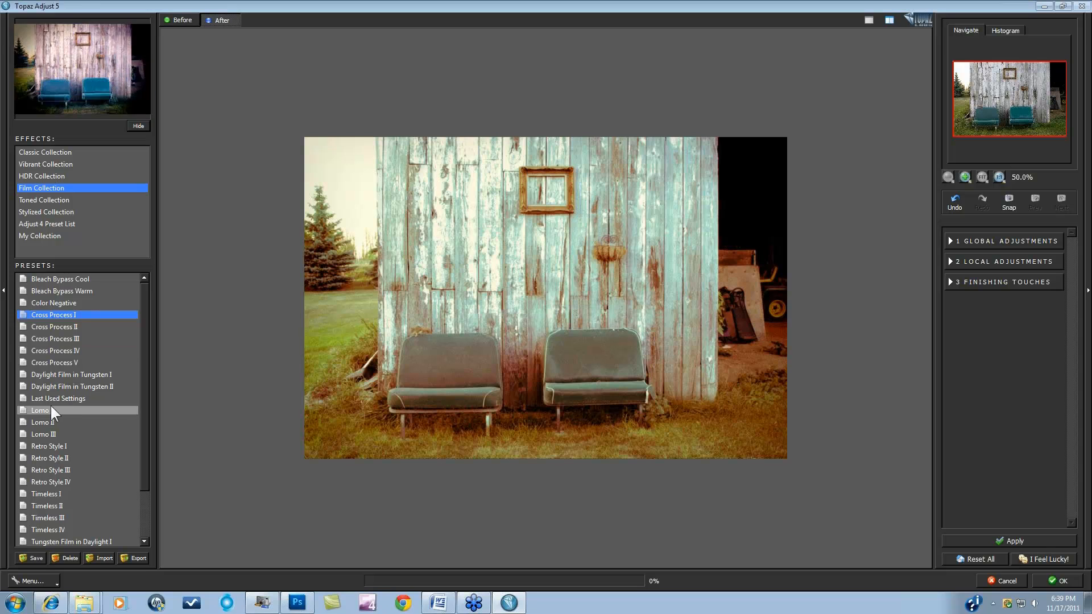
left_click(35, 200)
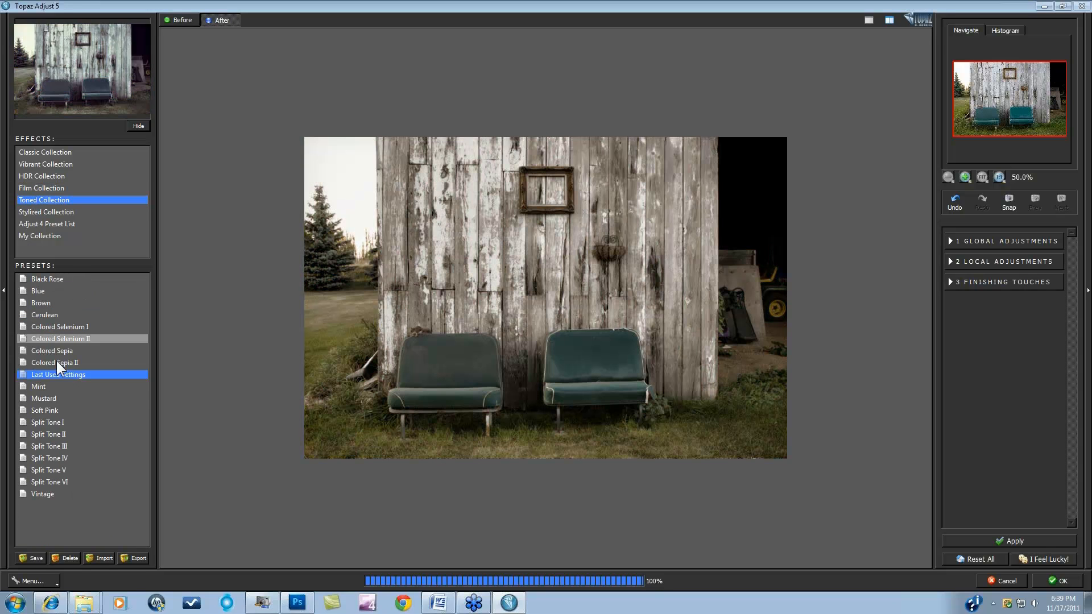
left_click(50, 446)
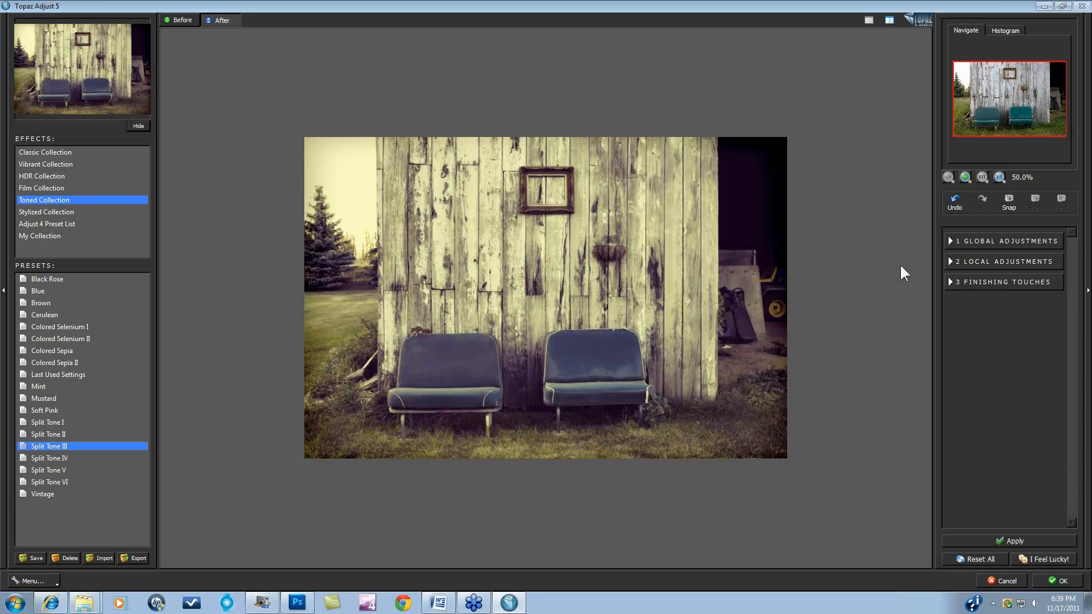
- Adjust the preset's Tone to Color 2 Region 65.81 and Tone Strength 0.81, then accept the filter and return to Photoshop
left_click(954, 282)
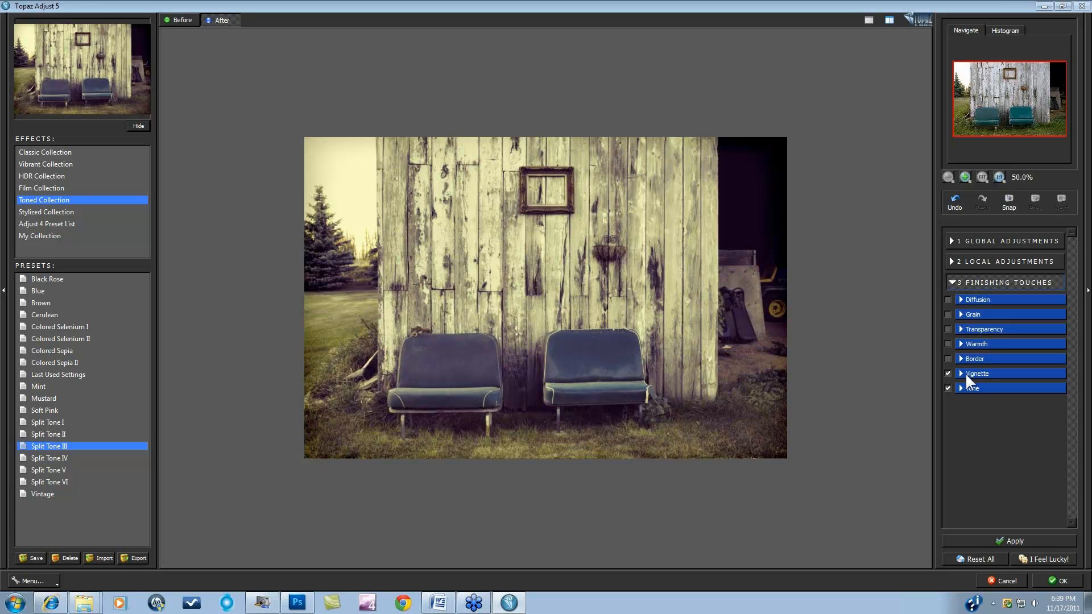
left_click(970, 389)
left_click_drag(1069, 377, 1071, 421)
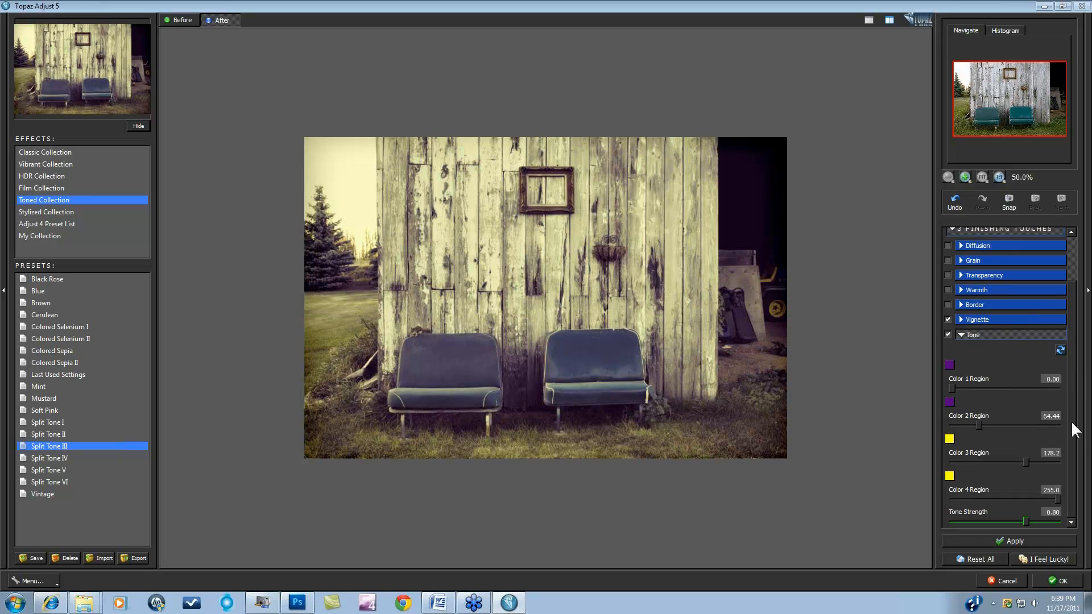
mouse_move(979, 424)
left_mouse_down()
mouse_move(992, 422)
mouse_move(964, 422)
mouse_move(981, 424)
left_mouse_up()
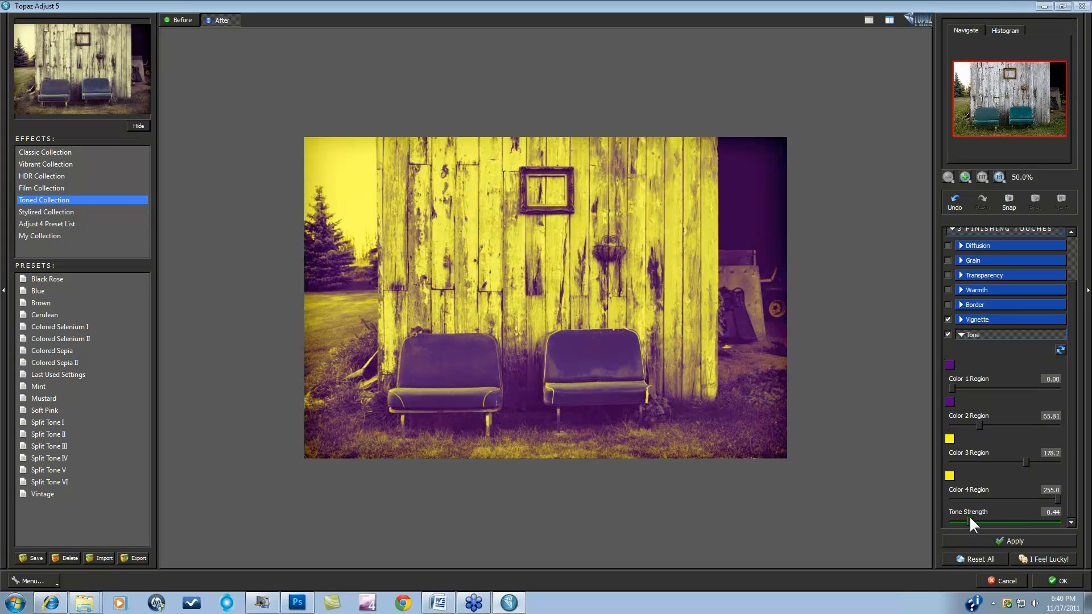
left_click_drag(969, 515, 1014, 510)
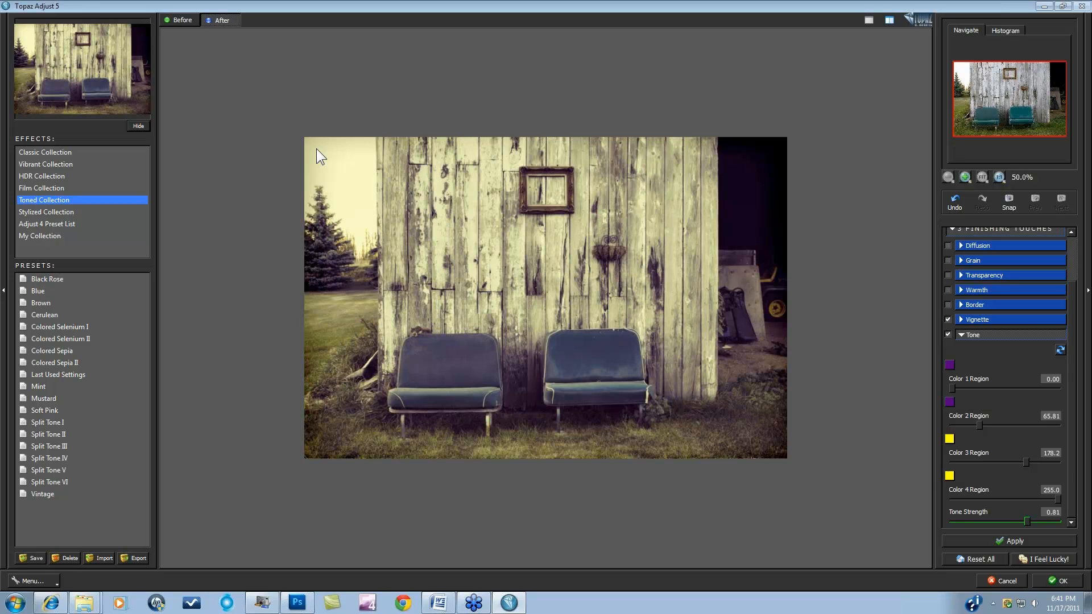
left_click(1051, 581)
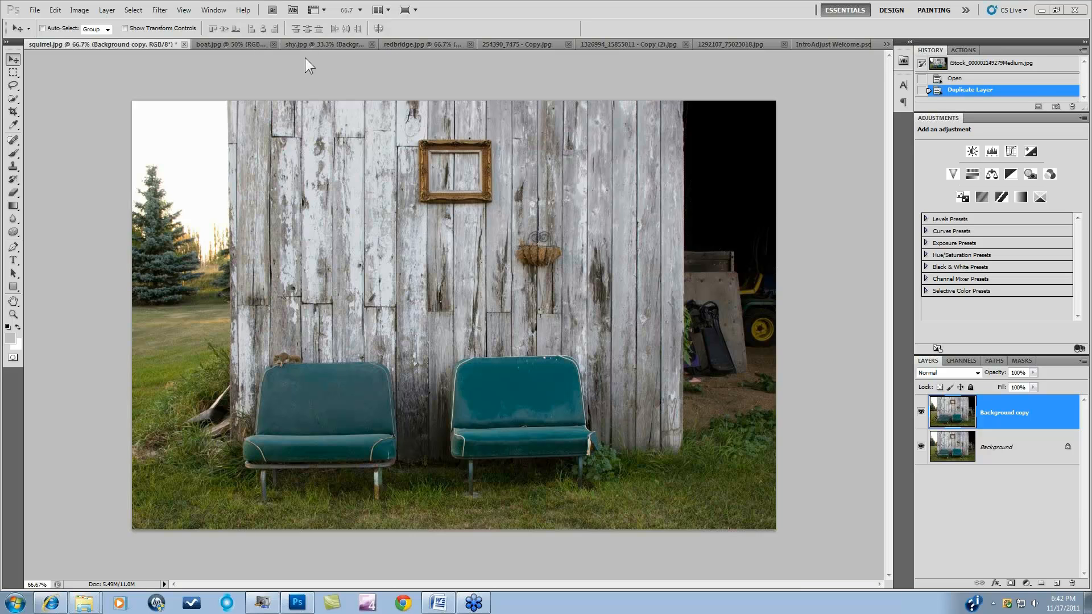
- Duplicate the background layer of 254390_7475 - Copy.jpg and launch Topaz Adjust 5 on the copy
left_click(508, 44)
left_click_drag(1039, 417, 1057, 582)
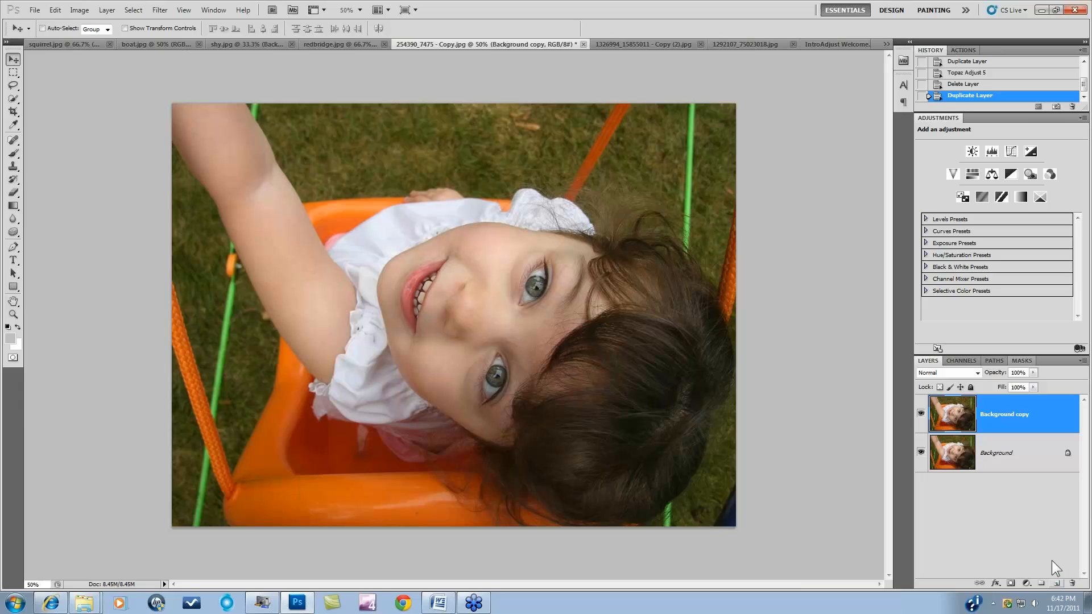
left_click(161, 10)
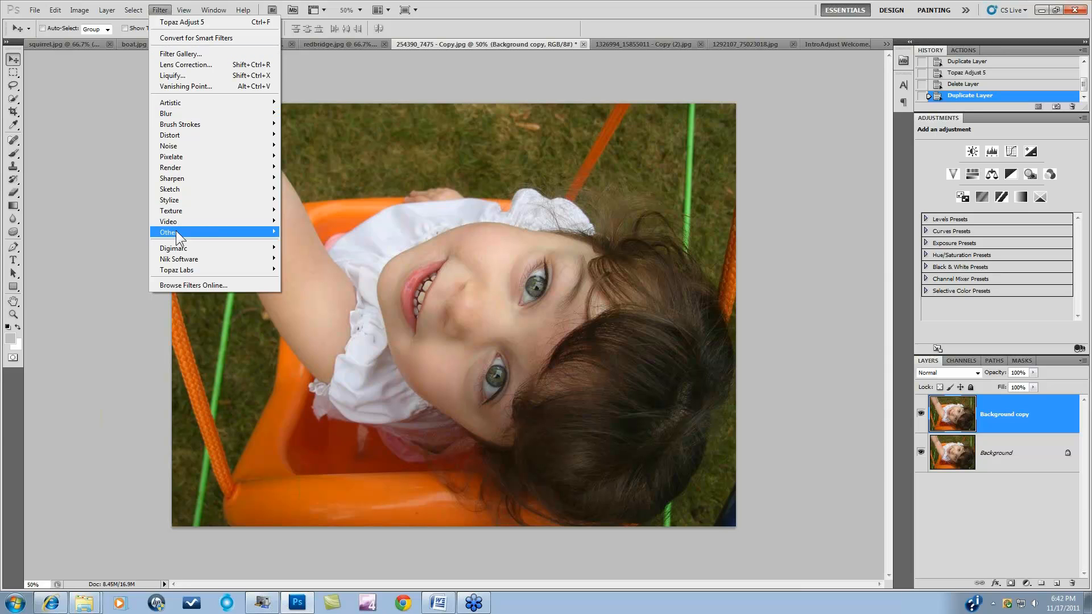
mouse_move(200, 275)
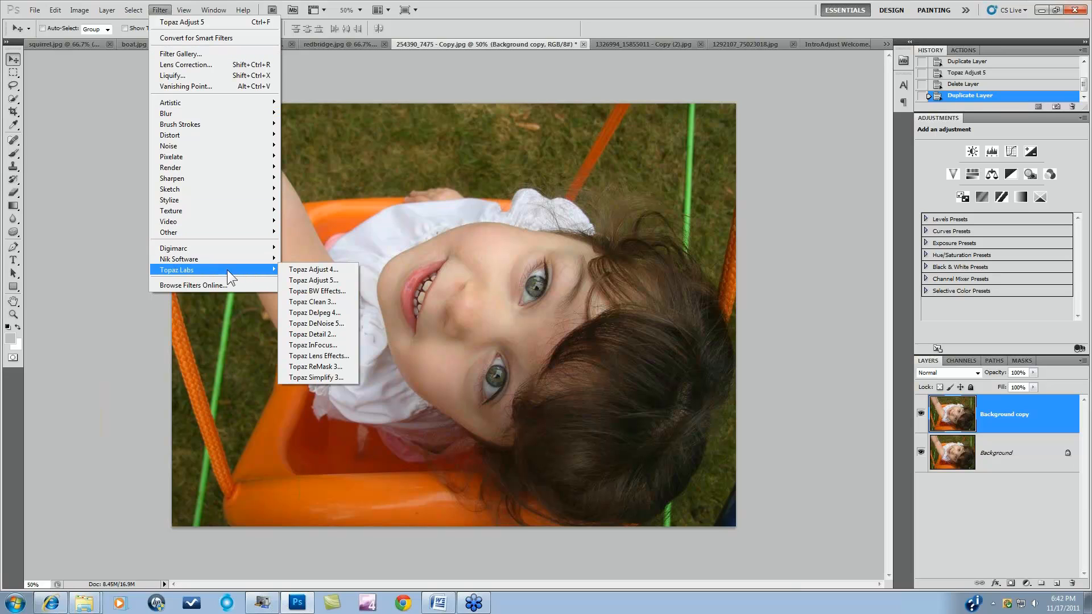
left_click(300, 280)
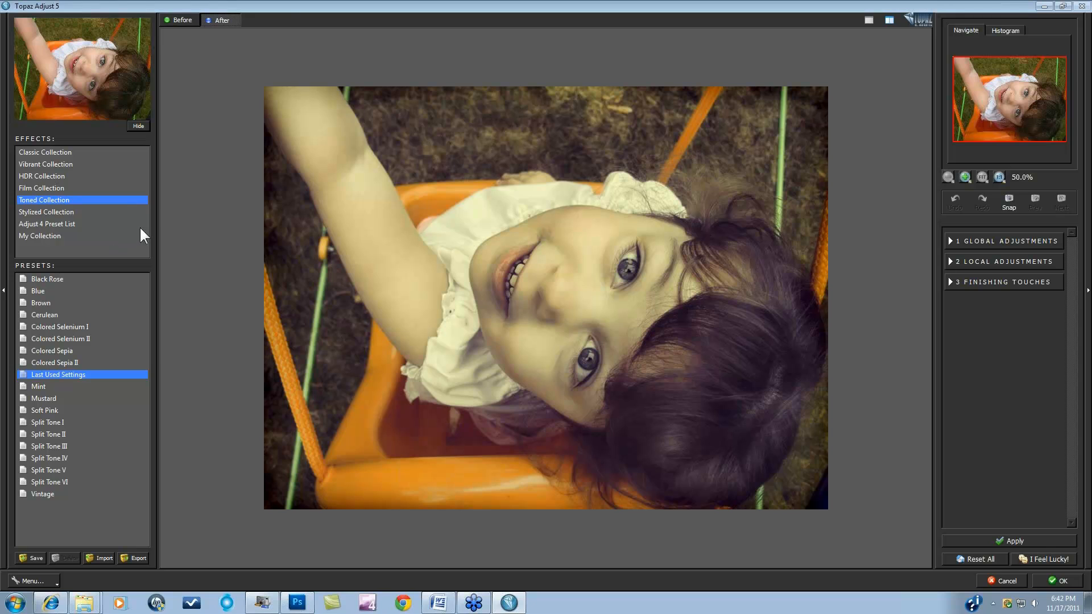
- Look through the preset collections, try Spicify from the Vibrant Collection on the child's photo and compare it with the original
left_click(51, 212)
left_click(56, 188)
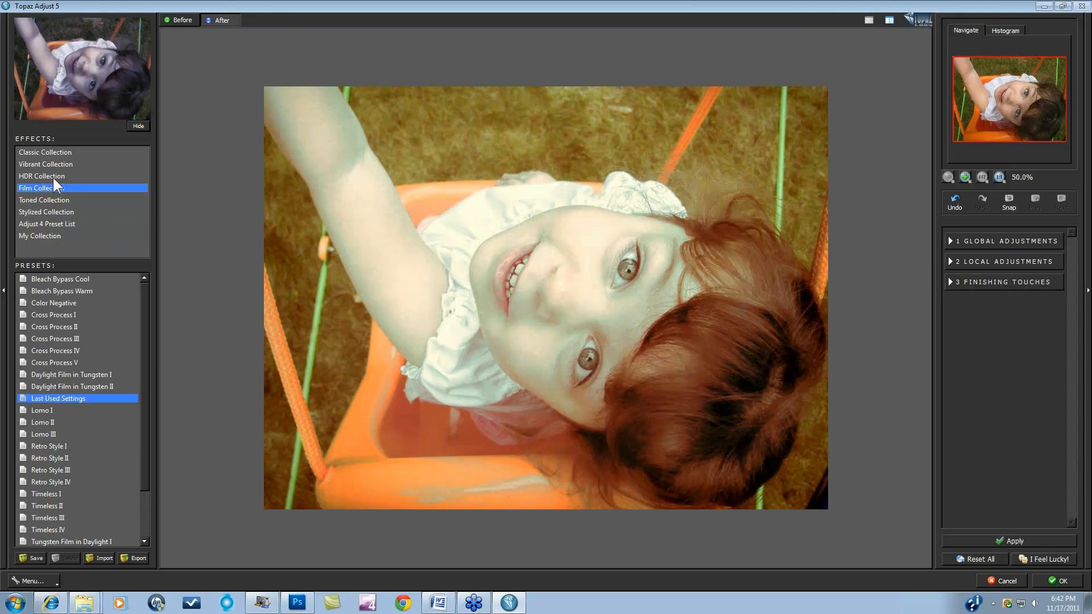
left_click(56, 165)
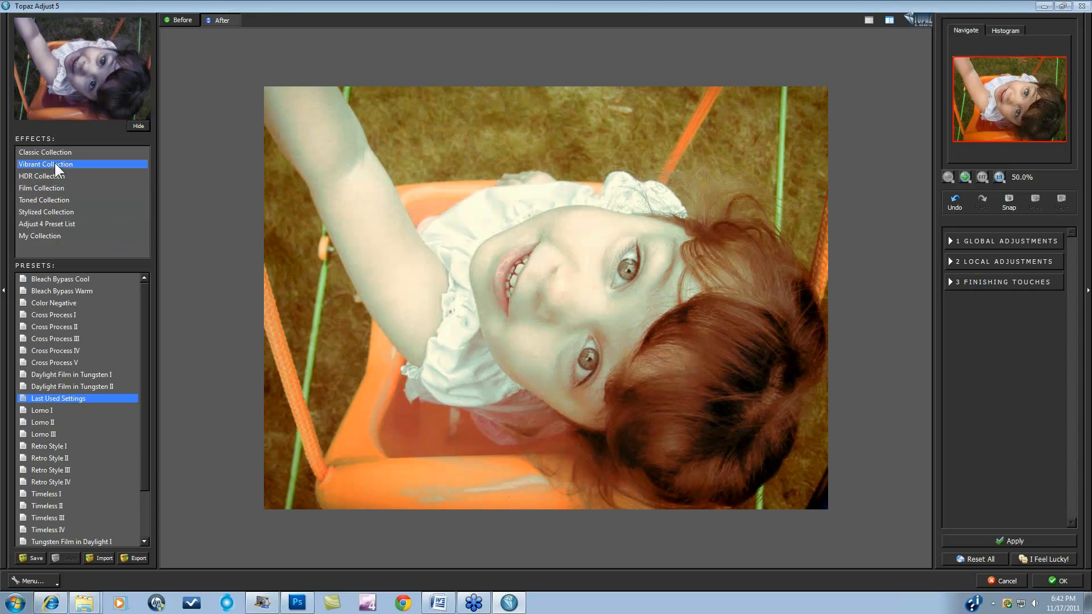
left_click_drag(146, 303, 146, 359)
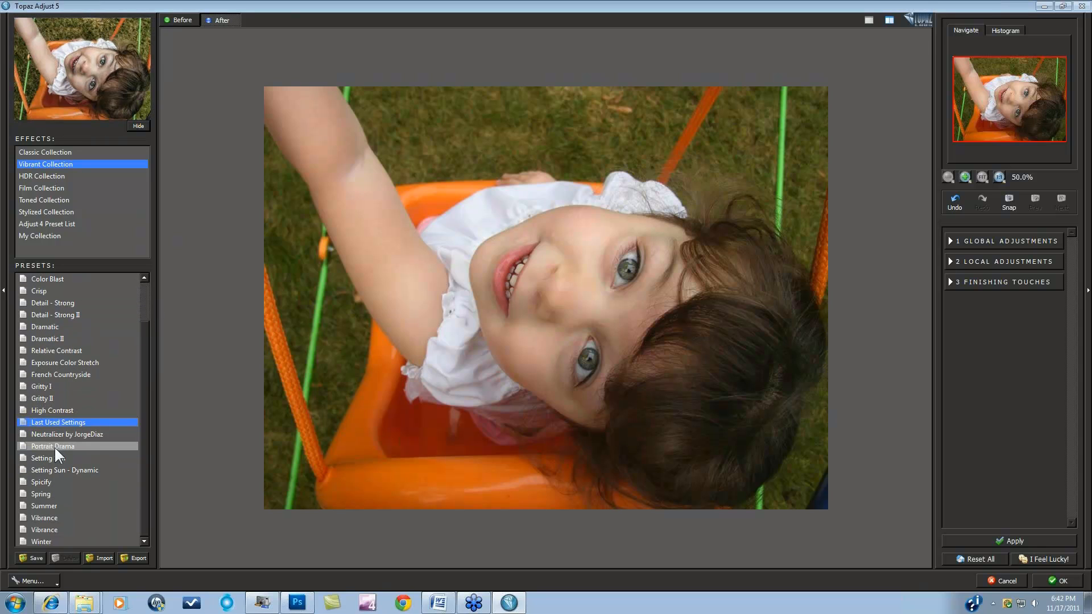
left_click(47, 483)
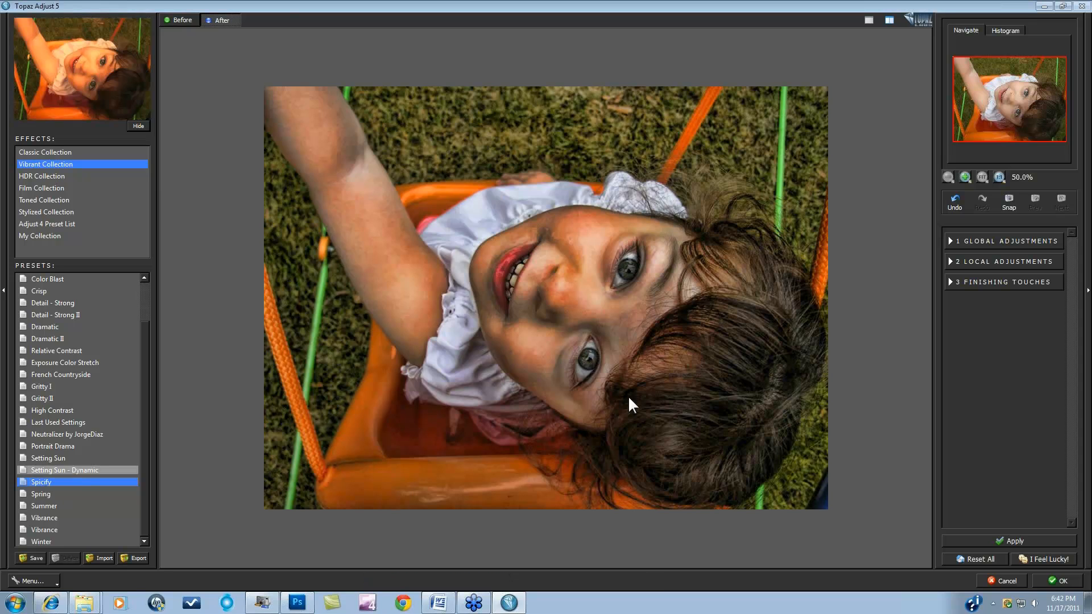
left_click(716, 468)
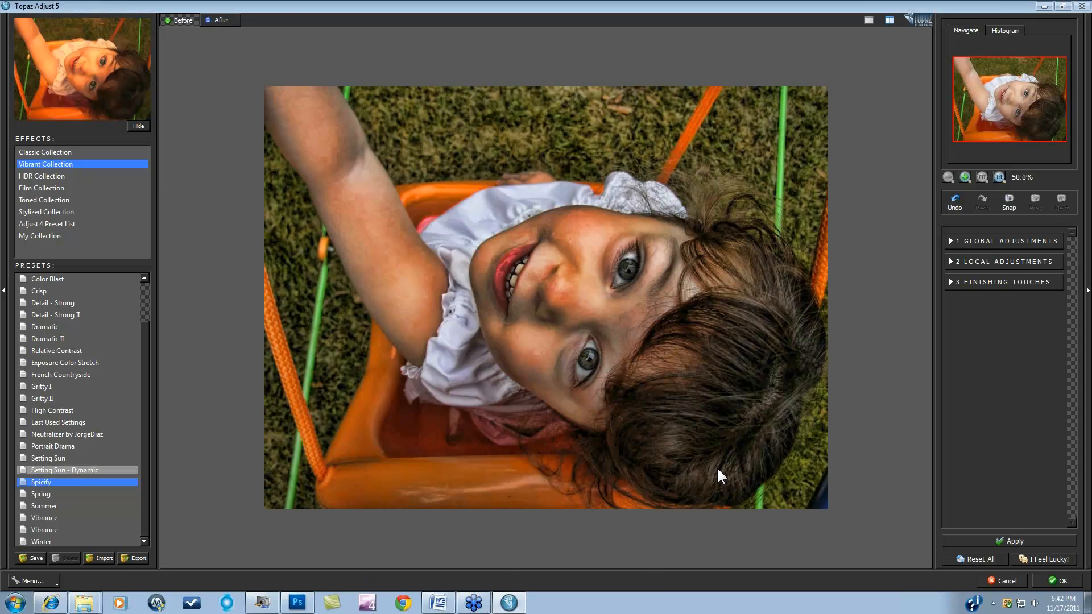
- Apply the Psychedelic preset from the Stylized Collection to the child's photo
left_click(49, 190)
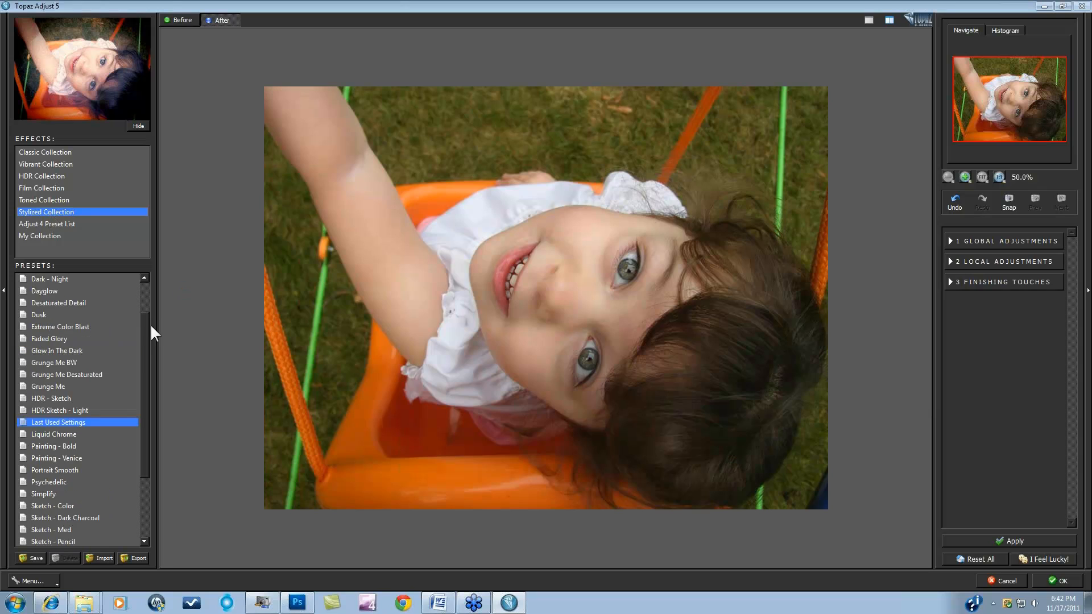
left_click_drag(144, 330, 141, 409)
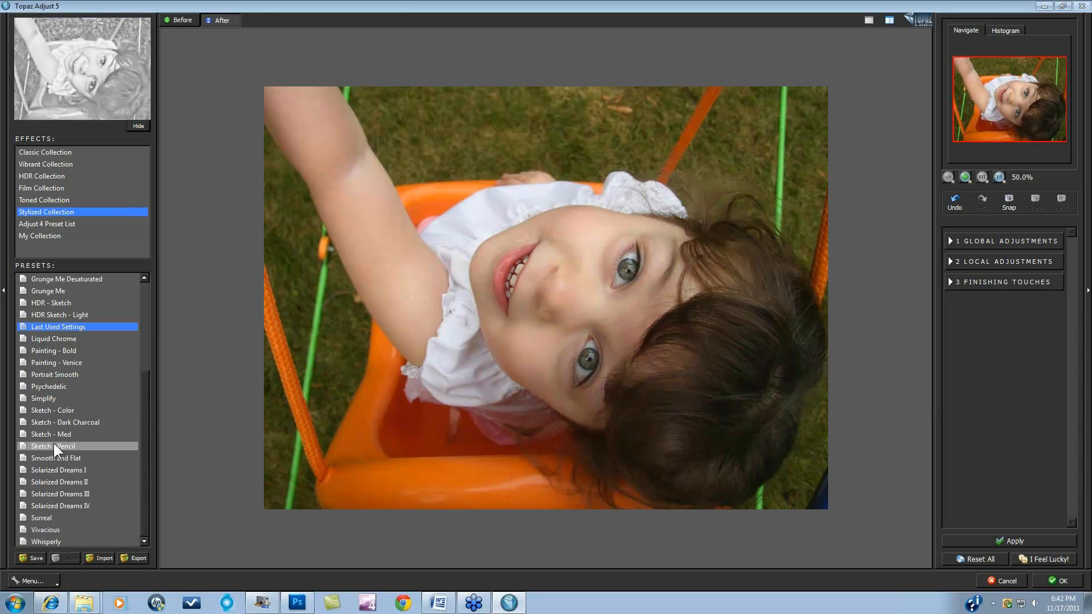
left_click(60, 387)
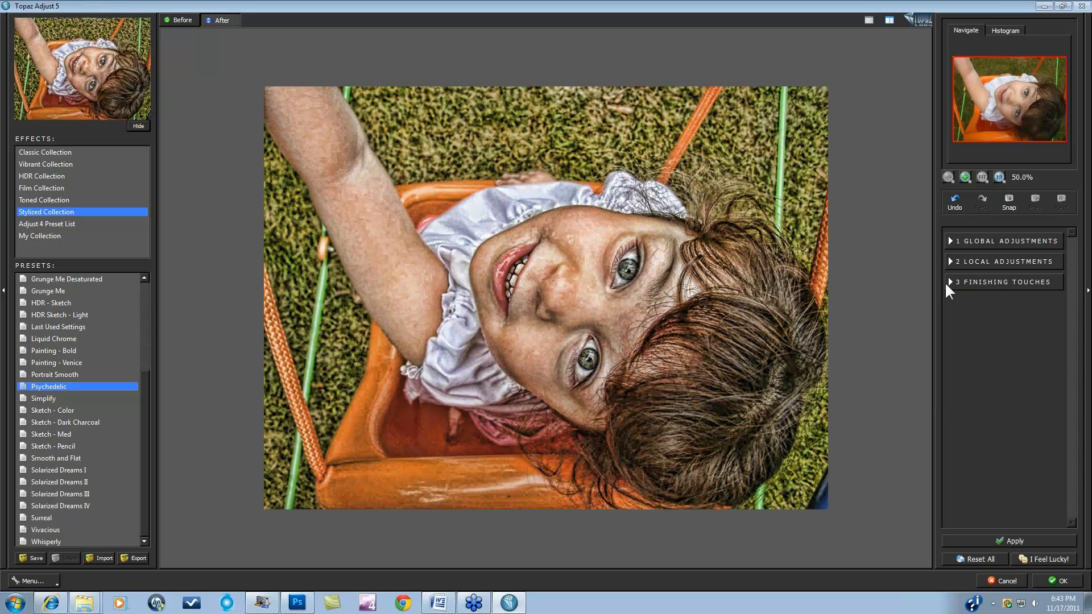
- Set up the local Brush Out adjustment with Brush Size 520, Hardness 0.72 and Edge Aware 1.00
left_click(950, 261)
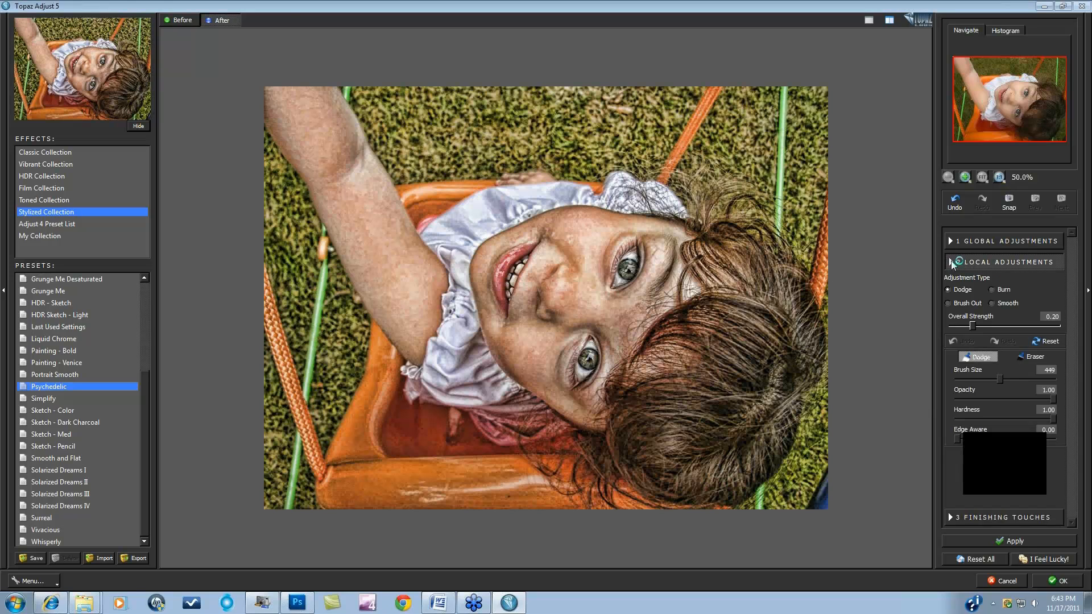
left_click(948, 318)
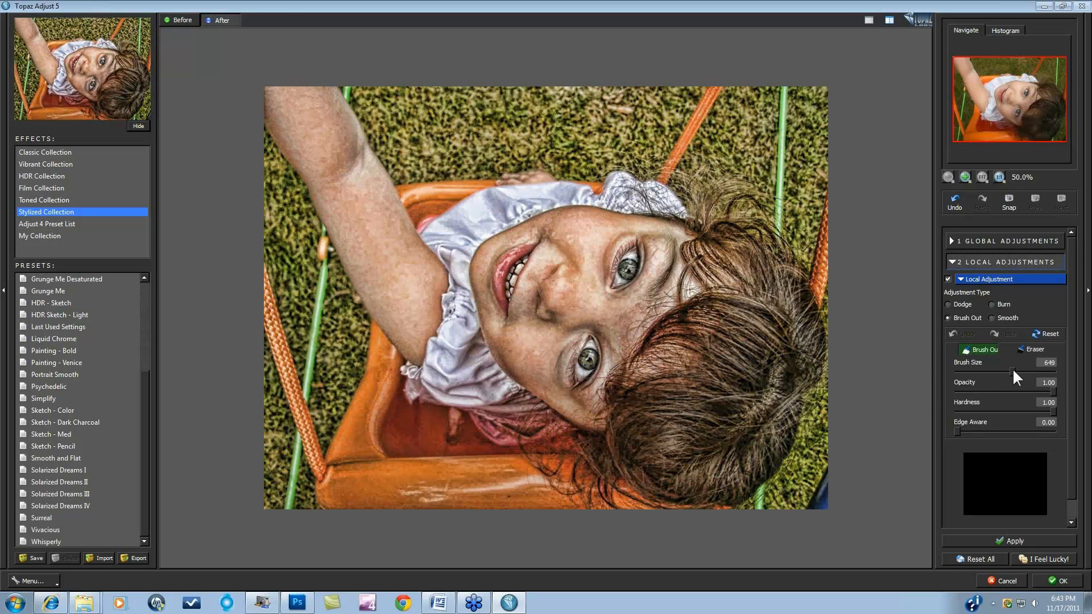
left_click_drag(1001, 372, 1020, 372)
left_click_drag(1051, 410, 1027, 410)
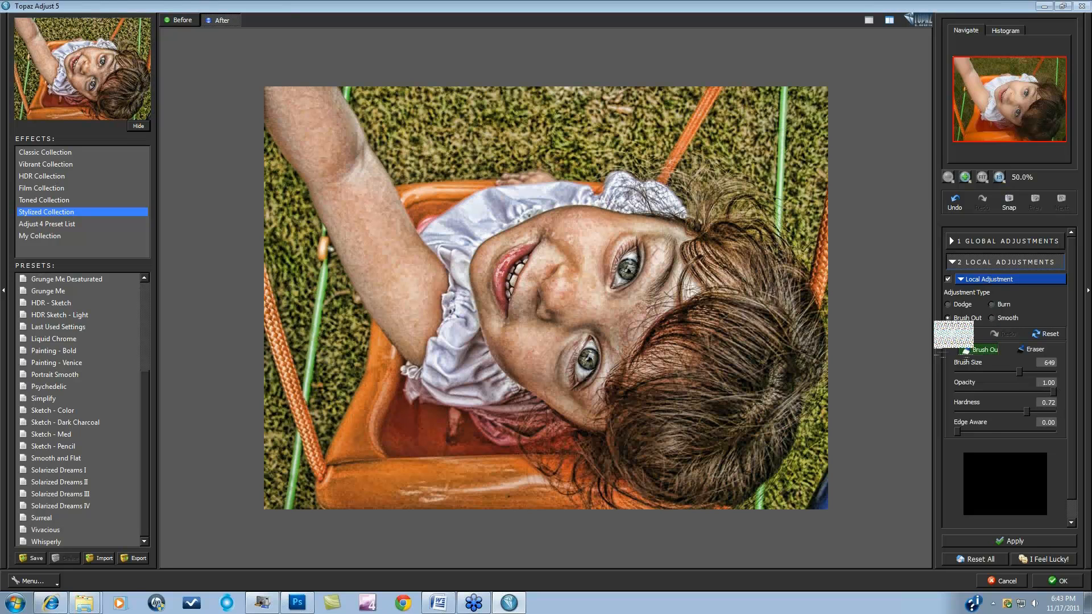
left_click_drag(958, 431, 1053, 431)
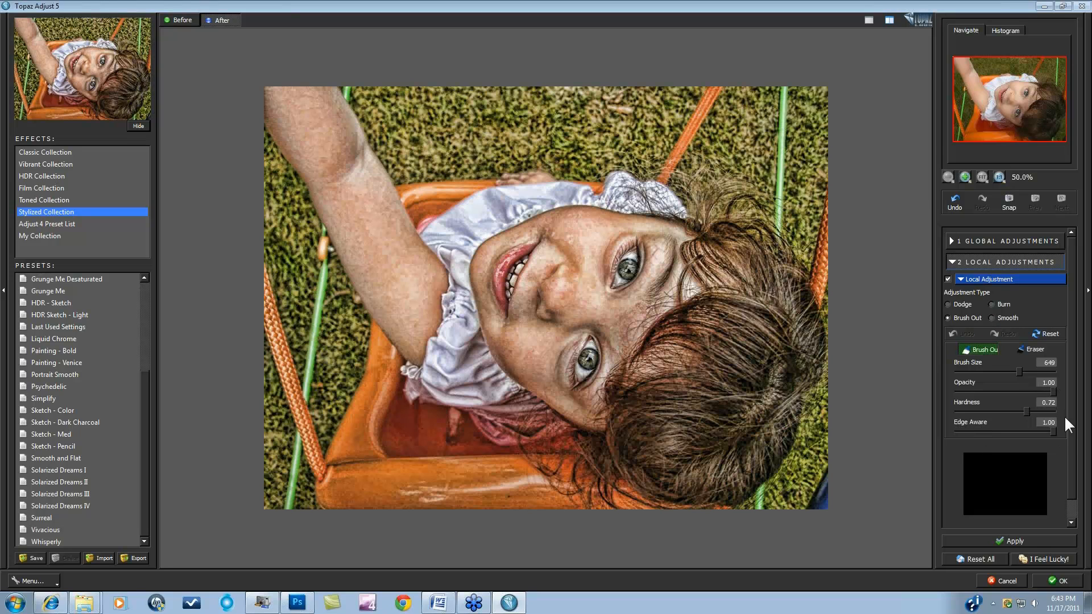
left_click_drag(1020, 372, 1006, 372)
- Brush the preset effect out of the child's arm and face, then switch Local Adjustment off to compare
left_click_drag(307, 172, 328, 219)
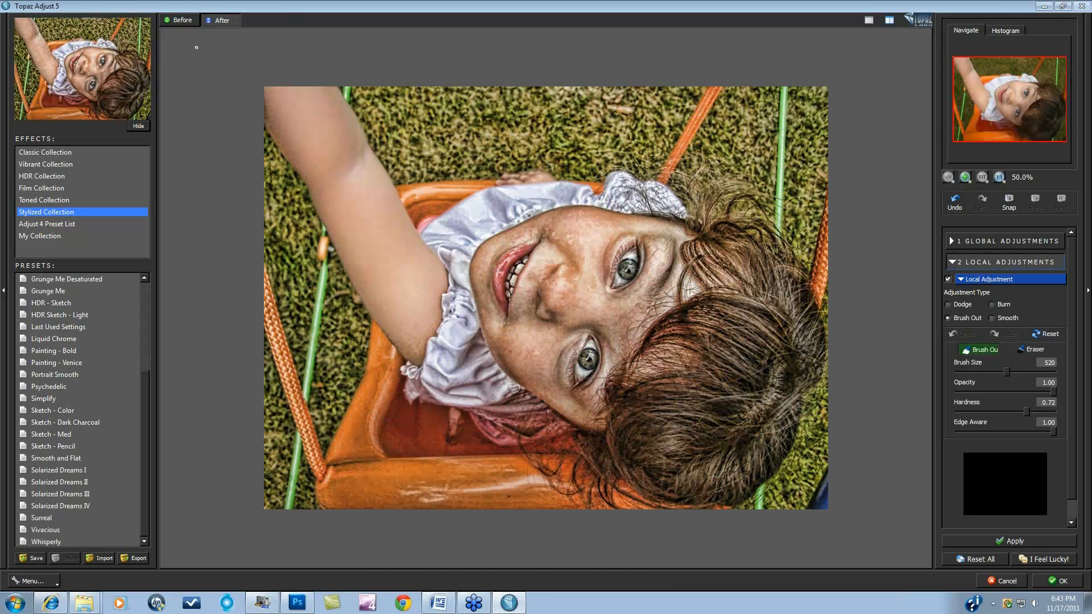
left_click_drag(308, 154, 354, 308)
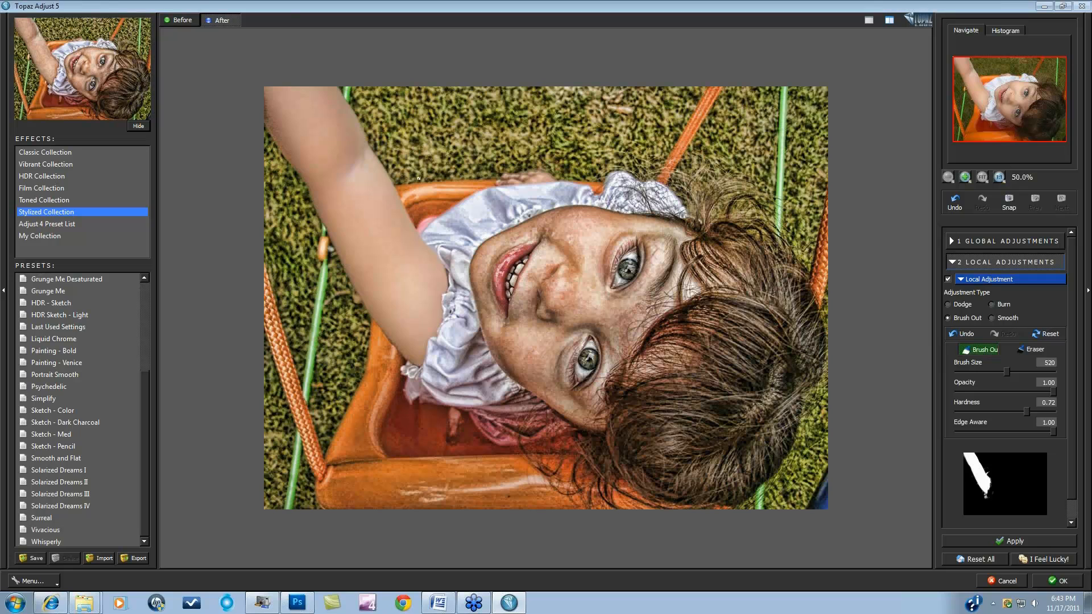
left_click_drag(494, 250, 577, 234)
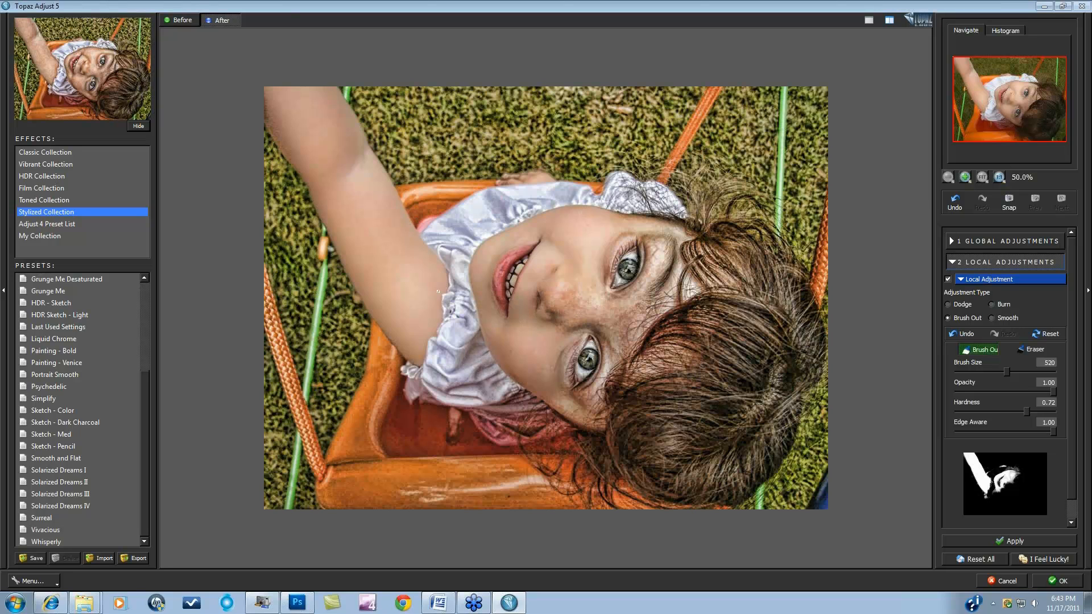
mouse_move(512, 364)
left_mouse_down()
mouse_move(549, 367)
mouse_move(567, 387)
left_mouse_up()
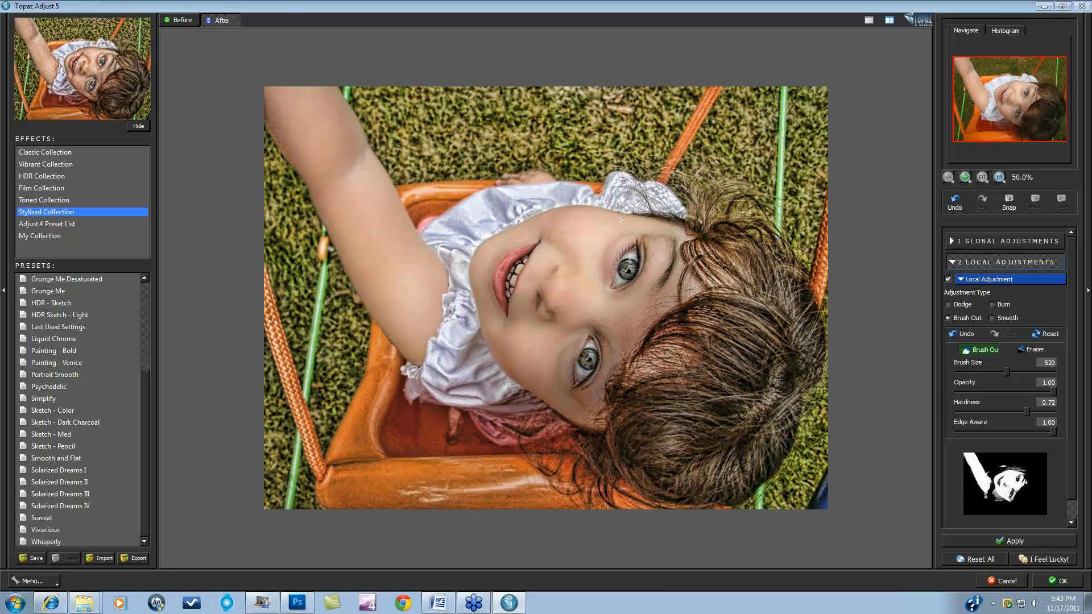
left_click(948, 279)
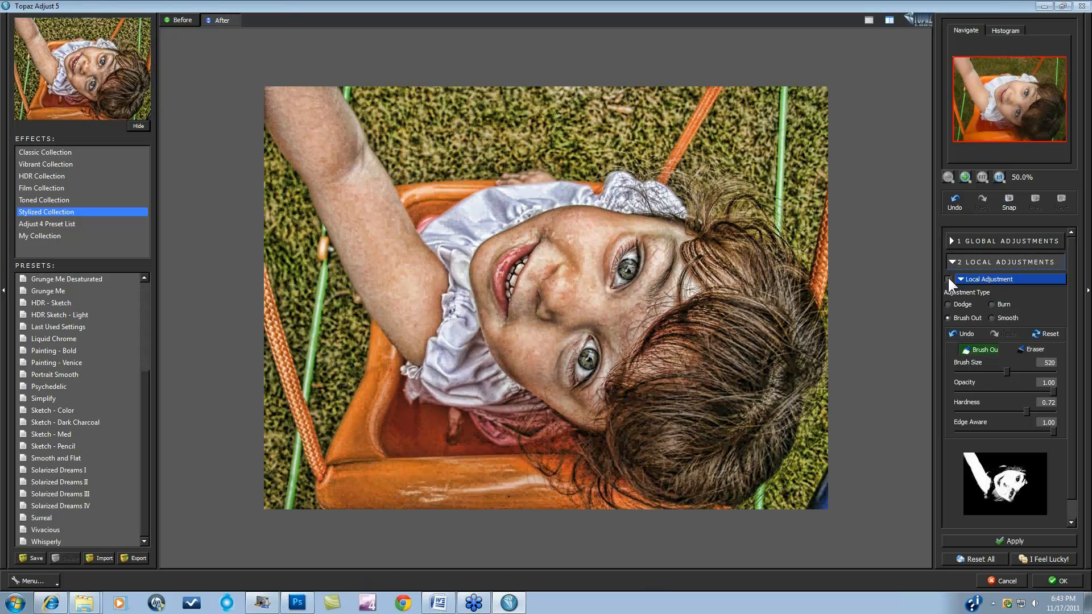
- Switch Local Adjustment back on and compare the brushed-out child's photo with the original
left_click(949, 280)
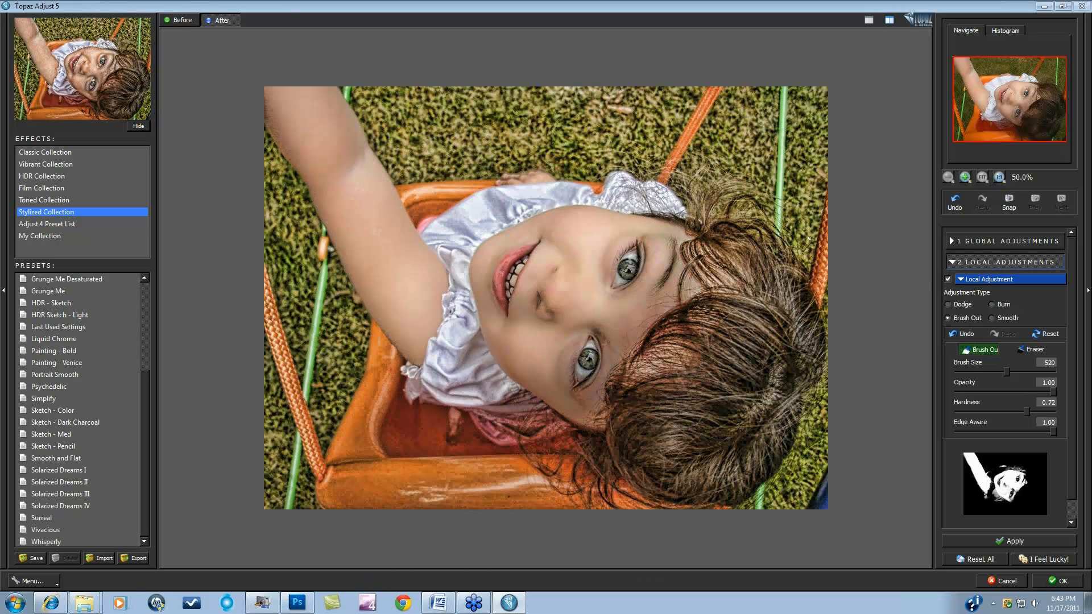
left_click(180, 23)
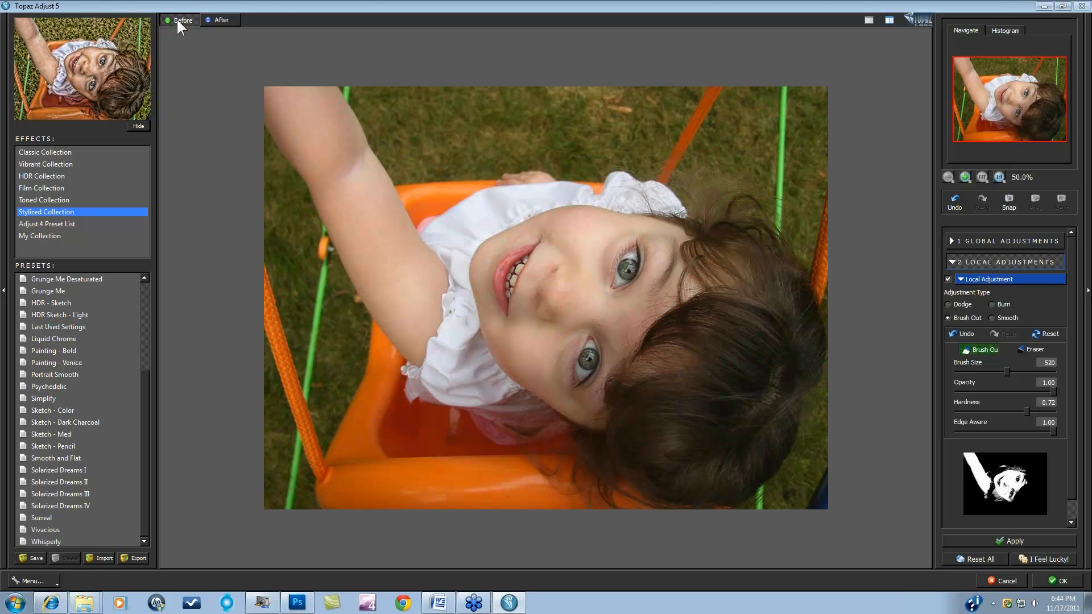
left_click(218, 21)
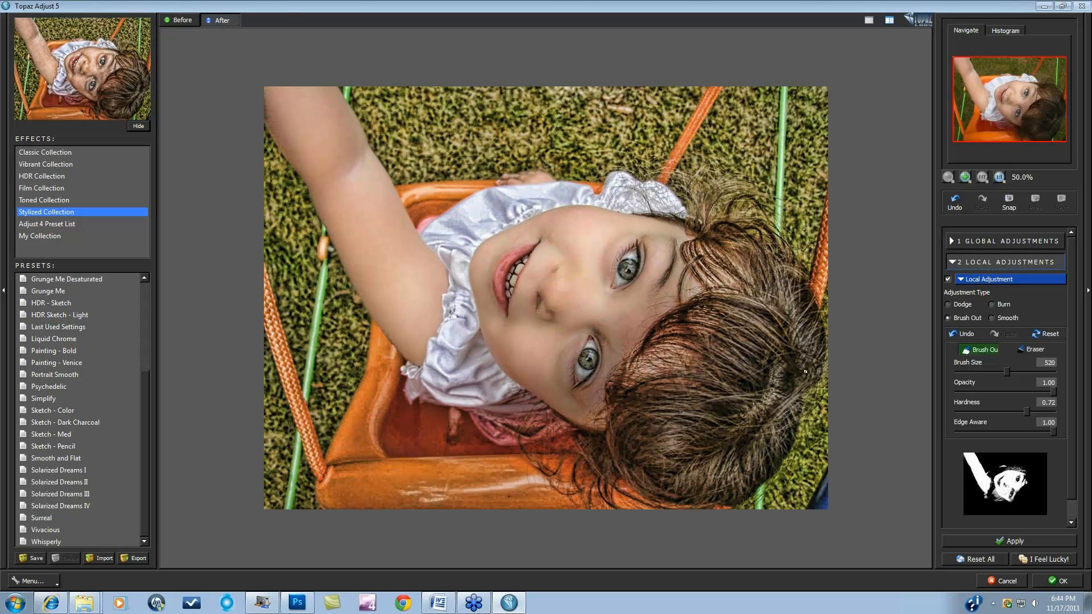
- Set the Overall Transparency finishing touch to 0.48 and compare the softened effect with the original photo
scroll(1069, 458, "down", 1)
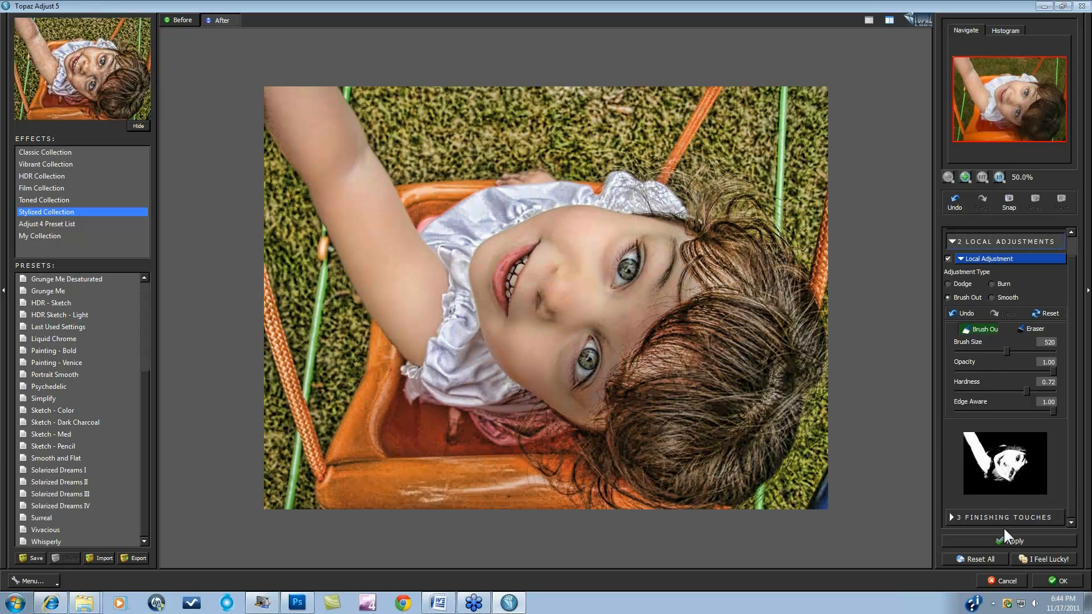
left_click(953, 518)
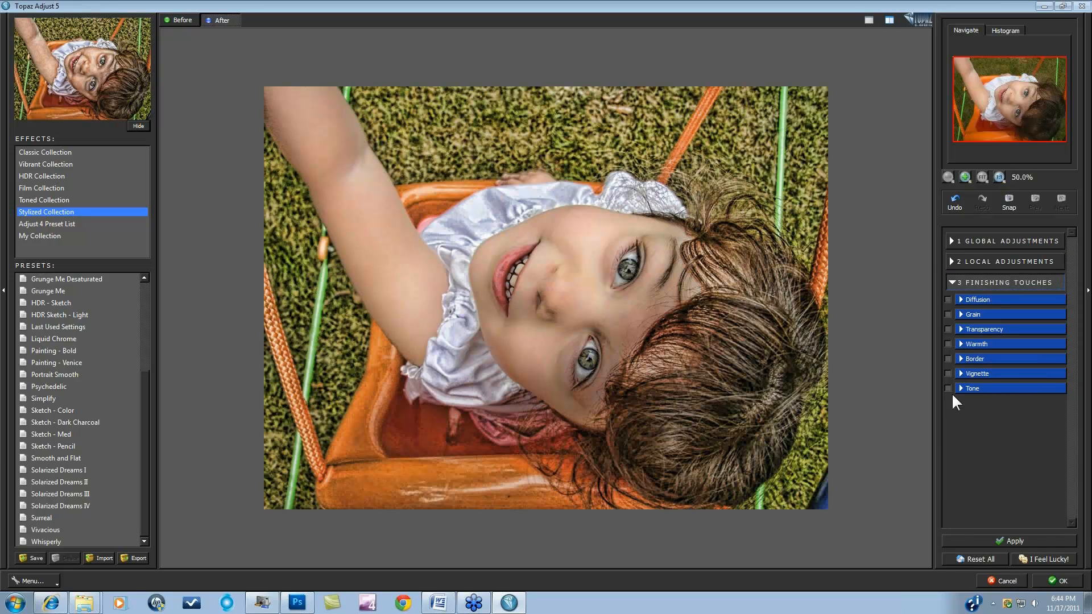
left_click(962, 330)
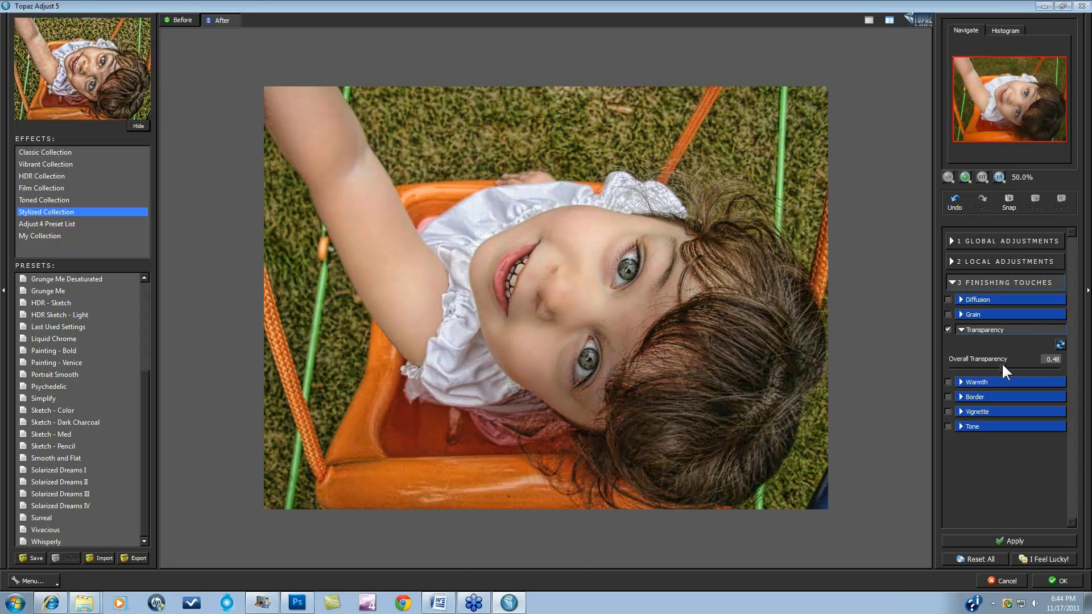
left_click(179, 19)
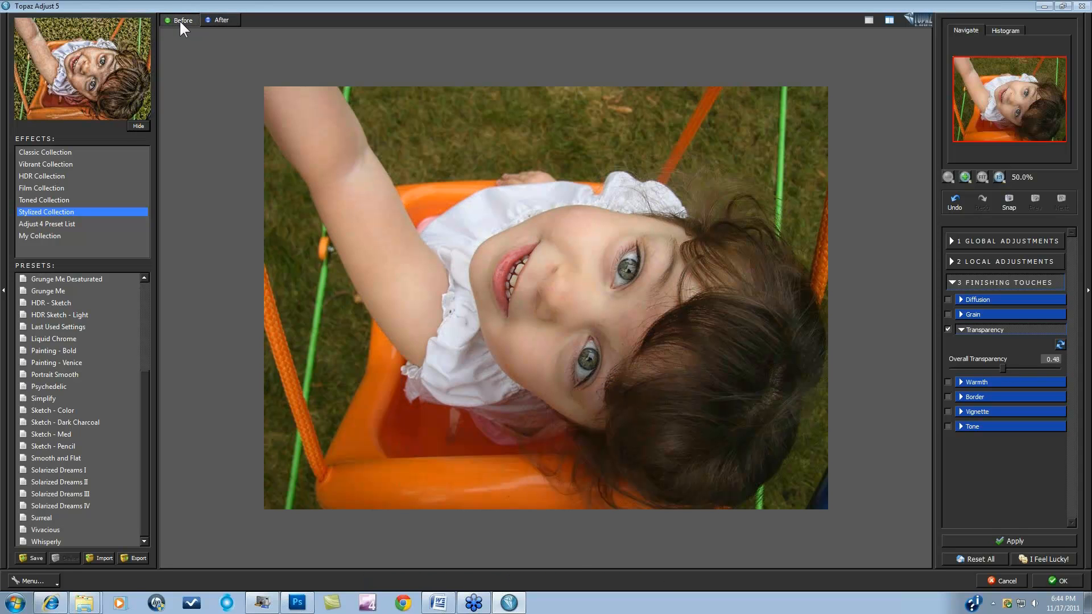
left_click(215, 17)
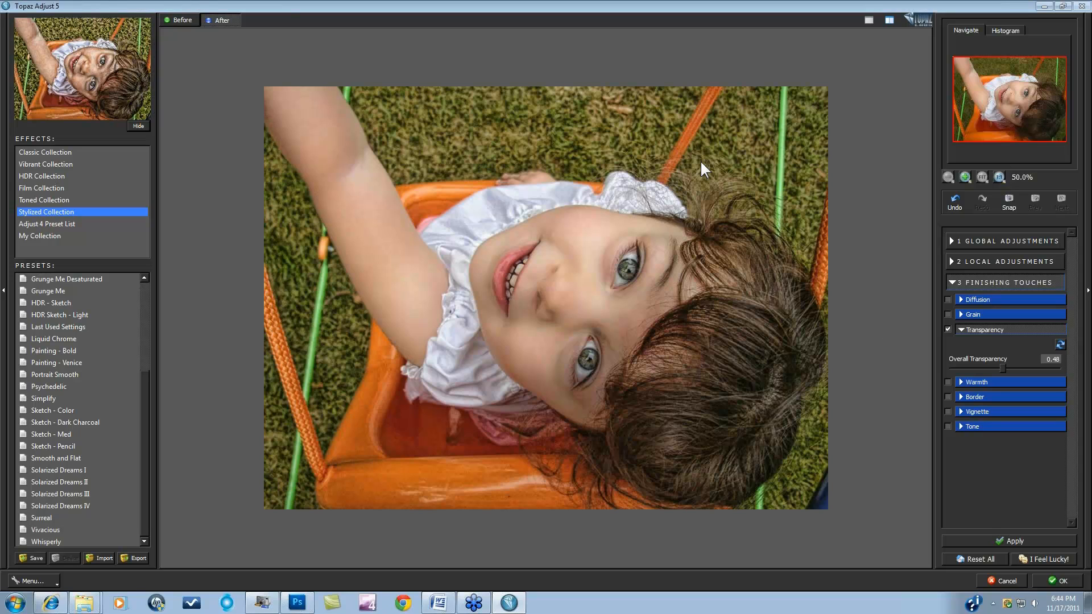
- Try the Smooth local adjustment type and close the child's photo without applying its adjustments
left_click(957, 259)
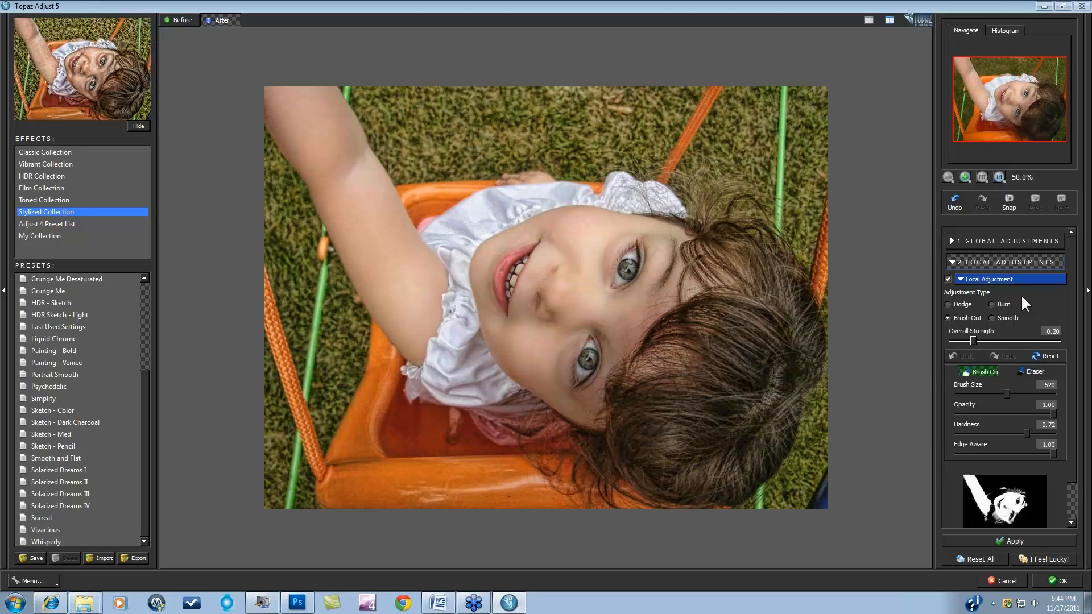
left_click(1001, 317)
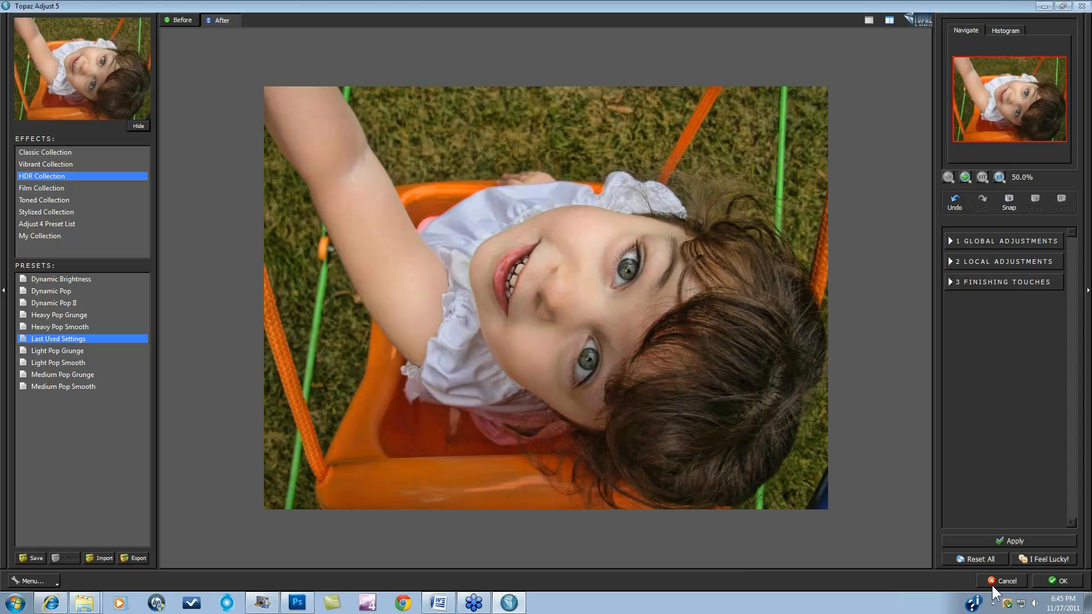
left_click(1011, 578)
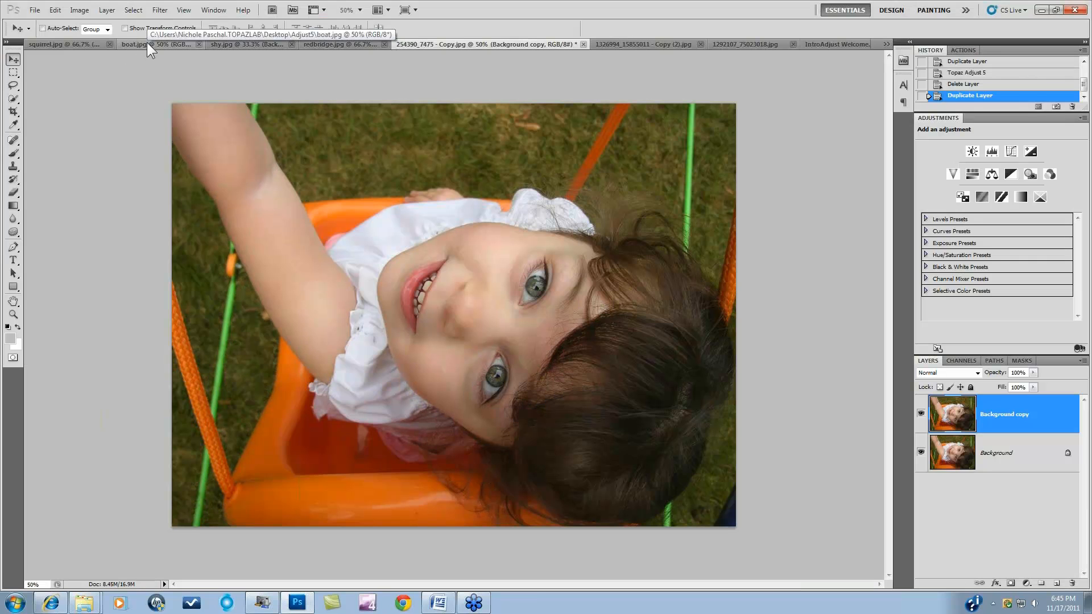
- Switch to the shy.jpg photo in Photoshop and open it in the Topaz Adjust 5 filter
left_click(261, 44)
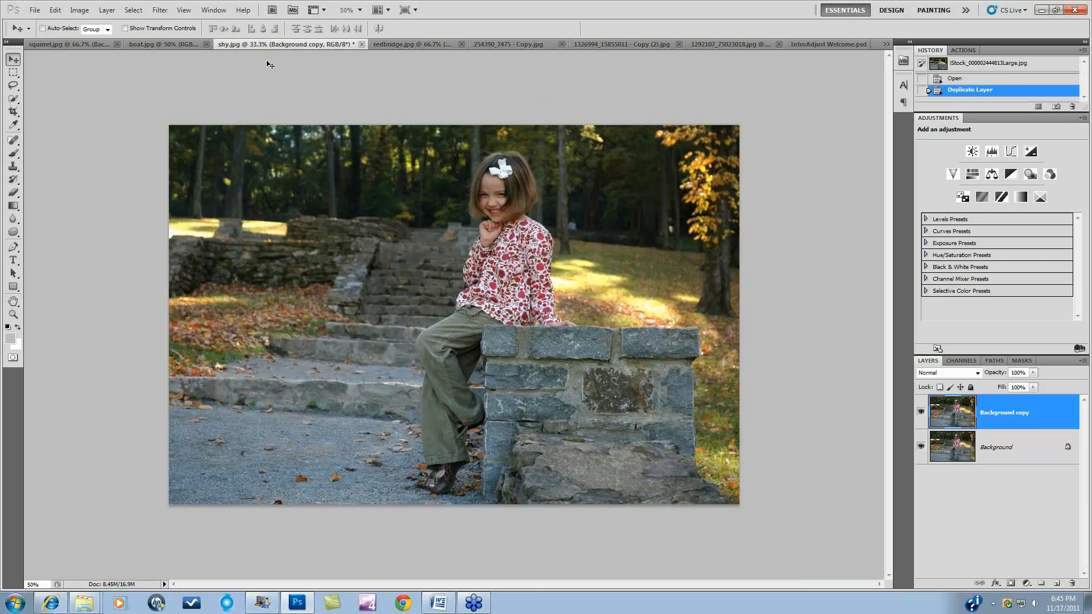
left_click(160, 9)
mouse_move(228, 270)
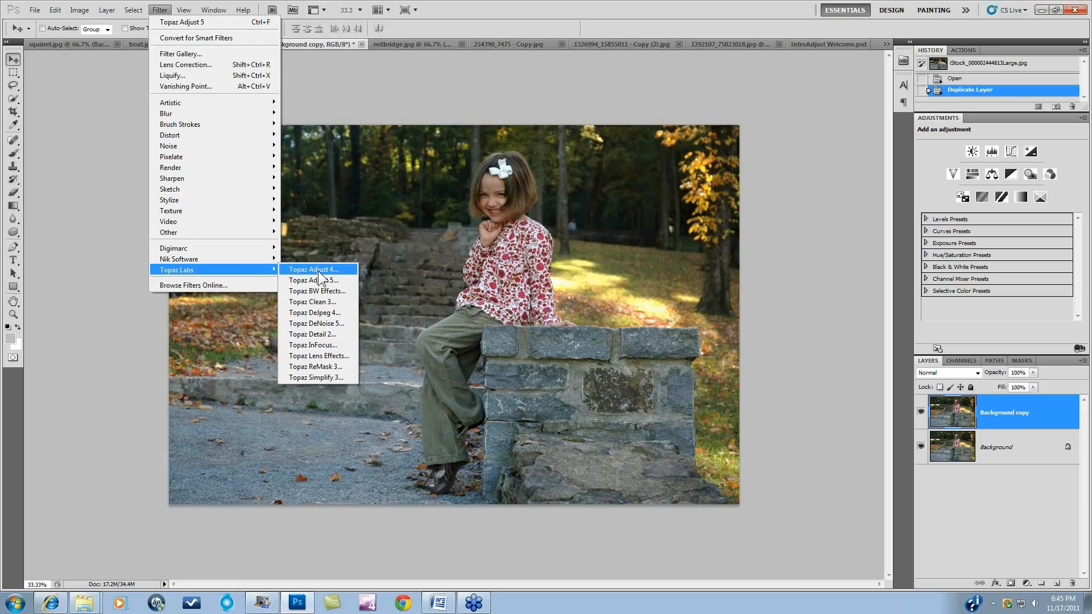
left_click(317, 279)
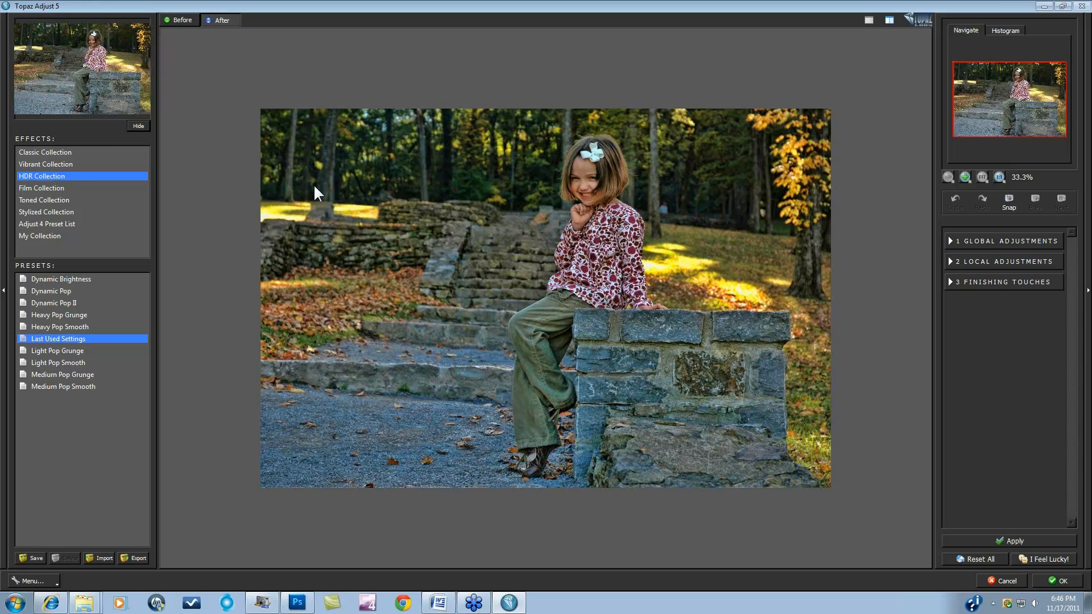
- Compare the Heavy Pop Smooth preset with the original and with Heavy Pop Grunge, keeping Heavy Pop Smooth on the photo
left_click(77, 327)
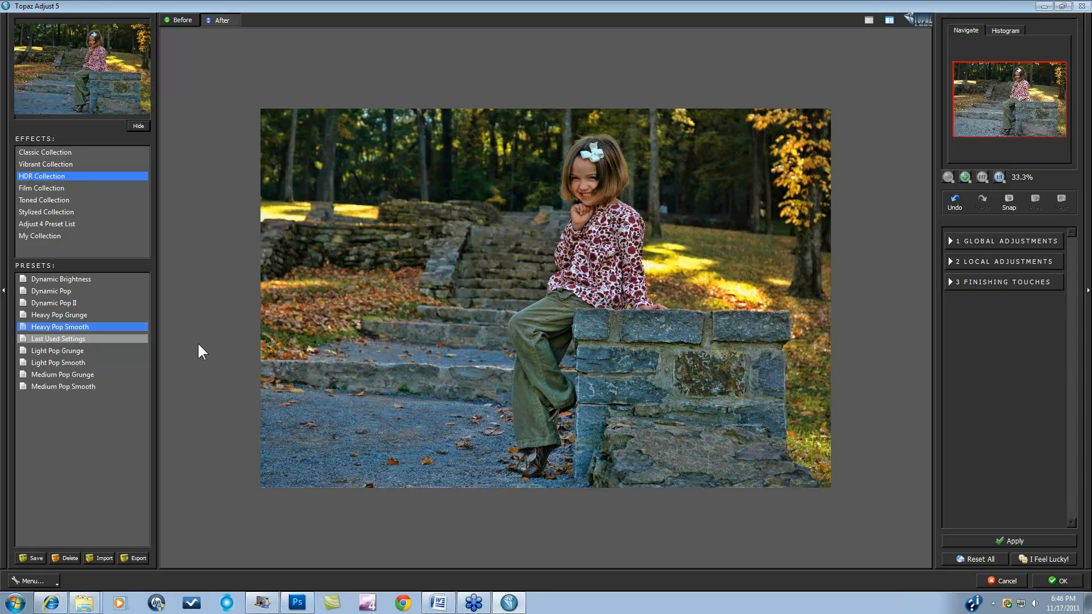
key("space")
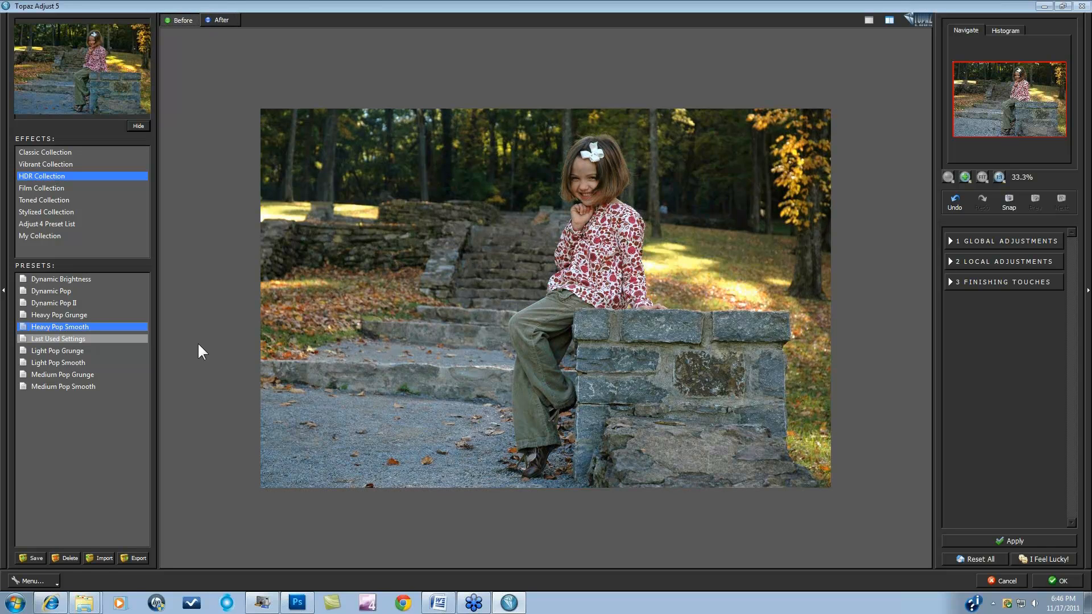
key("space")
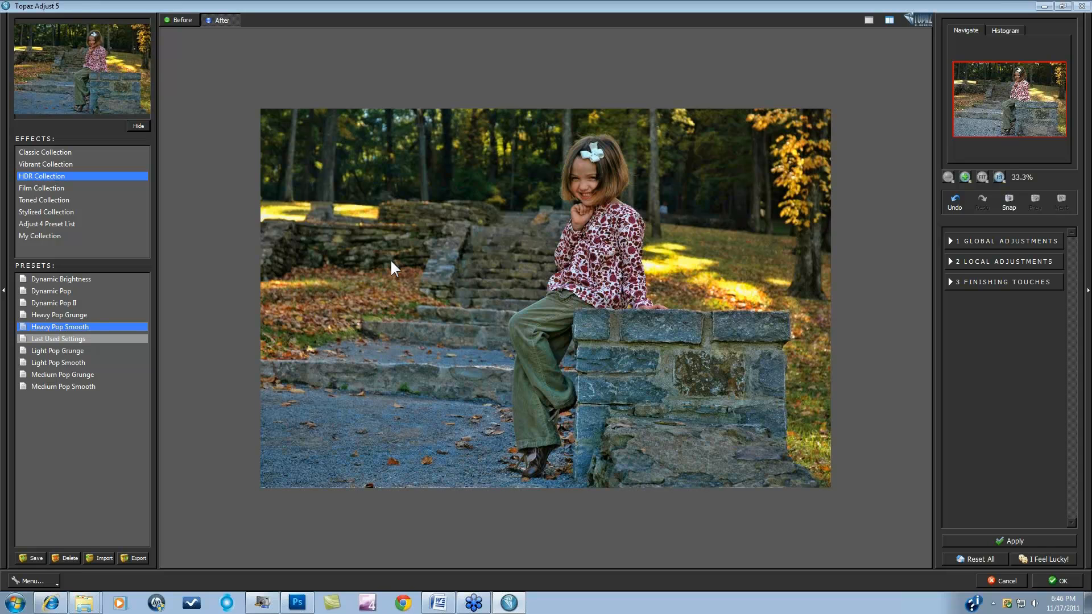
left_click(74, 315)
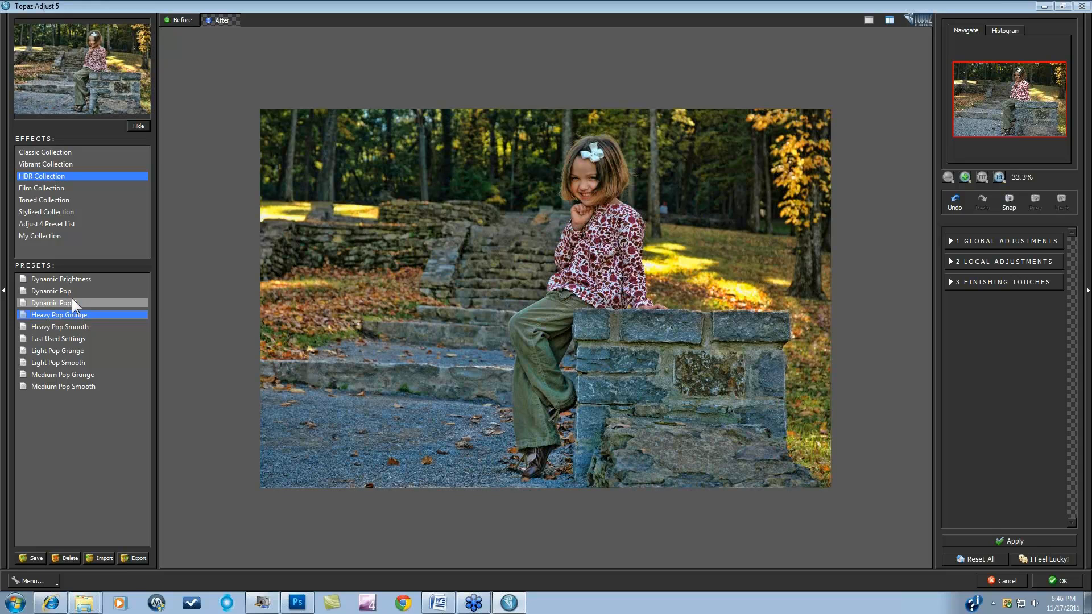
left_click(66, 327)
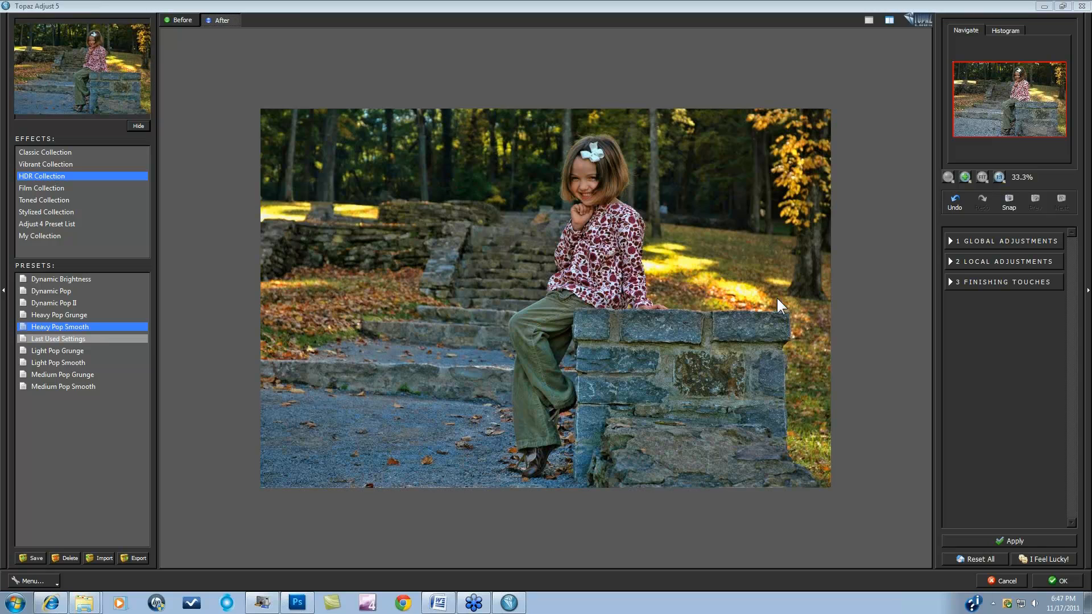
- Enable the Vignette finishing touch and centre it just below the girl's face at (1743,509)
left_click(951, 282)
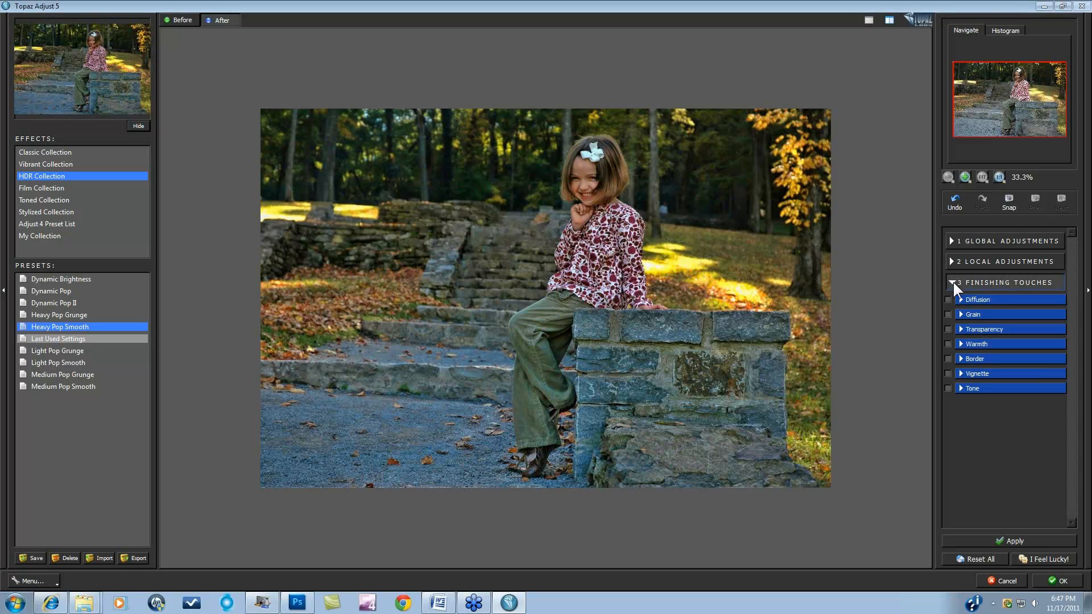
left_click(962, 374)
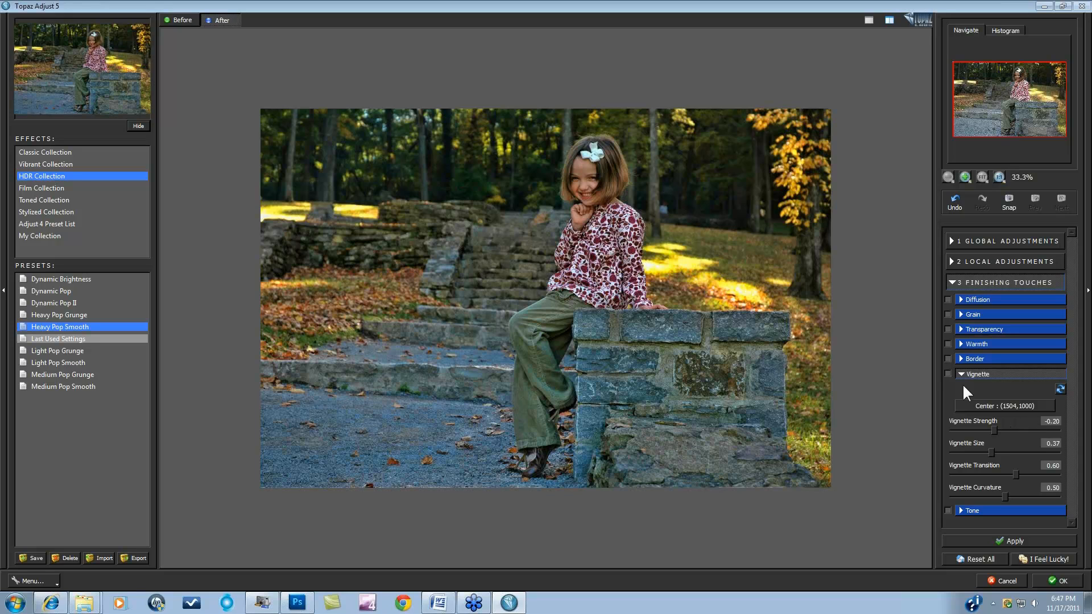
left_click(948, 374)
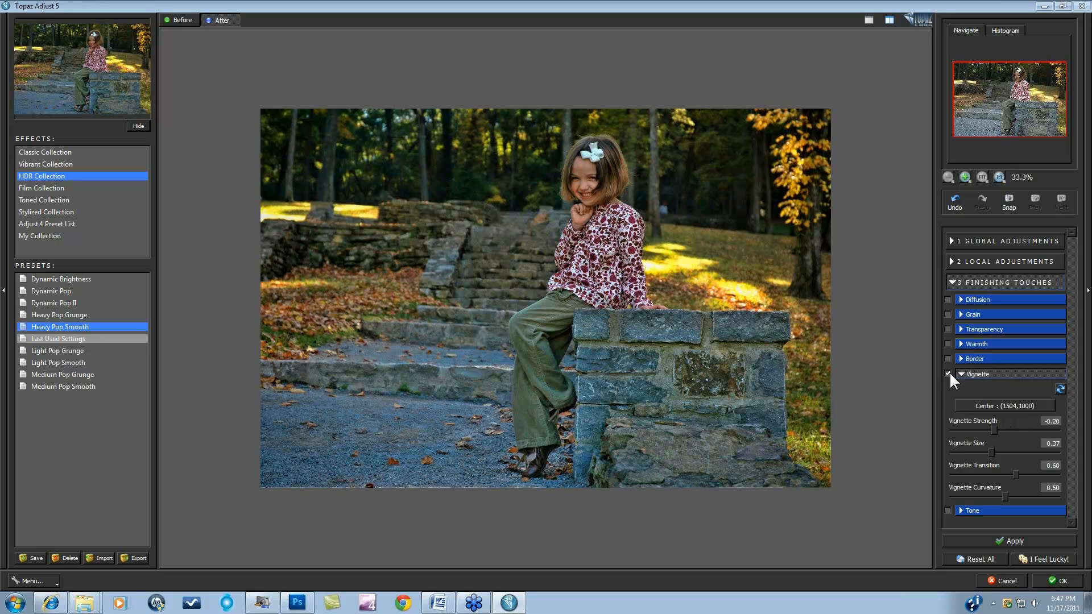
left_click(1009, 405)
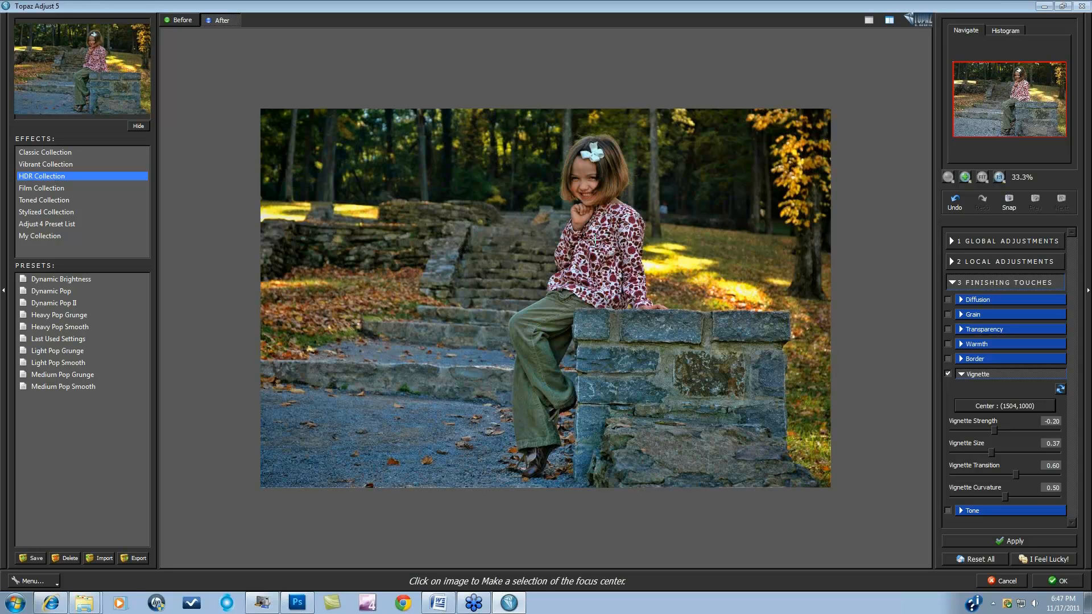
left_click(591, 205)
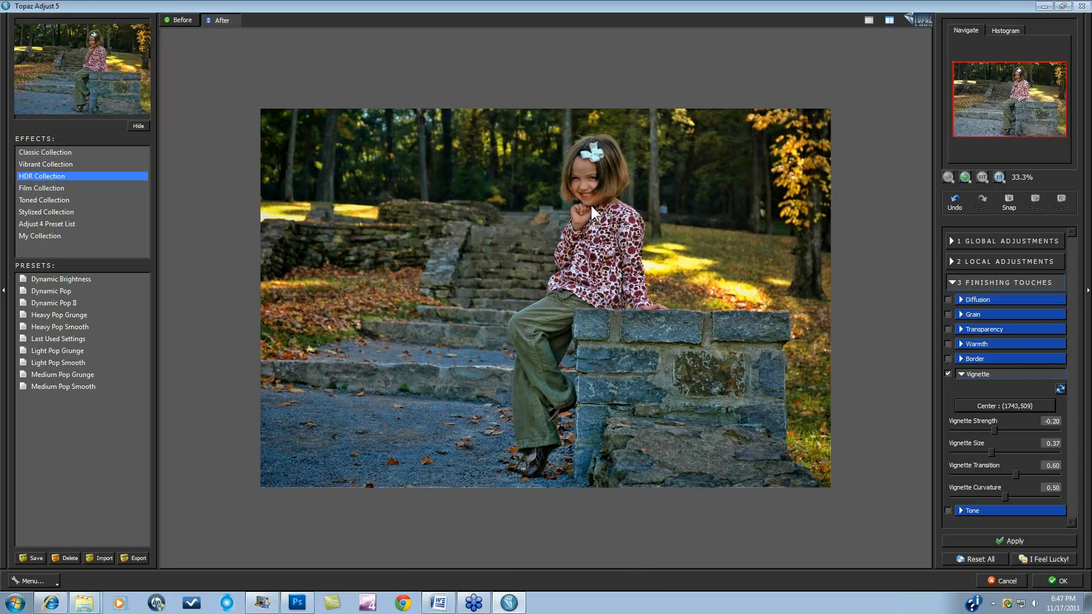
- Set Vignette Strength to -0.35, Size to 0.62, Transition to 0.22 and Curvature to 0.06, and compare the photo with and without the vignette
left_click_drag(1014, 472, 956, 474)
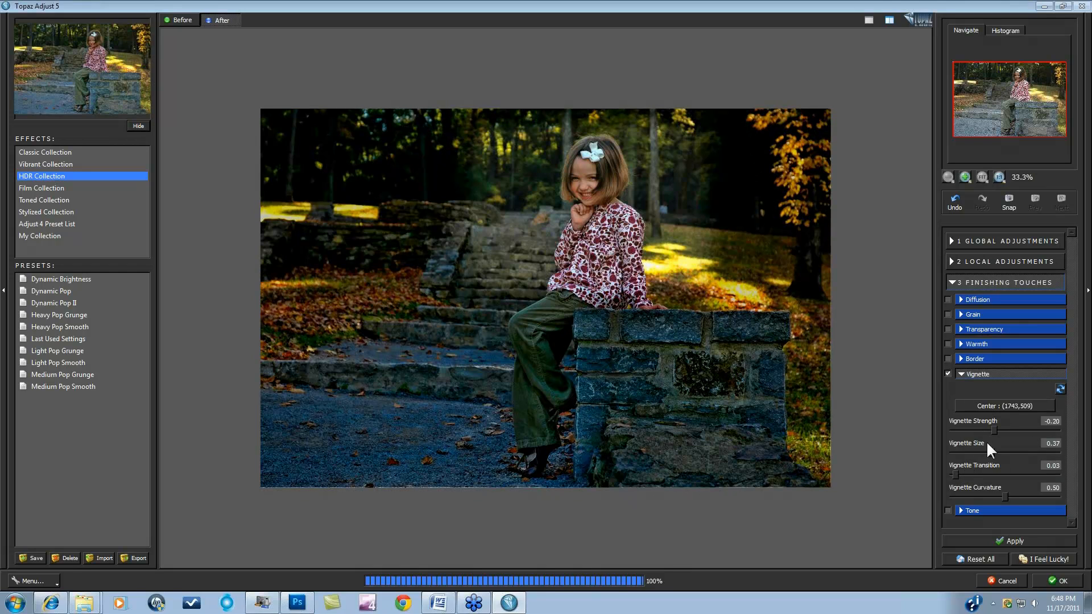
left_click_drag(993, 429, 976, 428)
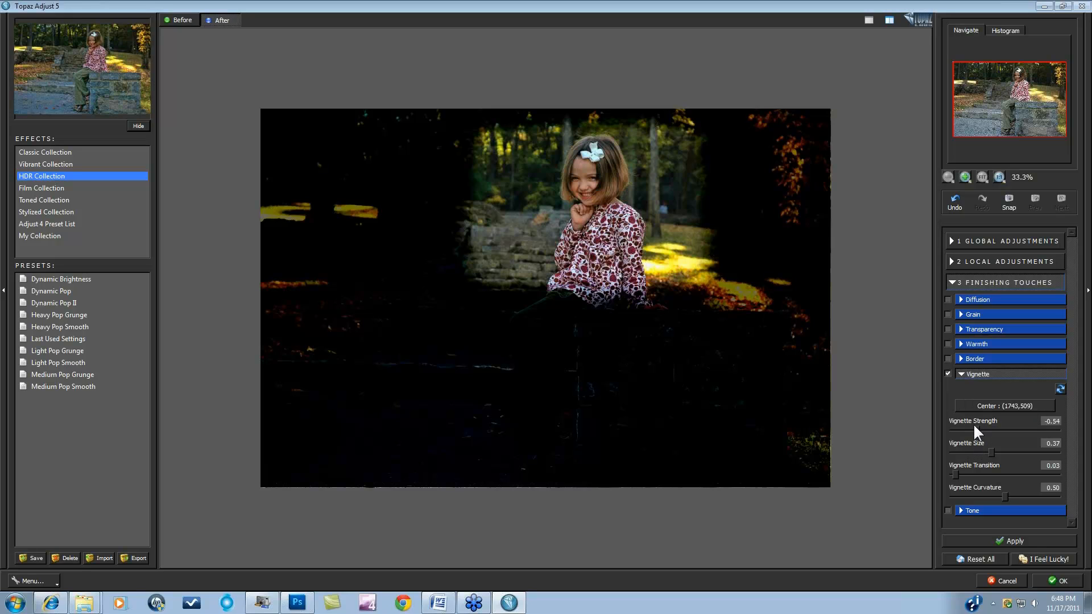
left_click_drag(978, 427, 986, 425)
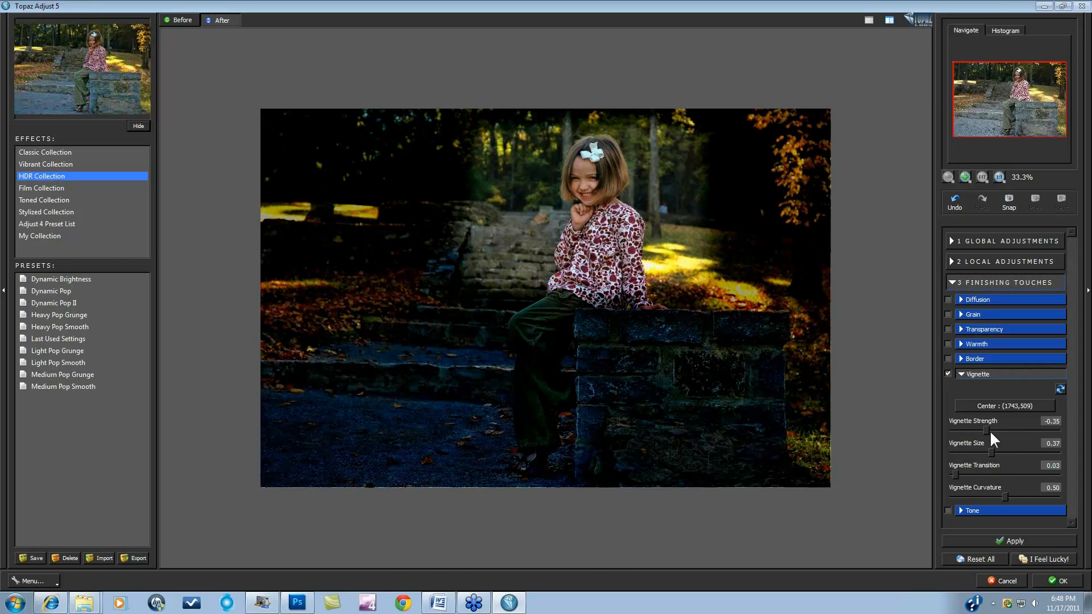
left_click_drag(996, 450, 1018, 450)
left_click_drag(963, 474, 959, 496)
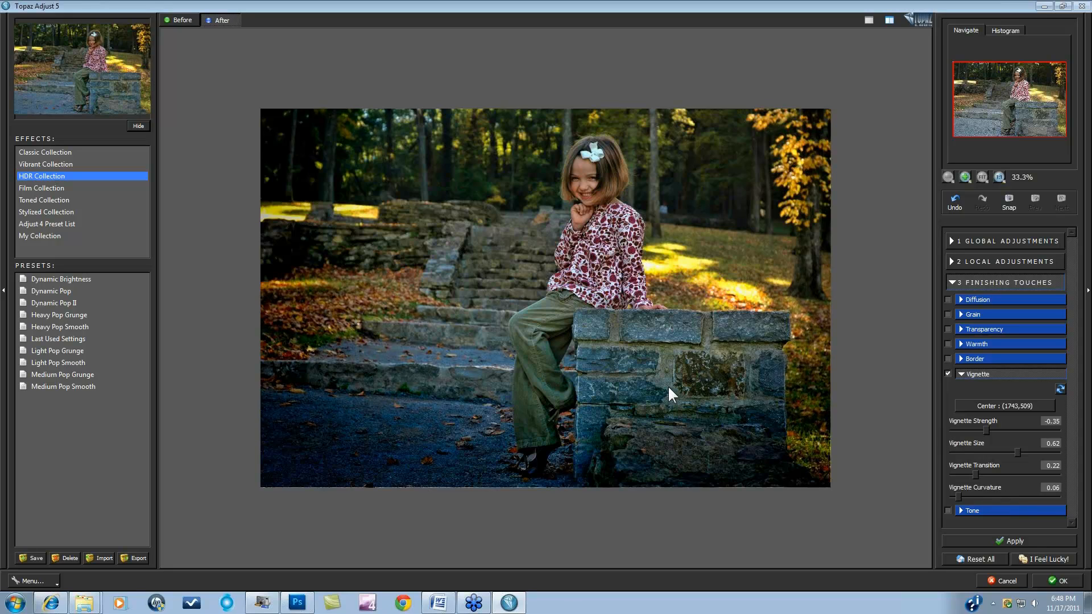
left_click(947, 374)
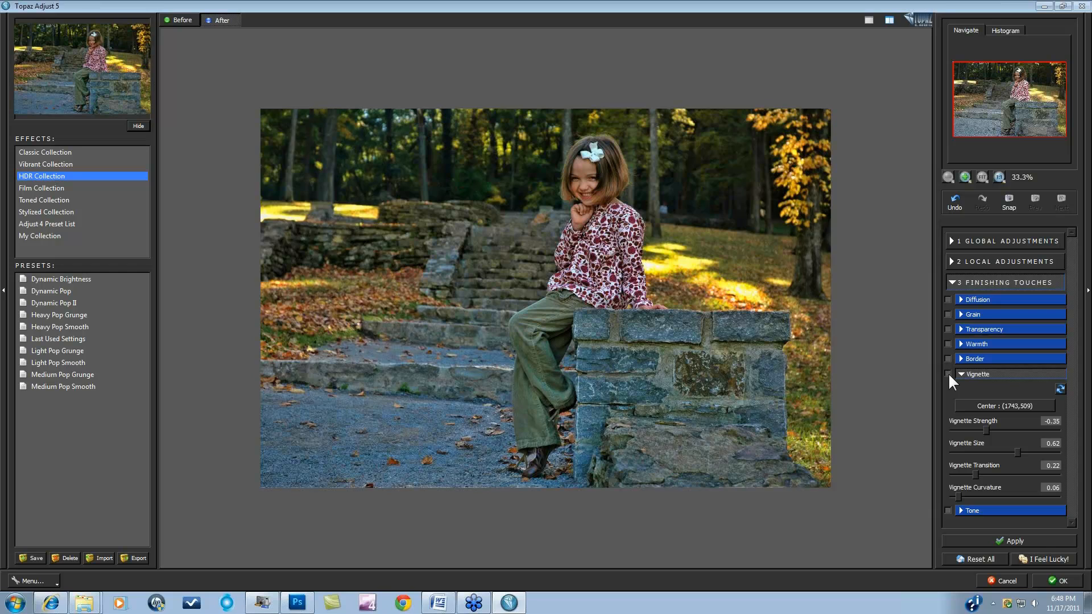
left_click(947, 373)
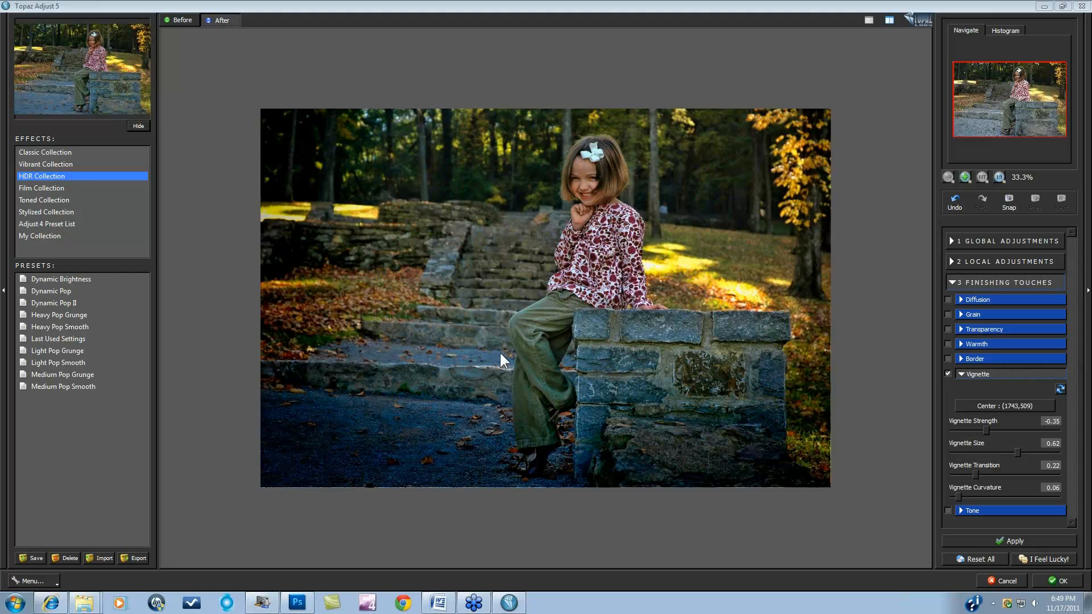
- Reset all adjustments and apply a pale yellow border (RGB 255, 255, 210) with Size 0.51 around the photo
left_click(982, 559)
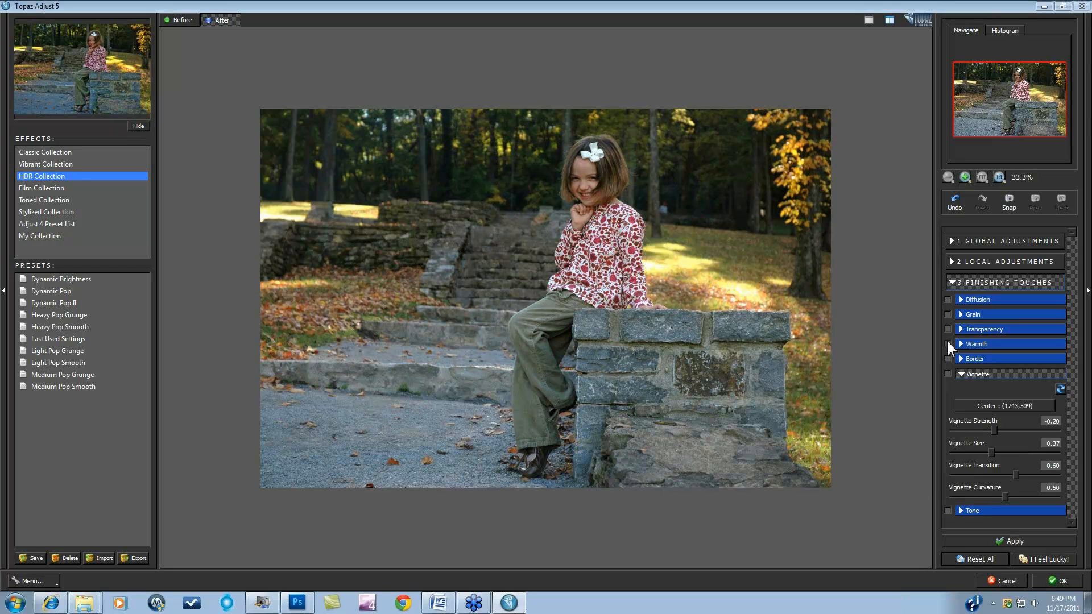
left_click(960, 359)
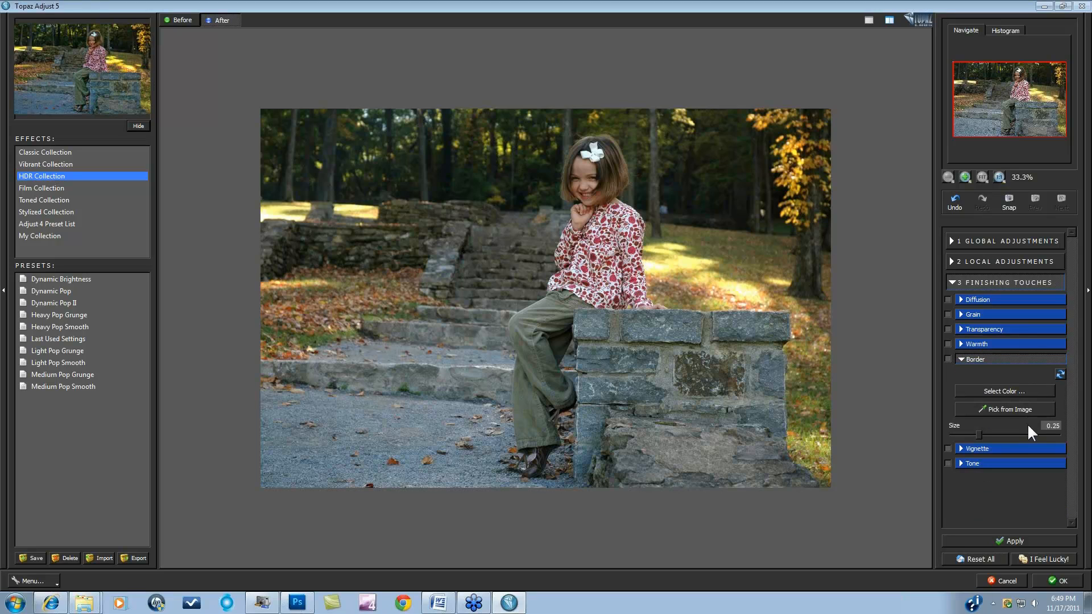
left_click(1002, 391)
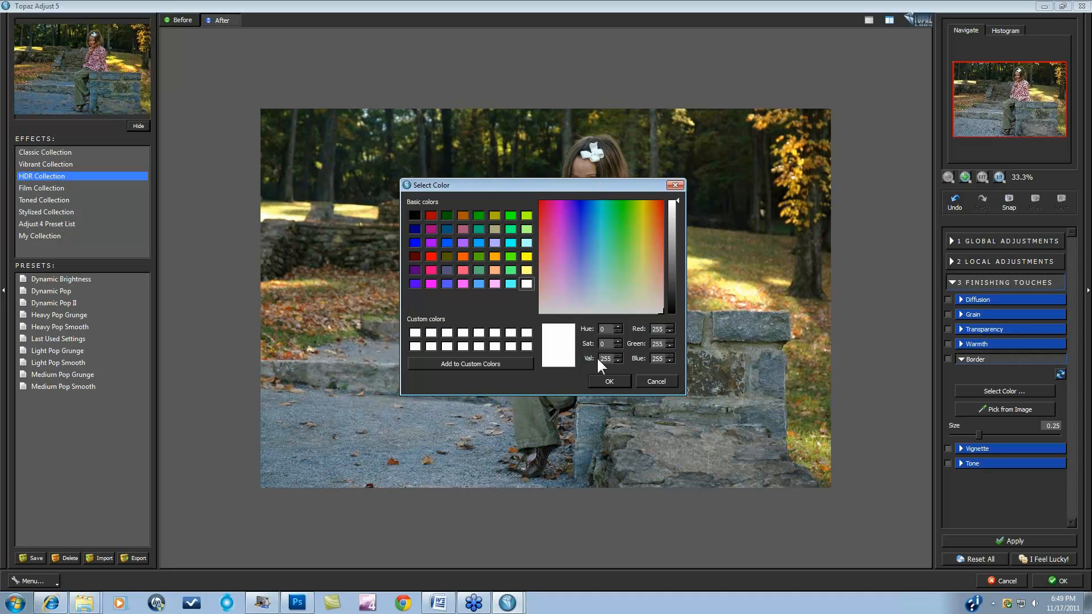
left_click(527, 270)
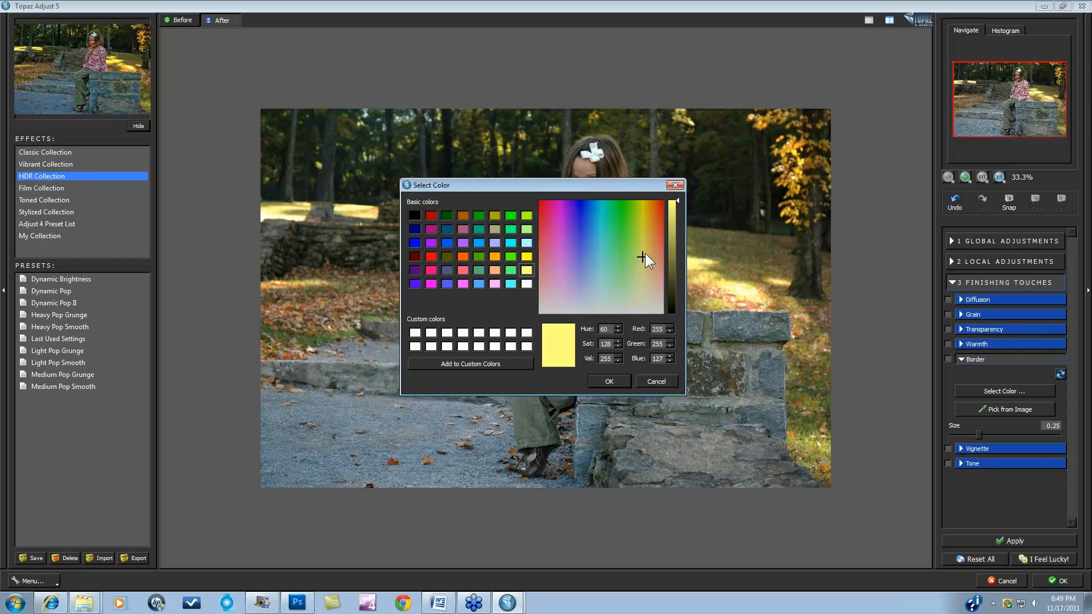
left_click_drag(644, 255, 643, 294)
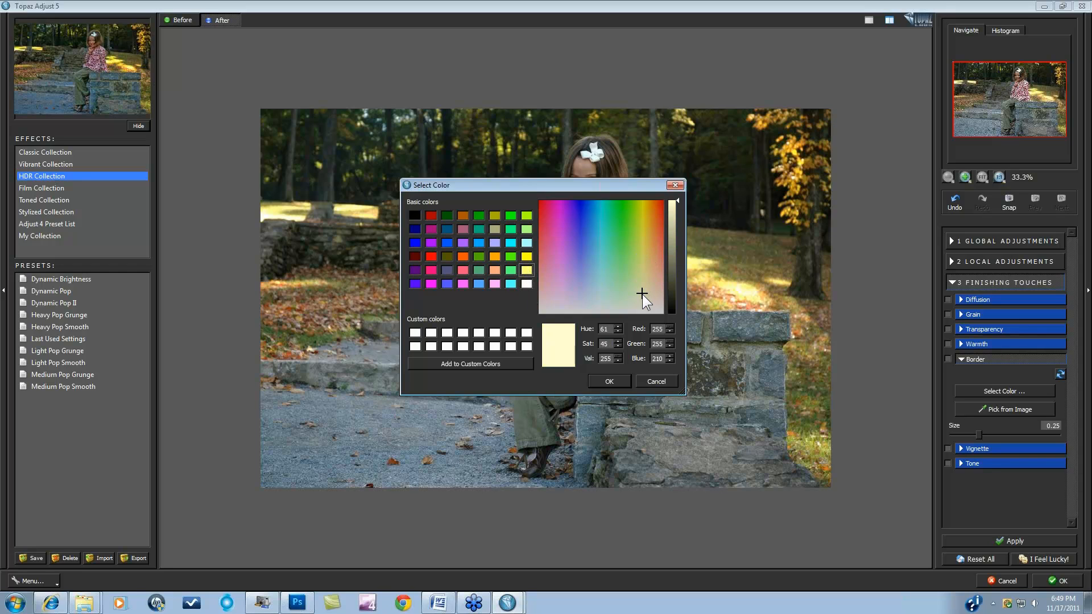
left_click(609, 380)
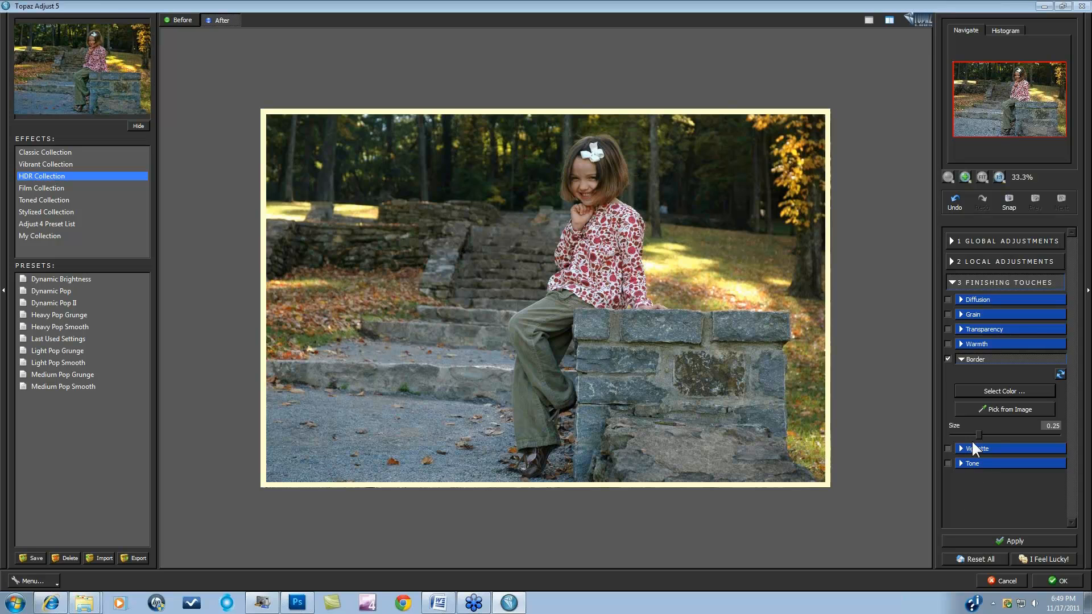
left_click_drag(979, 434, 1009, 437)
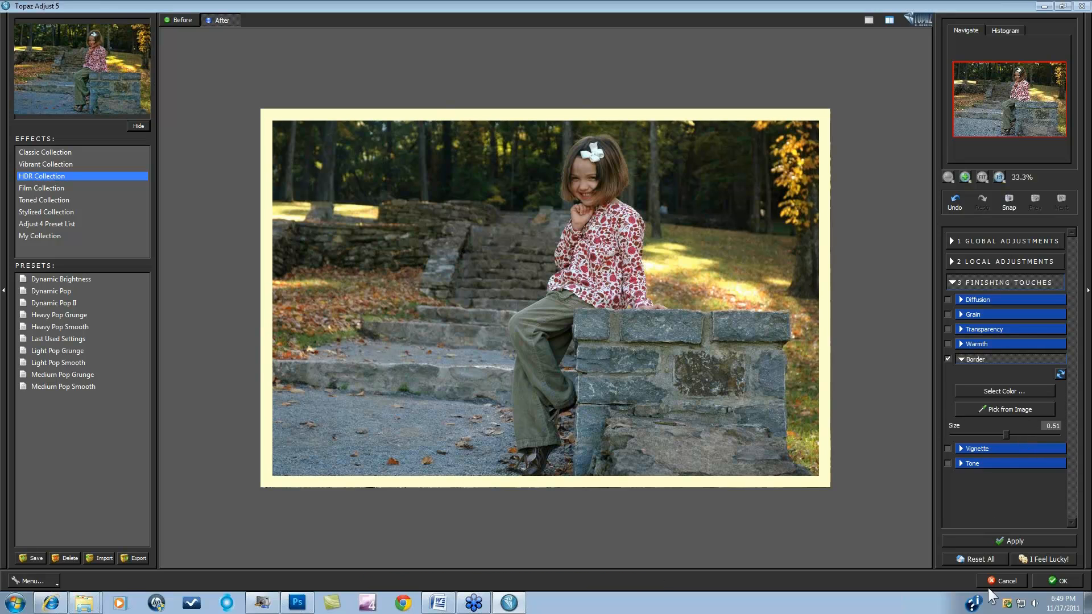
left_click(1009, 538)
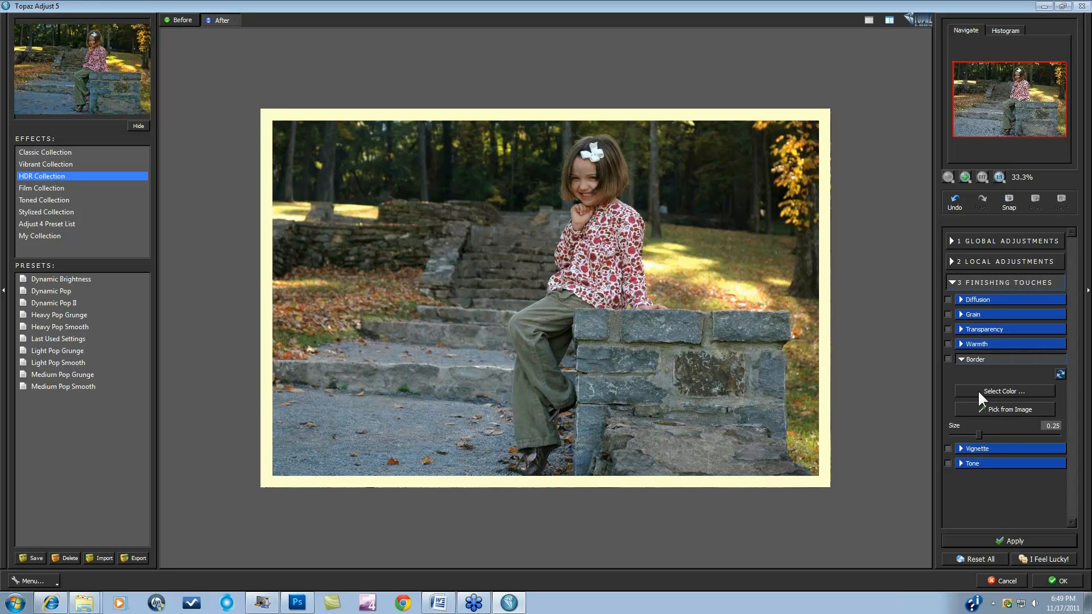
- Add a second, narrower outer border in the red picked from the girl's blouse, and leave the filter
left_click(948, 359)
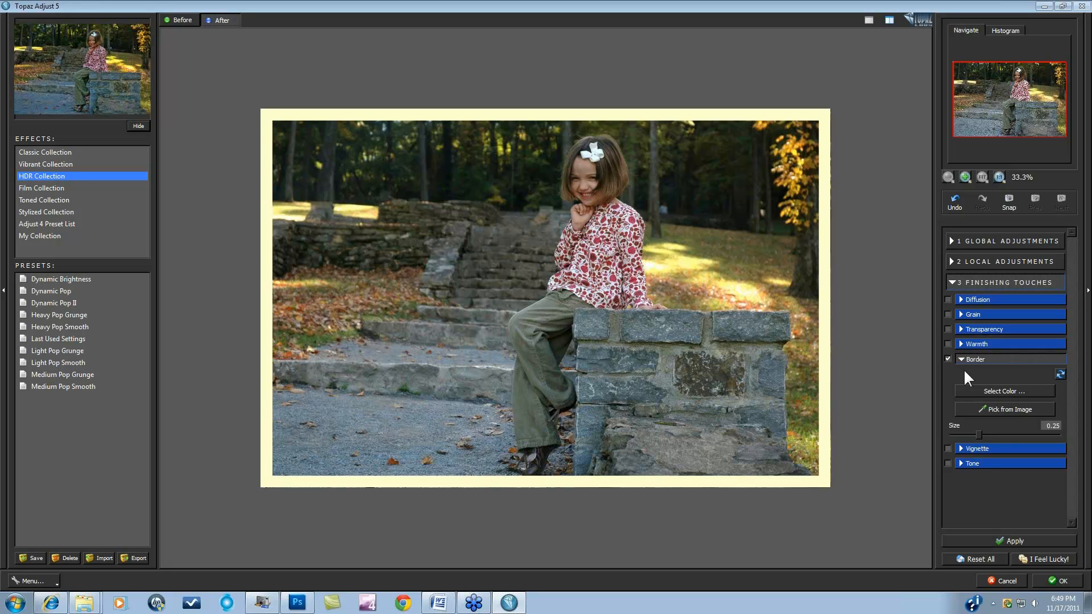
left_click(1004, 408)
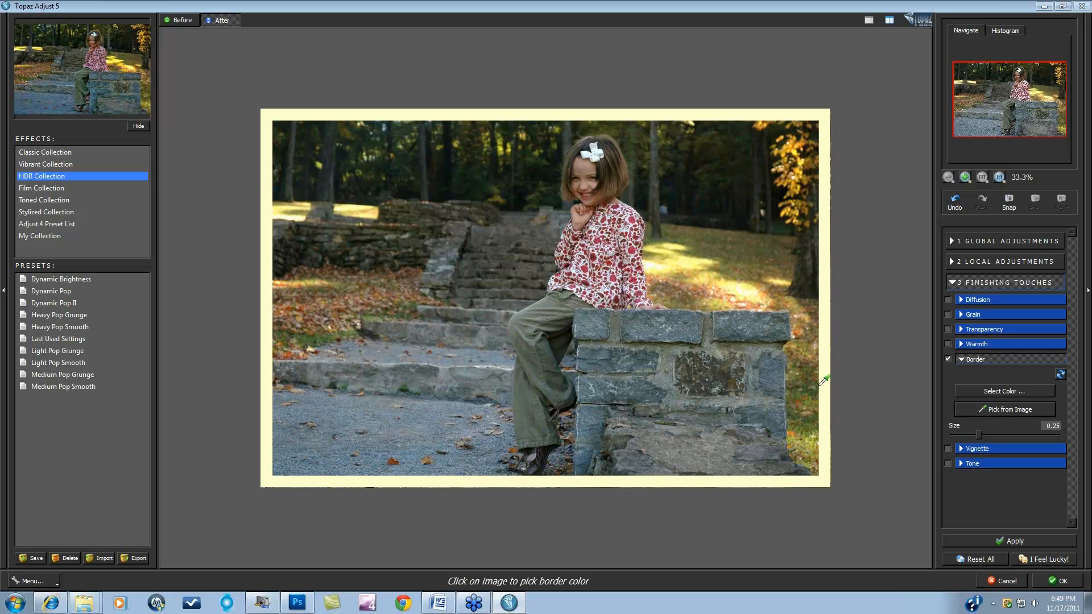
left_click(614, 280)
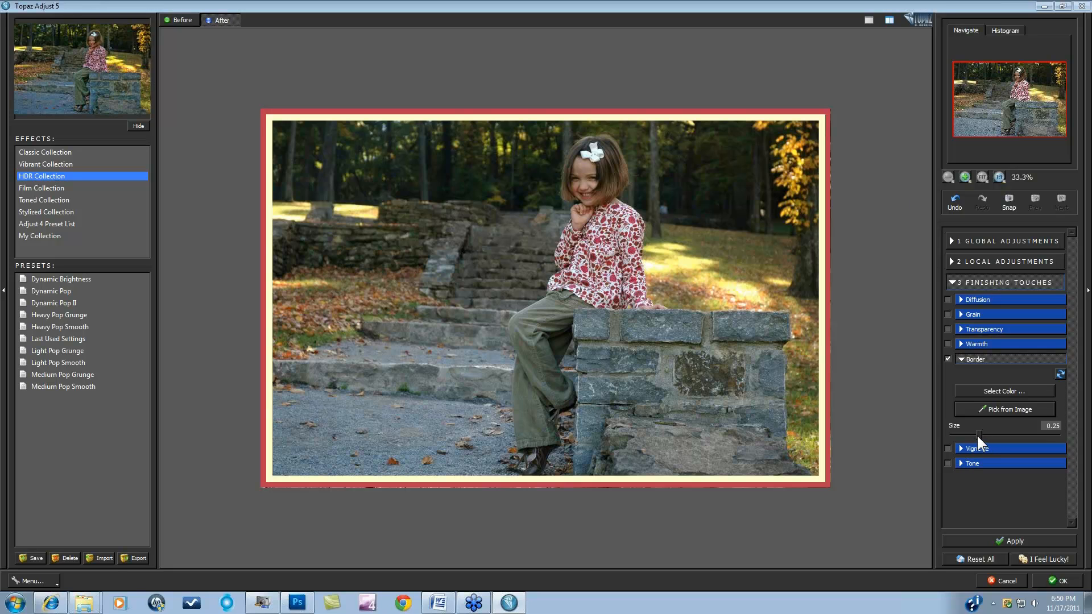
left_click_drag(978, 434, 991, 433)
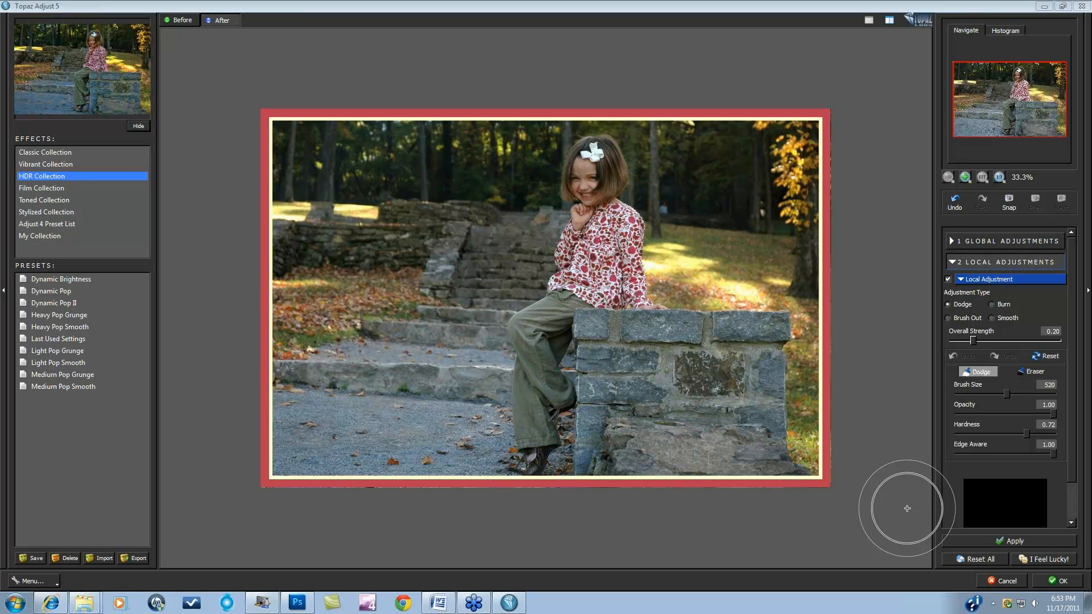
left_click(1002, 579)
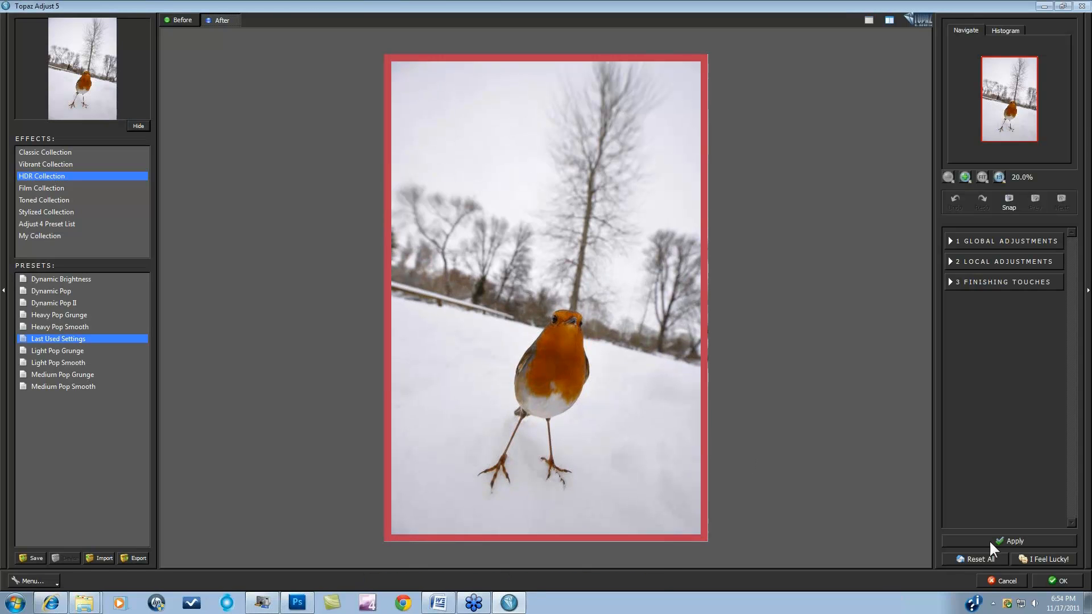
- Reset all adjustments on the robin photo and enable a vignette with Strength -0.62, Size 0.06 and Transition 0.19
left_click(979, 560)
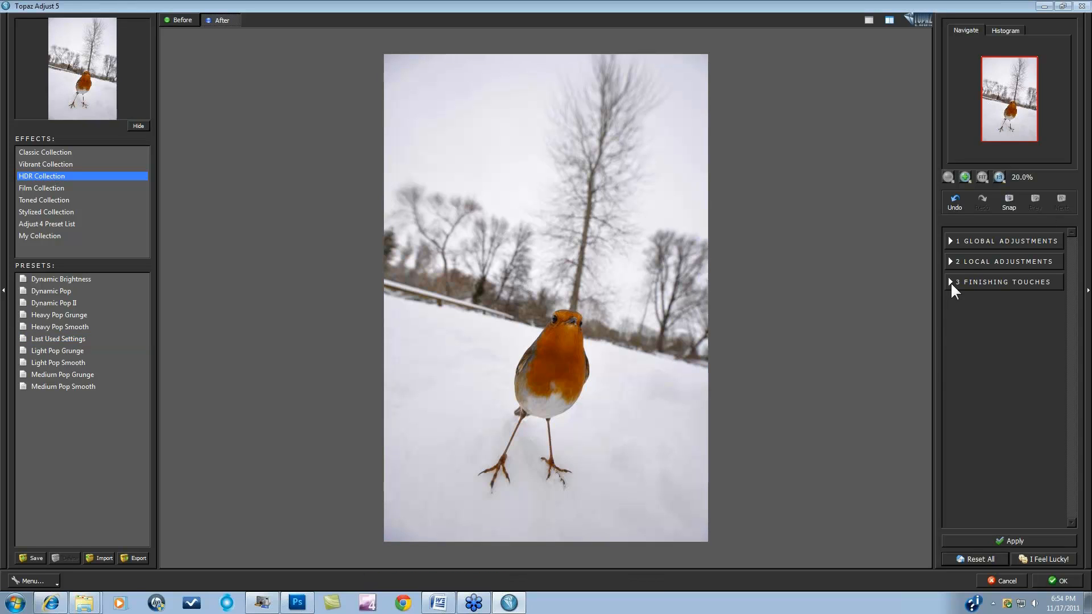
left_click(951, 285)
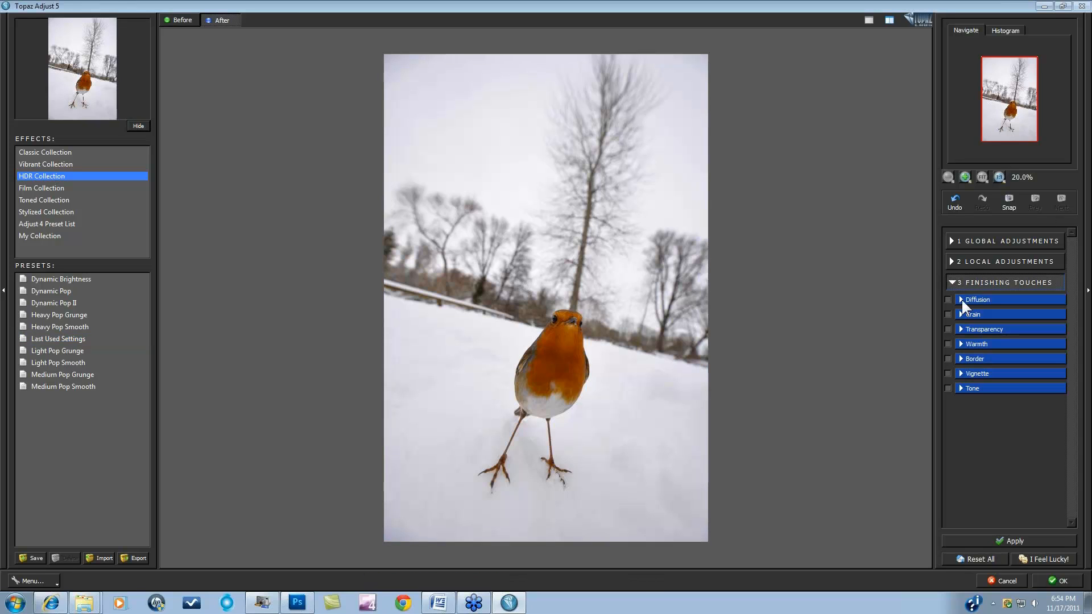
left_click(960, 373)
left_click(948, 374)
left_click_drag(994, 431, 959, 451)
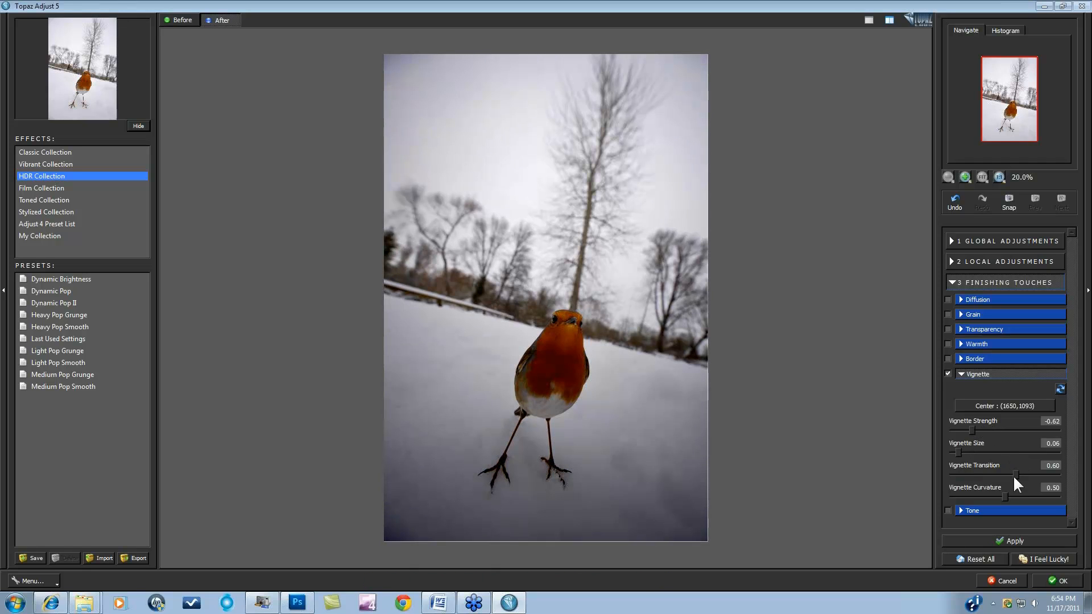
left_click_drag(1014, 474, 973, 473)
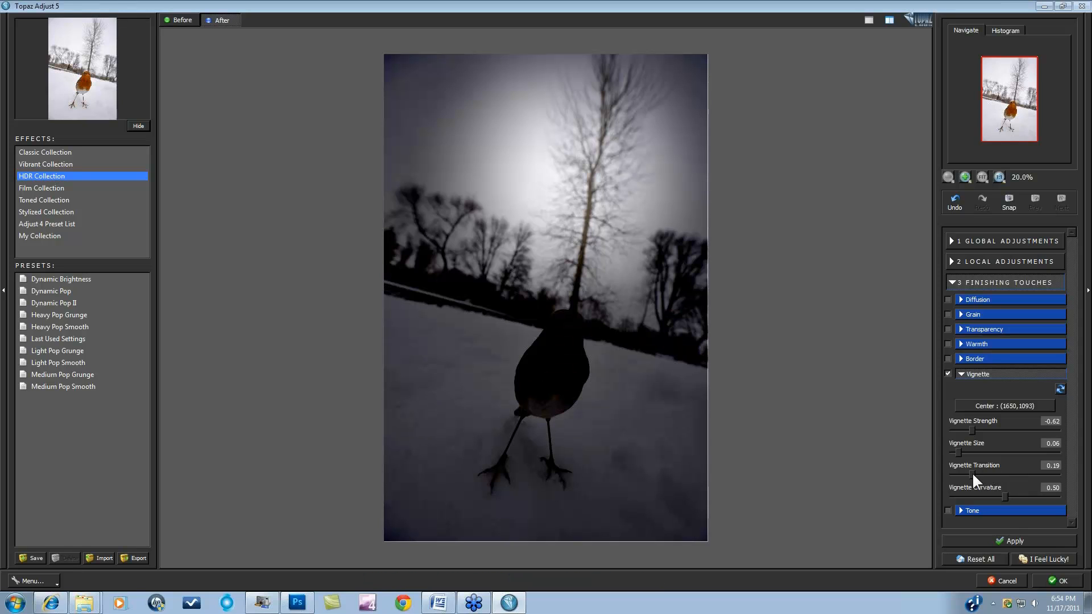
- Centre the vignette beside the robin's head at (1420,2220) and set Size to 0.47, Transition to 0.00 and Curvature to 0.00
left_click(1007, 405)
left_click(546, 307)
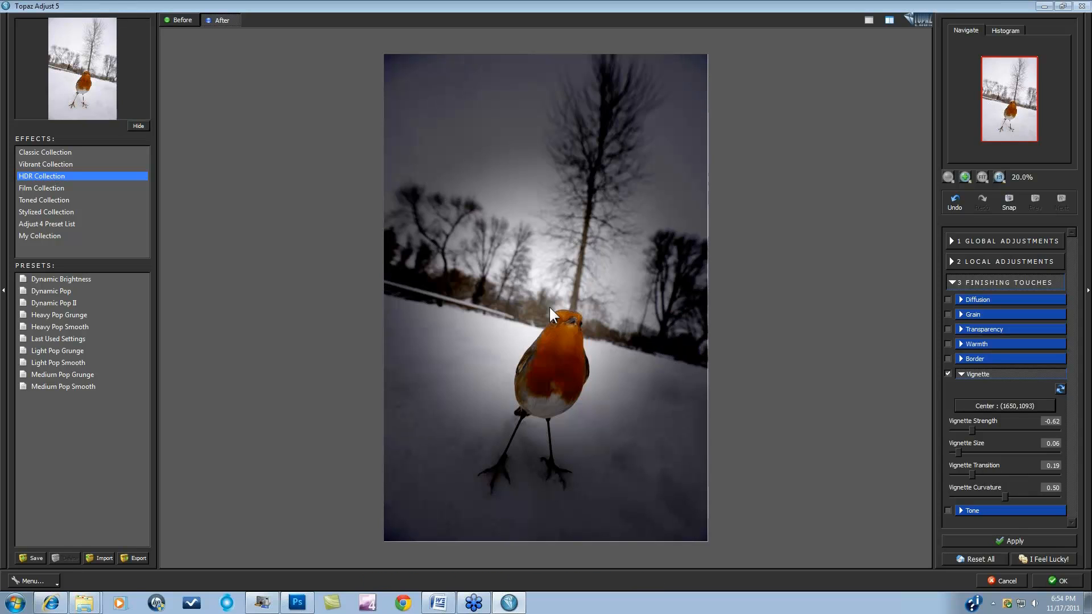
left_click_drag(971, 496, 954, 495)
left_click_drag(959, 452, 1004, 492)
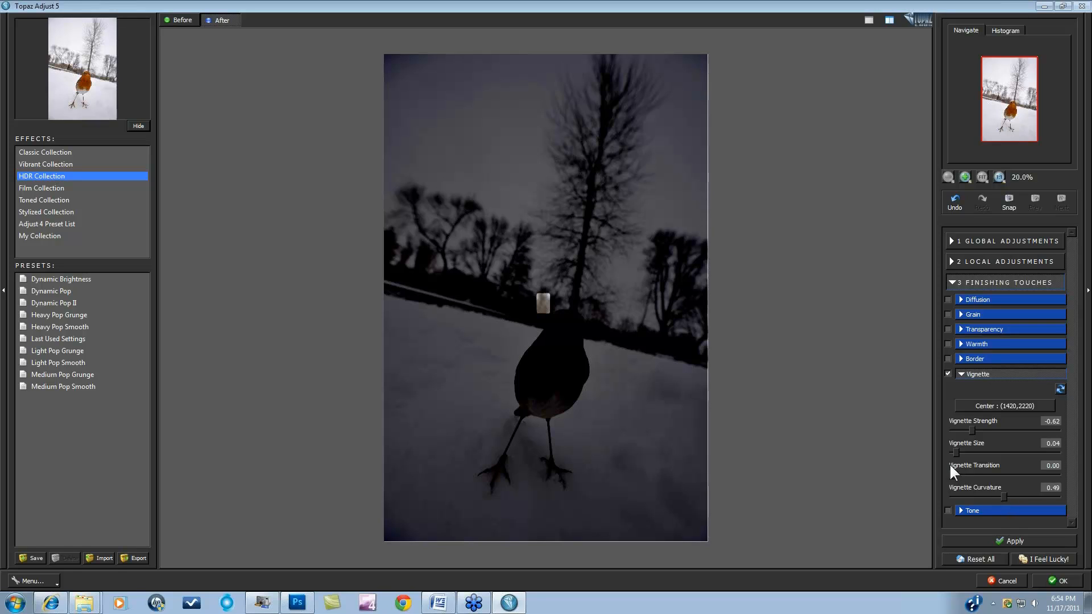
left_click_drag(975, 452, 939, 491)
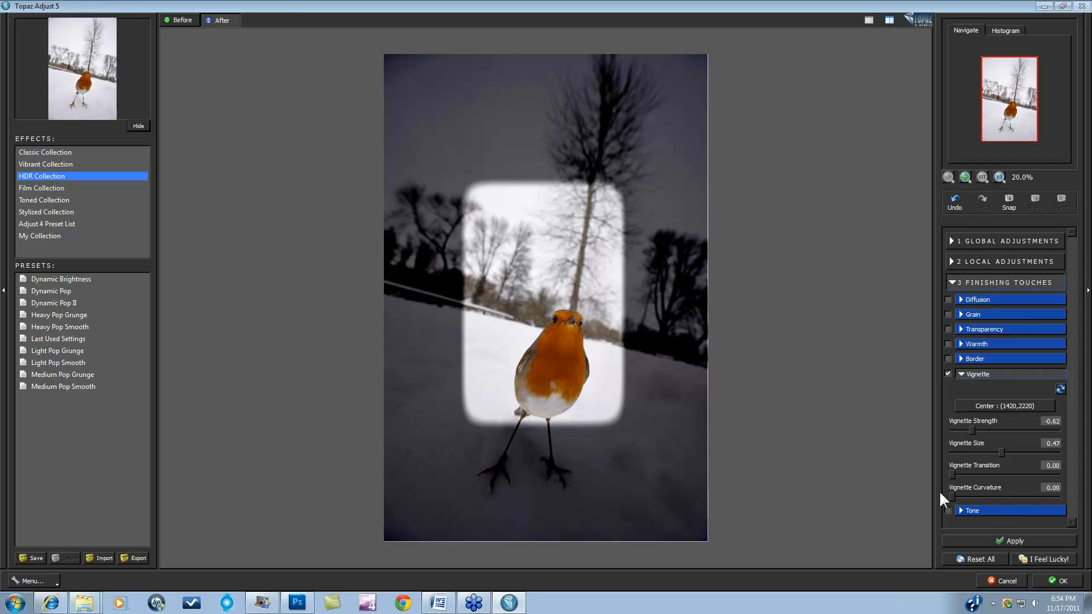